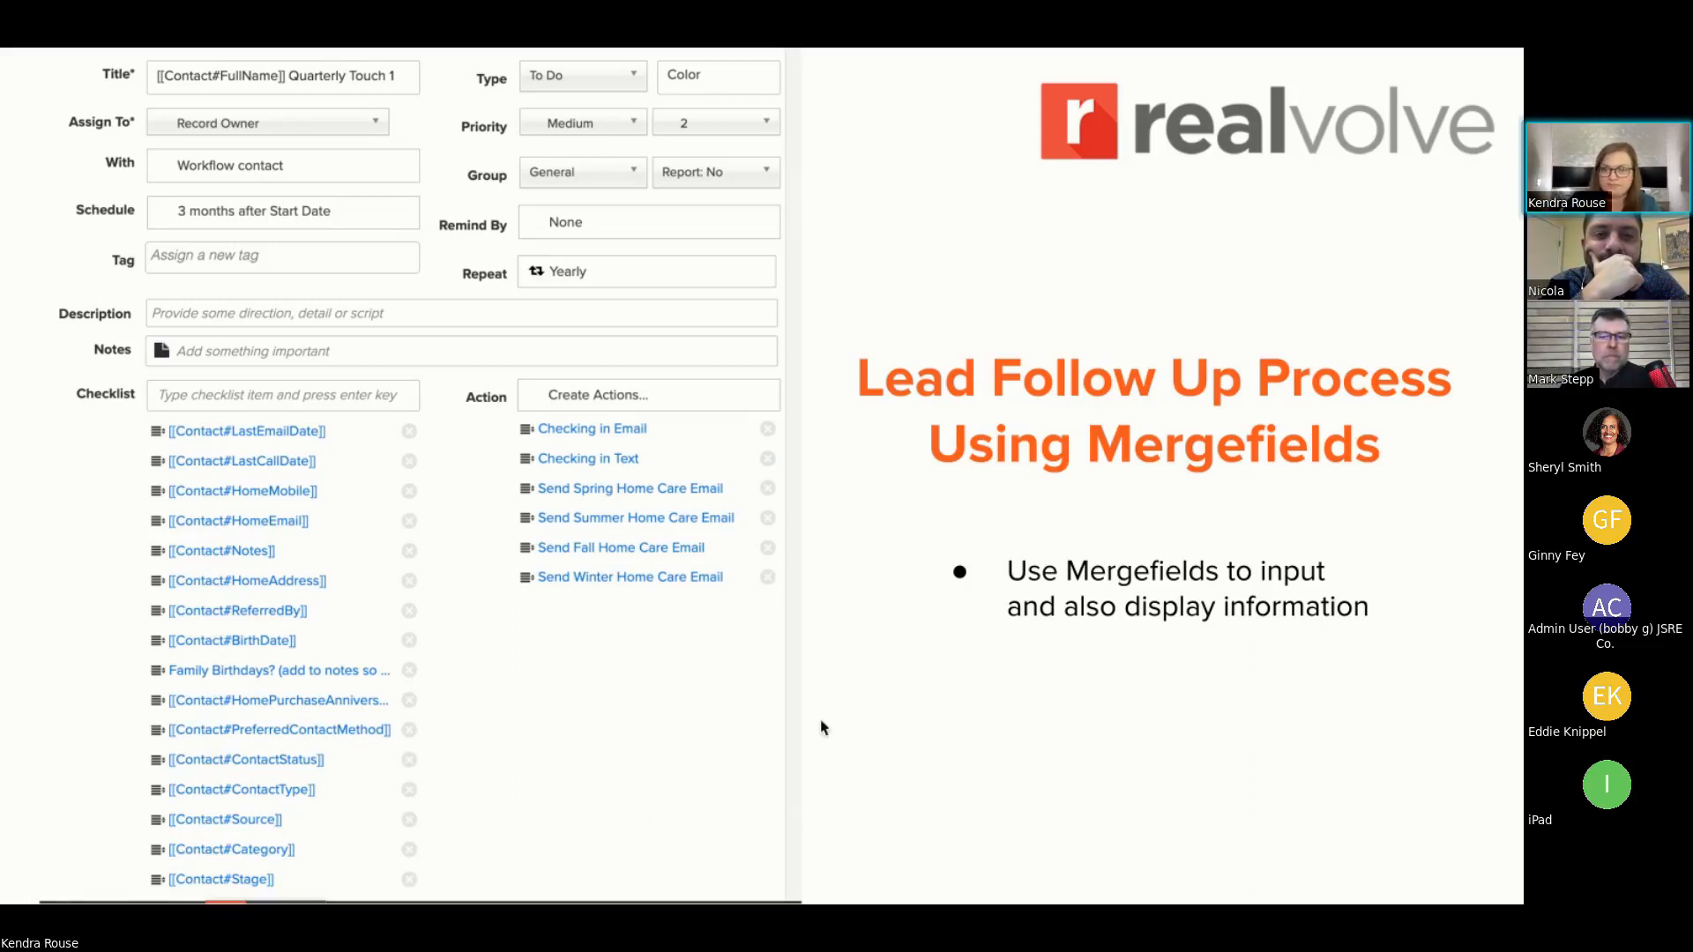
click(855, 709)
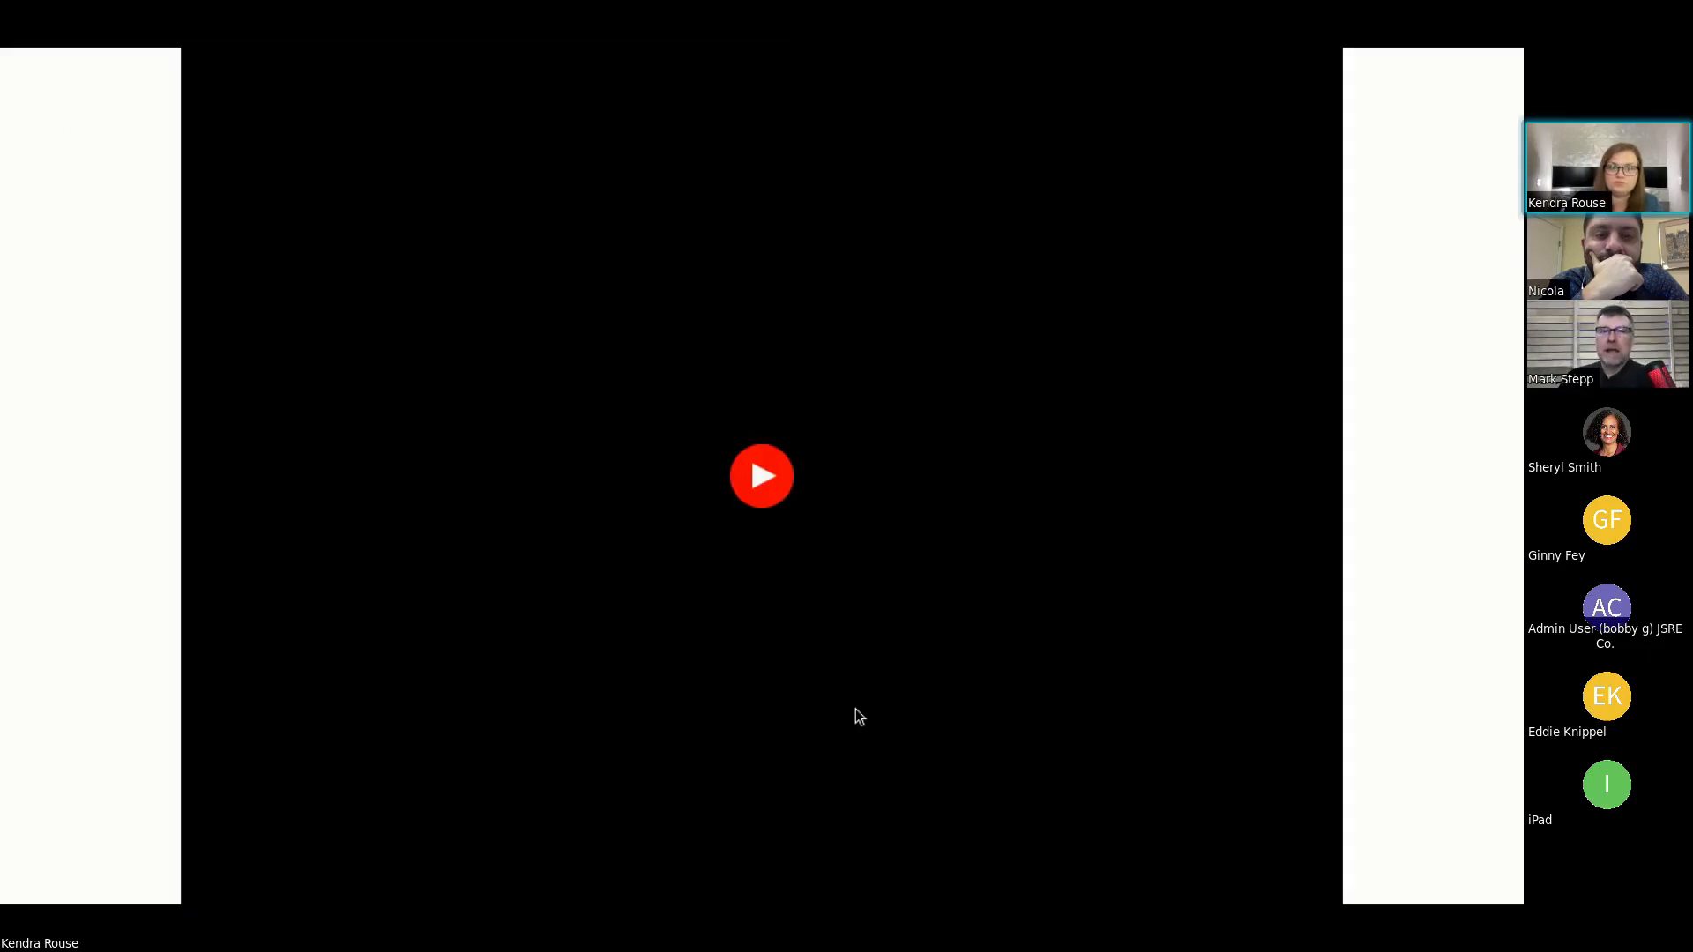
click(855, 709)
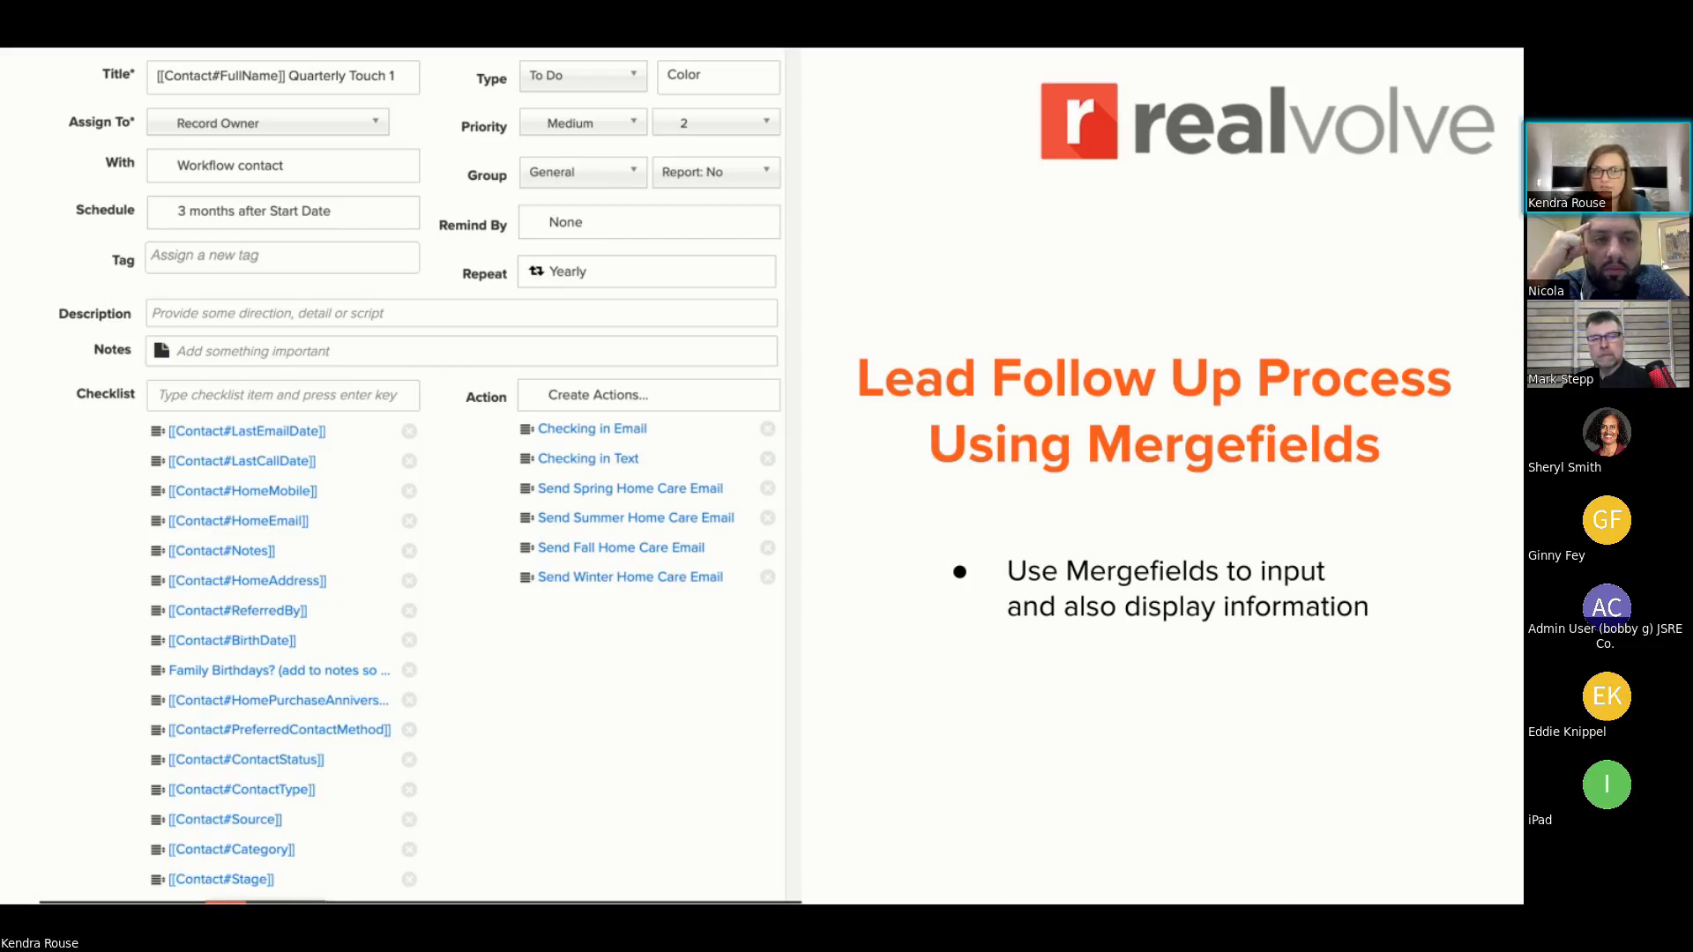
key(Right)
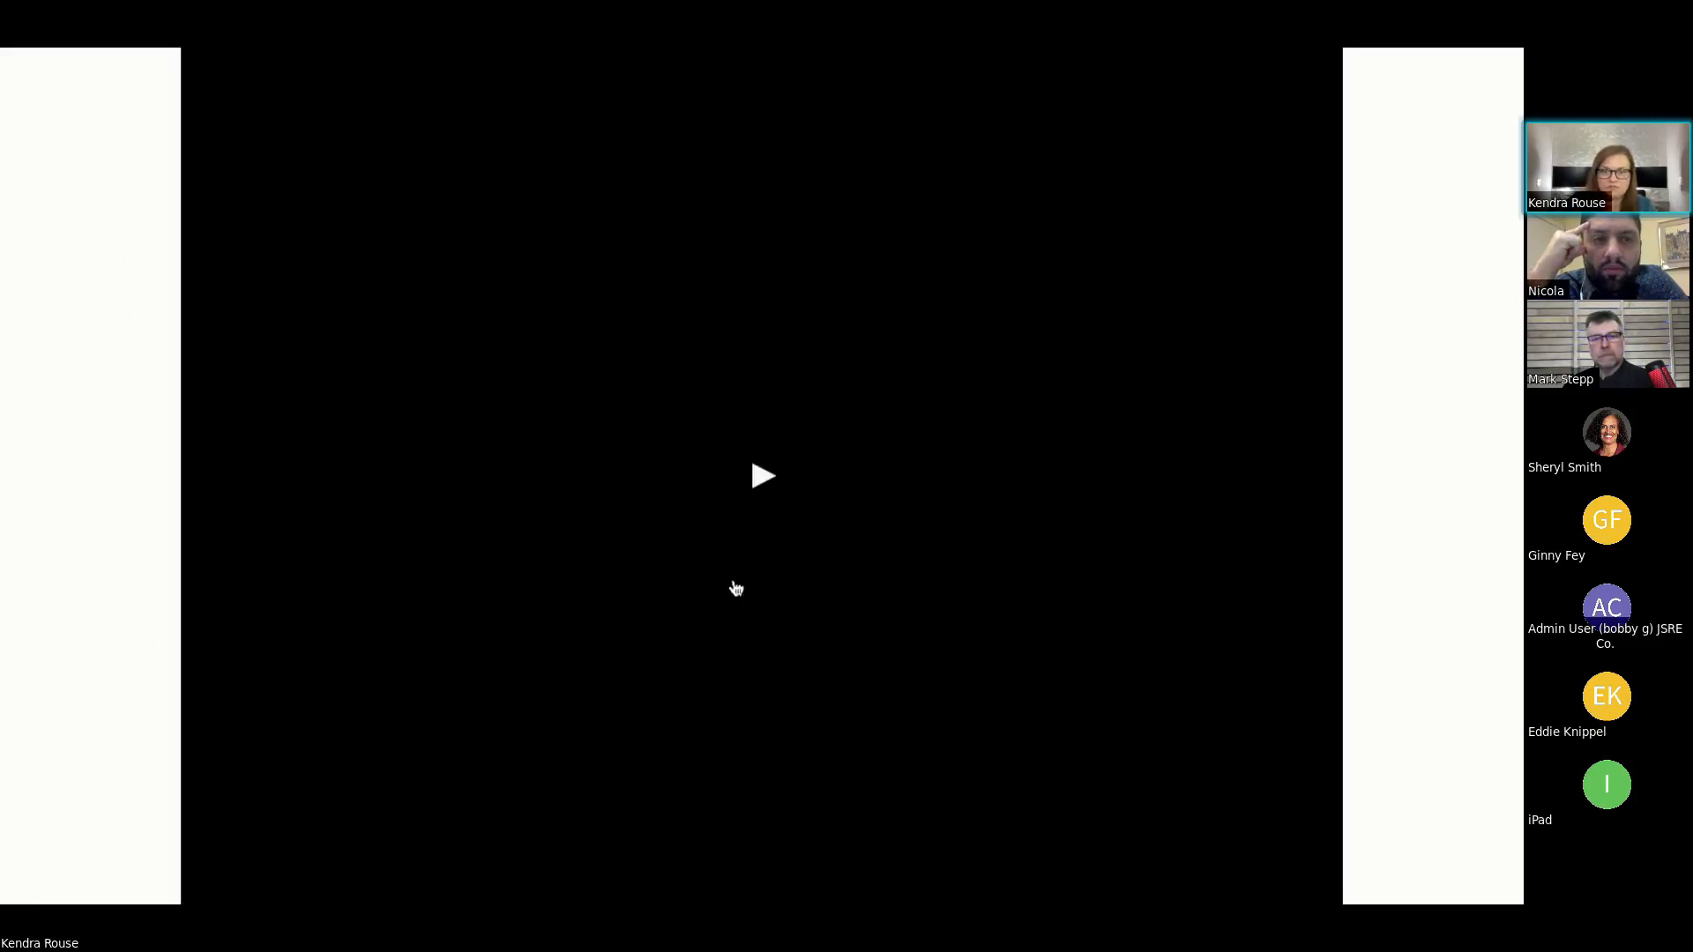
click(764, 484)
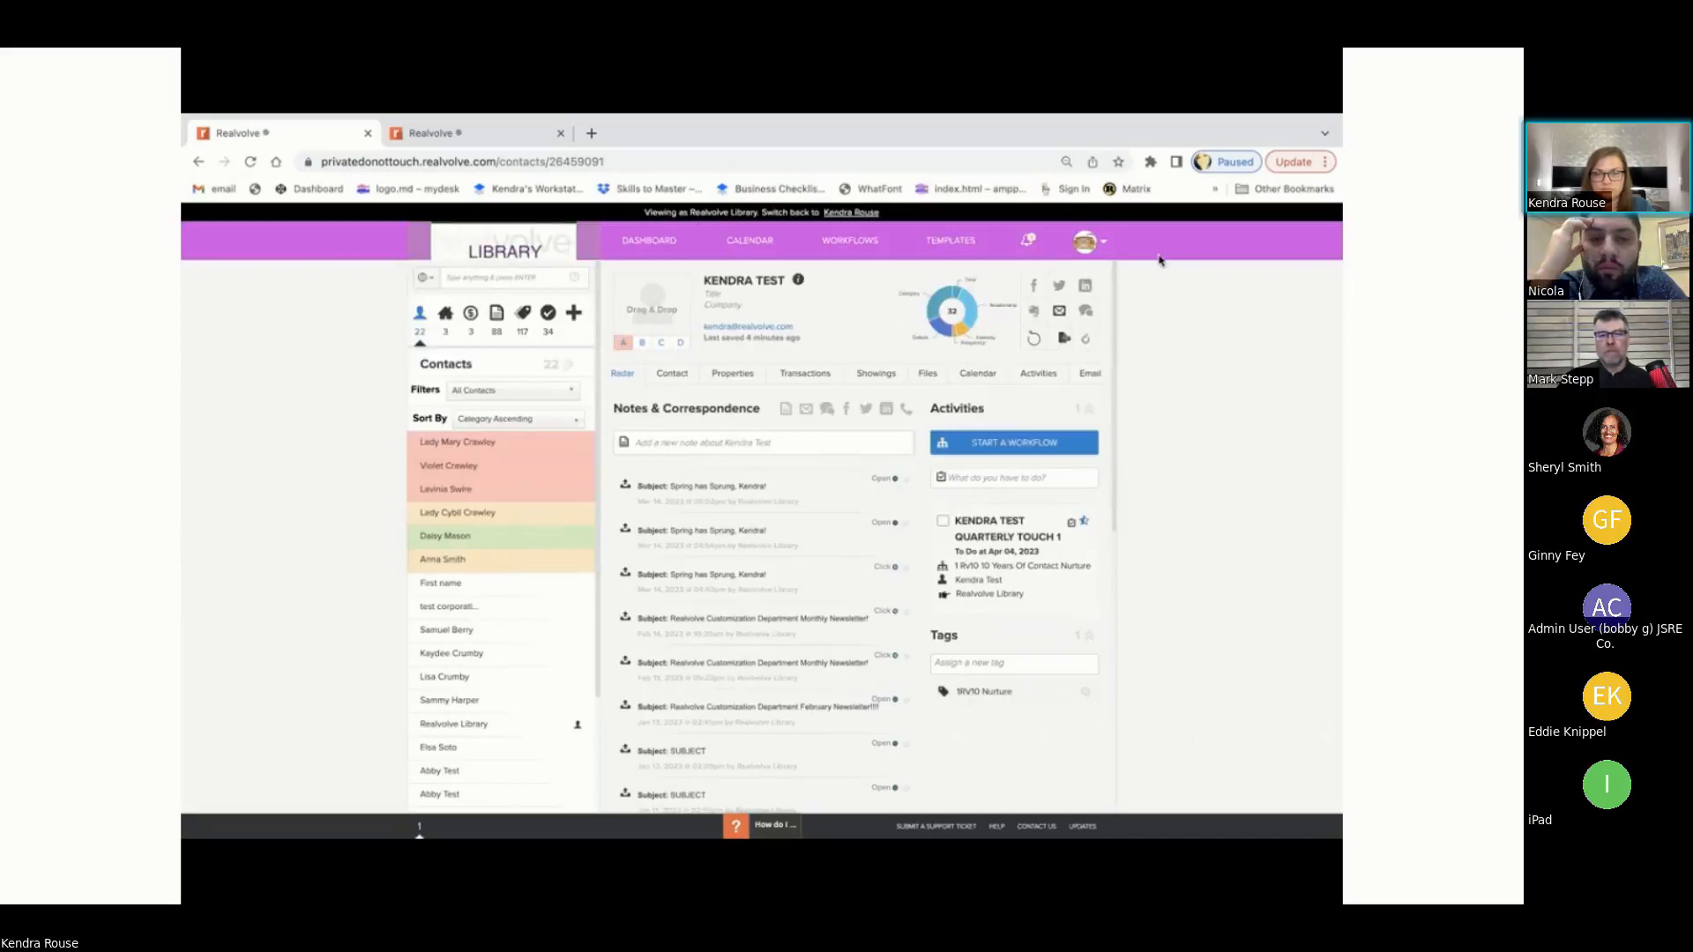
Step: Open the checklist of the contact's Quarterly Touch 1 activity and review its merge fields
mouse_move(938, 527)
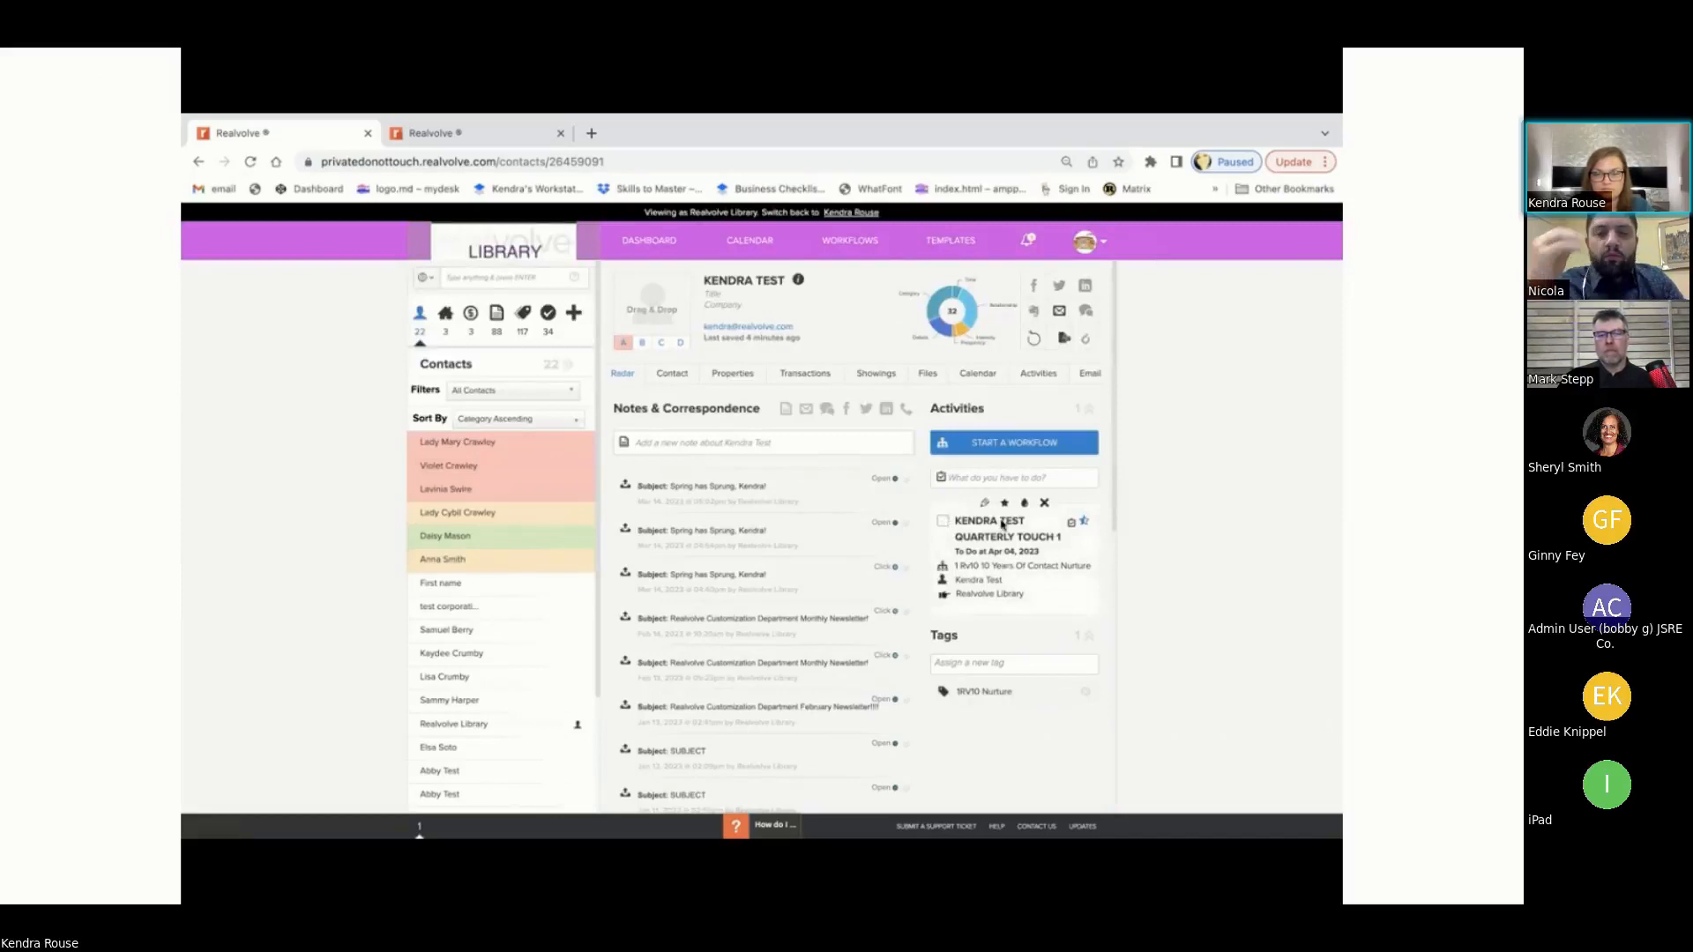
scroll(1030, 600, down, 2)
scroll(1007, 520, up, 1)
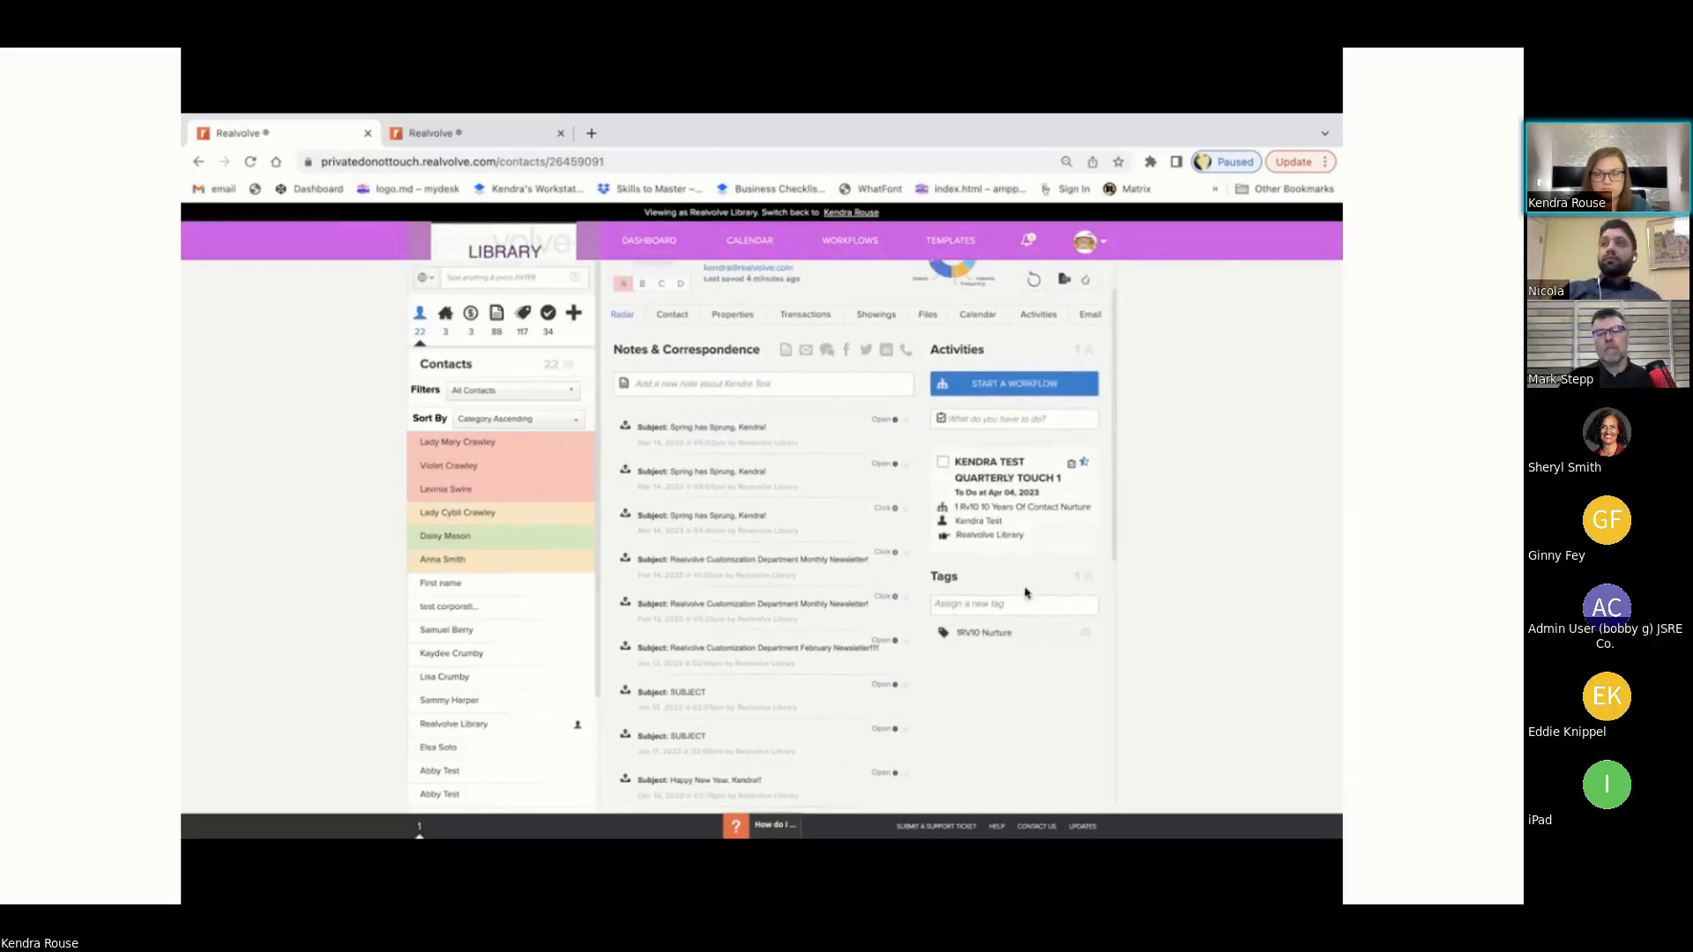
scroll(1025, 592, up, 1)
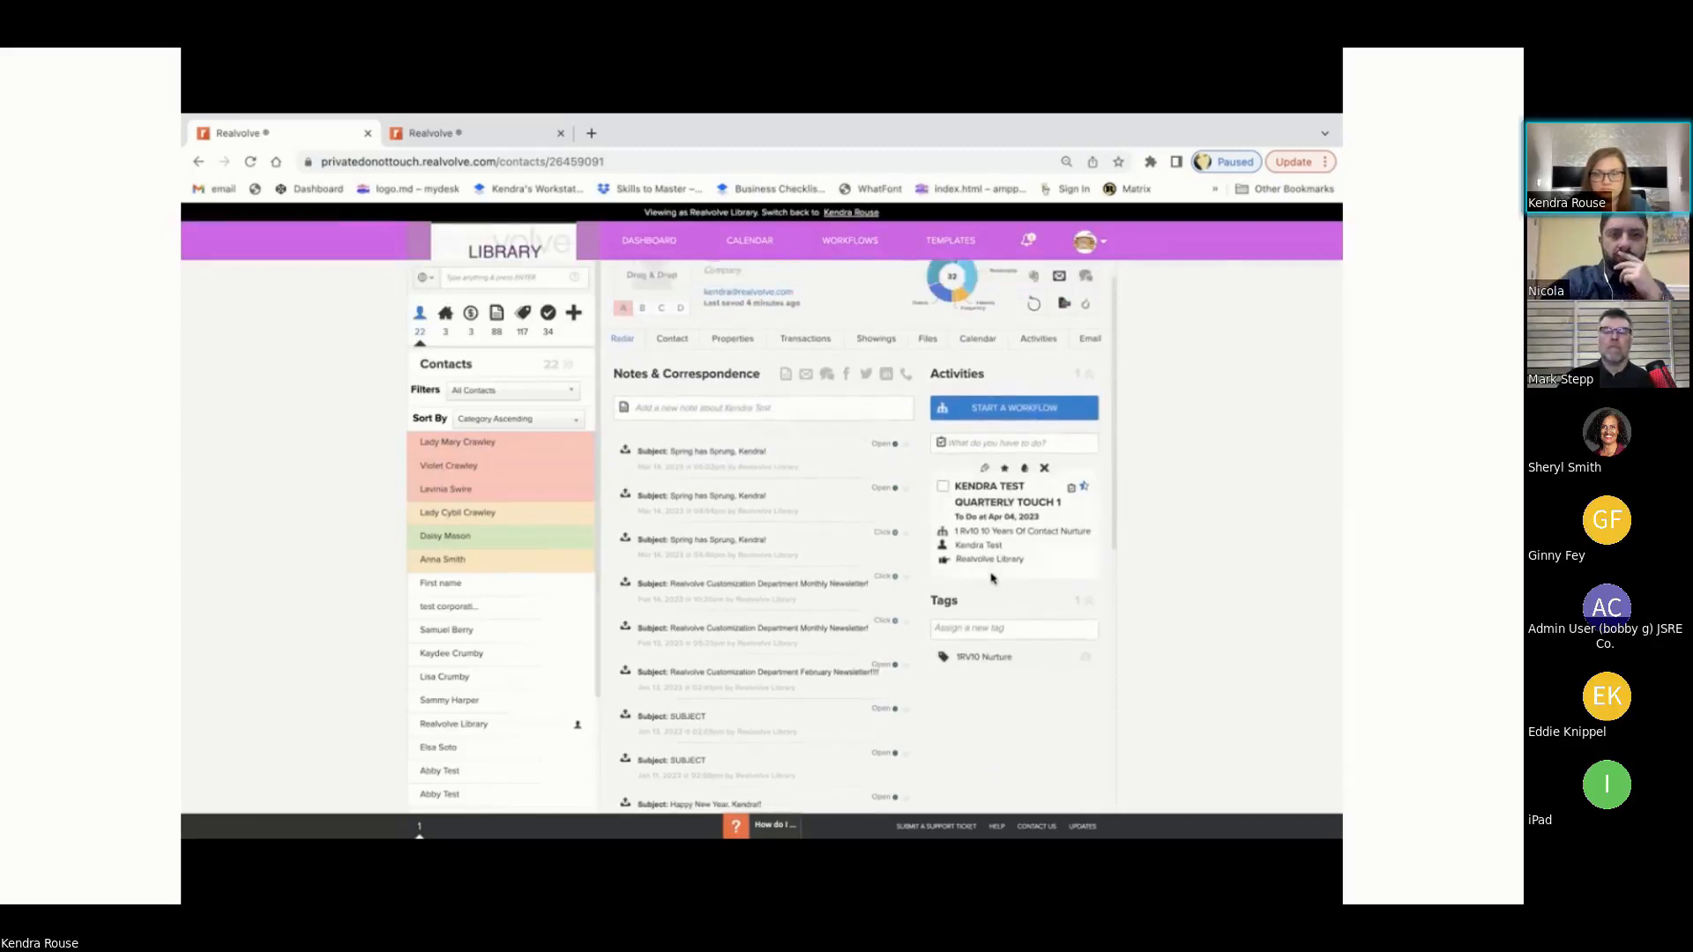
click(942, 488)
scroll(917, 624, down, 3)
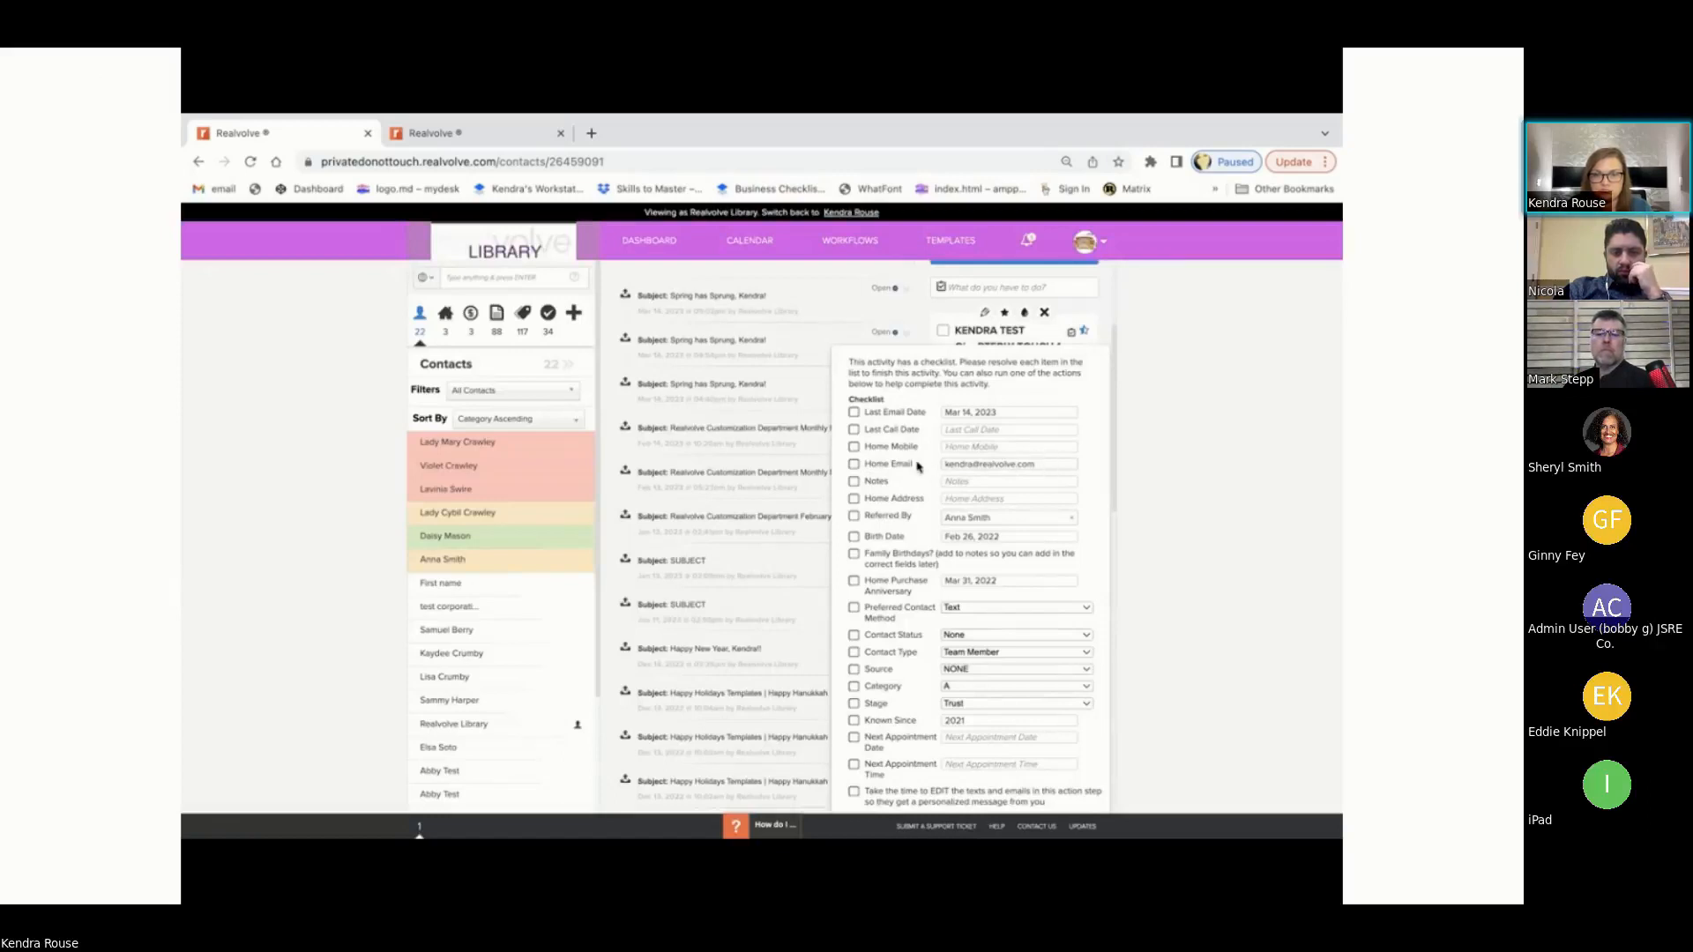
scroll(917, 467, up, 2)
scroll(917, 467, up, 1)
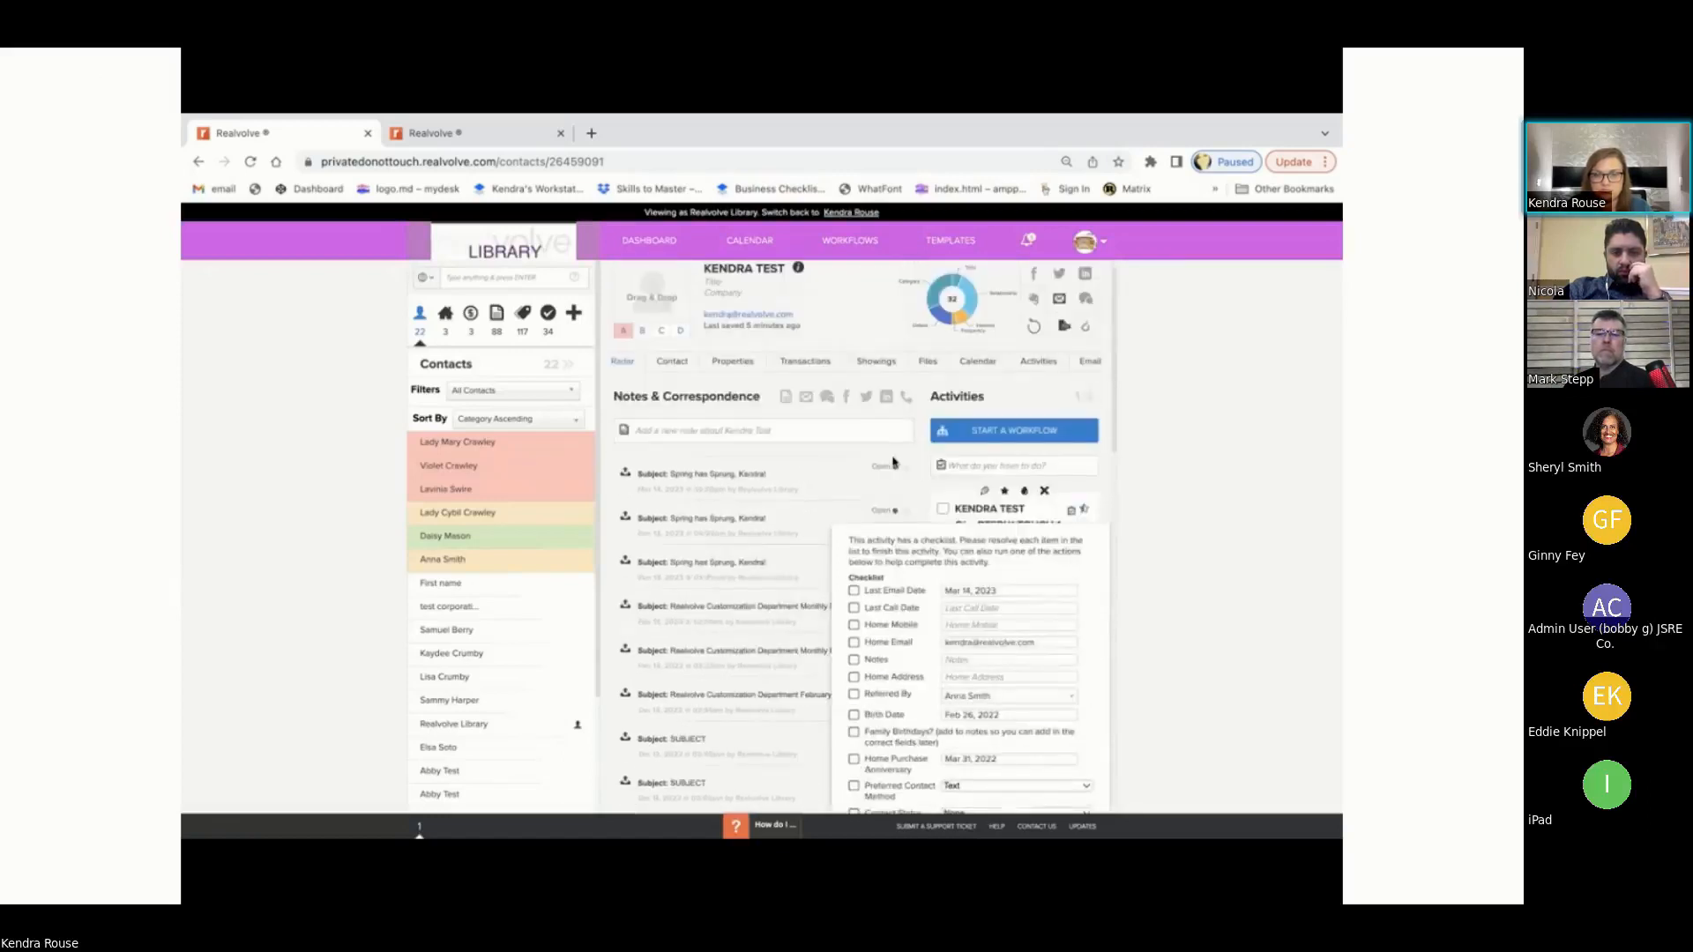
Step: View the contact's detail fields and expand the Classifications section to examine its type, stage and status settings
click(670, 362)
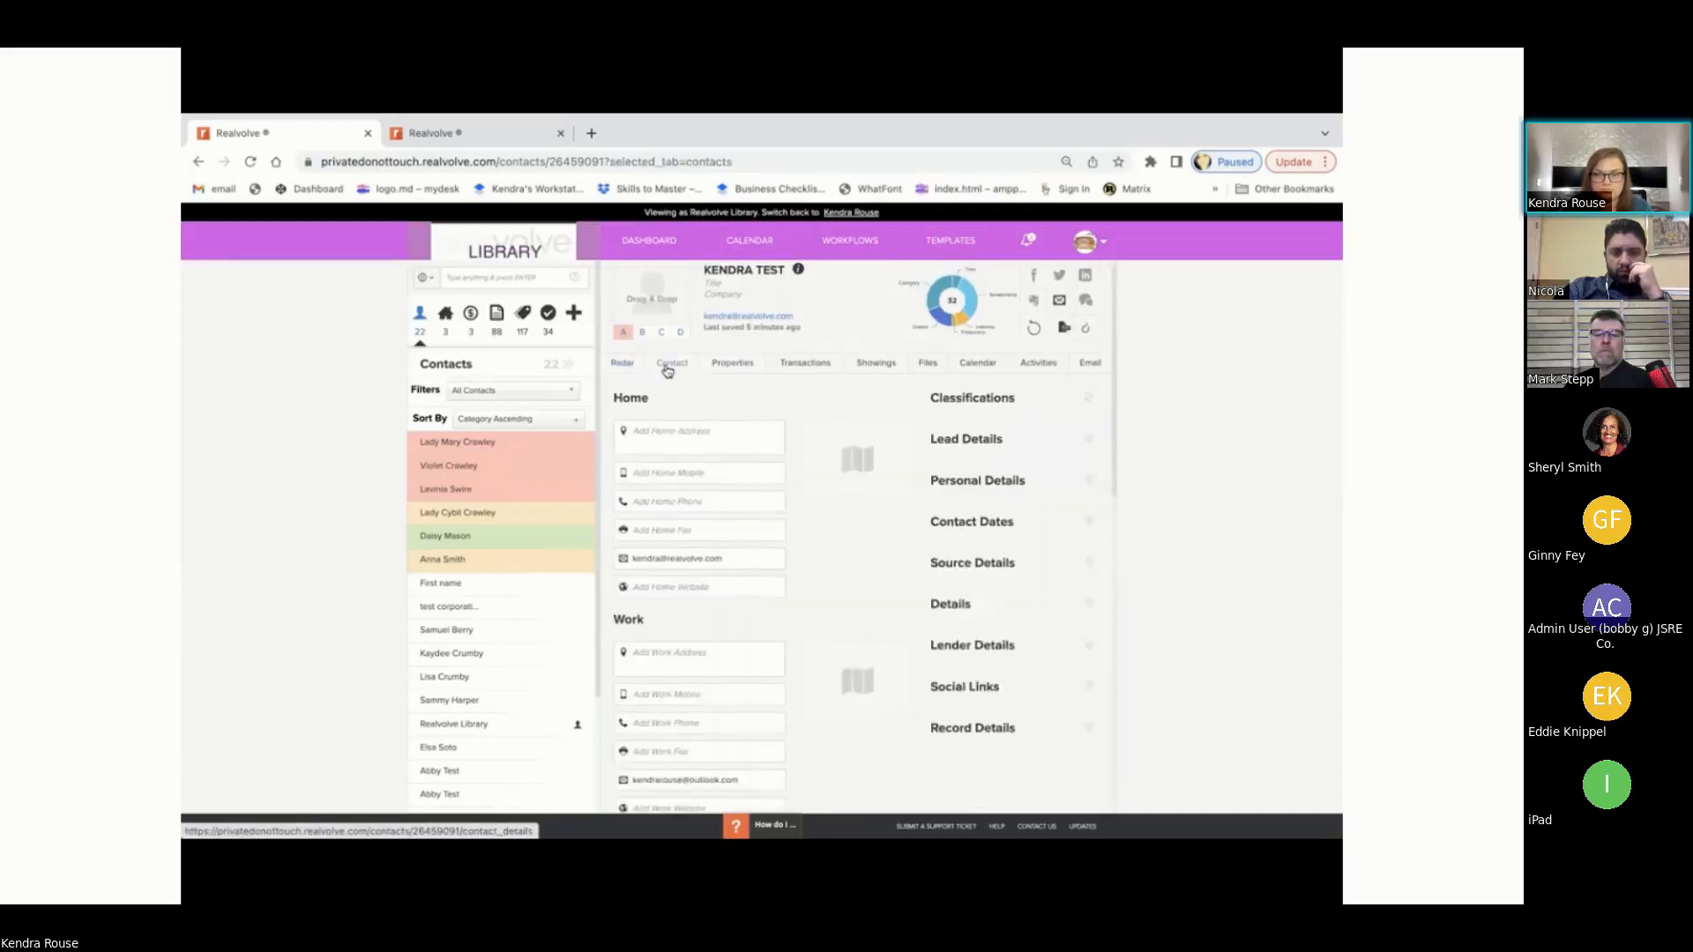
scroll(688, 441, down, 1)
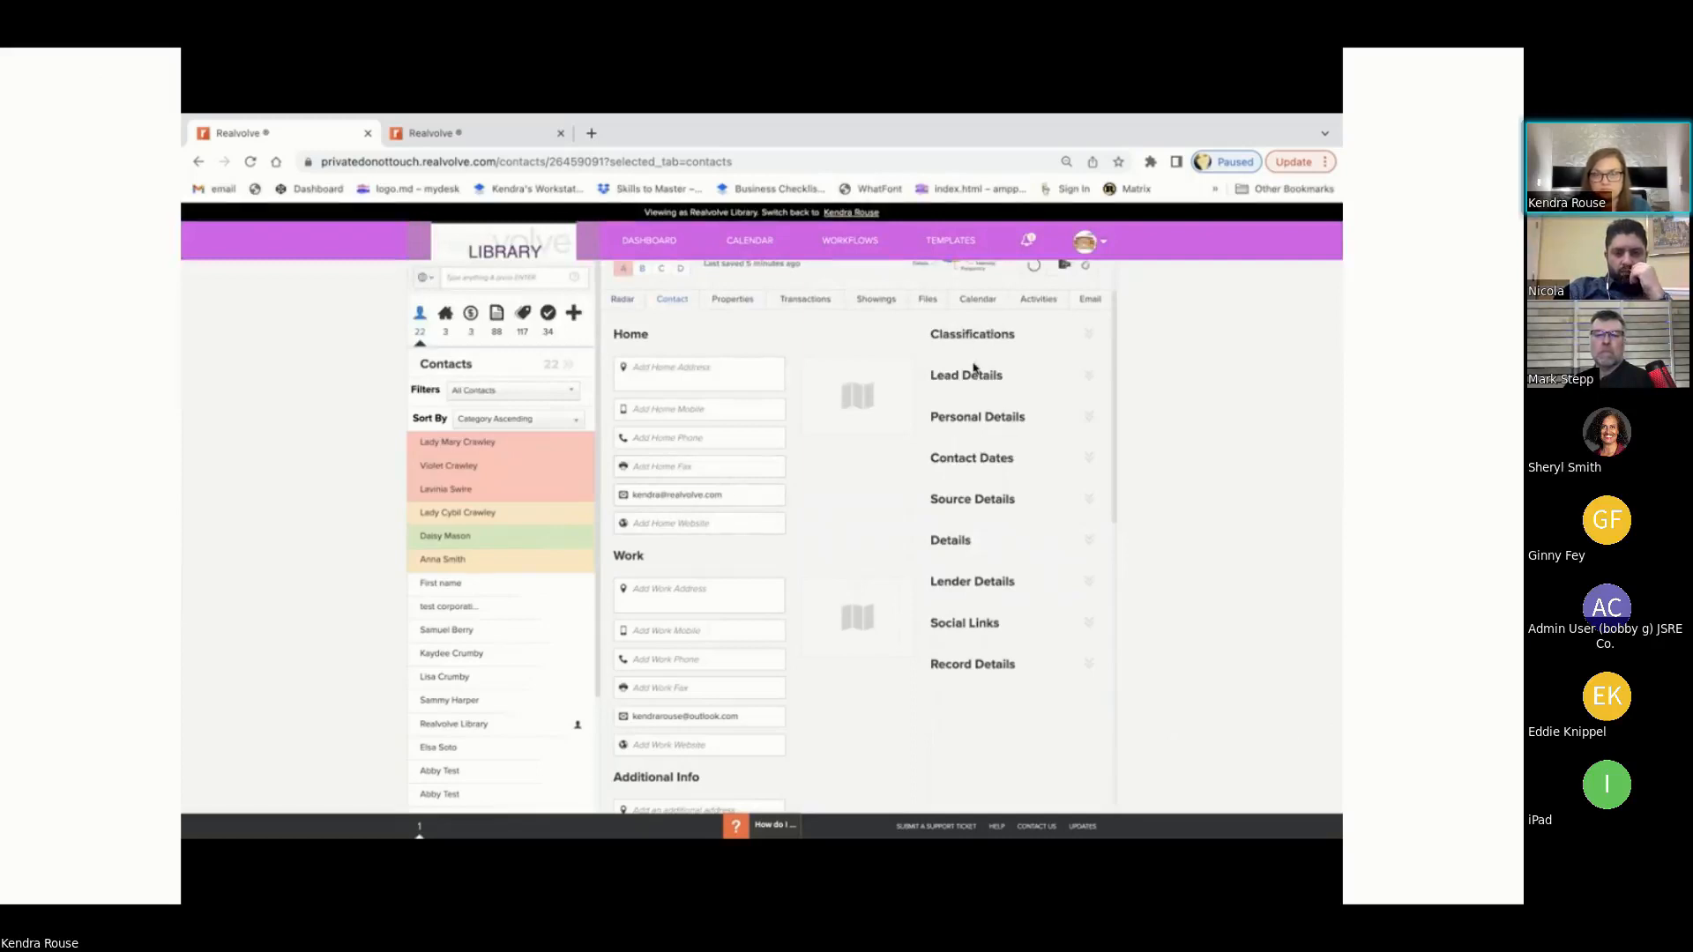
click(1013, 335)
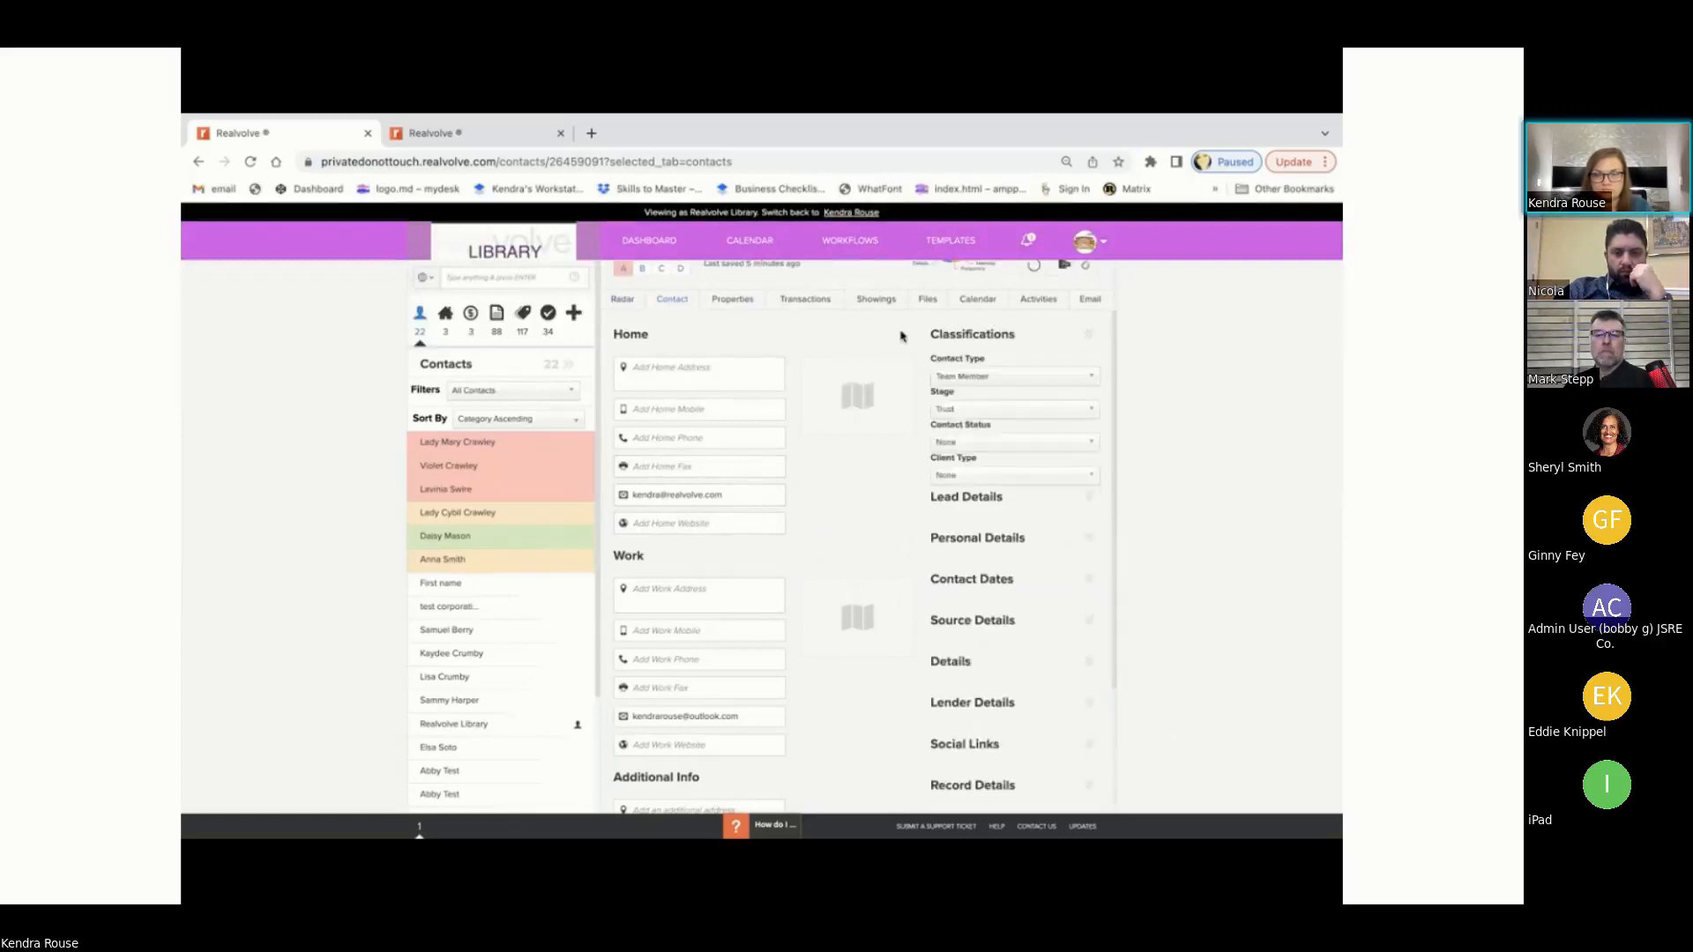
scroll(983, 488, down, 1)
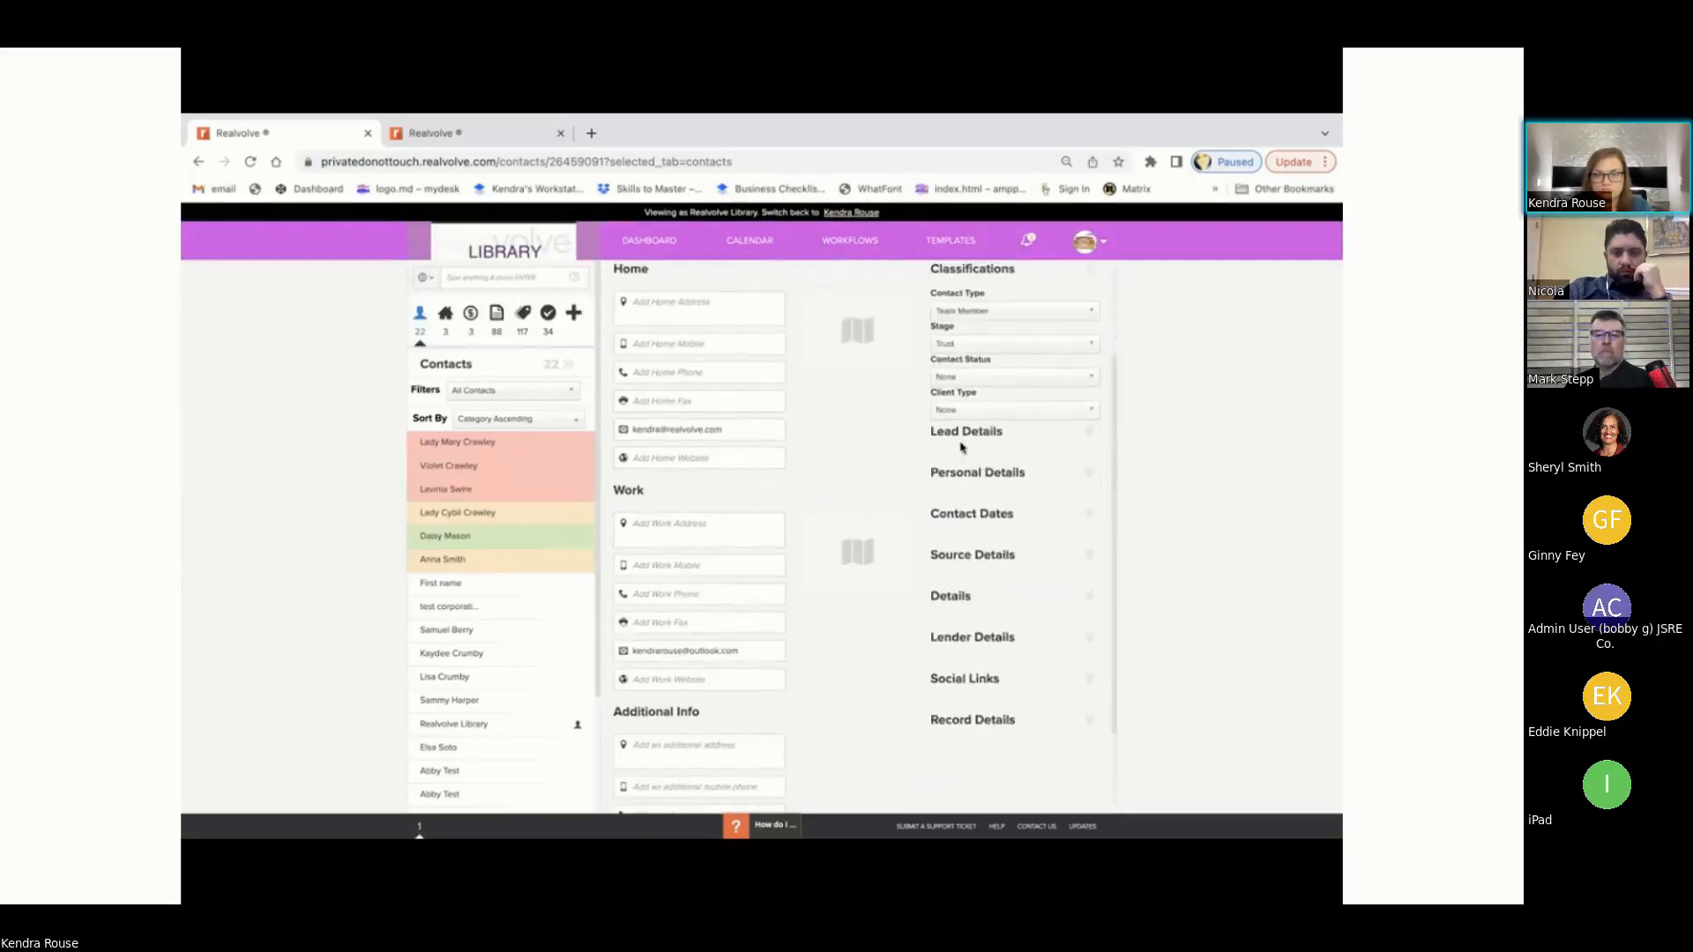
scroll(979, 599, up, 2)
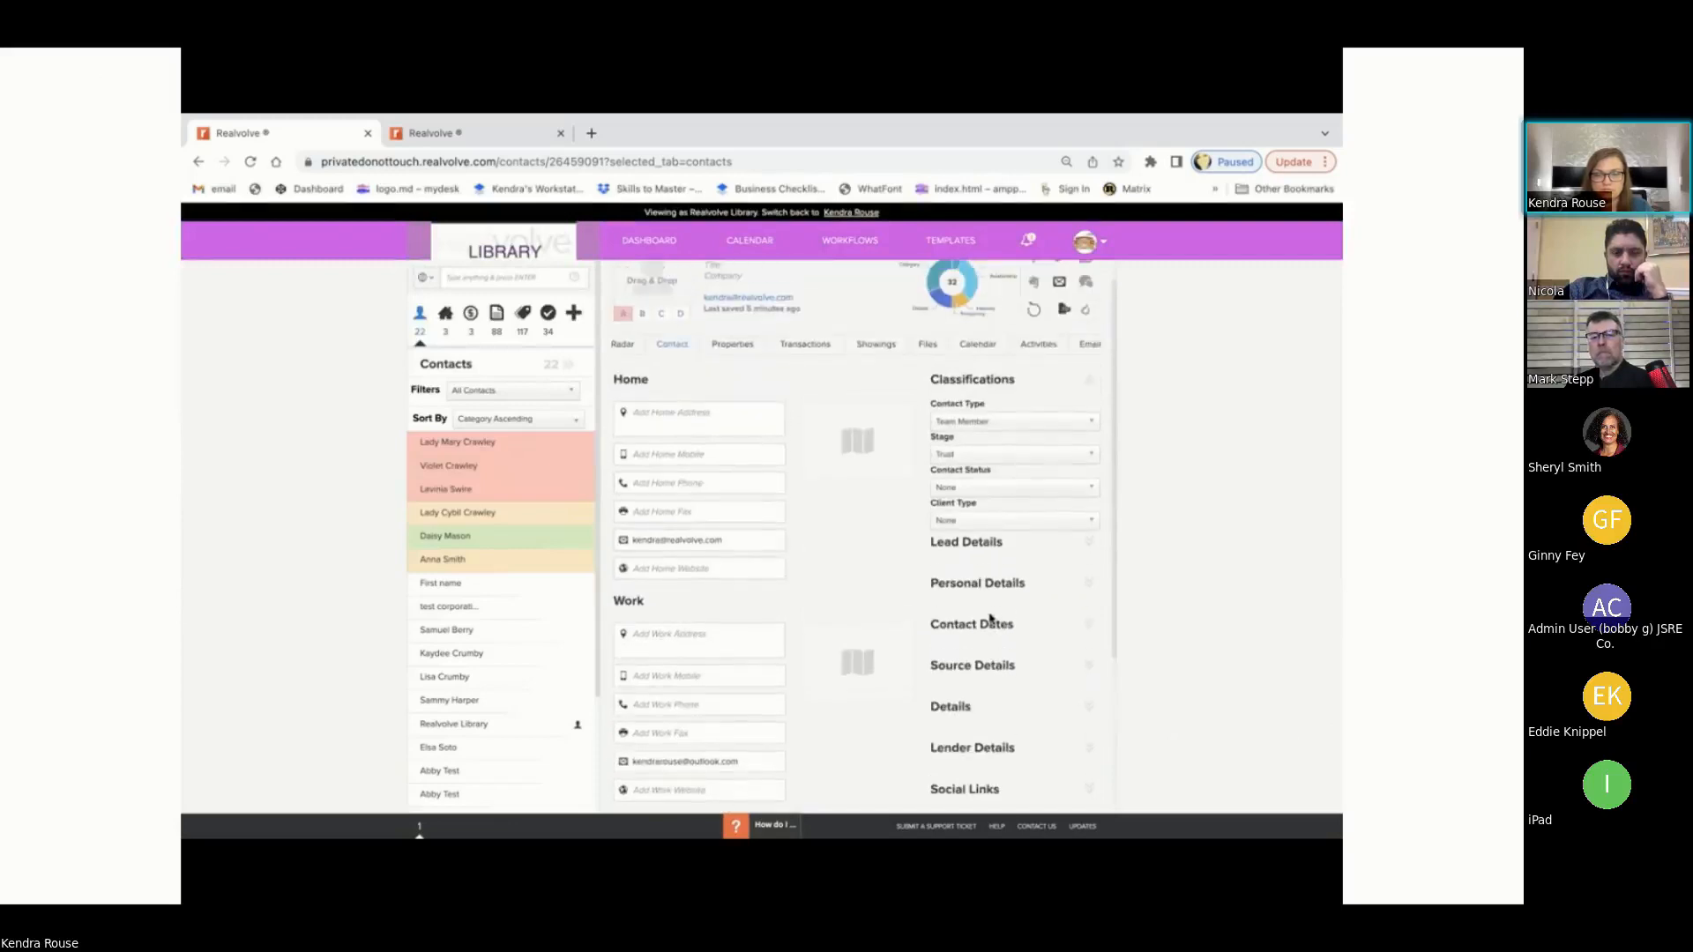
Step: Return to the contact's Radar view, reopen the Quarterly Touch 1 checklist and examine all its fields through the final item
click(622, 344)
click(948, 522)
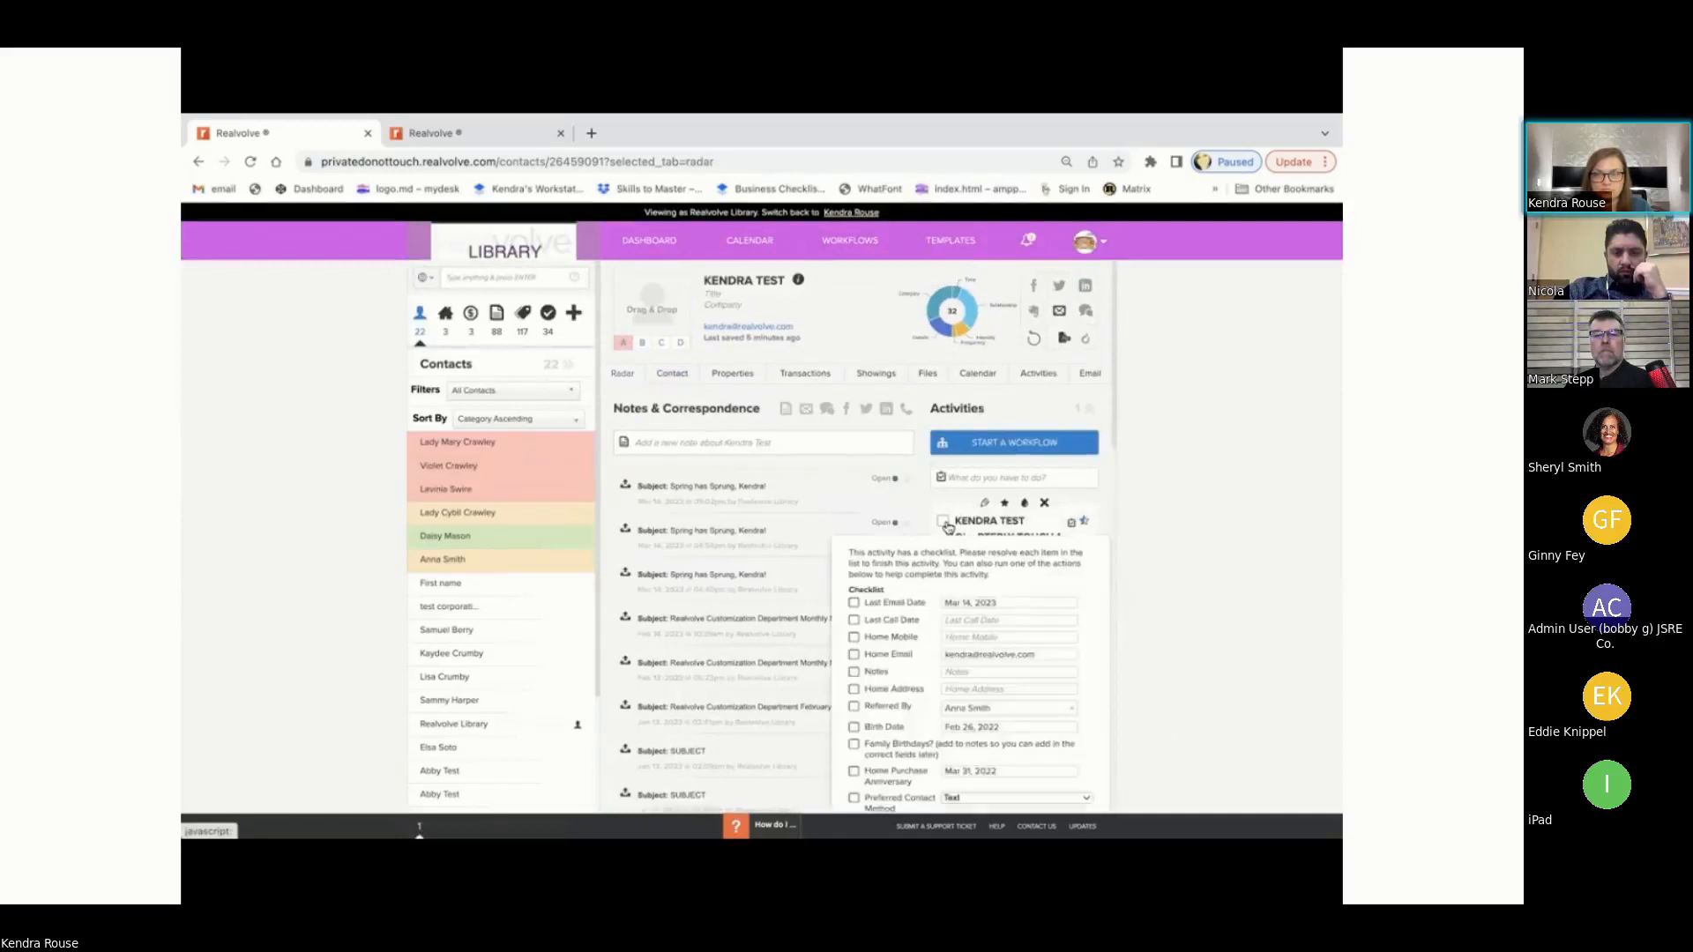
scroll(948, 525, down, 3)
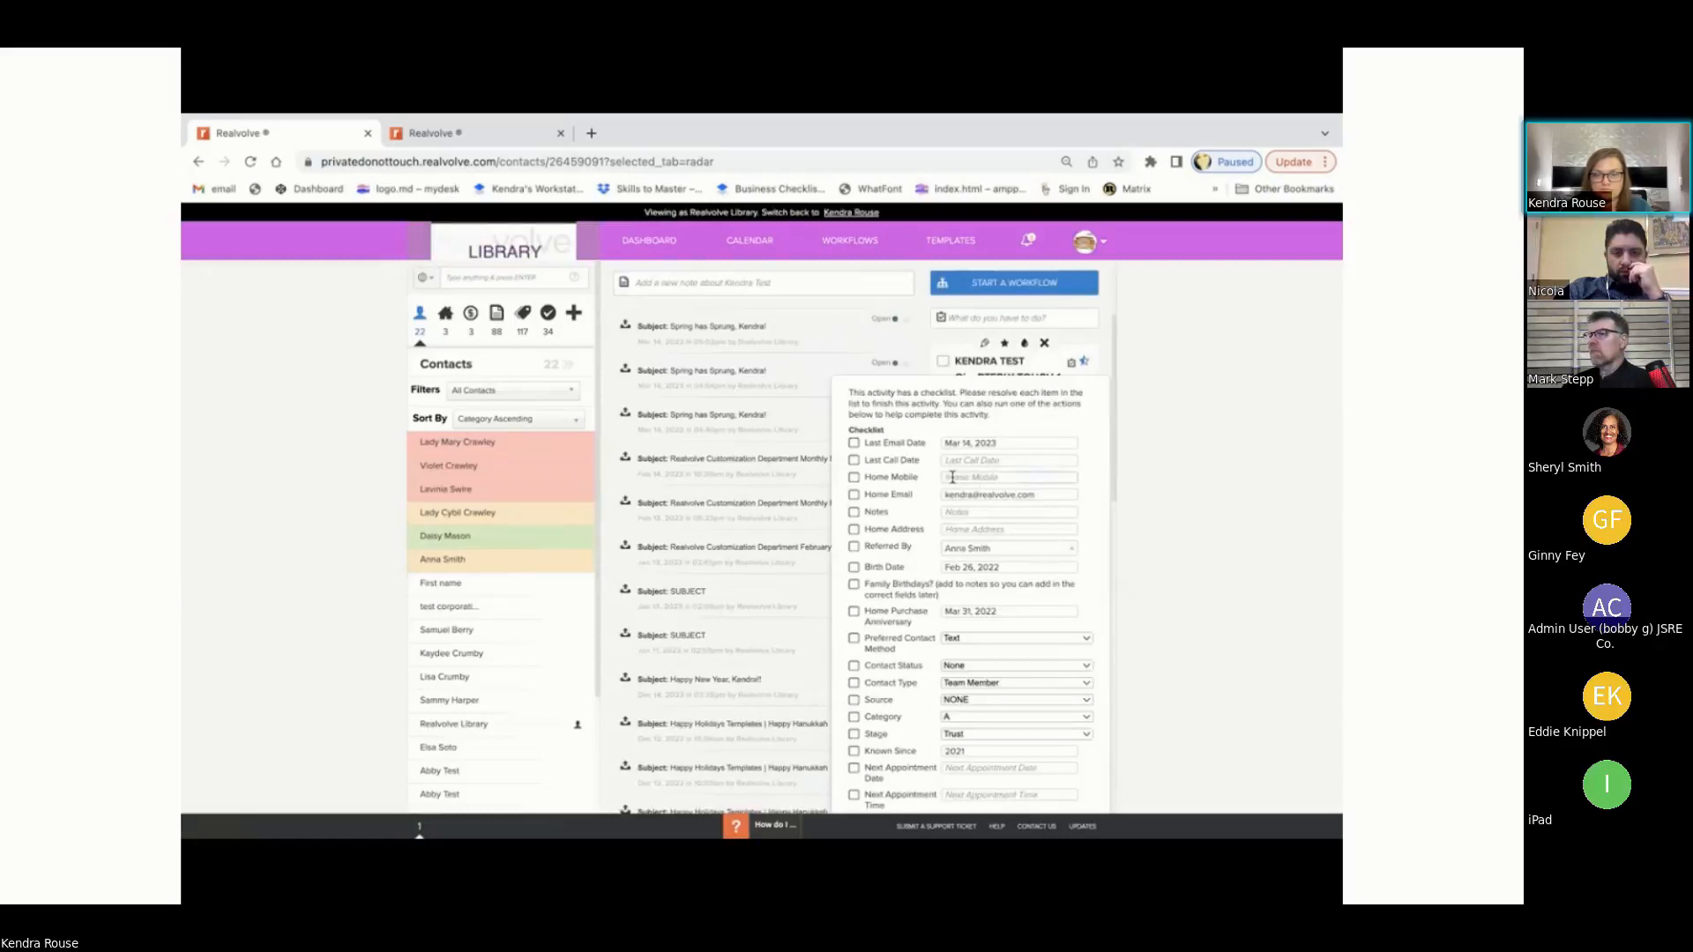
scroll(952, 477, down, 2)
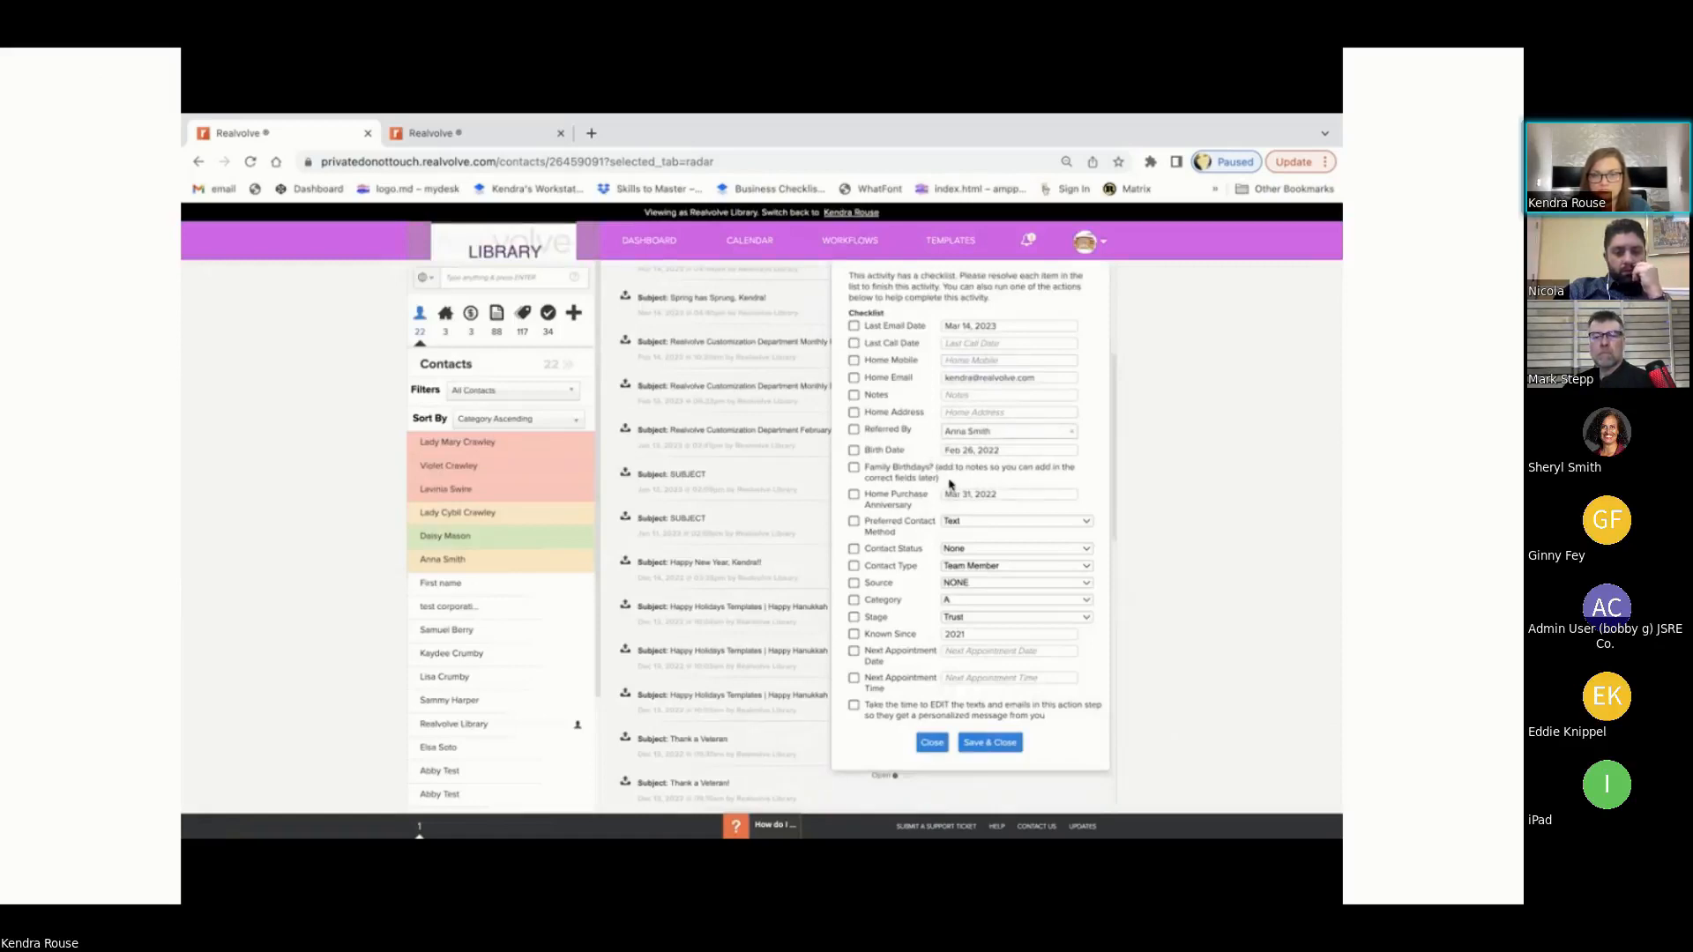
scroll(917, 520, down, 1)
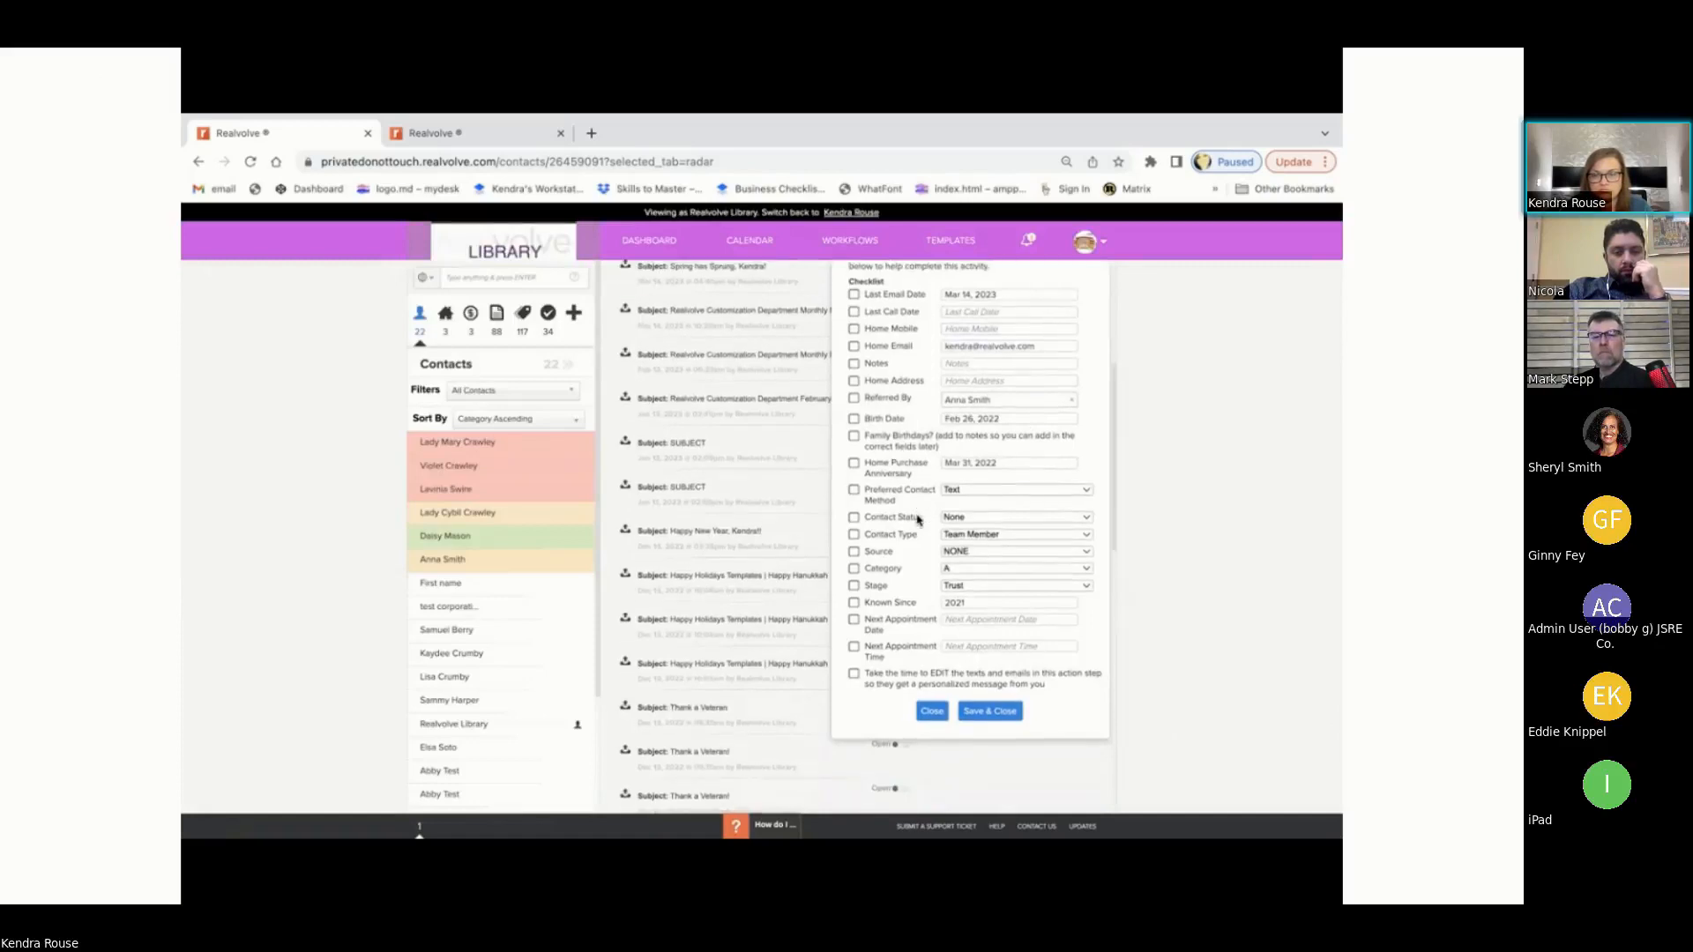
scroll(917, 520, up, 2)
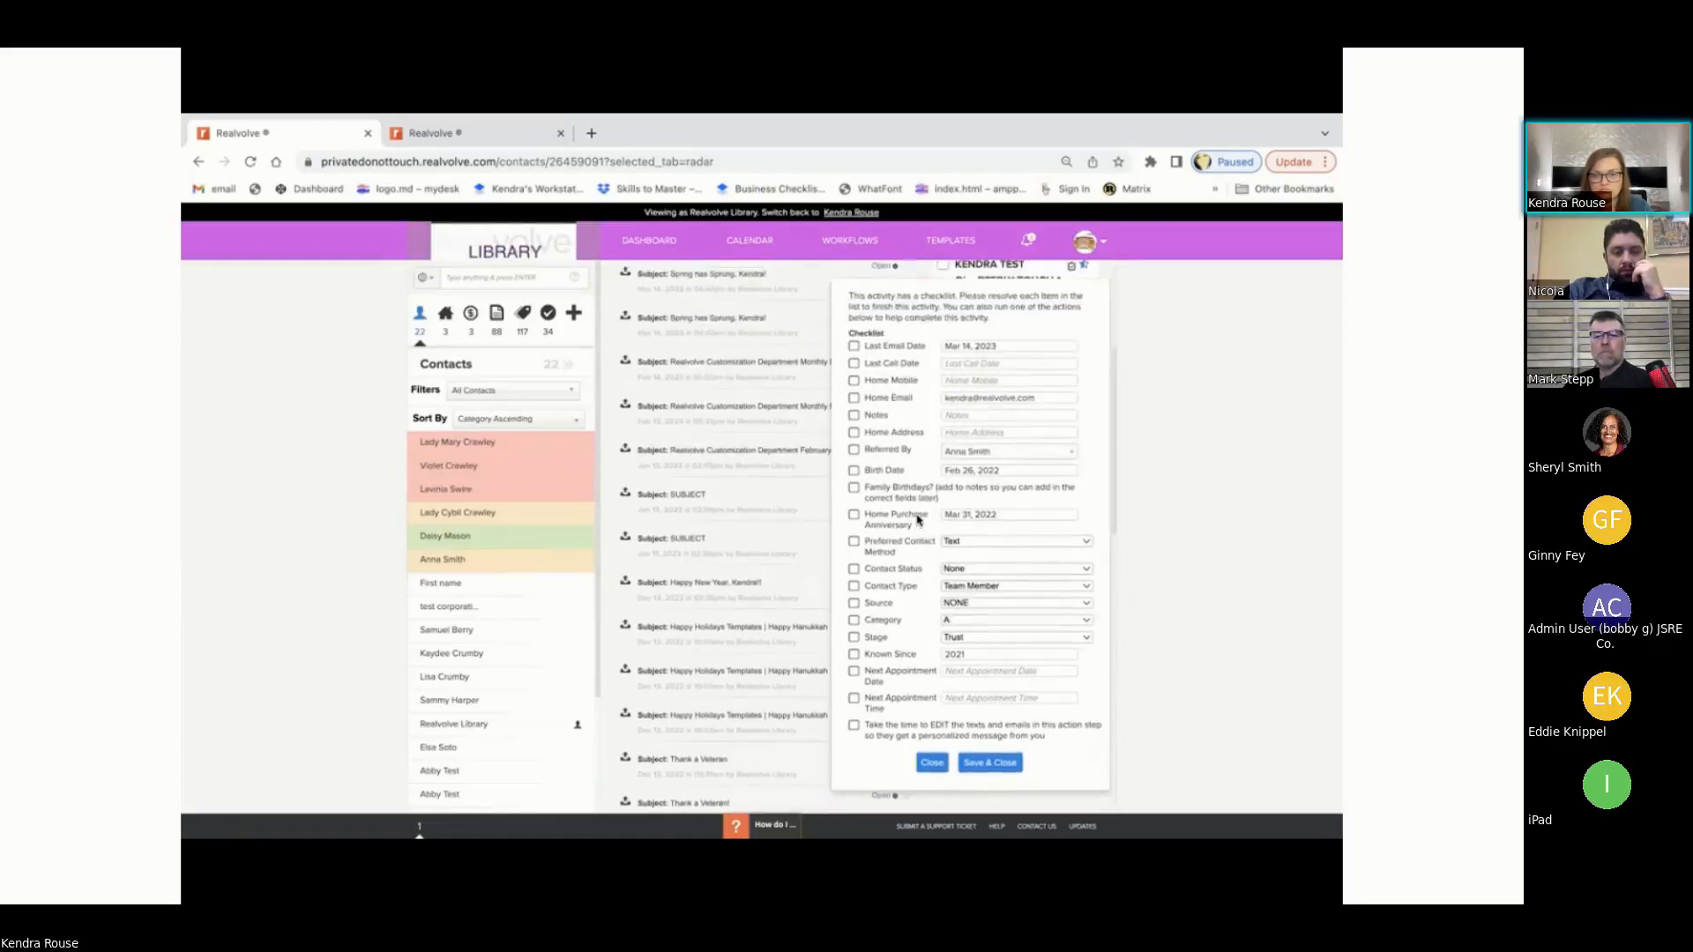
scroll(918, 521, up, 1)
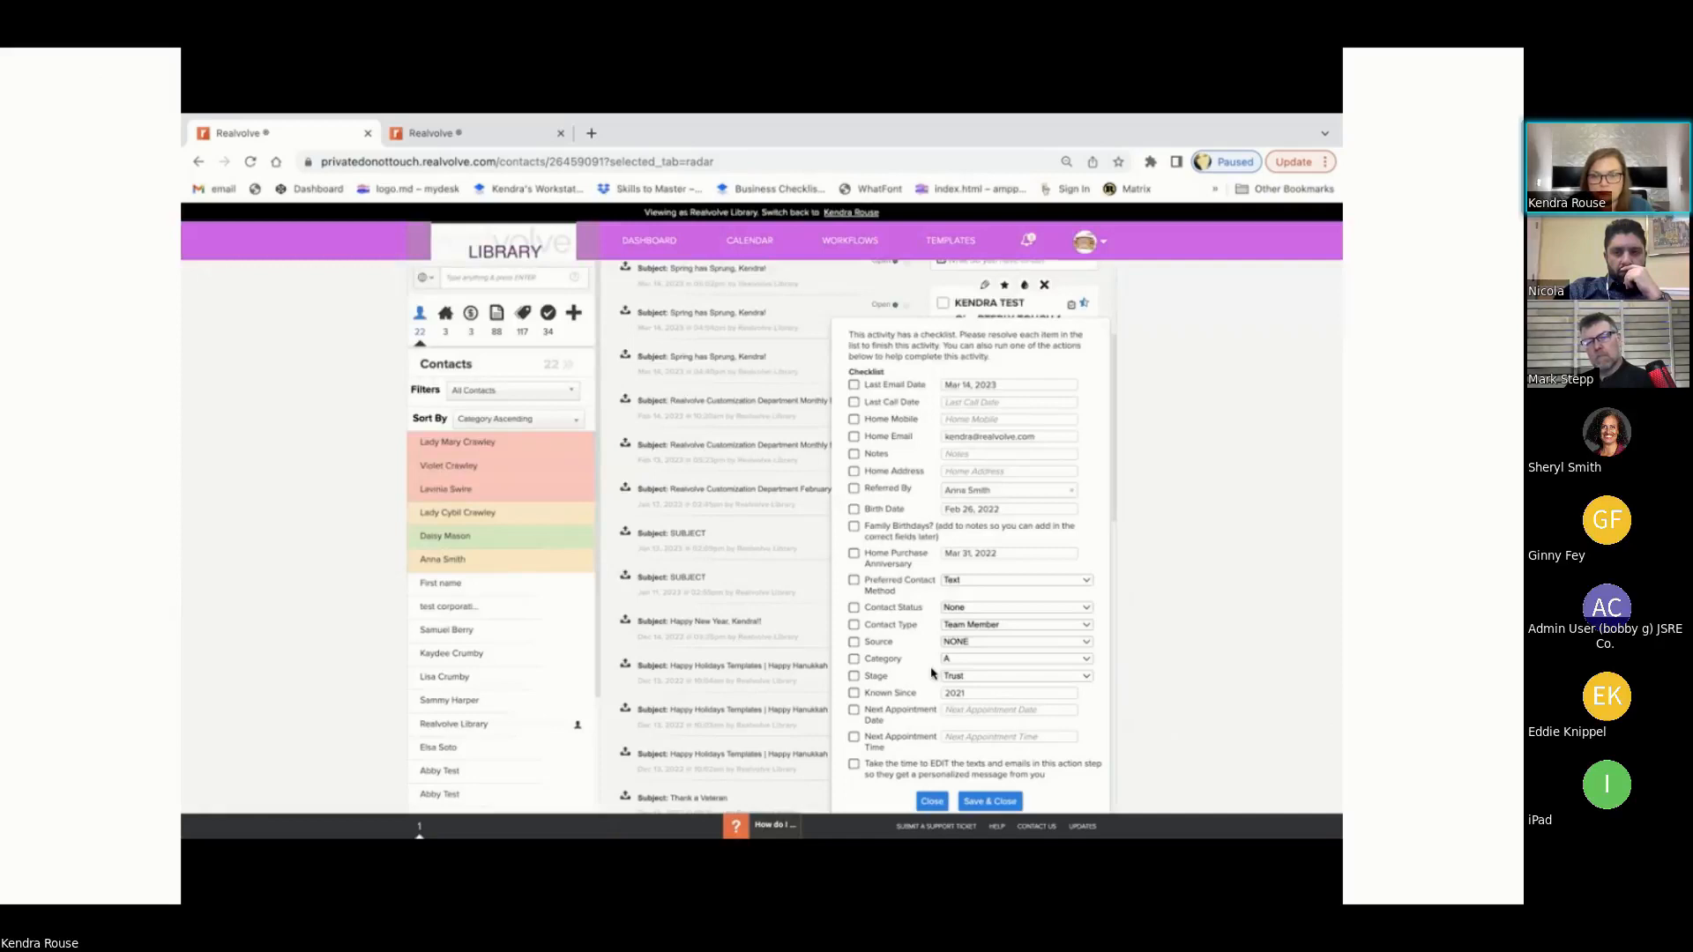
Step: Set the Preferred Contact Method in the activity checklist to Email
click(958, 455)
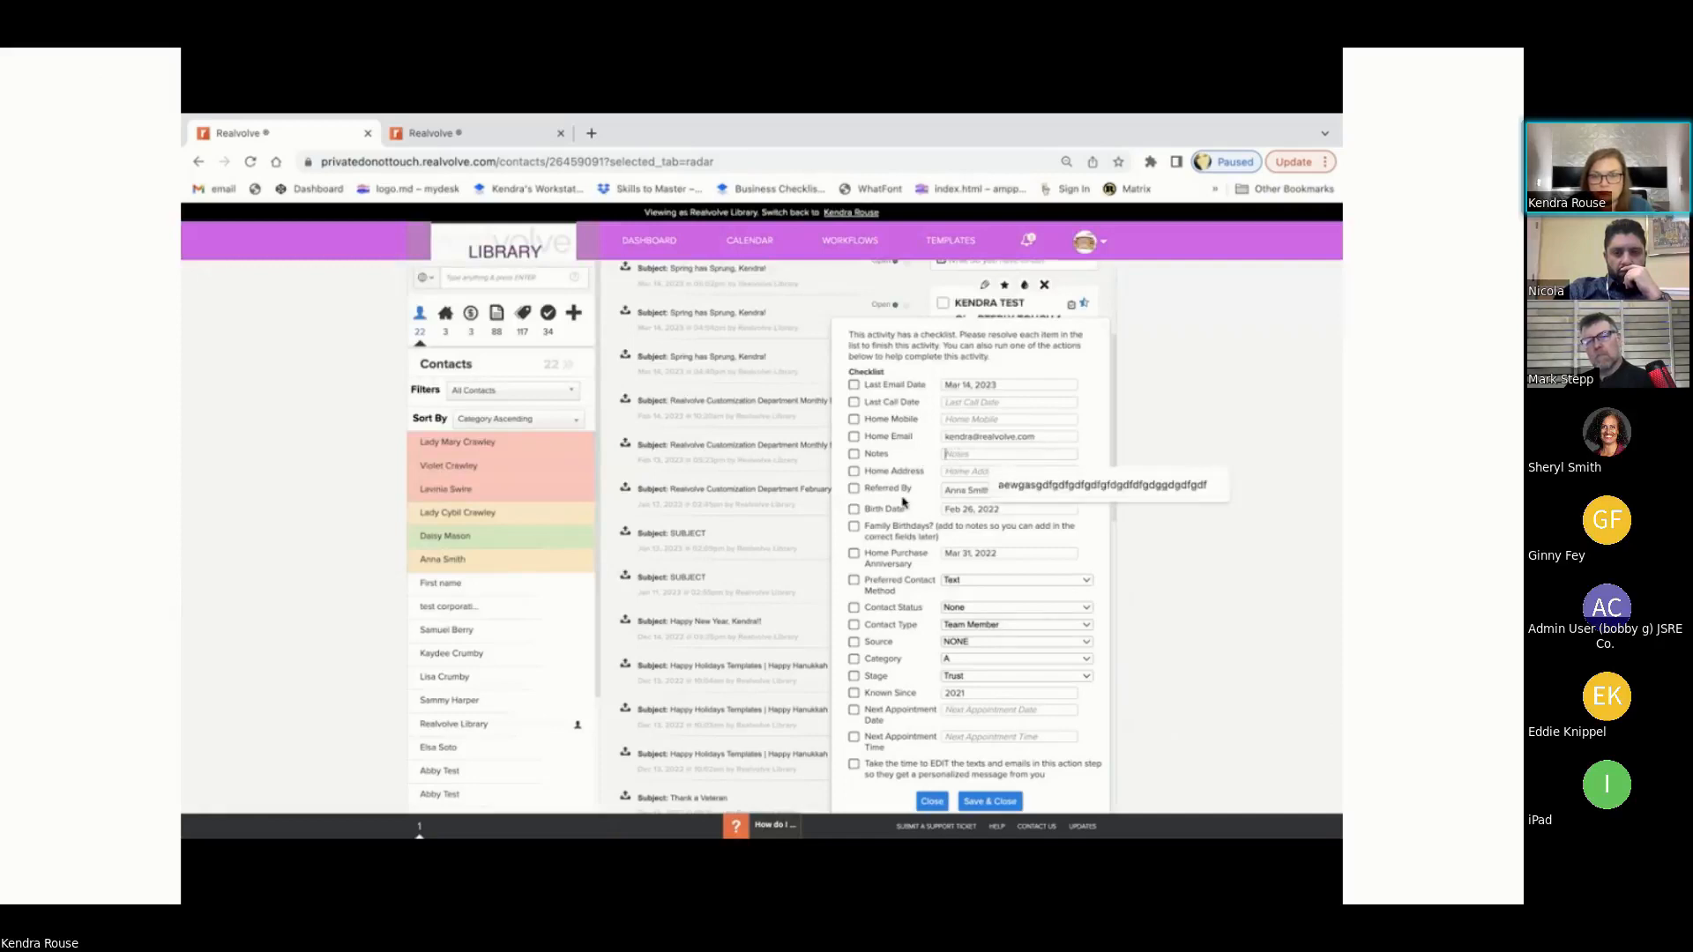
scroll(875, 545, down, 2)
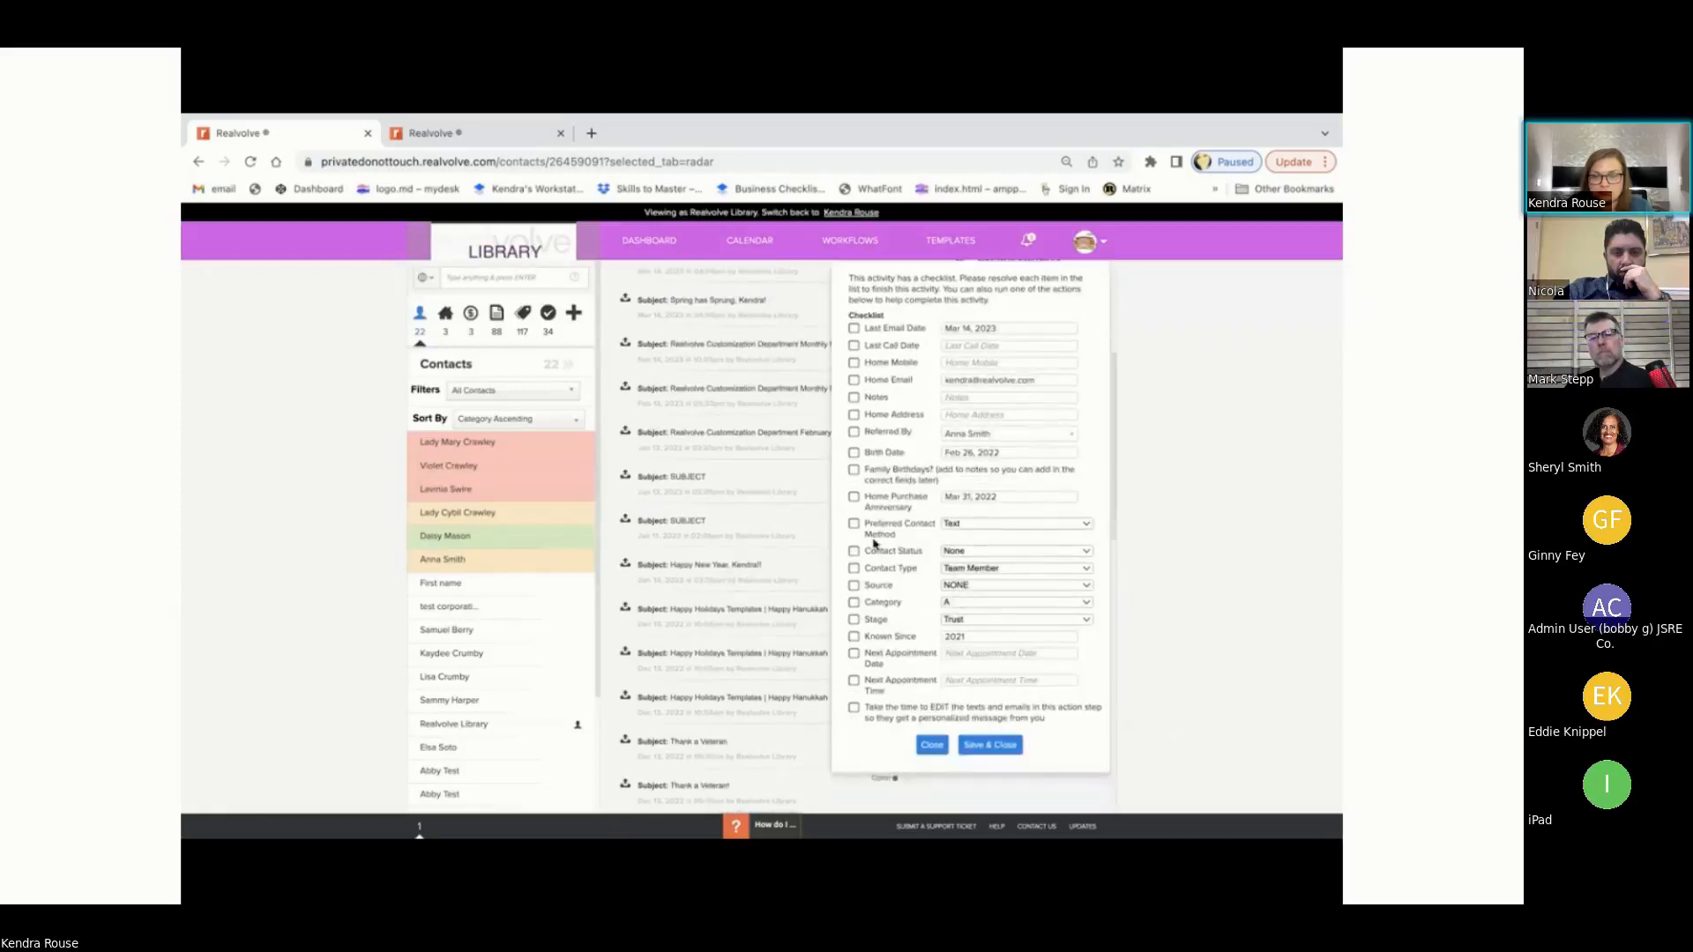
click(992, 526)
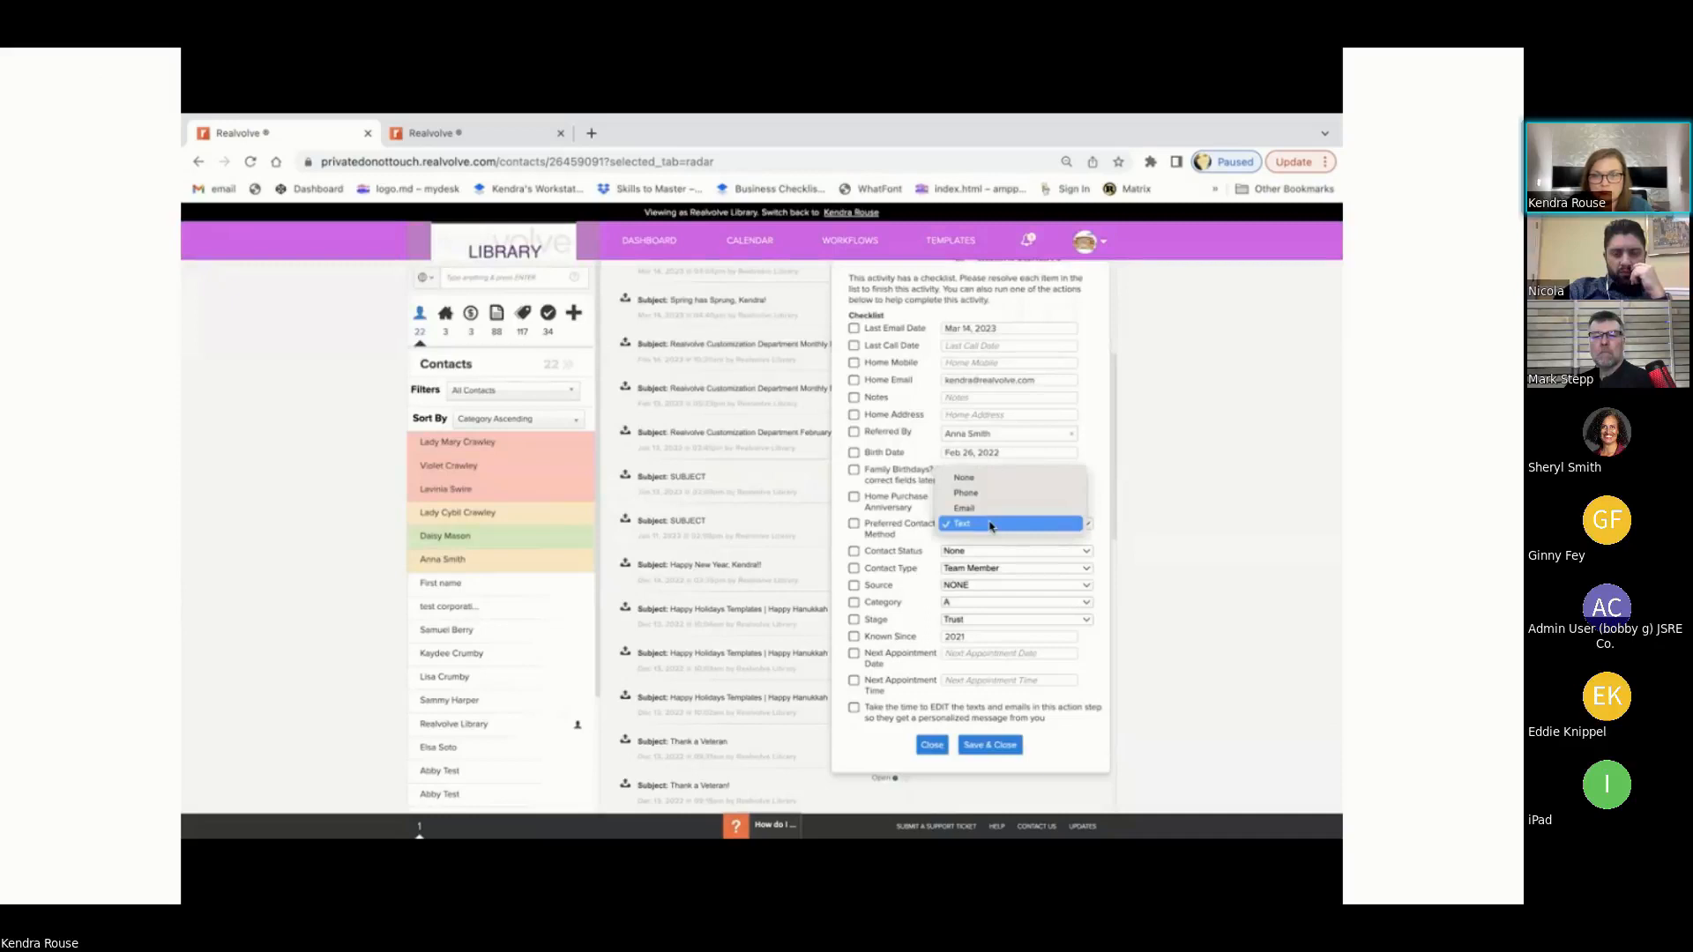
click(1003, 517)
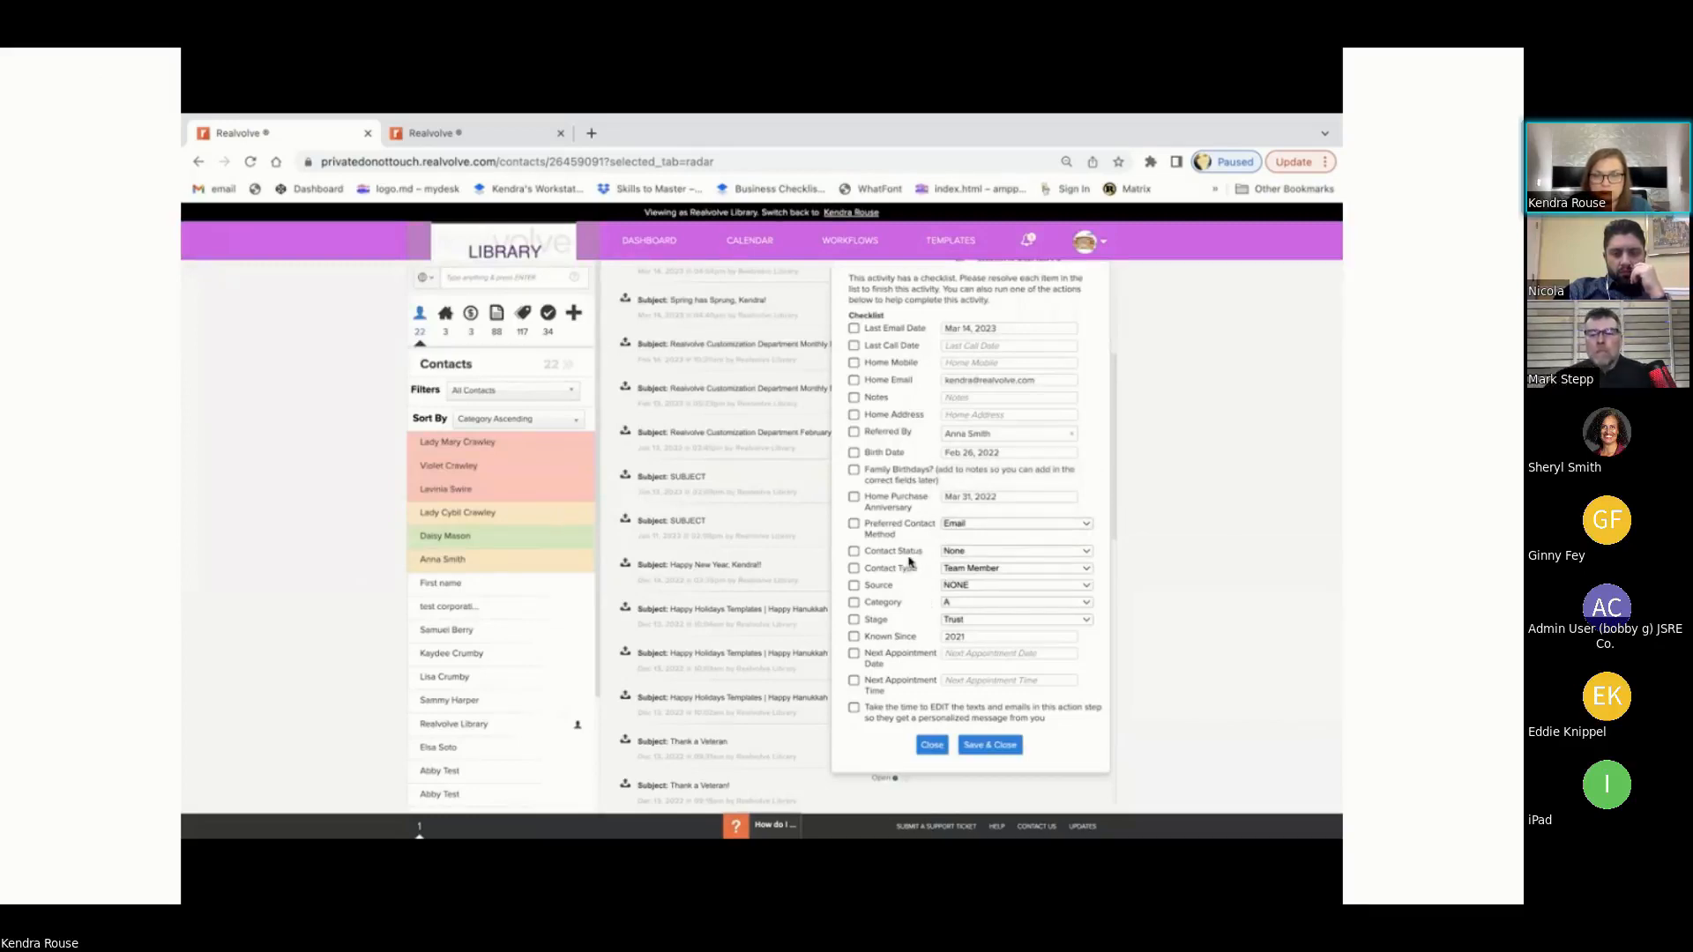
Step: Set both the Contact Status and the Contact Type in the checklist to Client
click(982, 552)
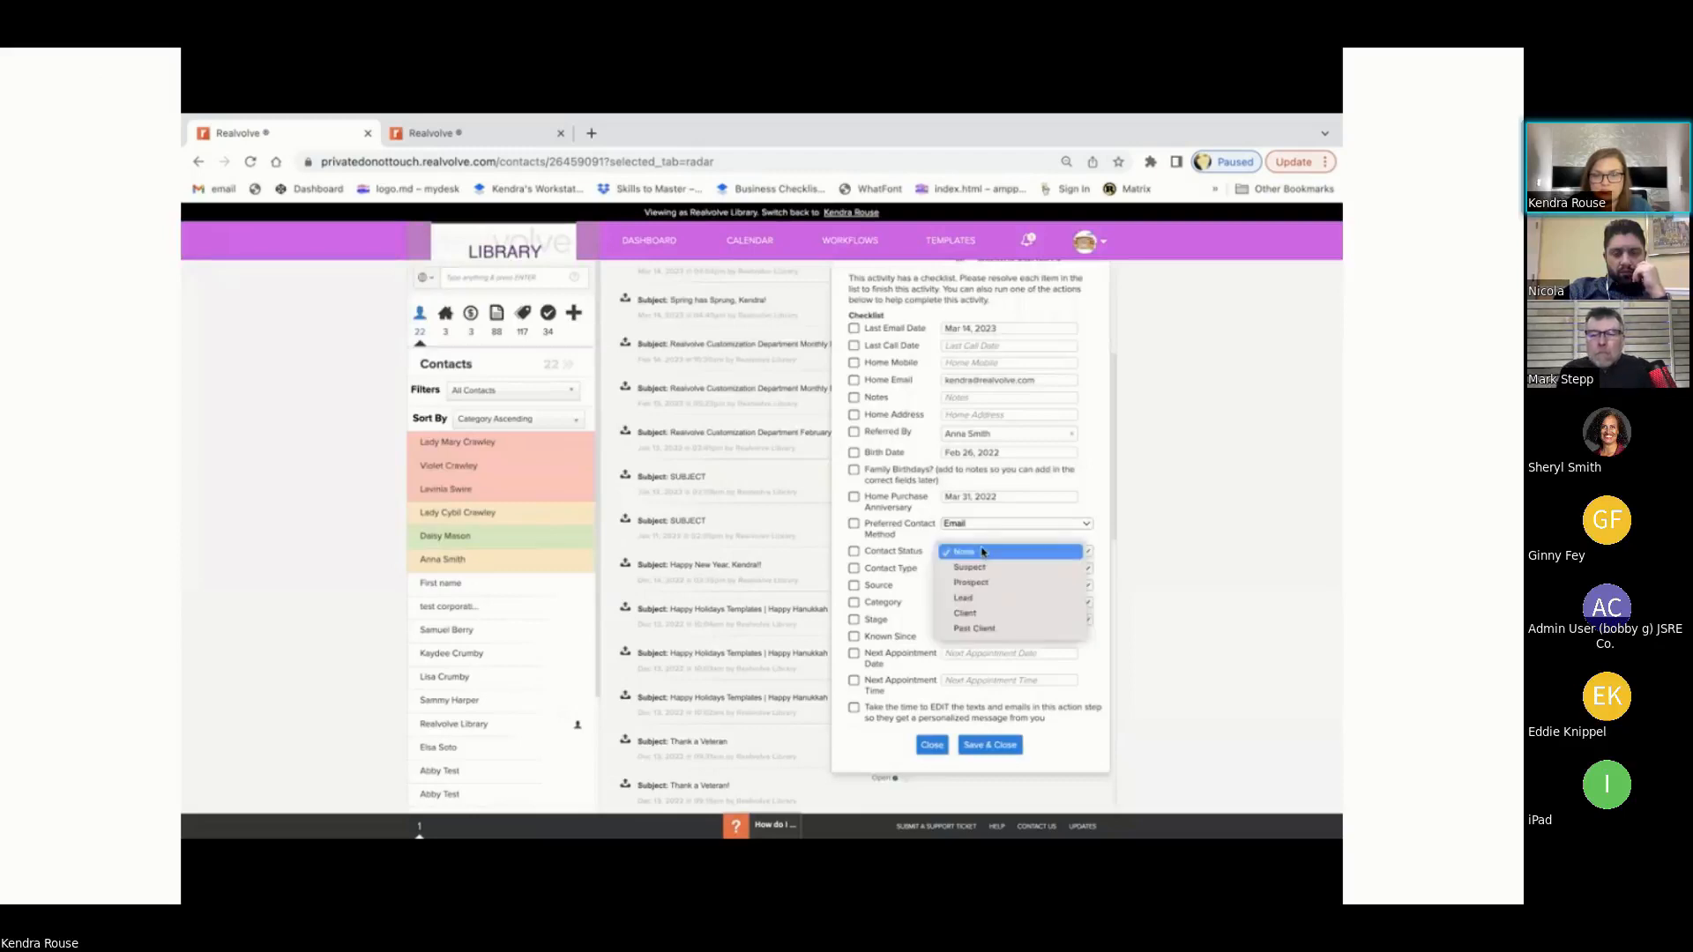
click(985, 615)
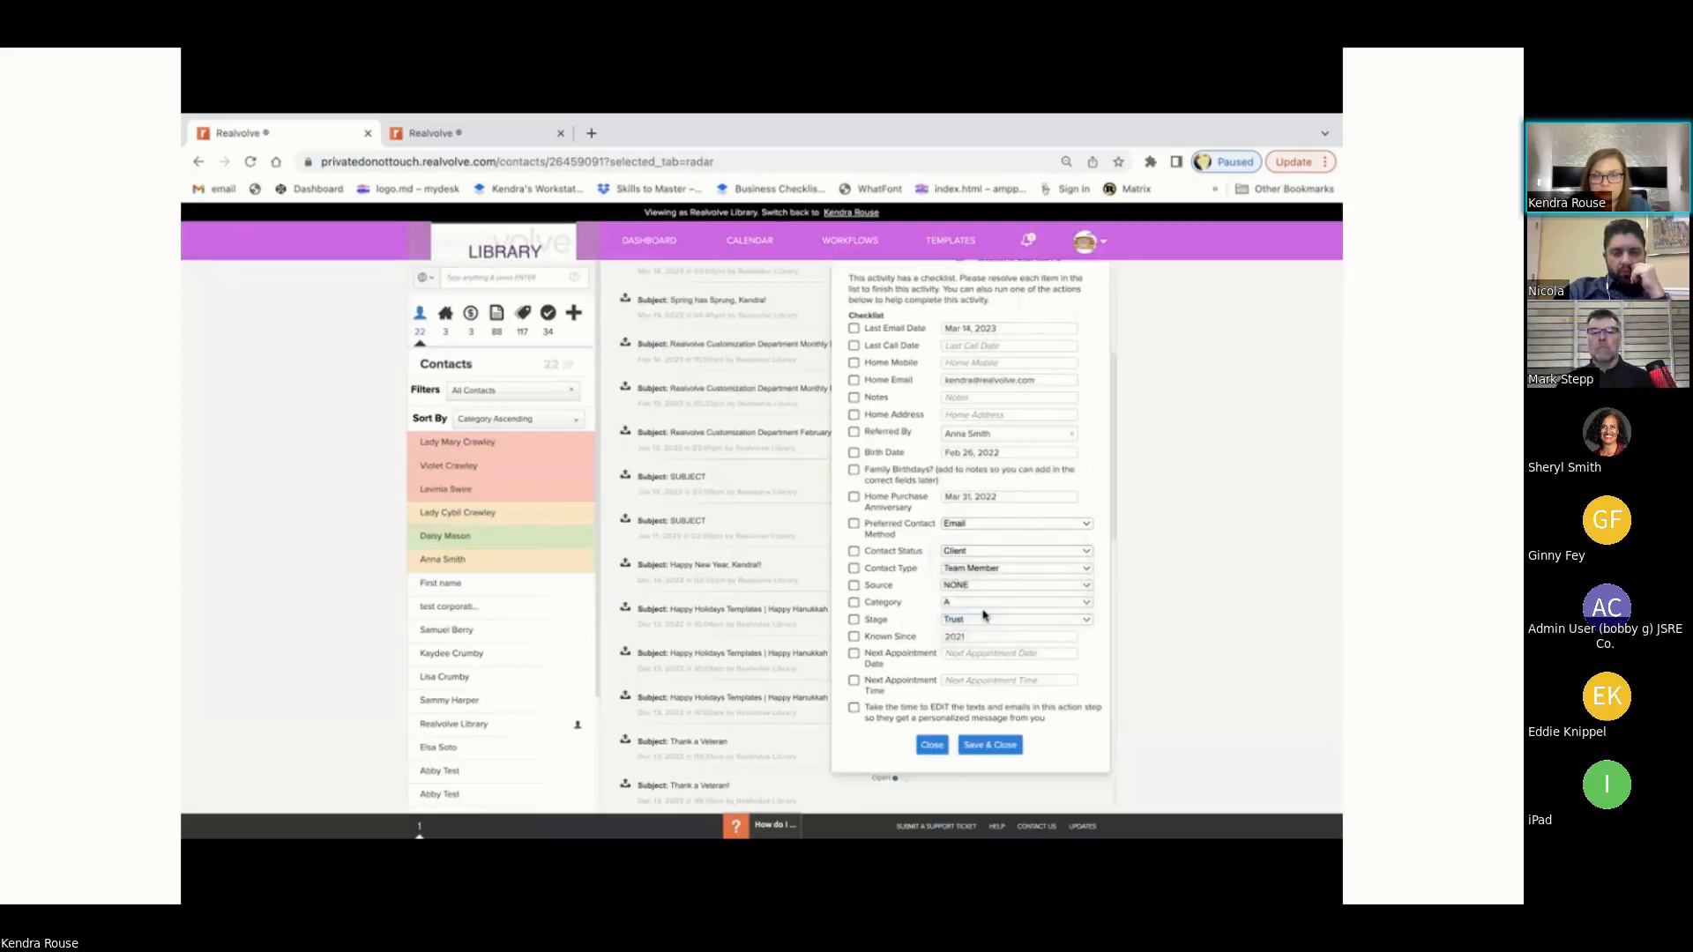
click(1005, 571)
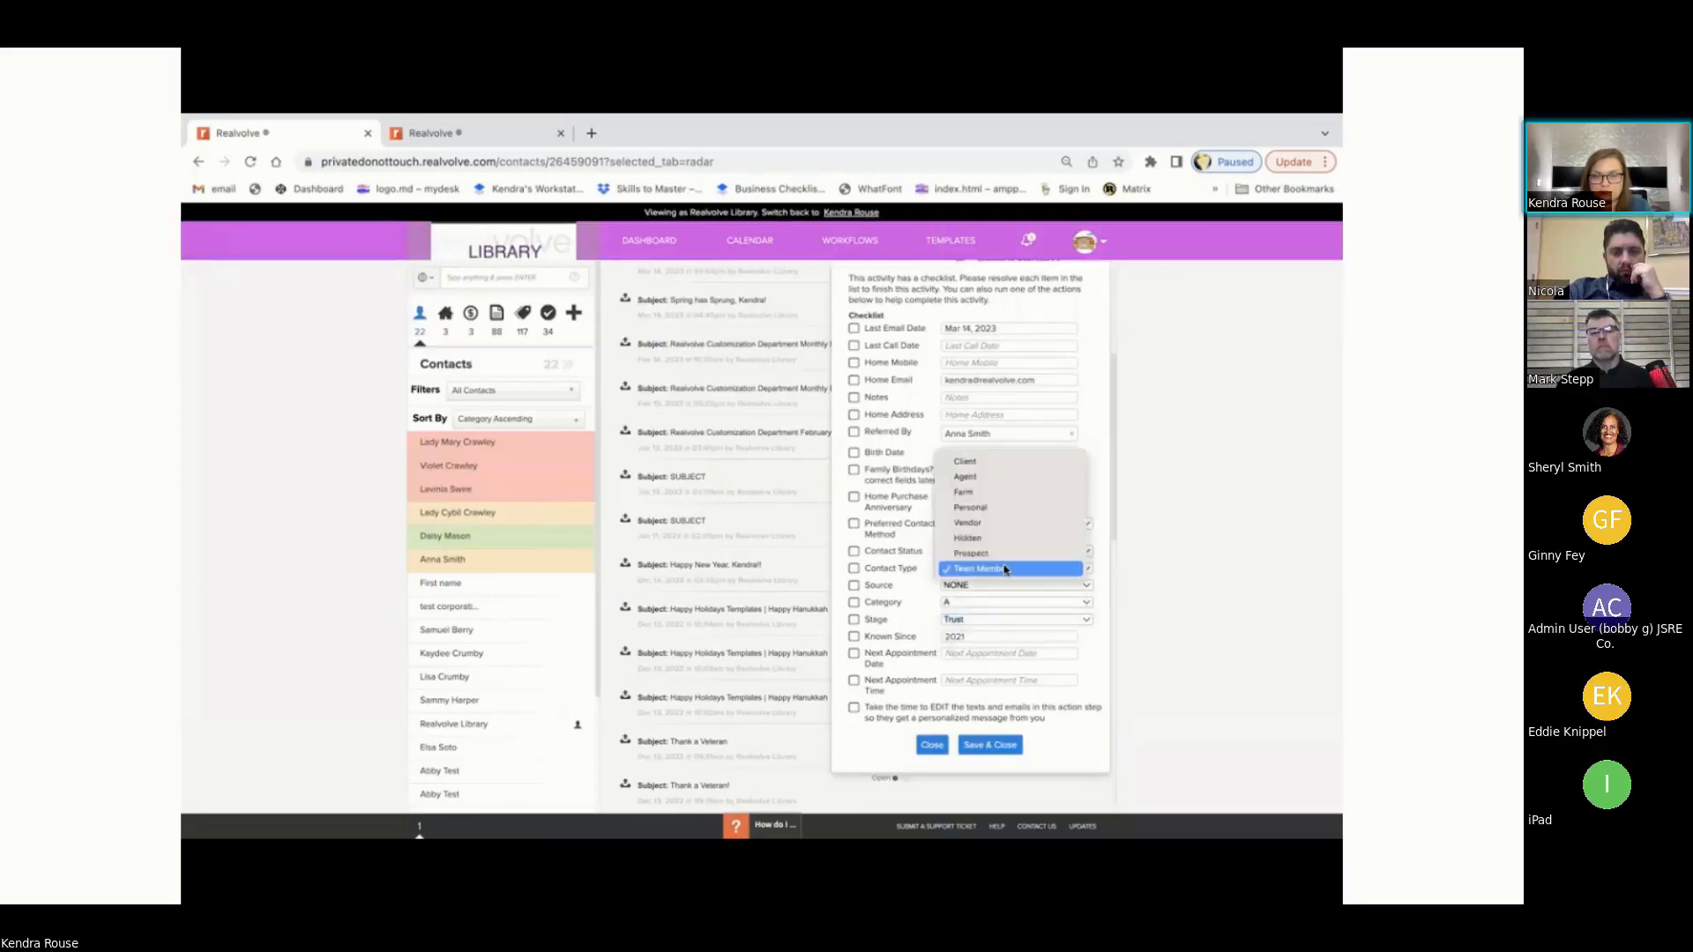
click(997, 462)
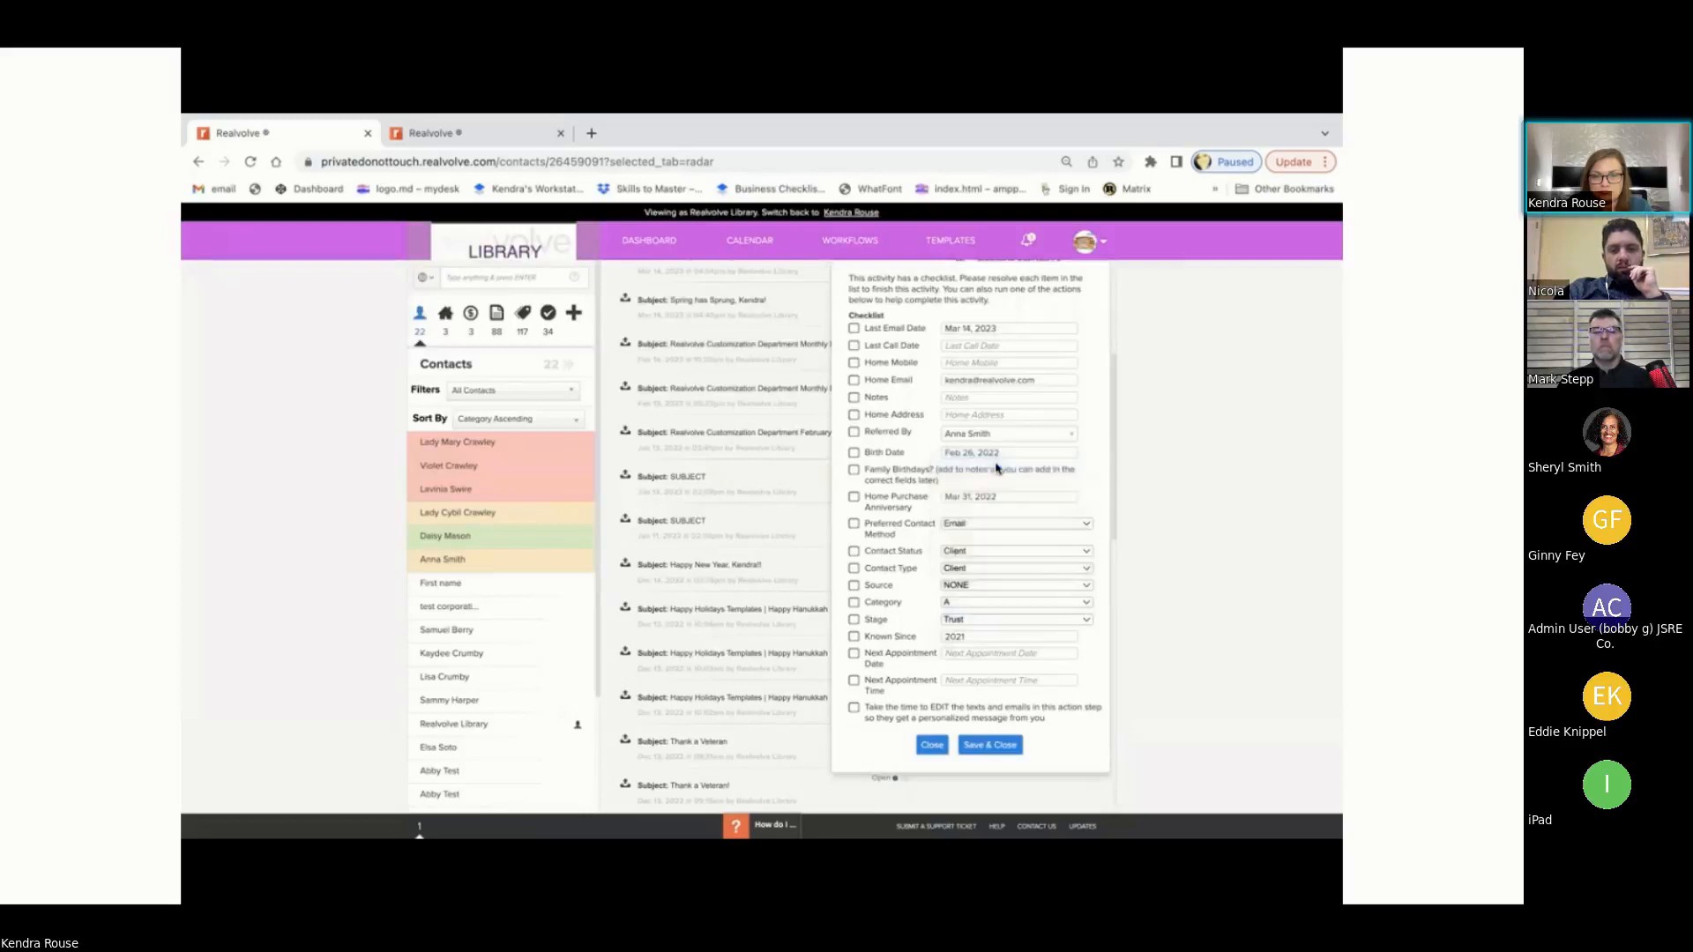
Step: Set the next appointment to Apr 11, 2023 at 9:00am and mark its date and time checklist items as done
scroll(908, 616, down, 1)
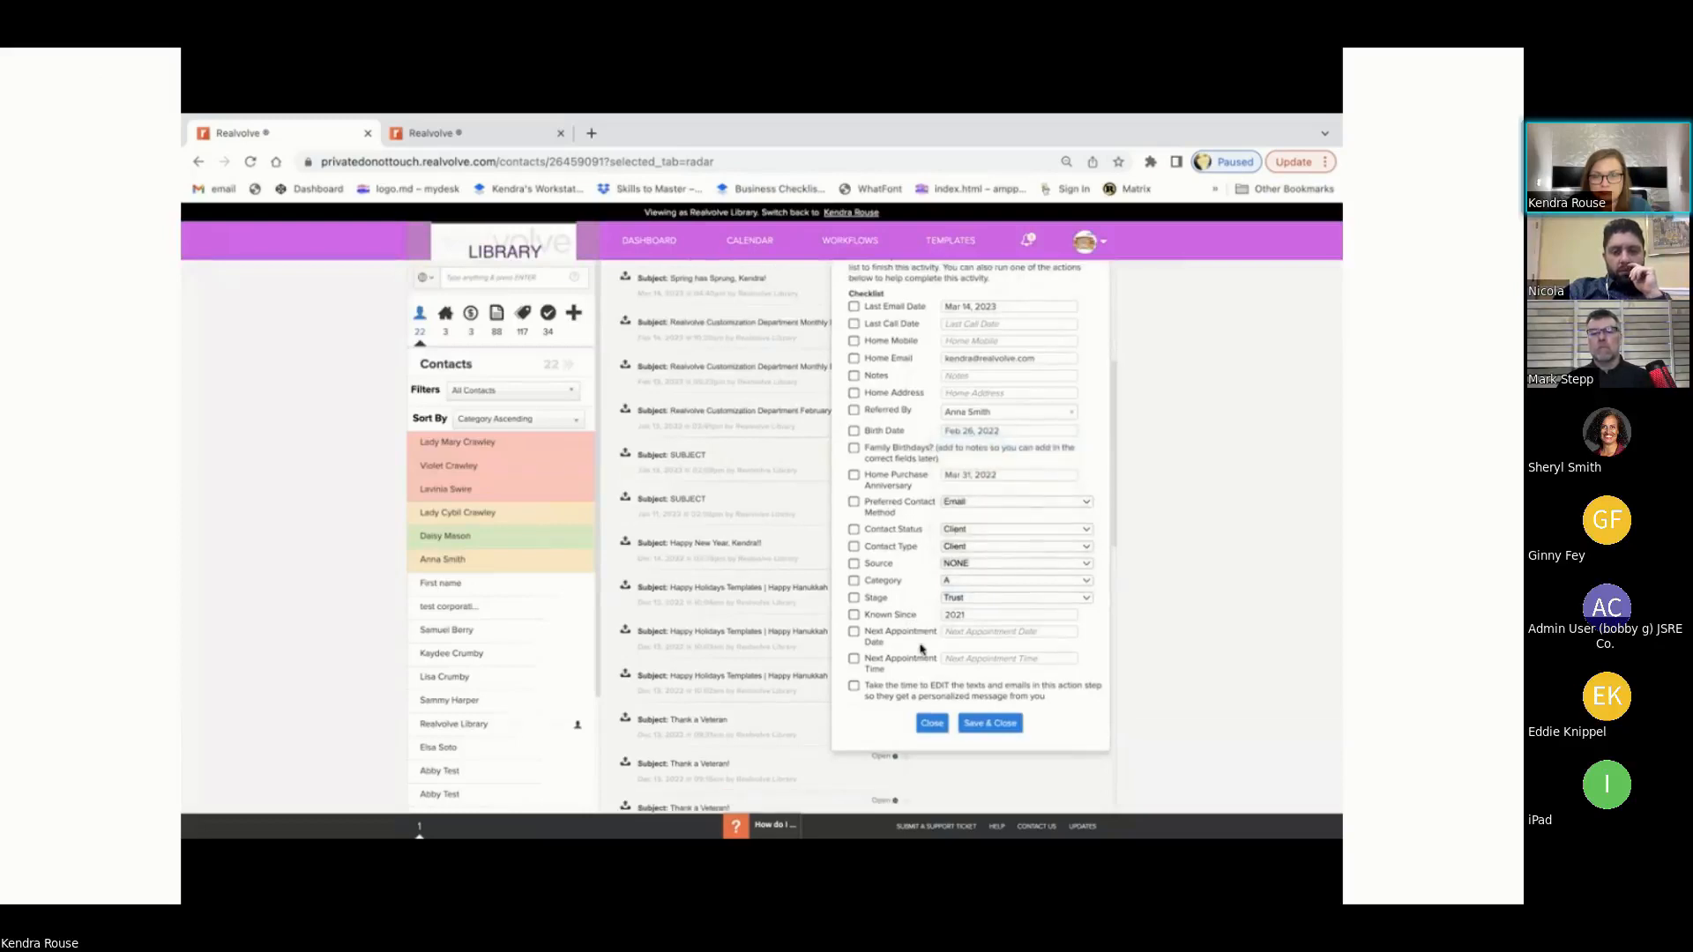
click(982, 632)
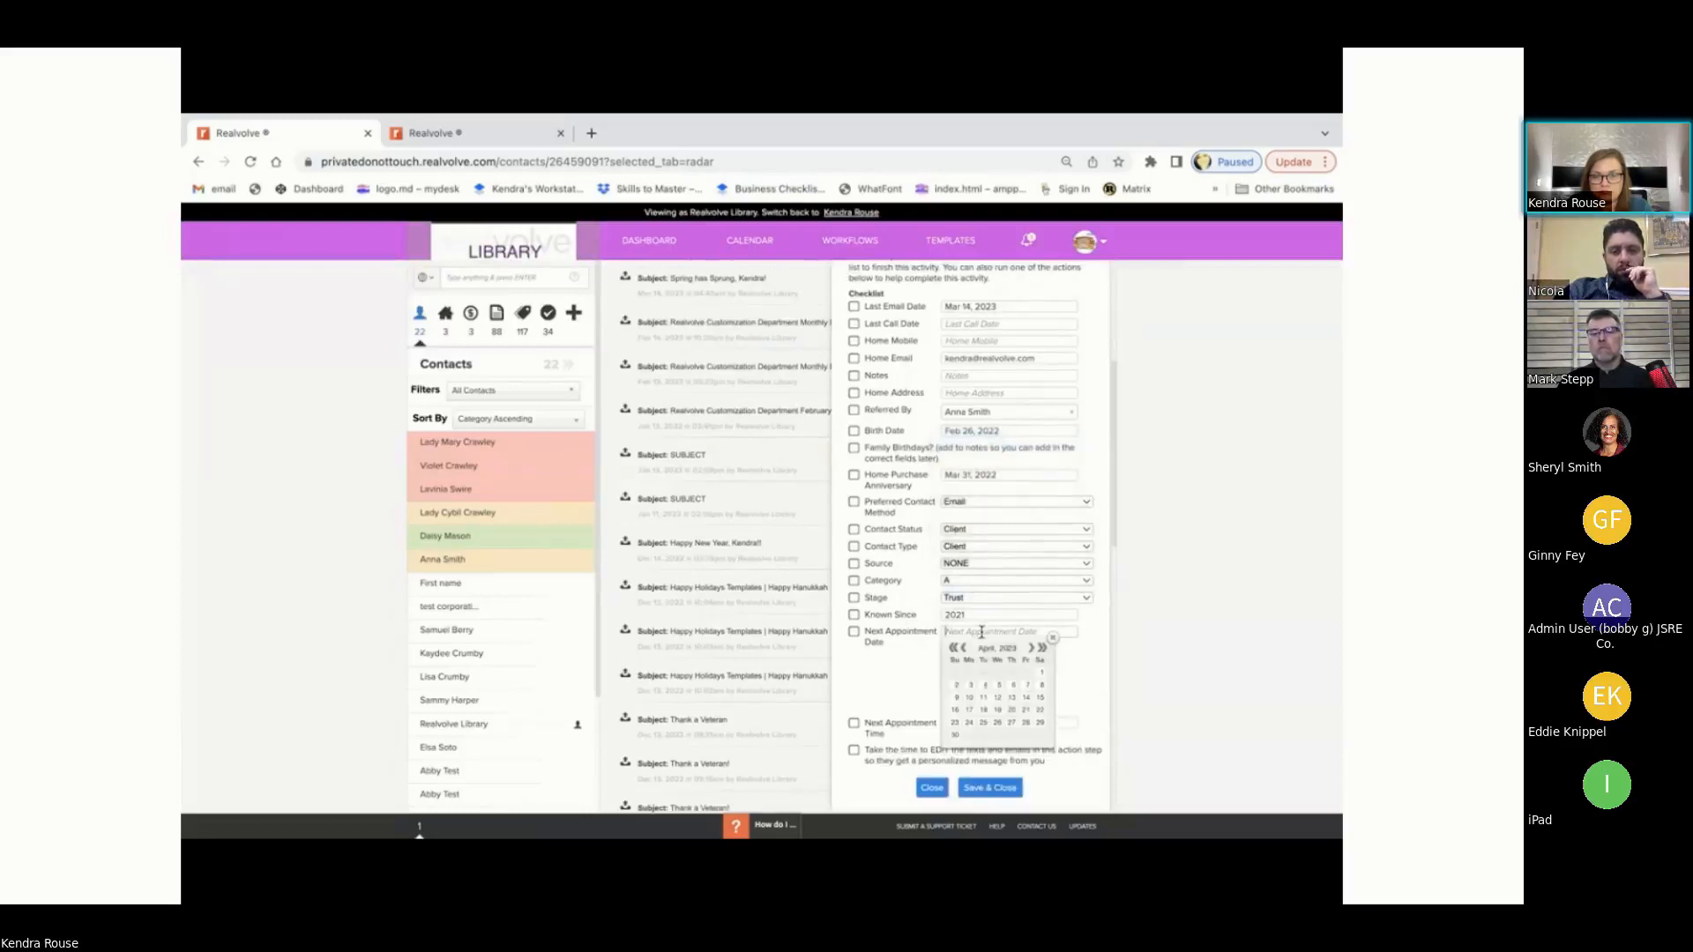
click(984, 700)
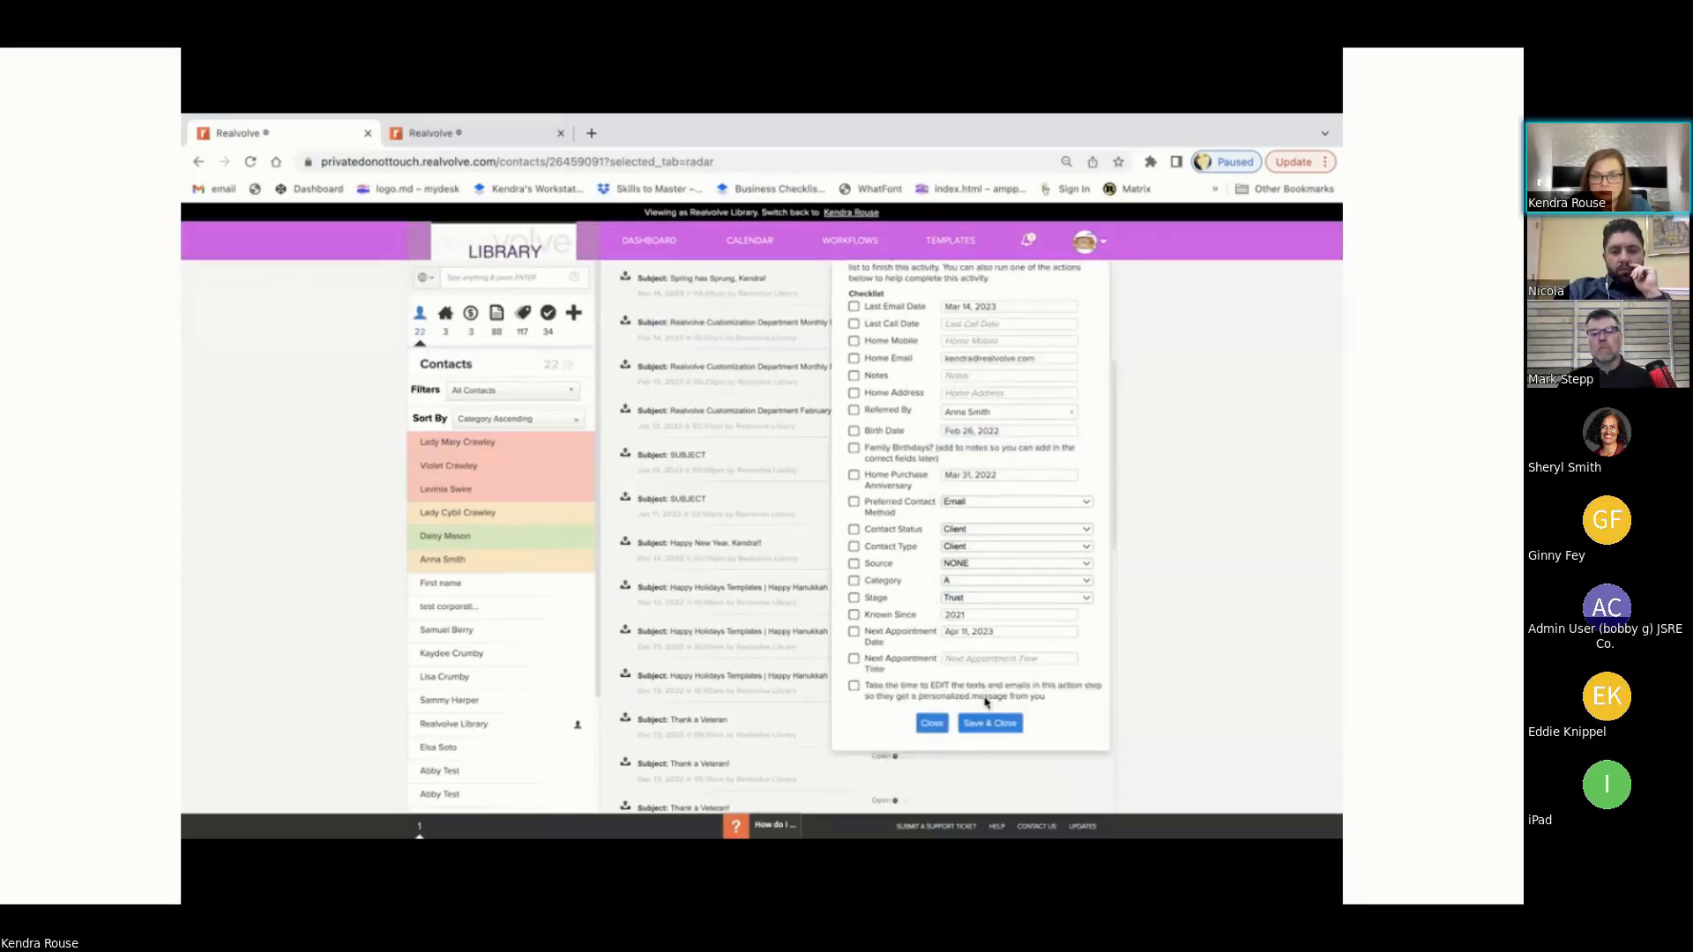
click(966, 658)
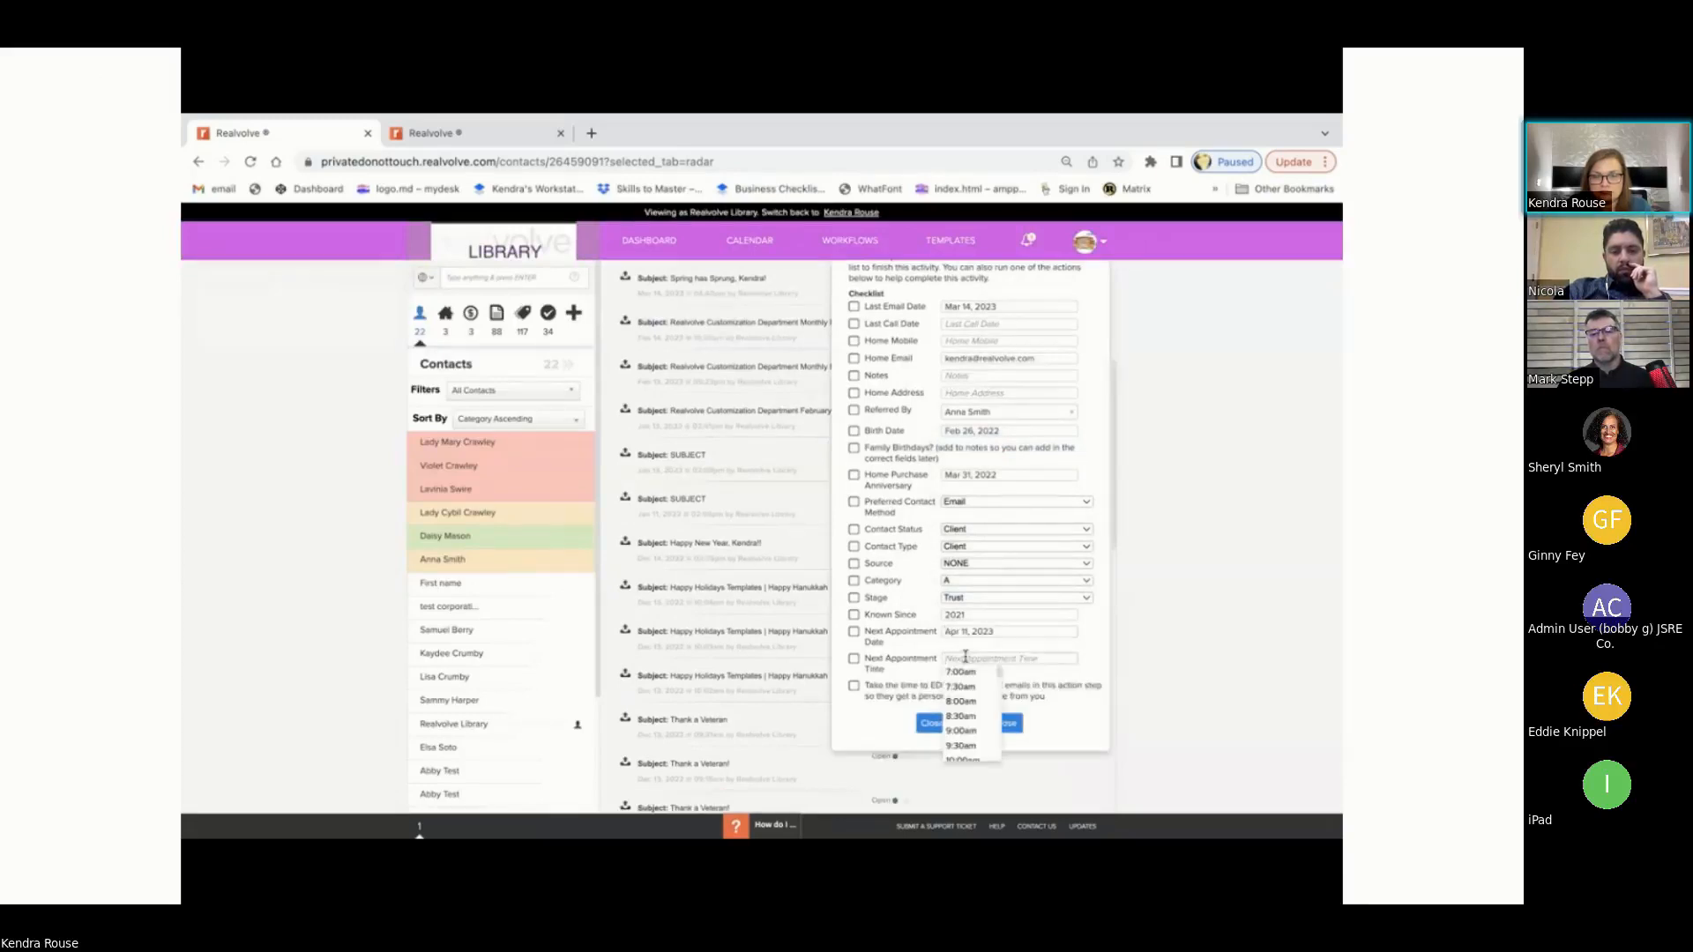
click(968, 731)
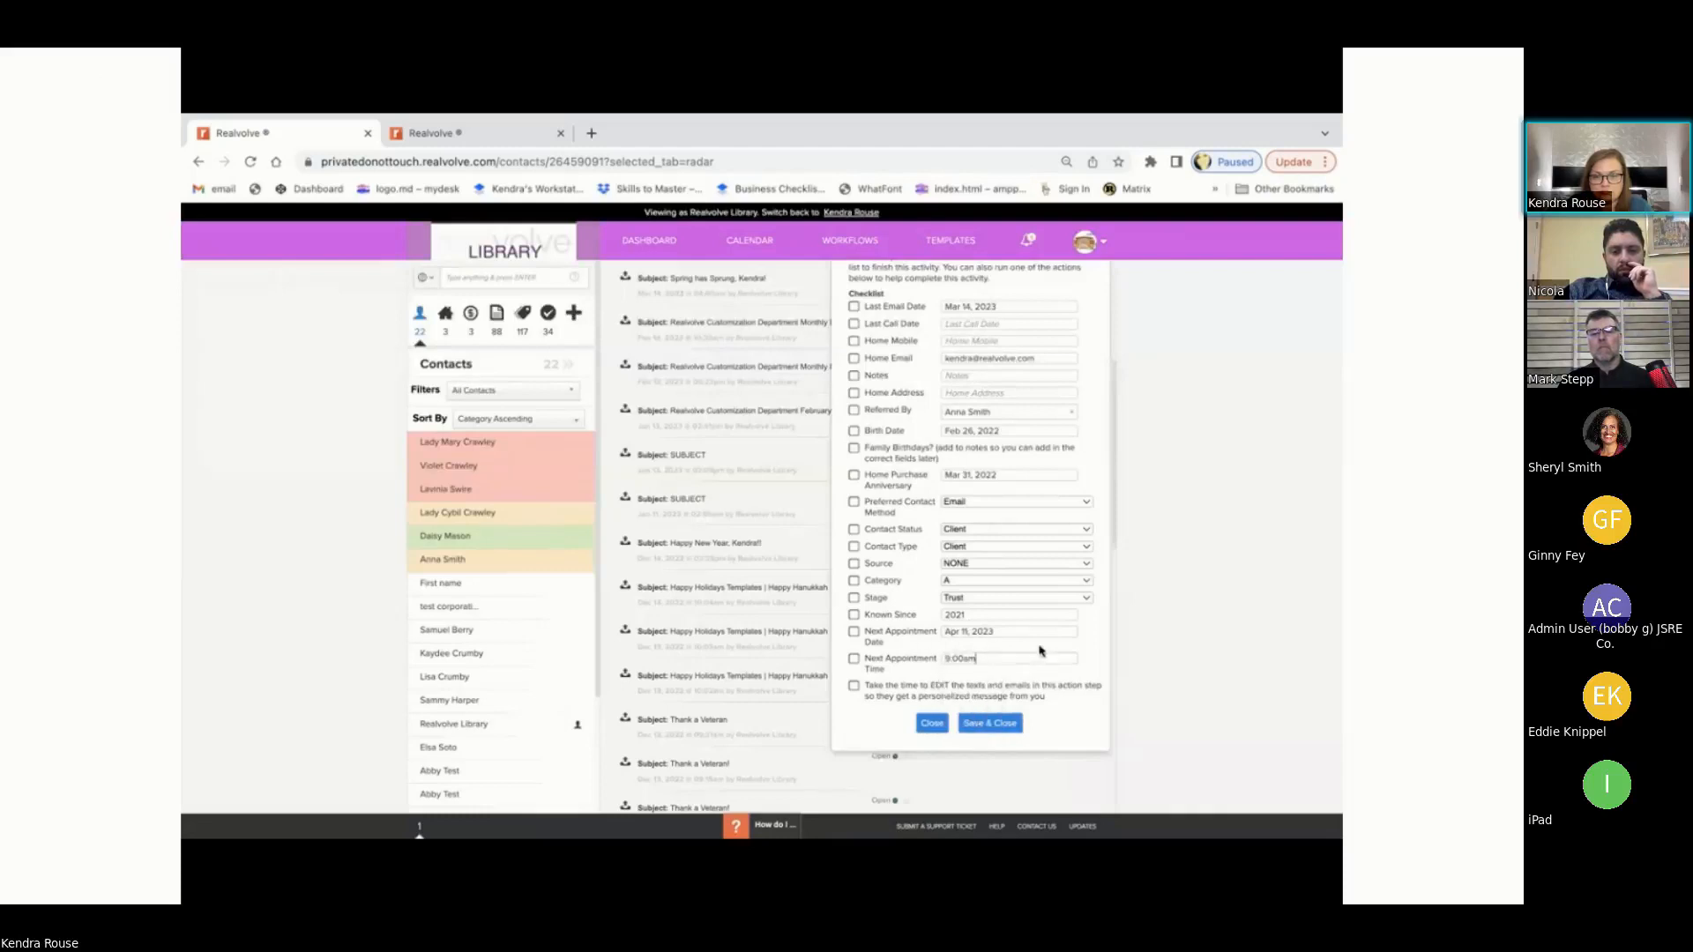
click(854, 631)
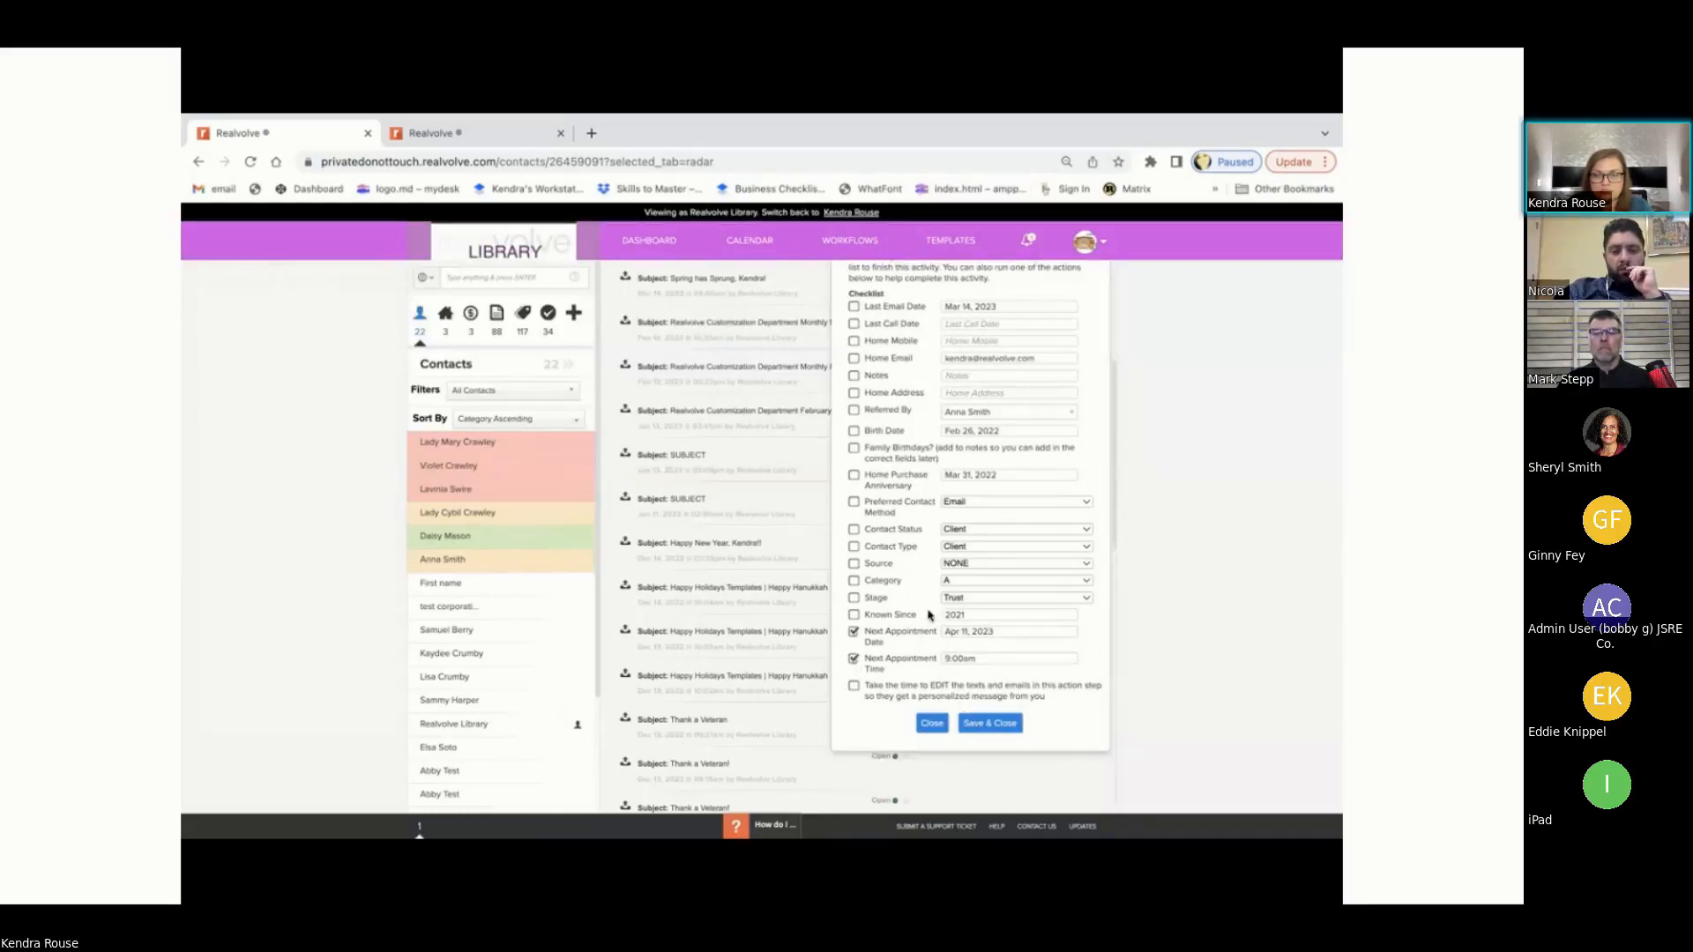
scroll(929, 615, up, 5)
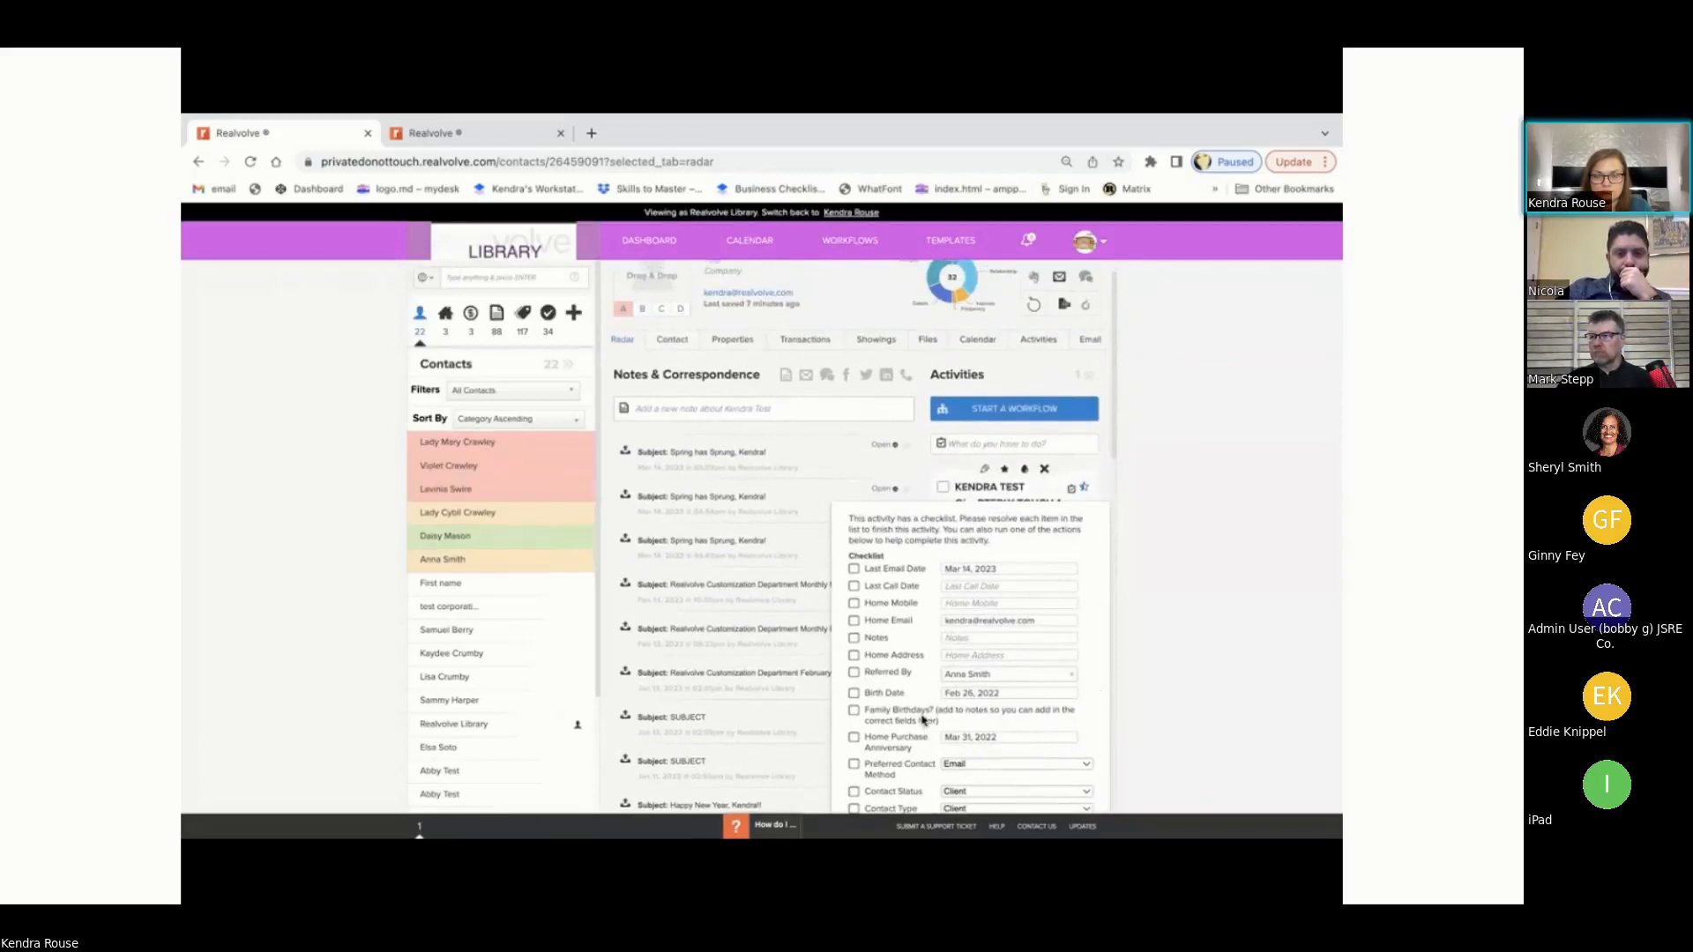
Step: Open the contact's detail fields and examine the Classifications, Source Details and Details sections down to the preferred contact method
click(668, 347)
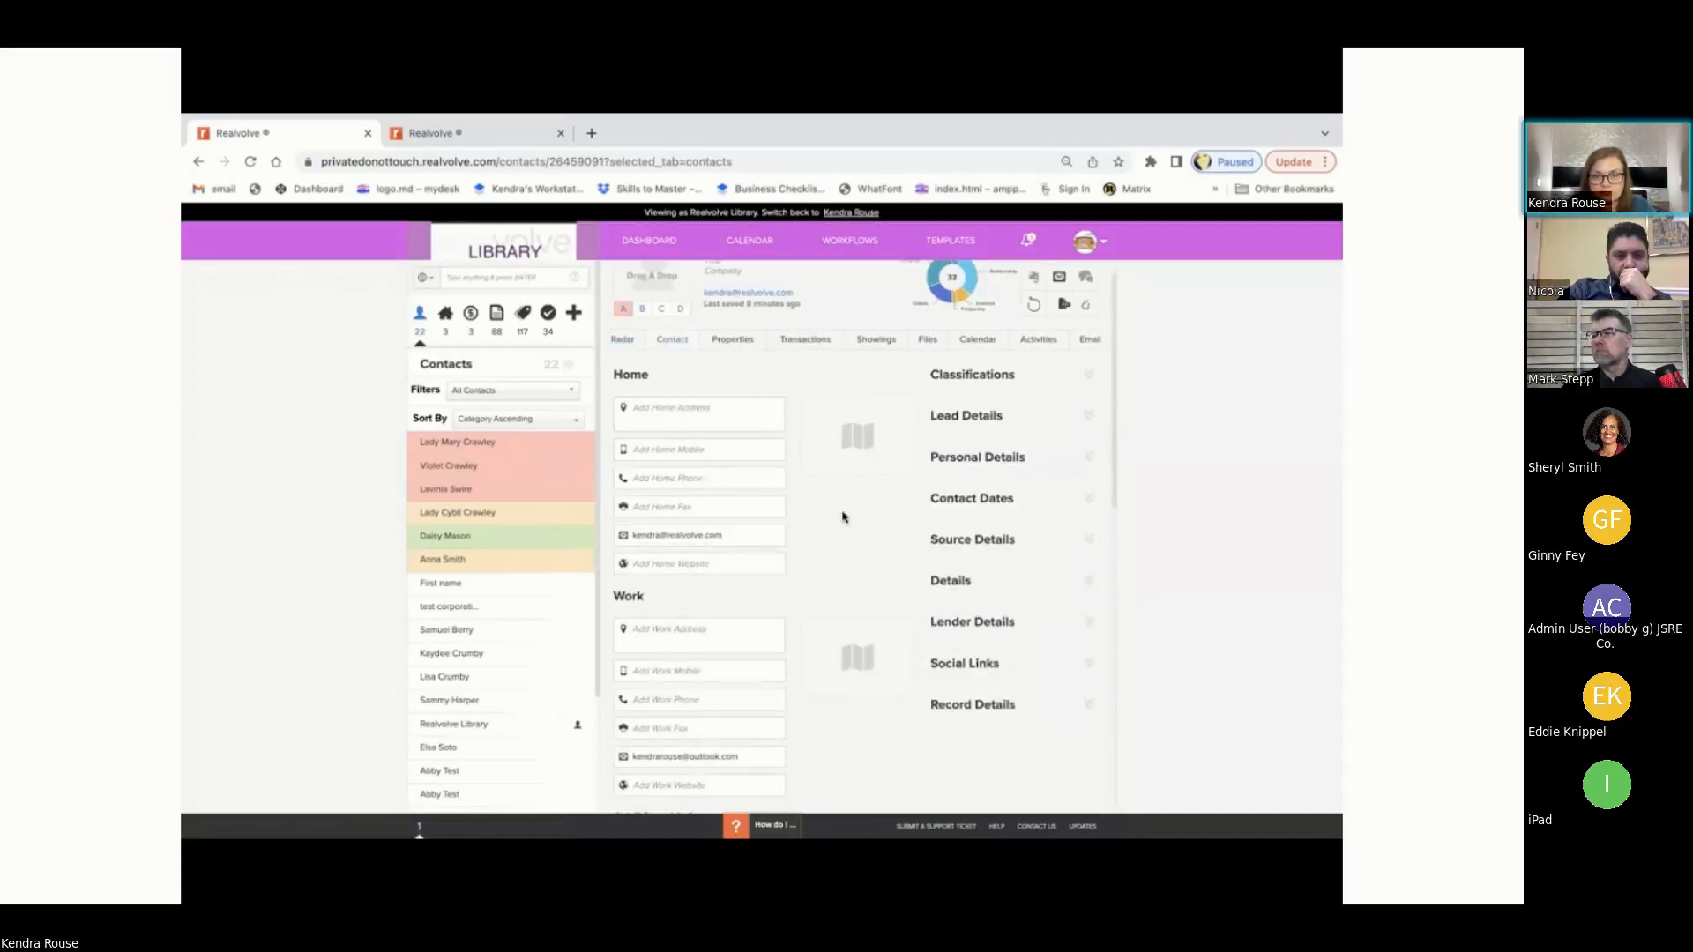
scroll(842, 517, up, 1)
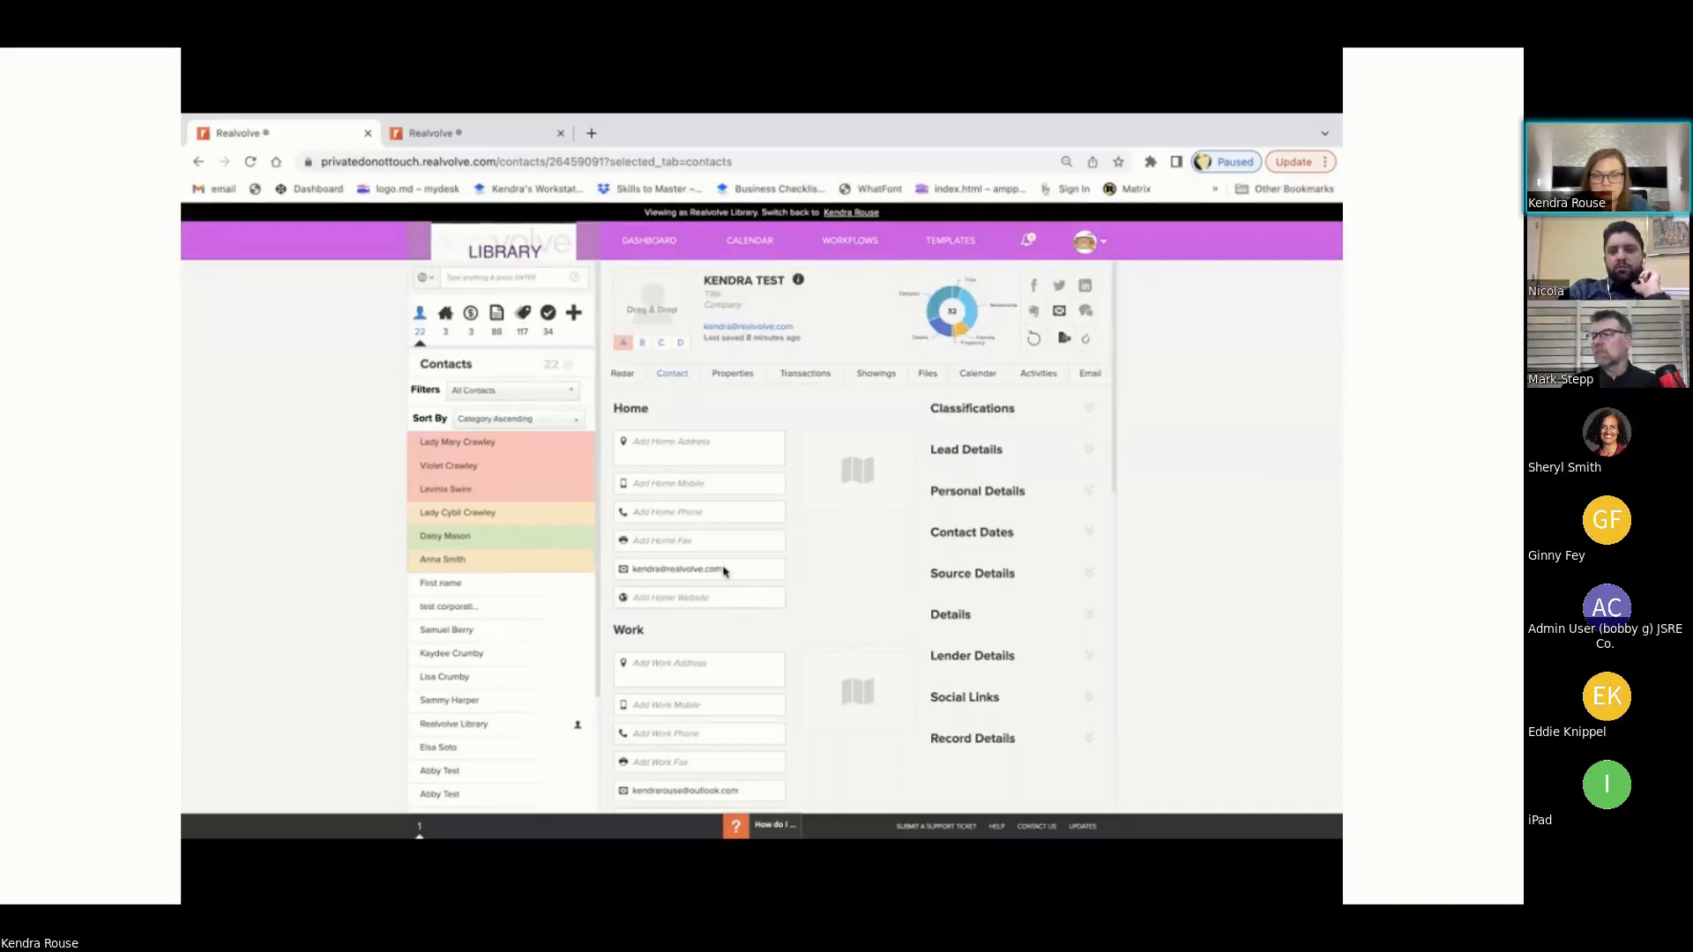
click(1014, 410)
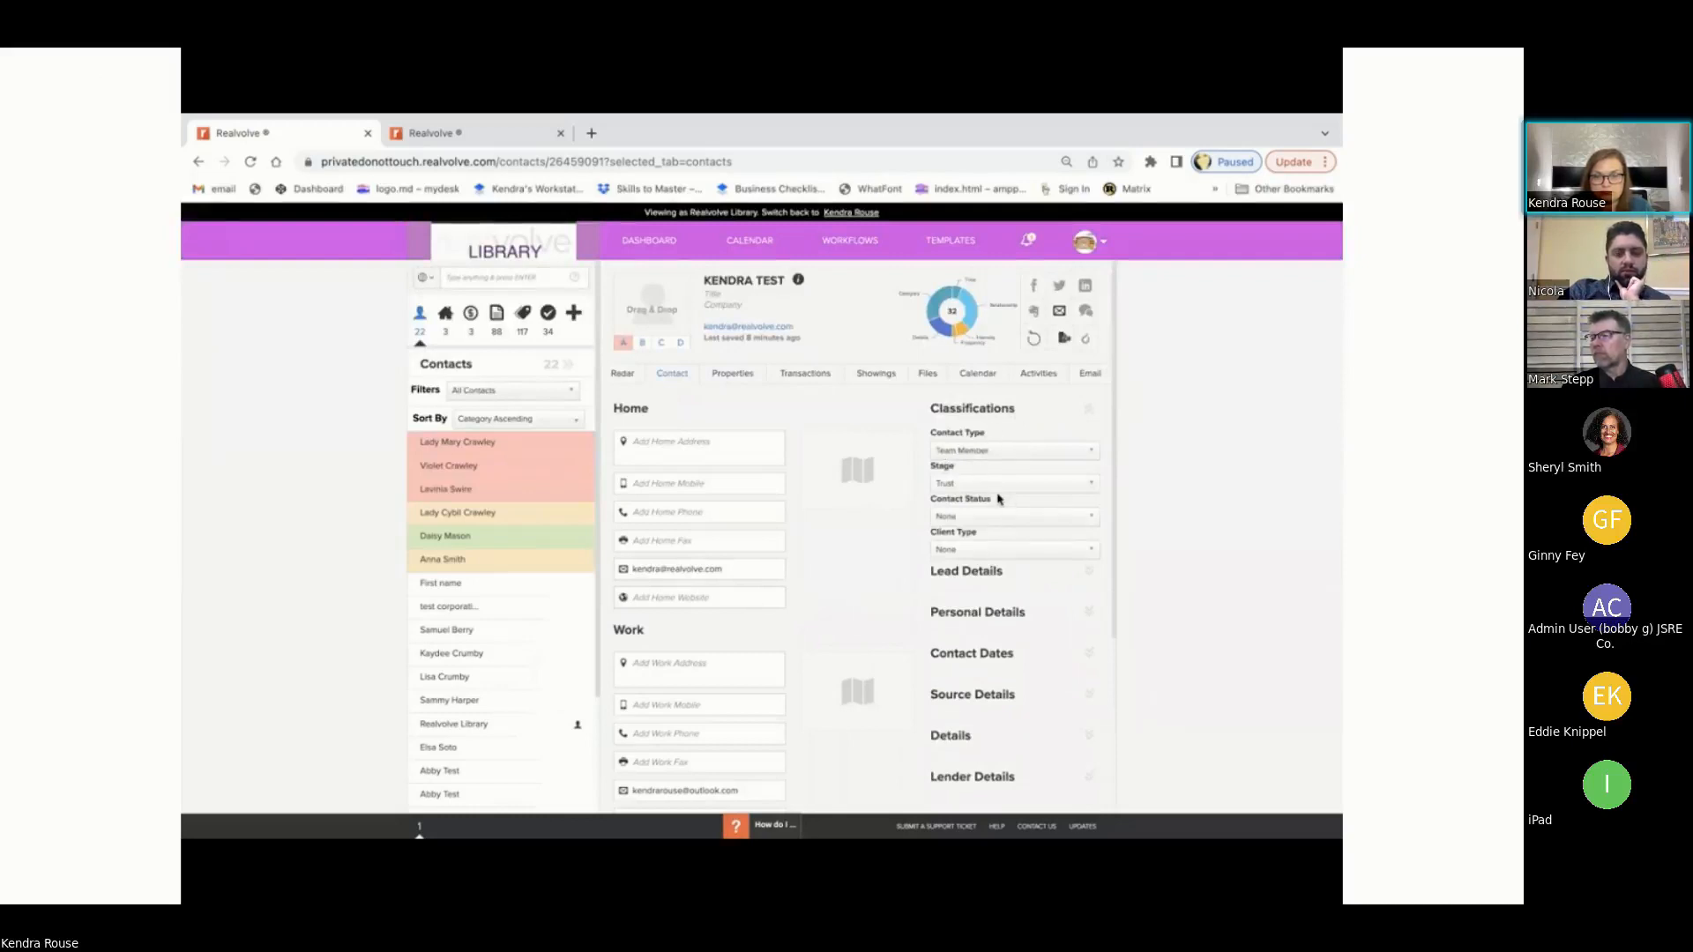
scroll(977, 593, down, 3)
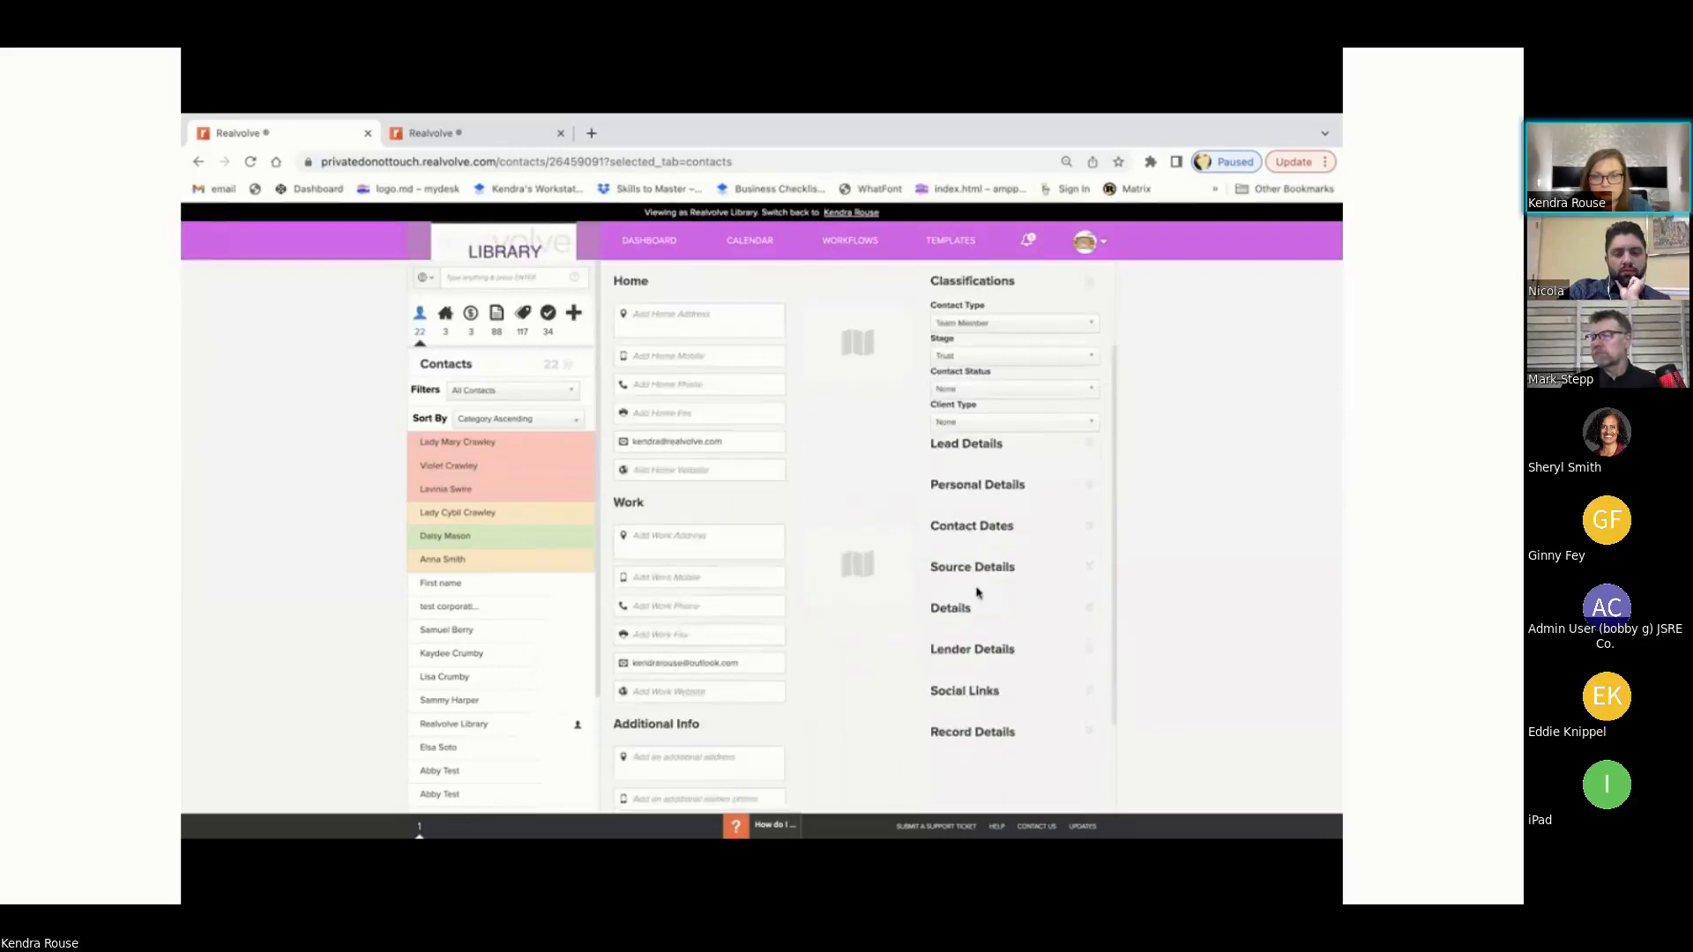
click(988, 547)
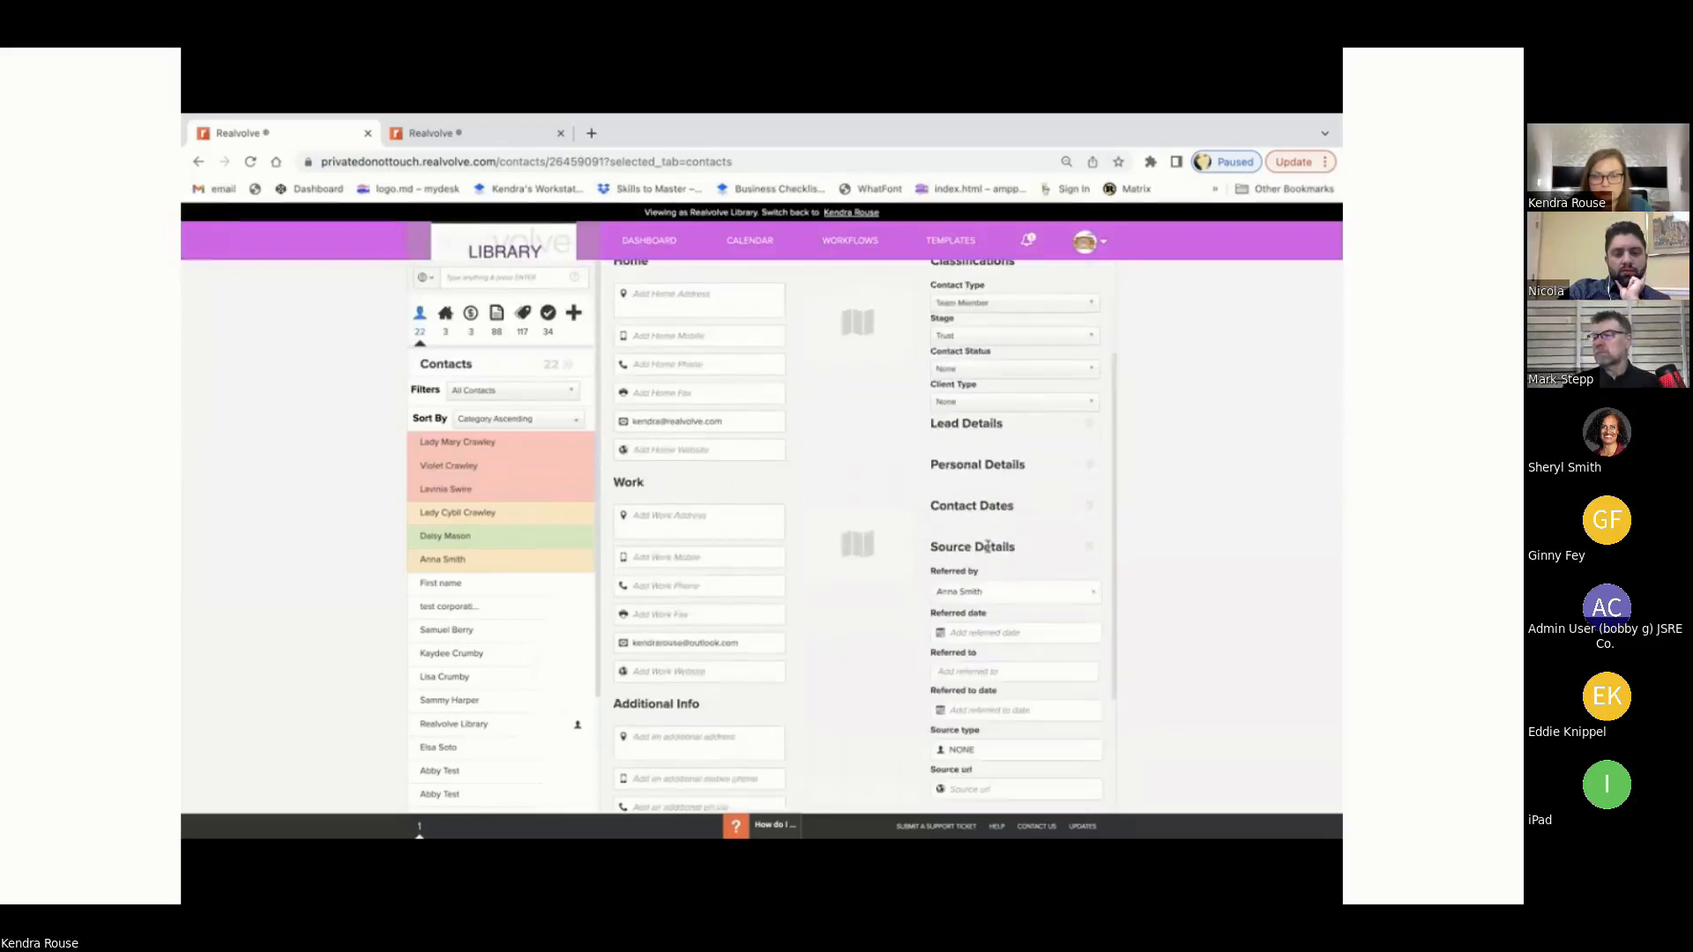
scroll(987, 547, down, 3)
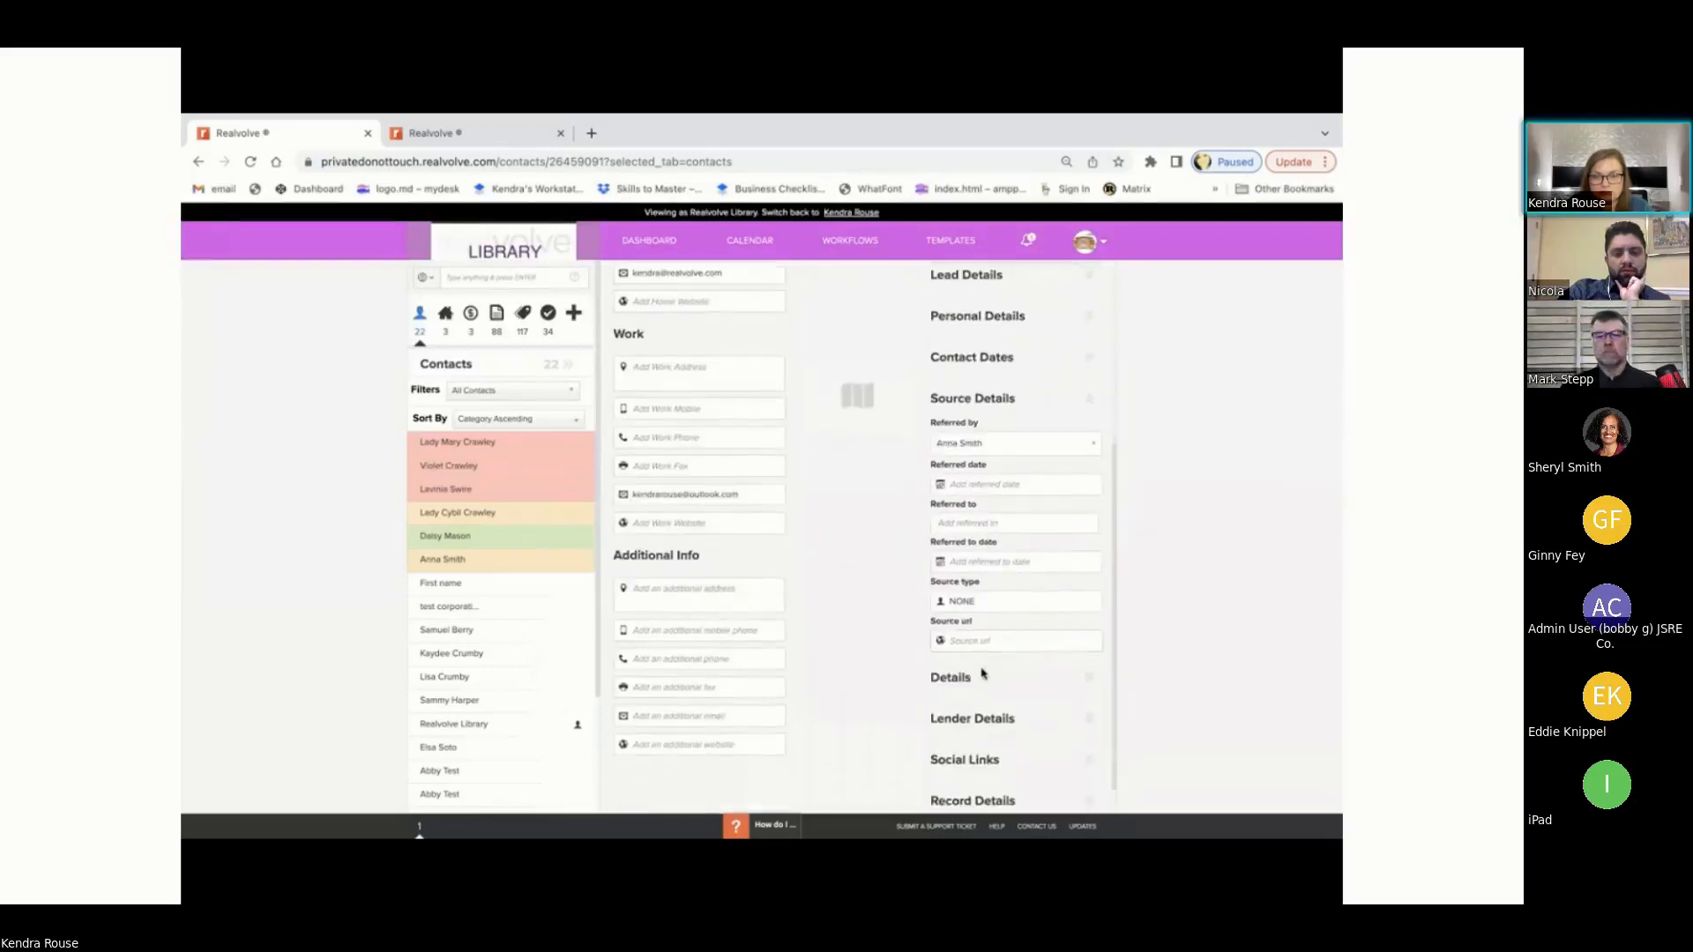
scroll(982, 672, down, 1)
click(952, 646)
scroll(965, 651, down, 4)
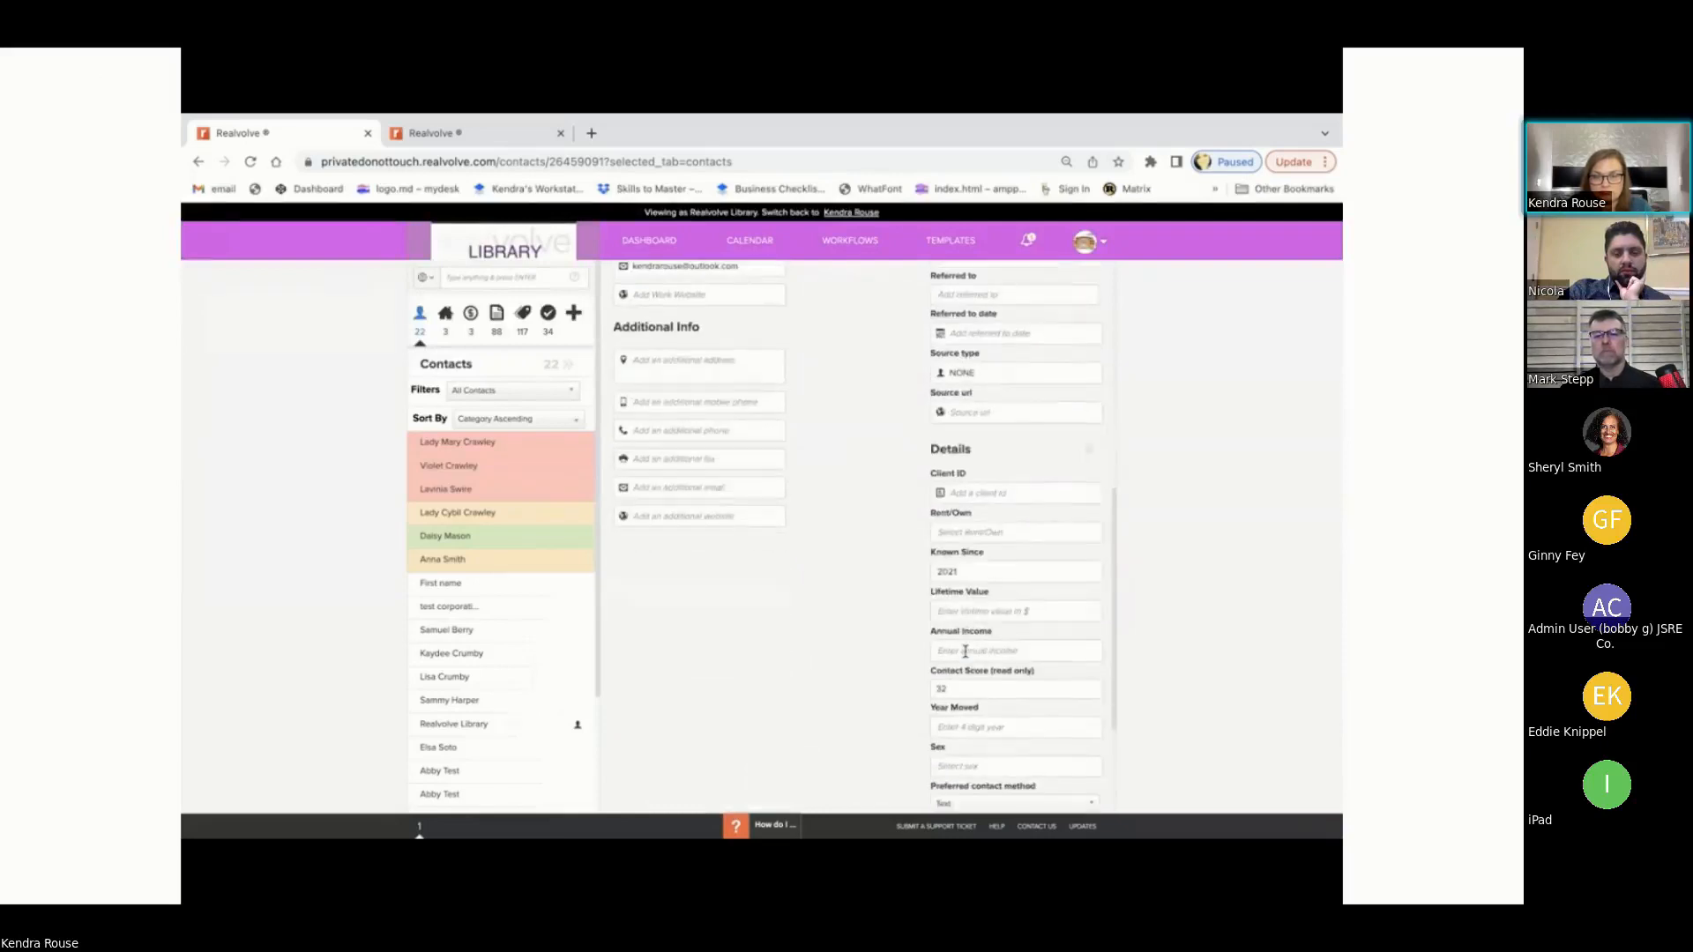
scroll(965, 651, down, 4)
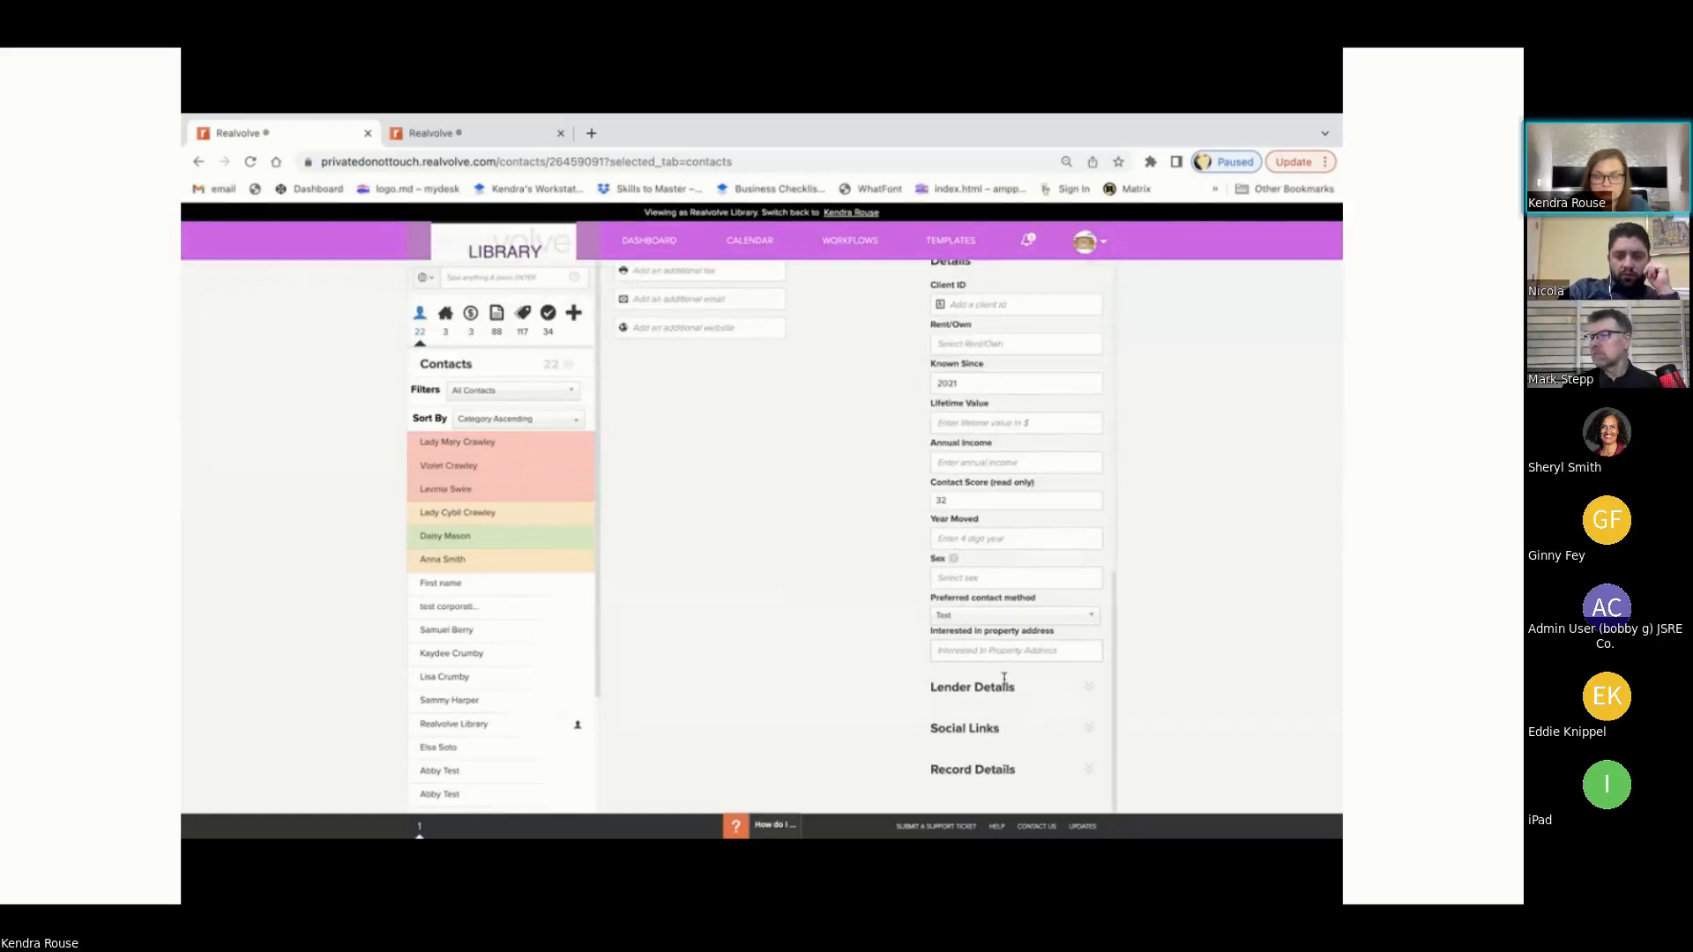
Step: Return to the 1RV10 10 Years of Contact Nurture workflow, open its Quarterly Touch 1 activity for editing and review its checklist merge fields
click(455, 137)
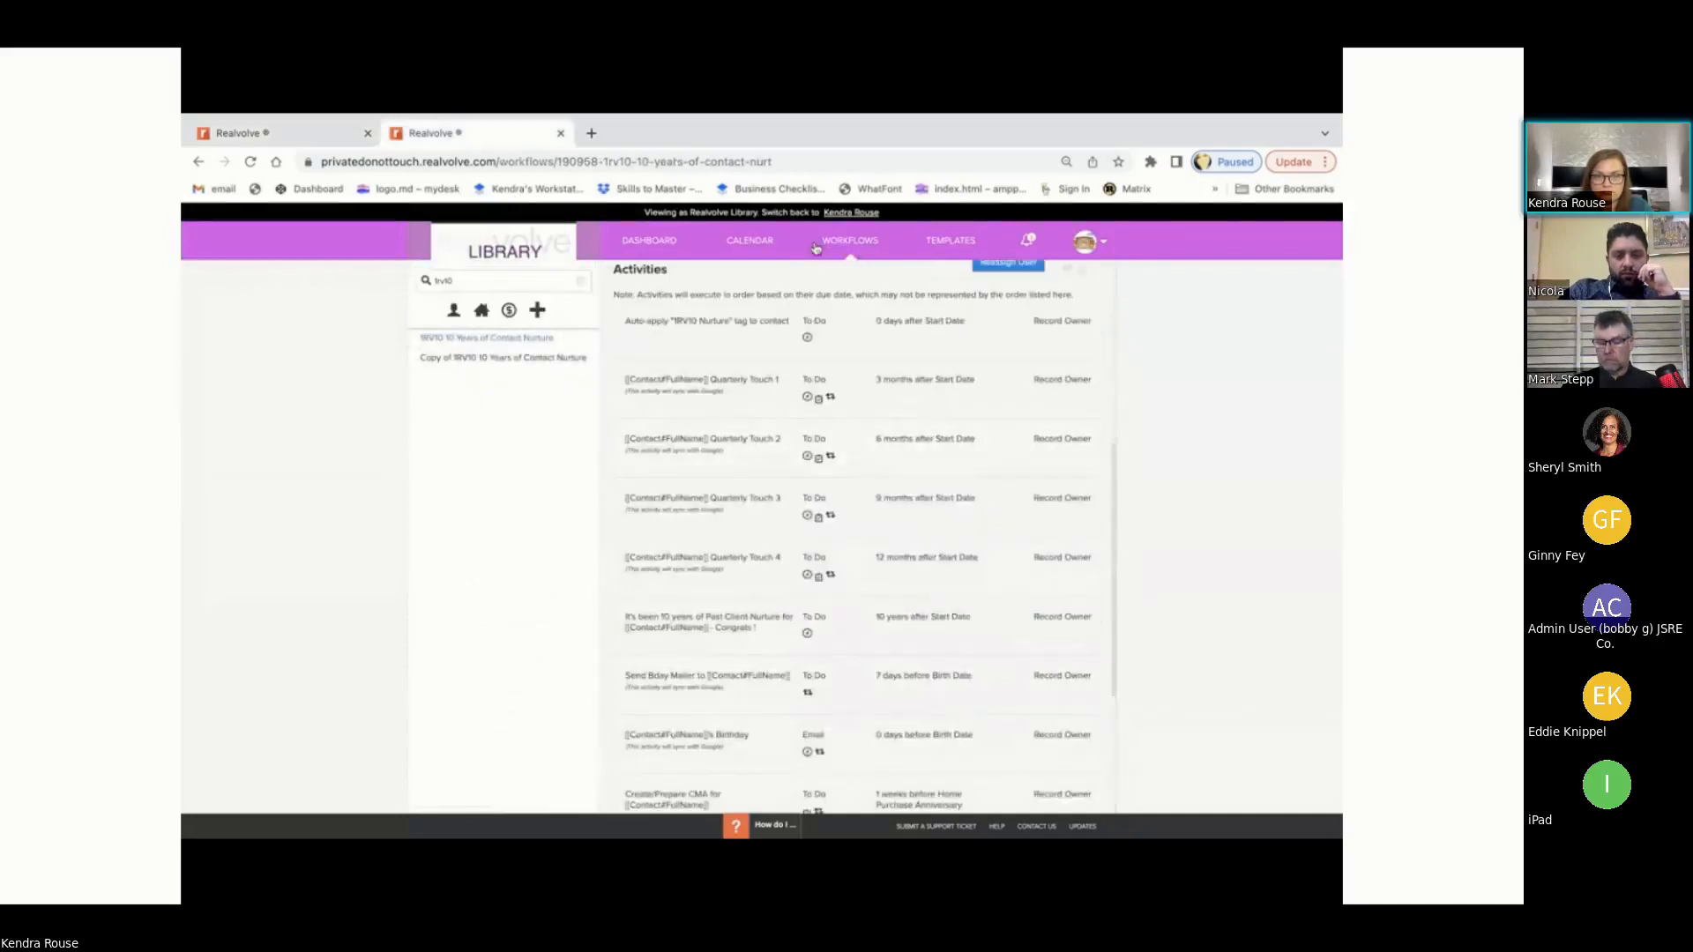
scroll(829, 484, up, 2)
scroll(829, 484, down, 2)
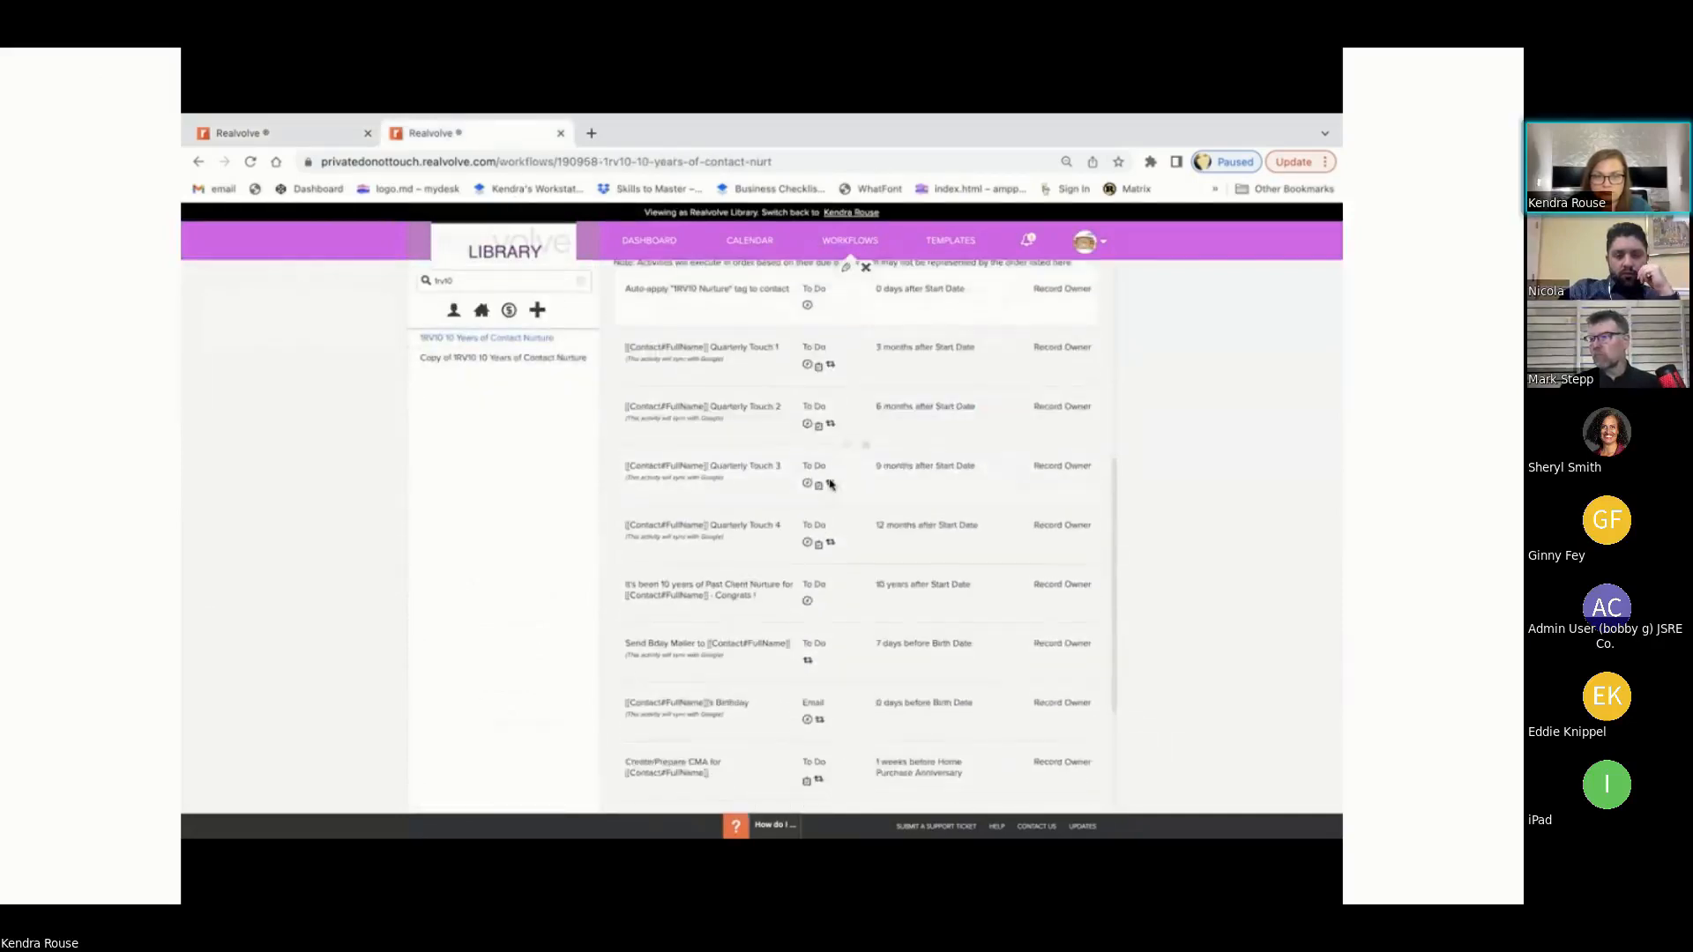
scroll(830, 484, up, 2)
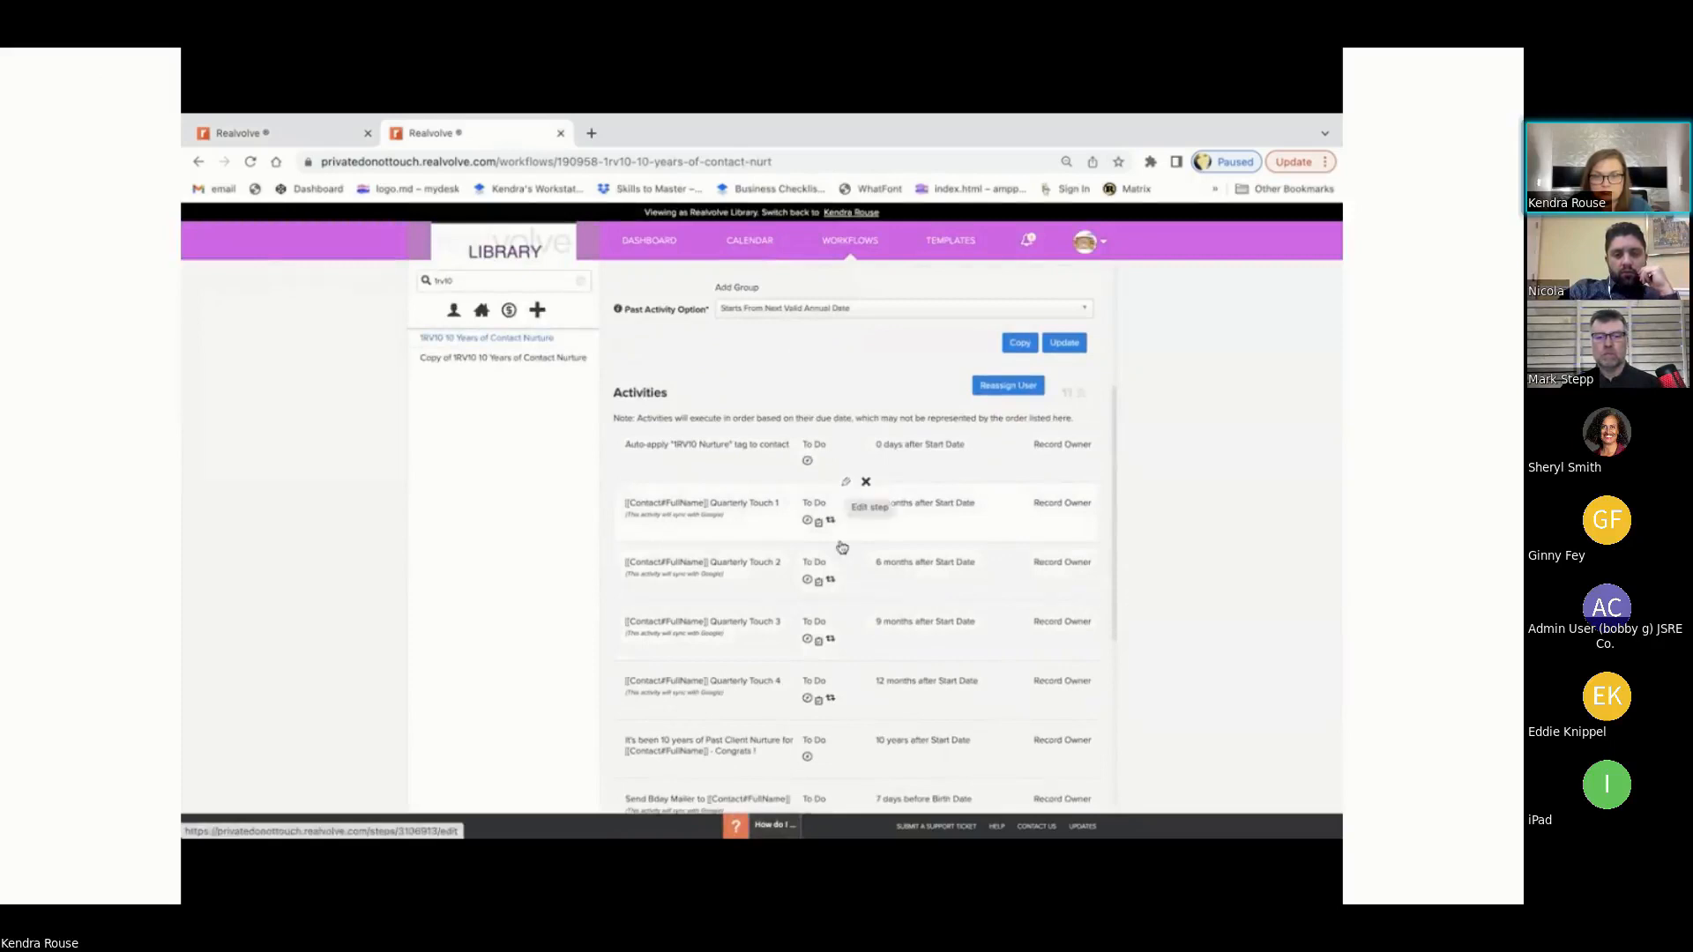
scroll(838, 548, down, 4)
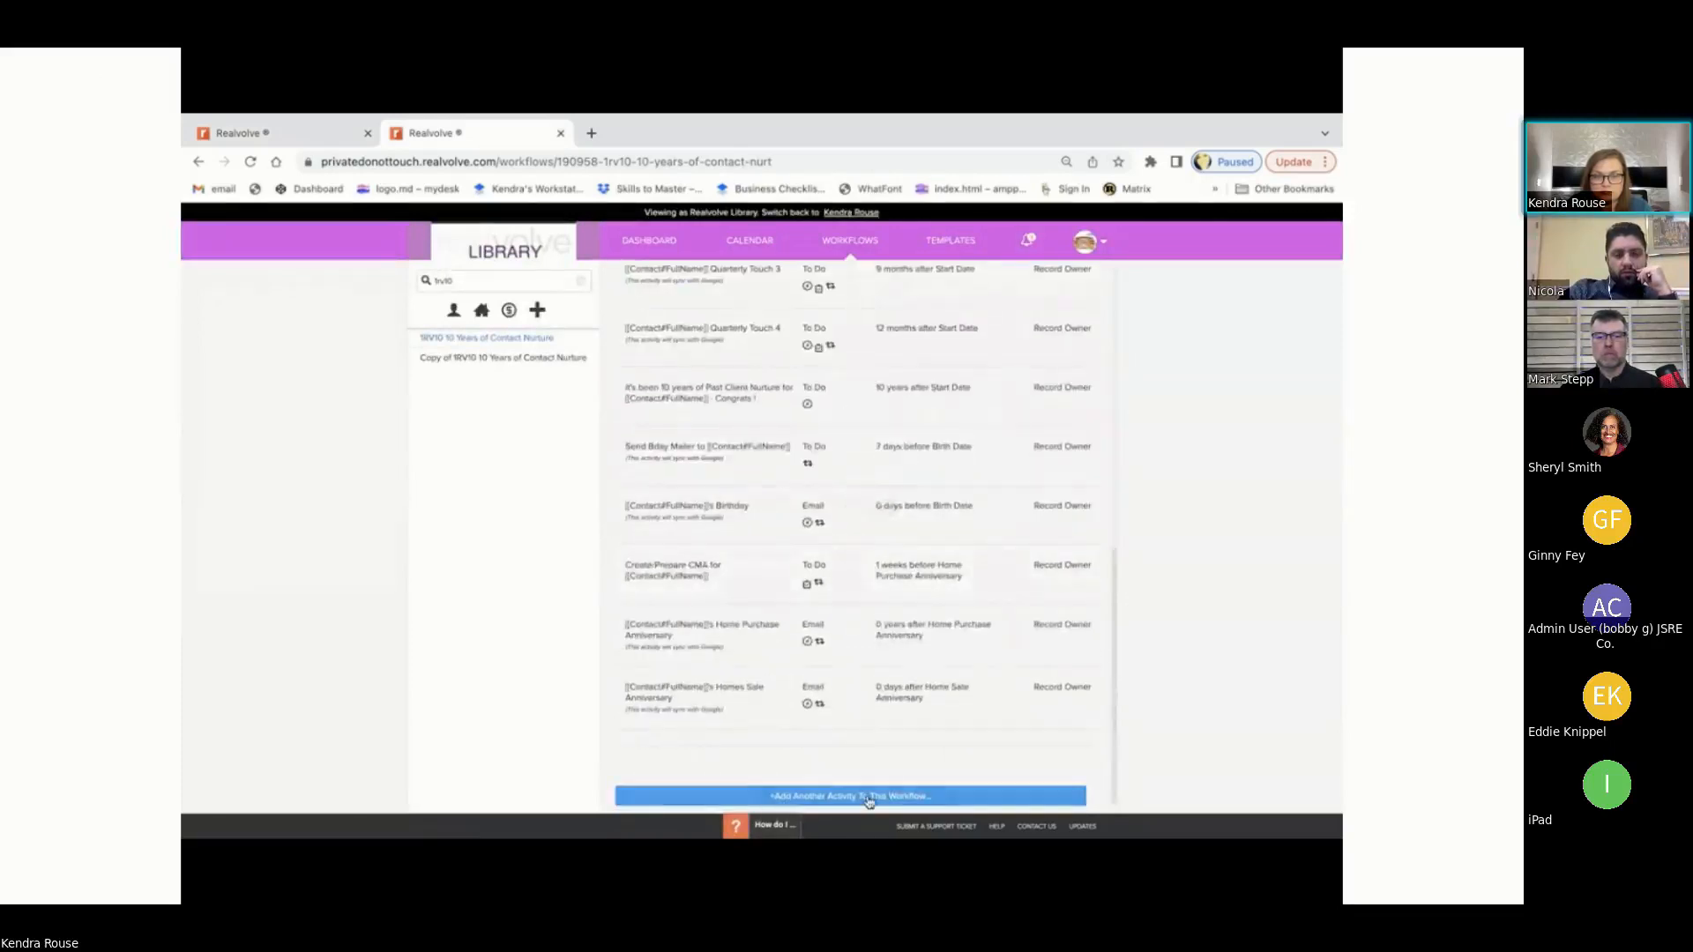
scroll(756, 607, up, 2)
scroll(809, 494, up, 2)
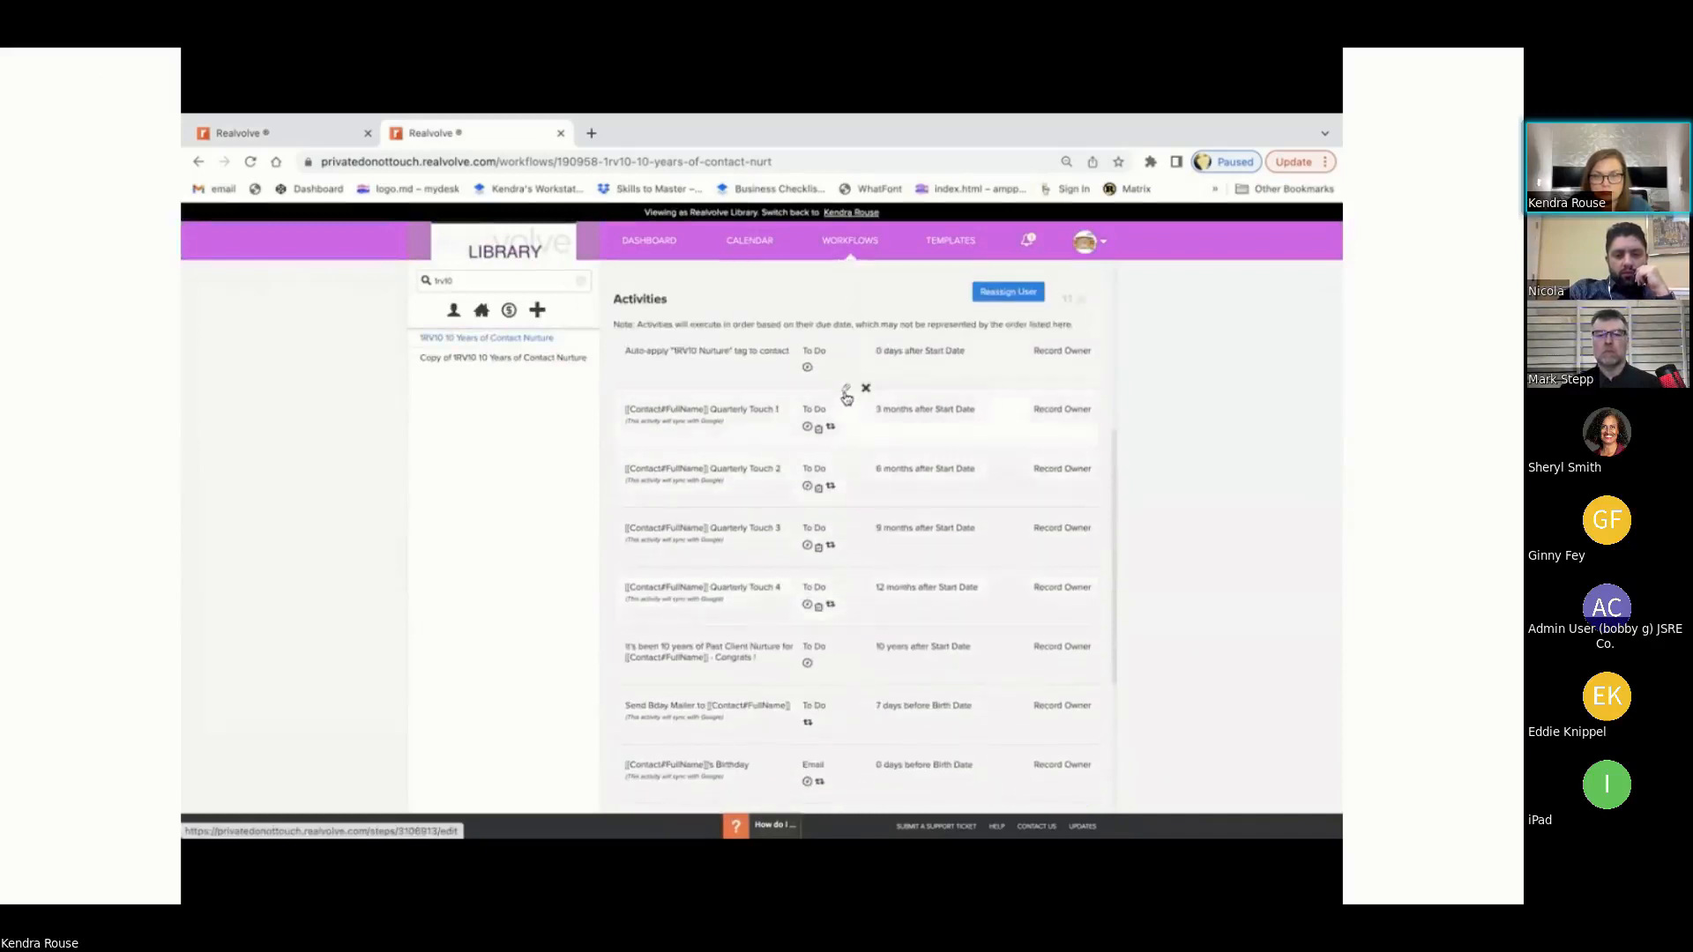
click(846, 393)
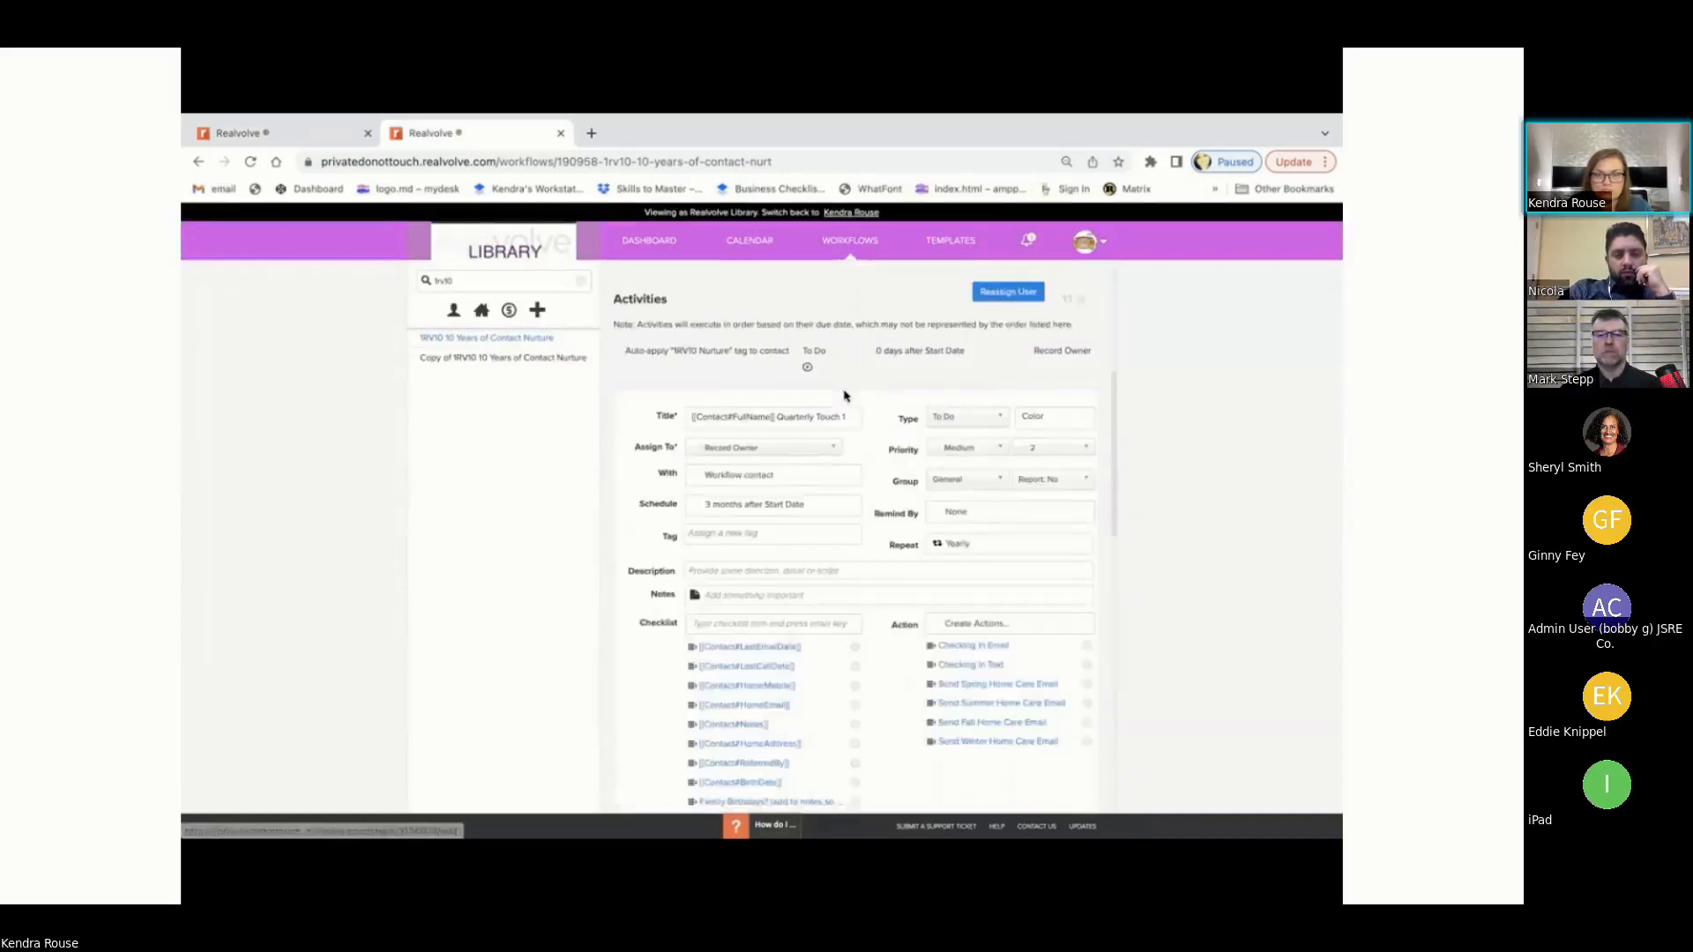
scroll(874, 547, down, 4)
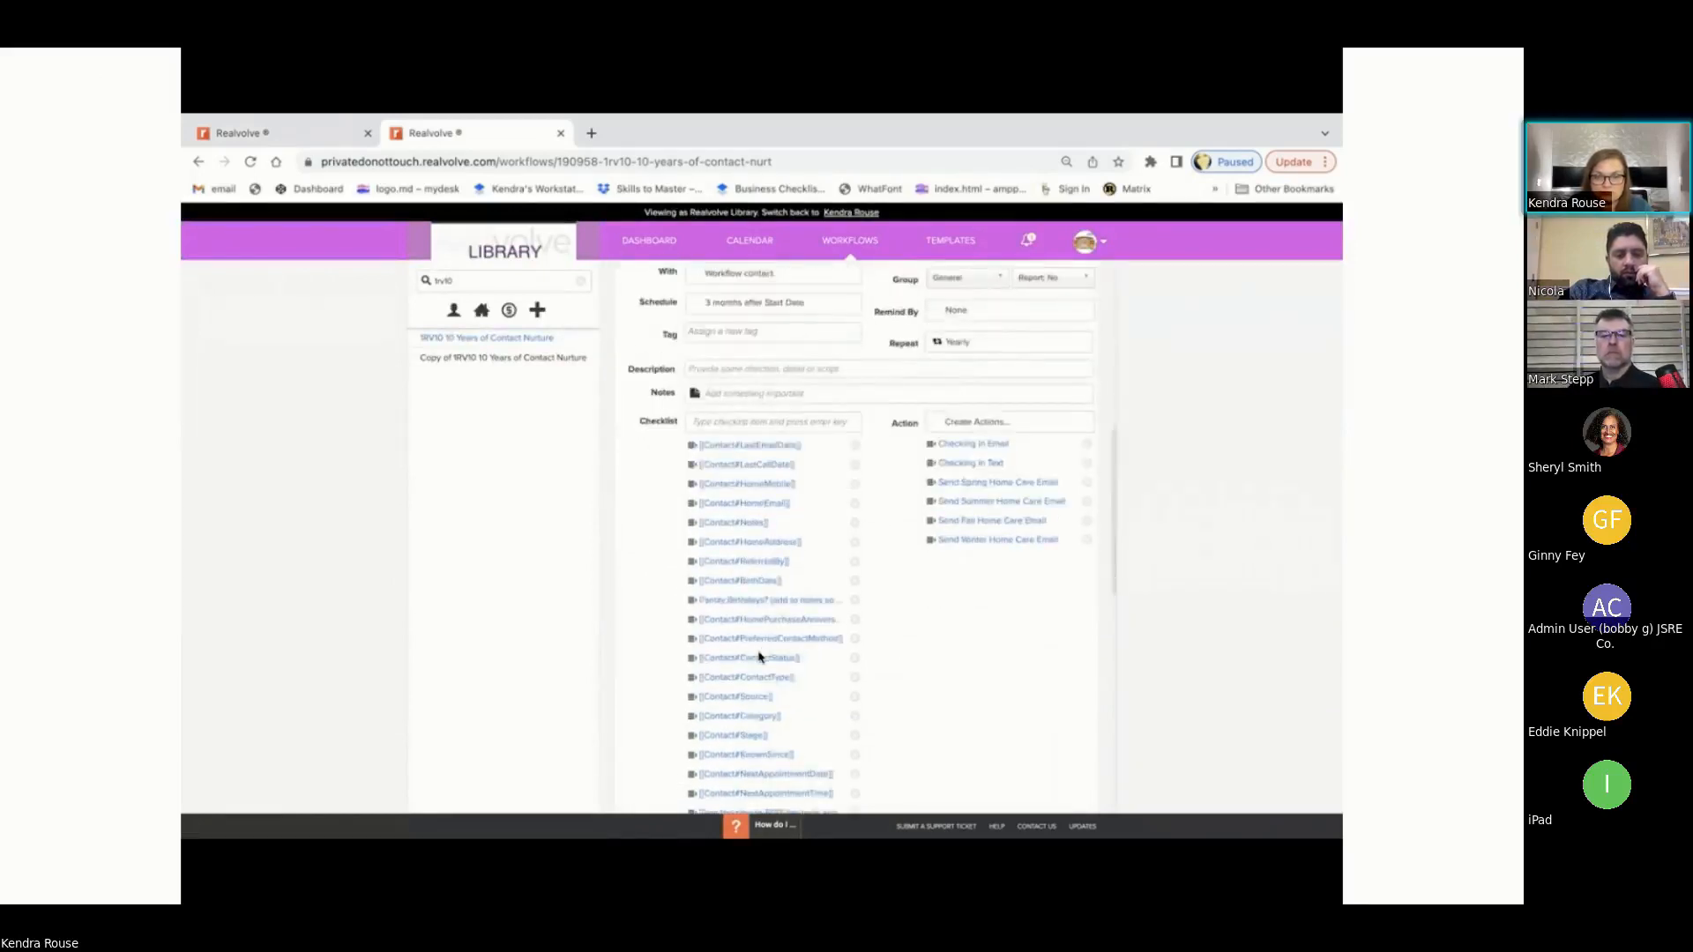
scroll(752, 739, down, 1)
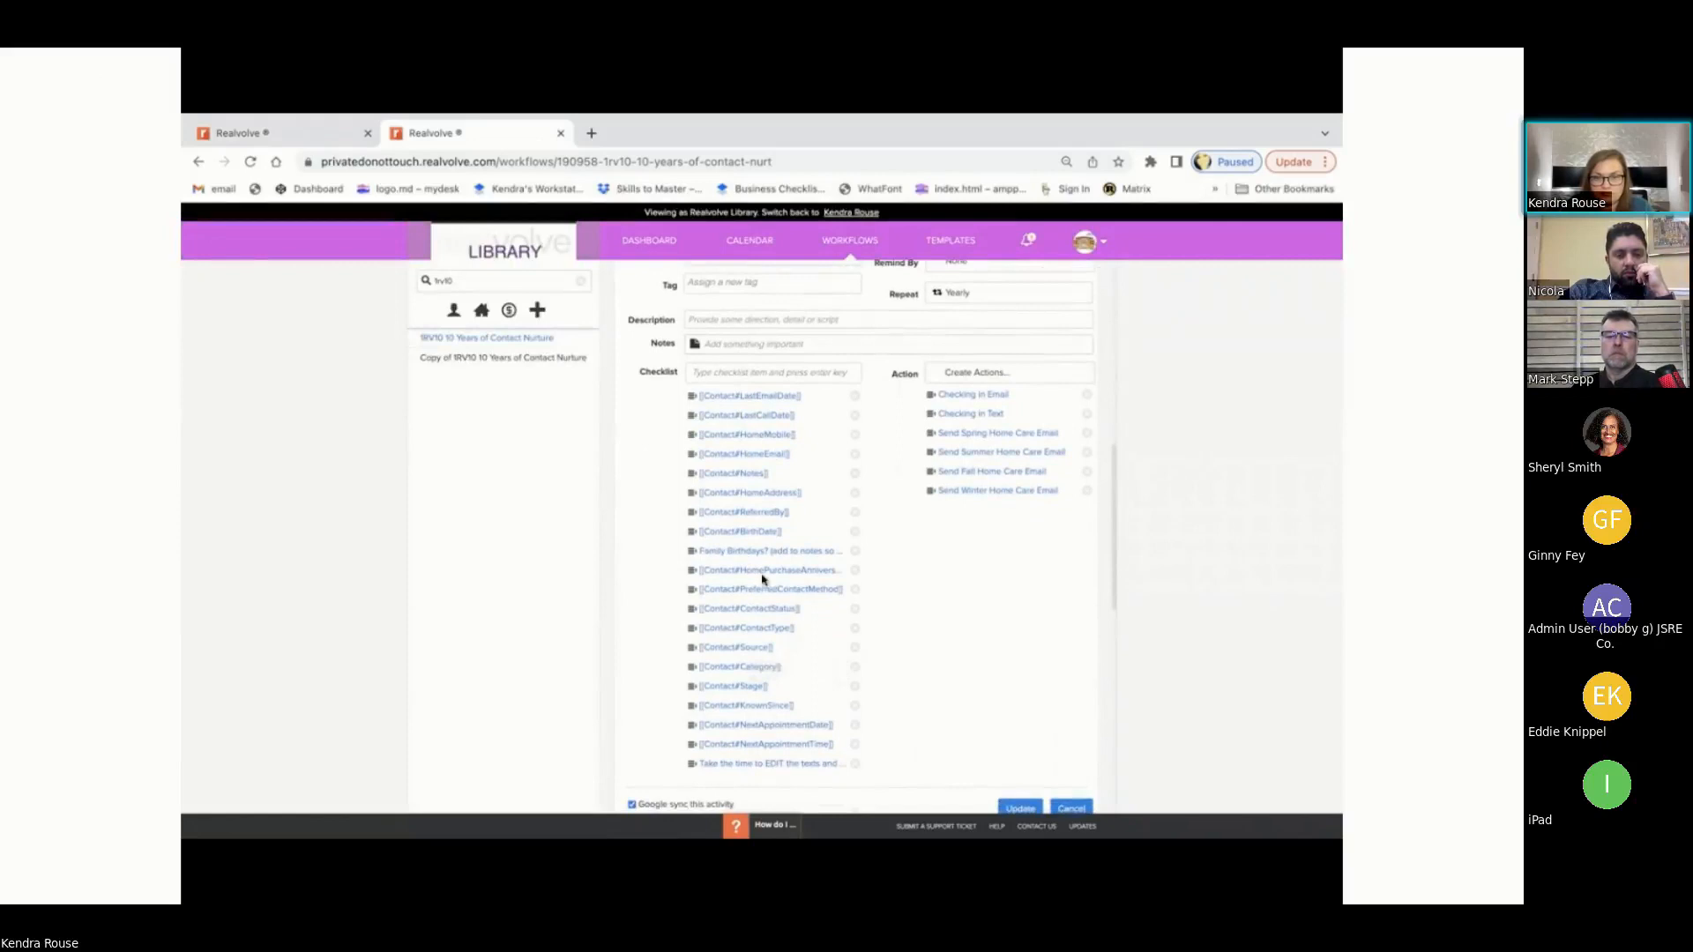
scroll(764, 580, up, 1)
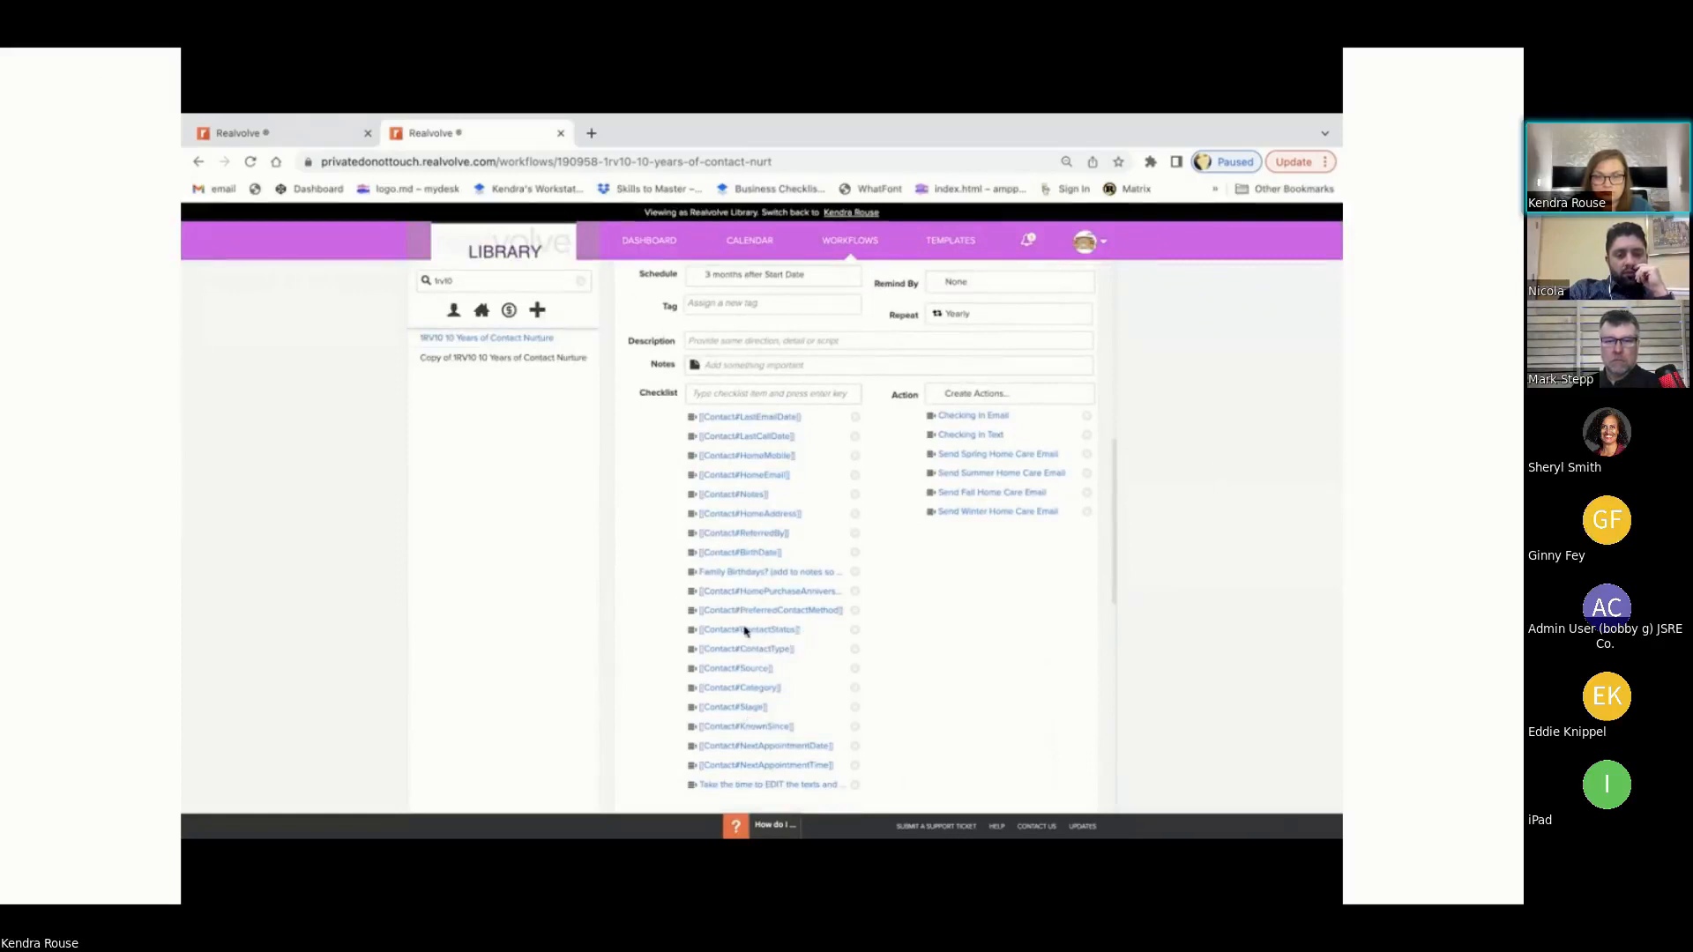
Step: Browse the available contact merge fields and add [[Contact#ContactStatus]] as a new checklist item in Quarterly Touch 1
click(715, 396)
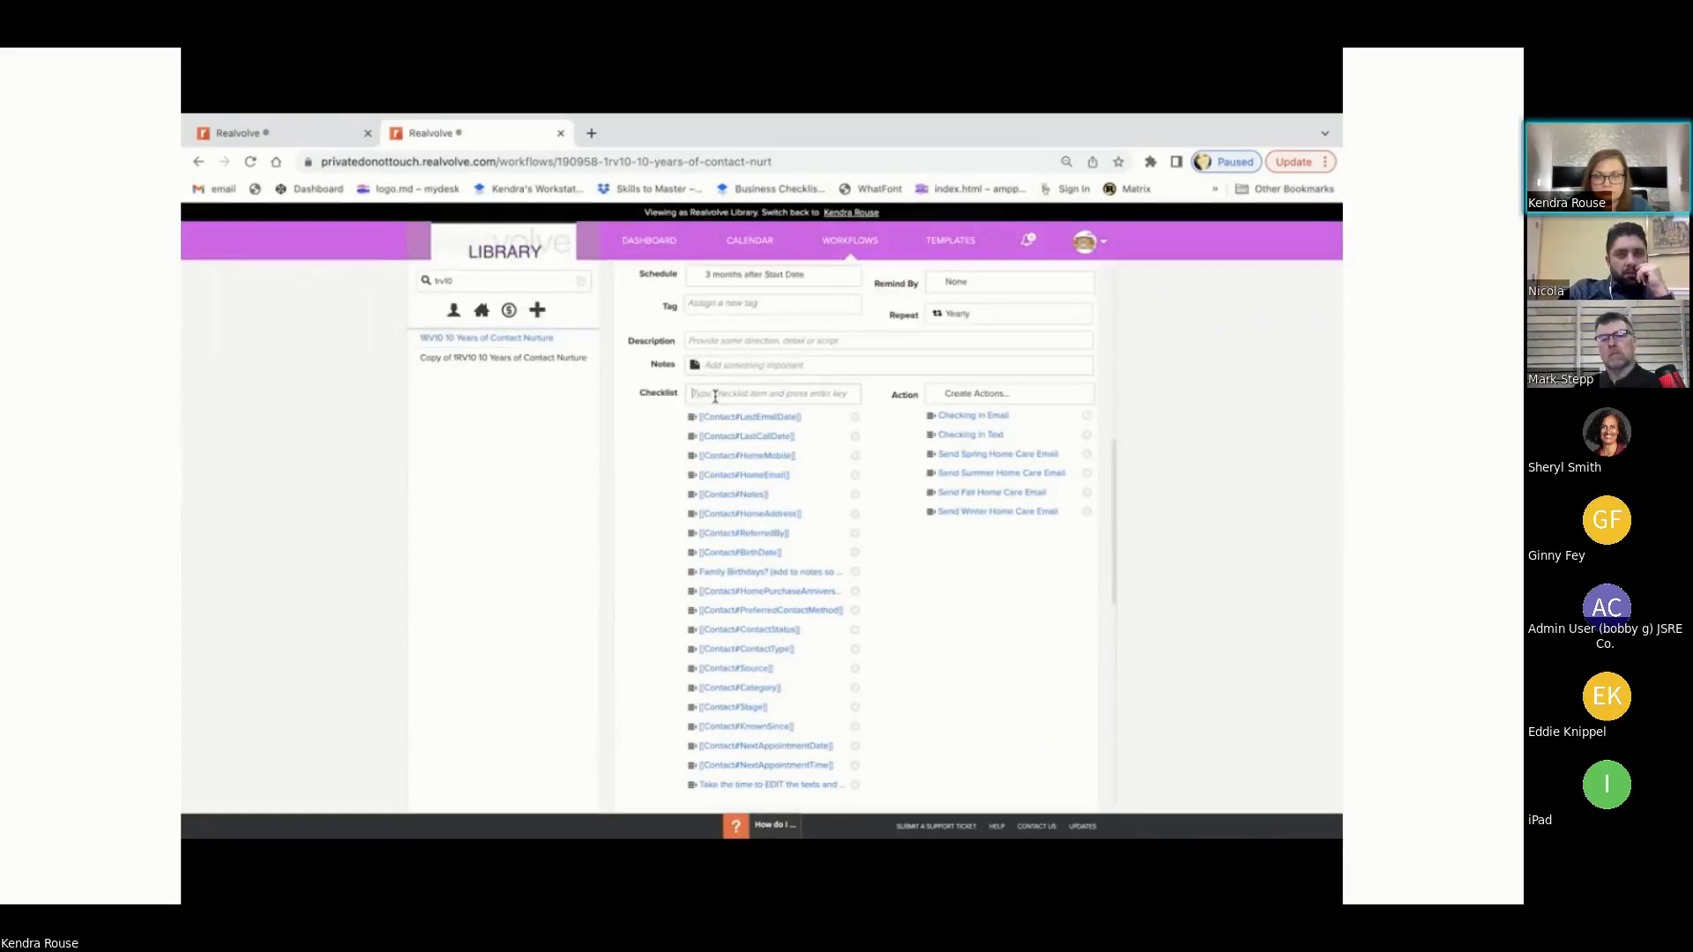
text([[)
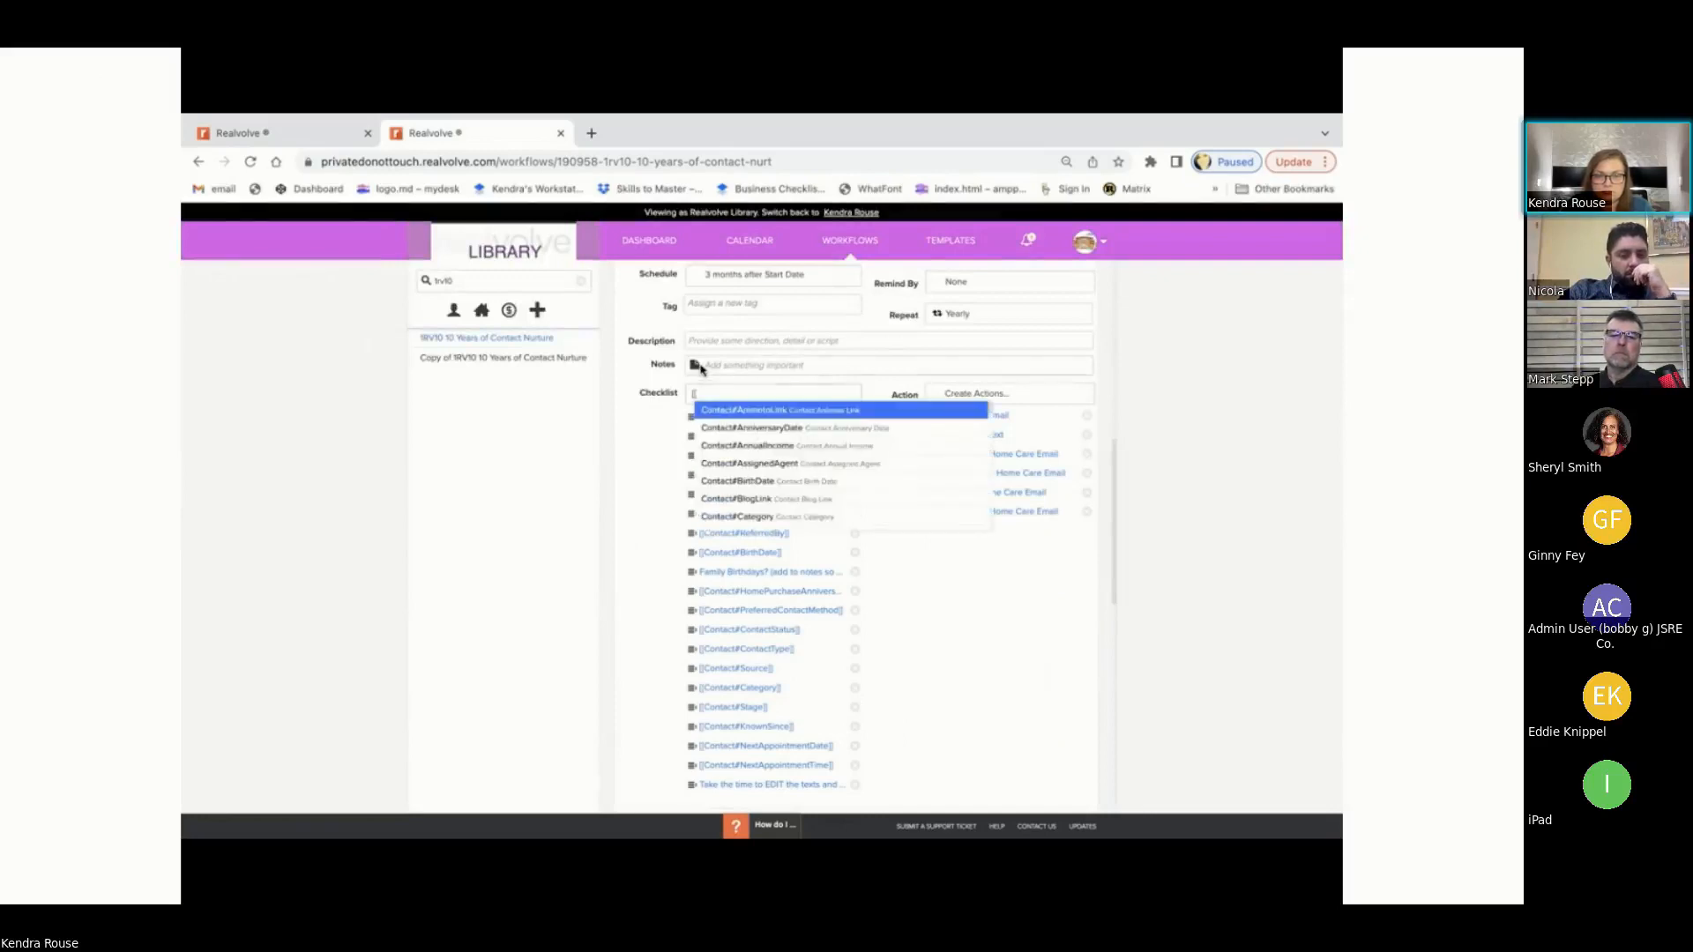
scroll(772, 498, down, 5)
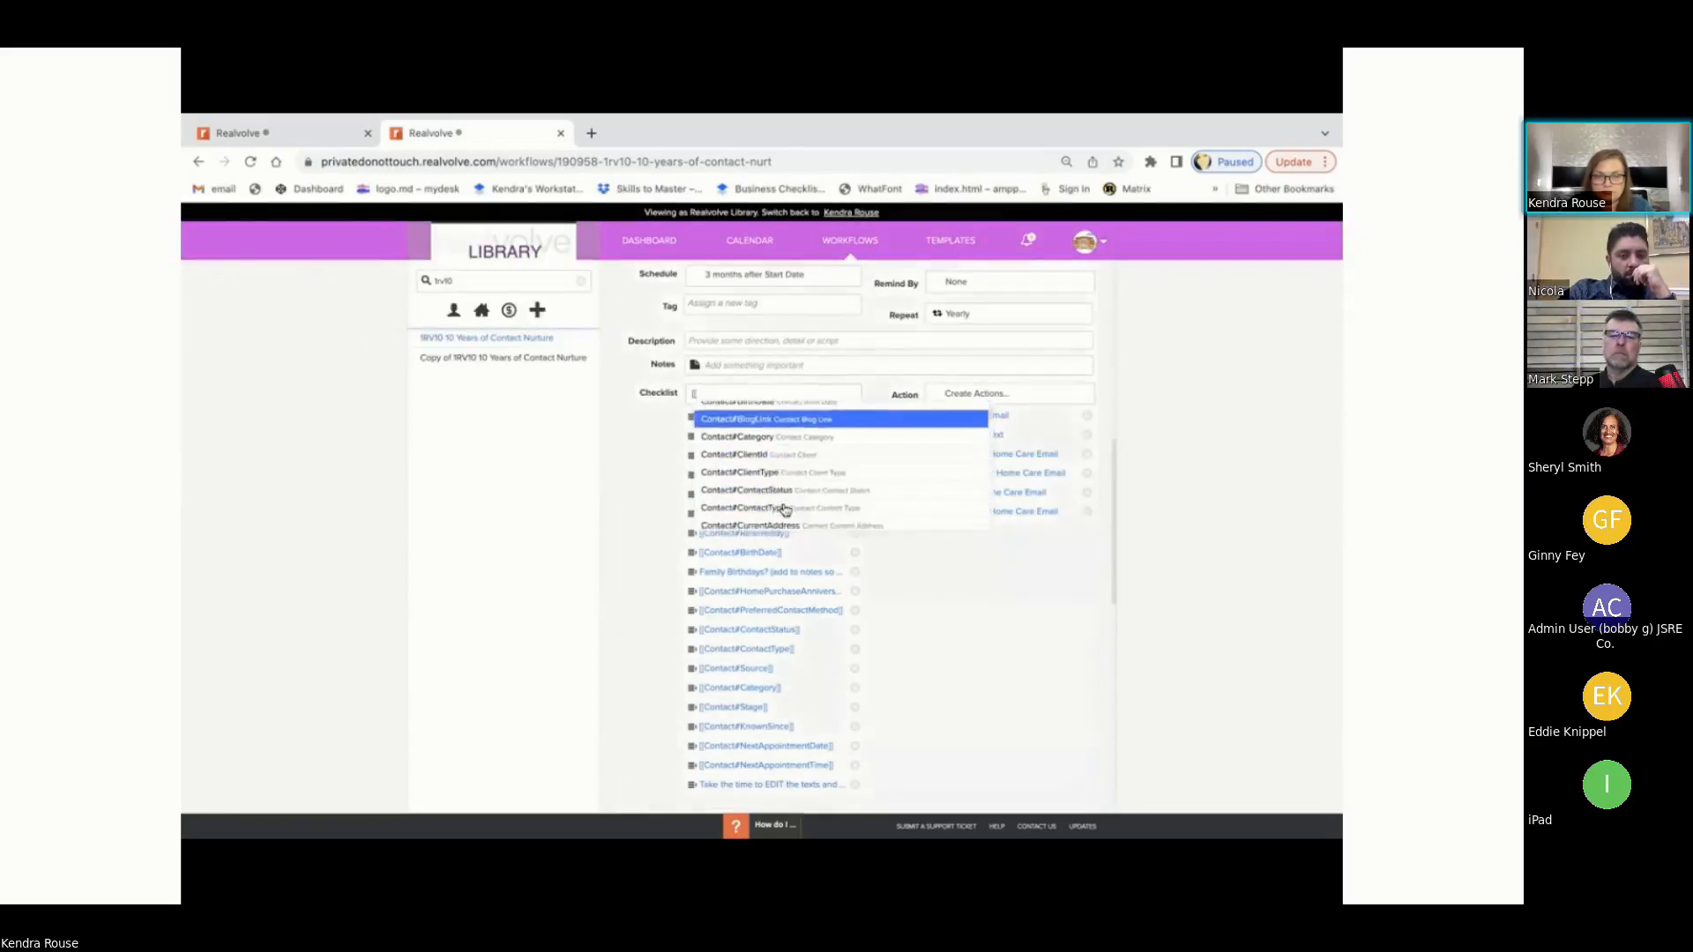
scroll(785, 510, down, 5)
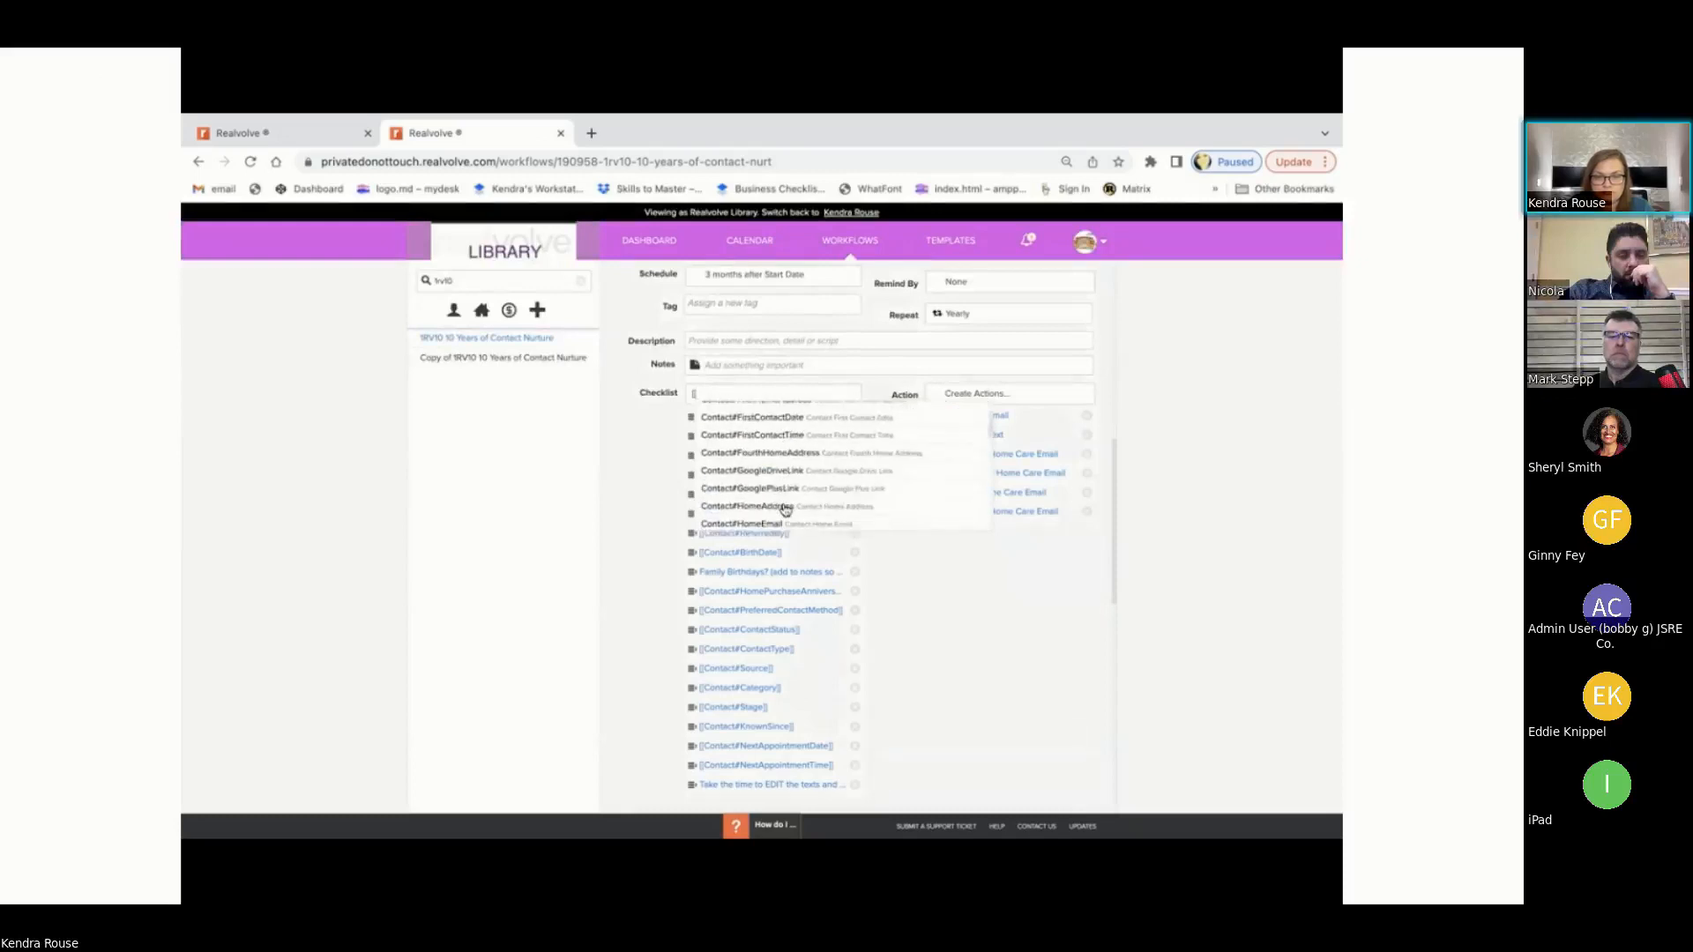
scroll(785, 510, up, 10)
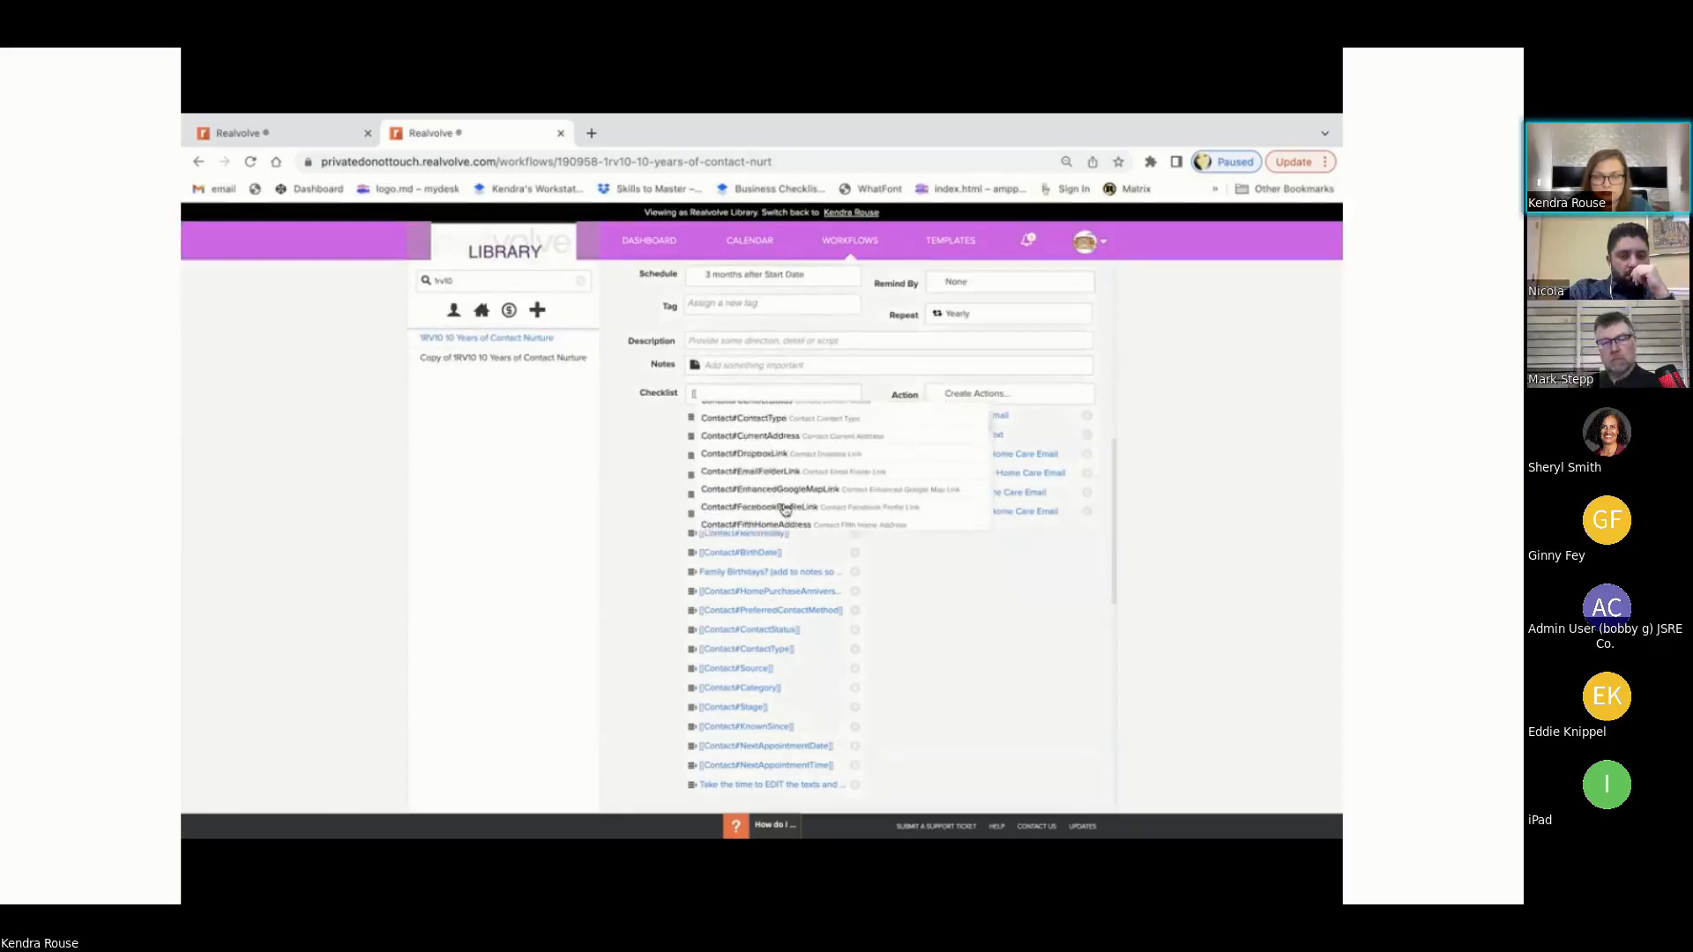
scroll(785, 510, up, 1)
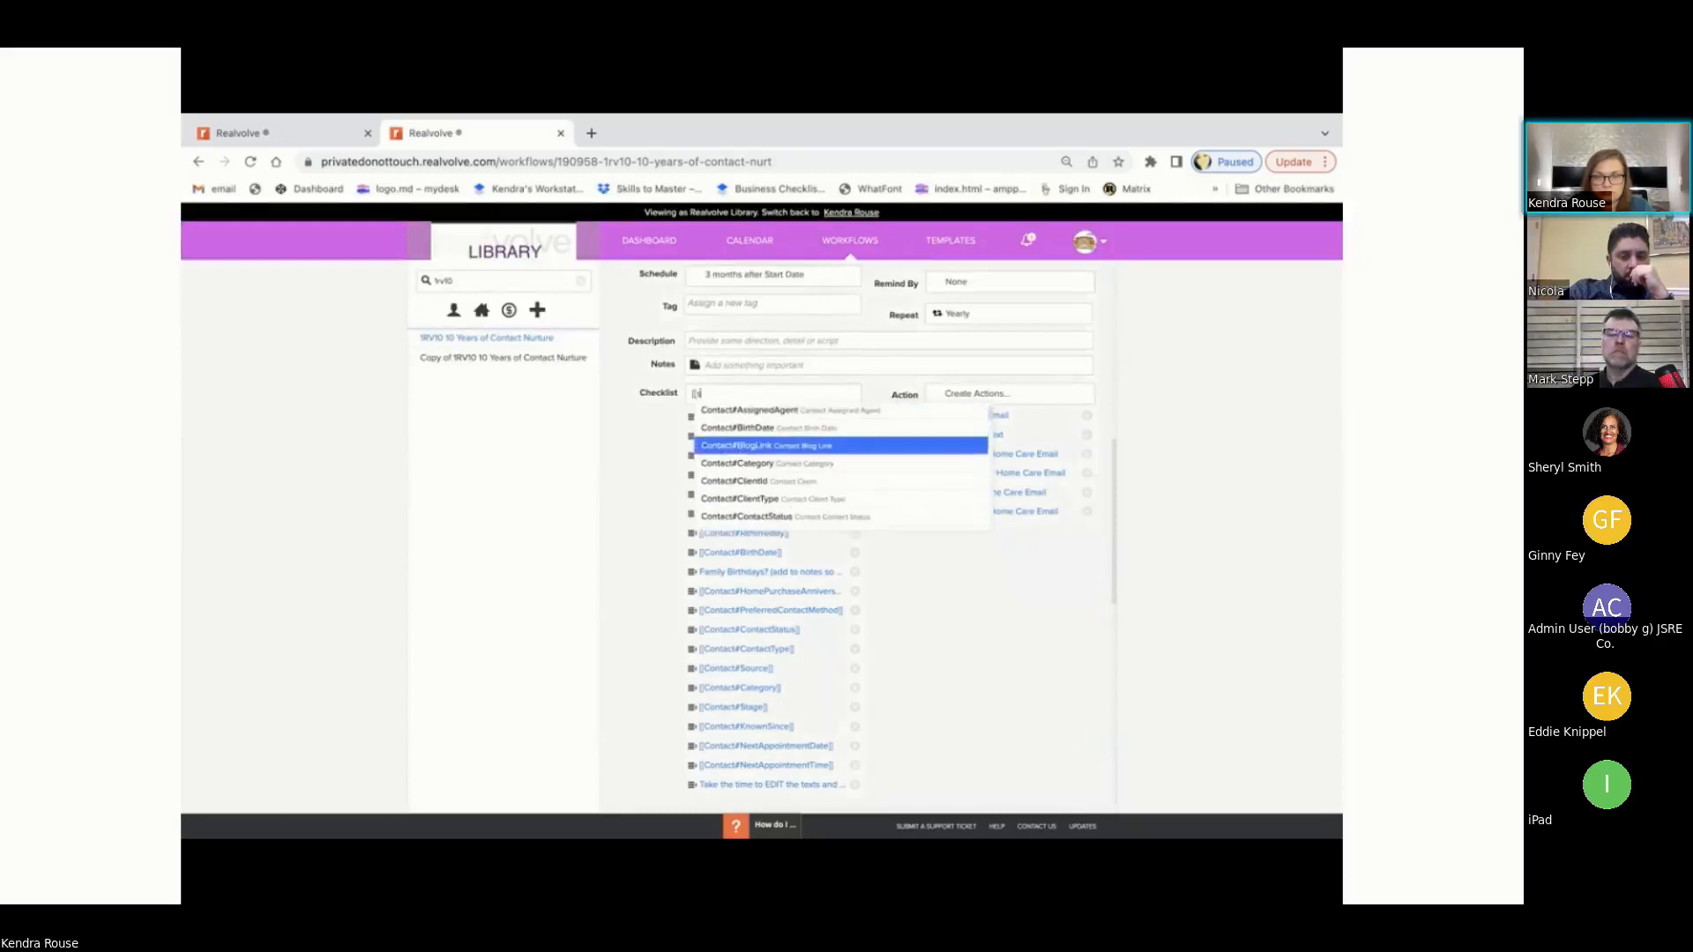
text(stat)
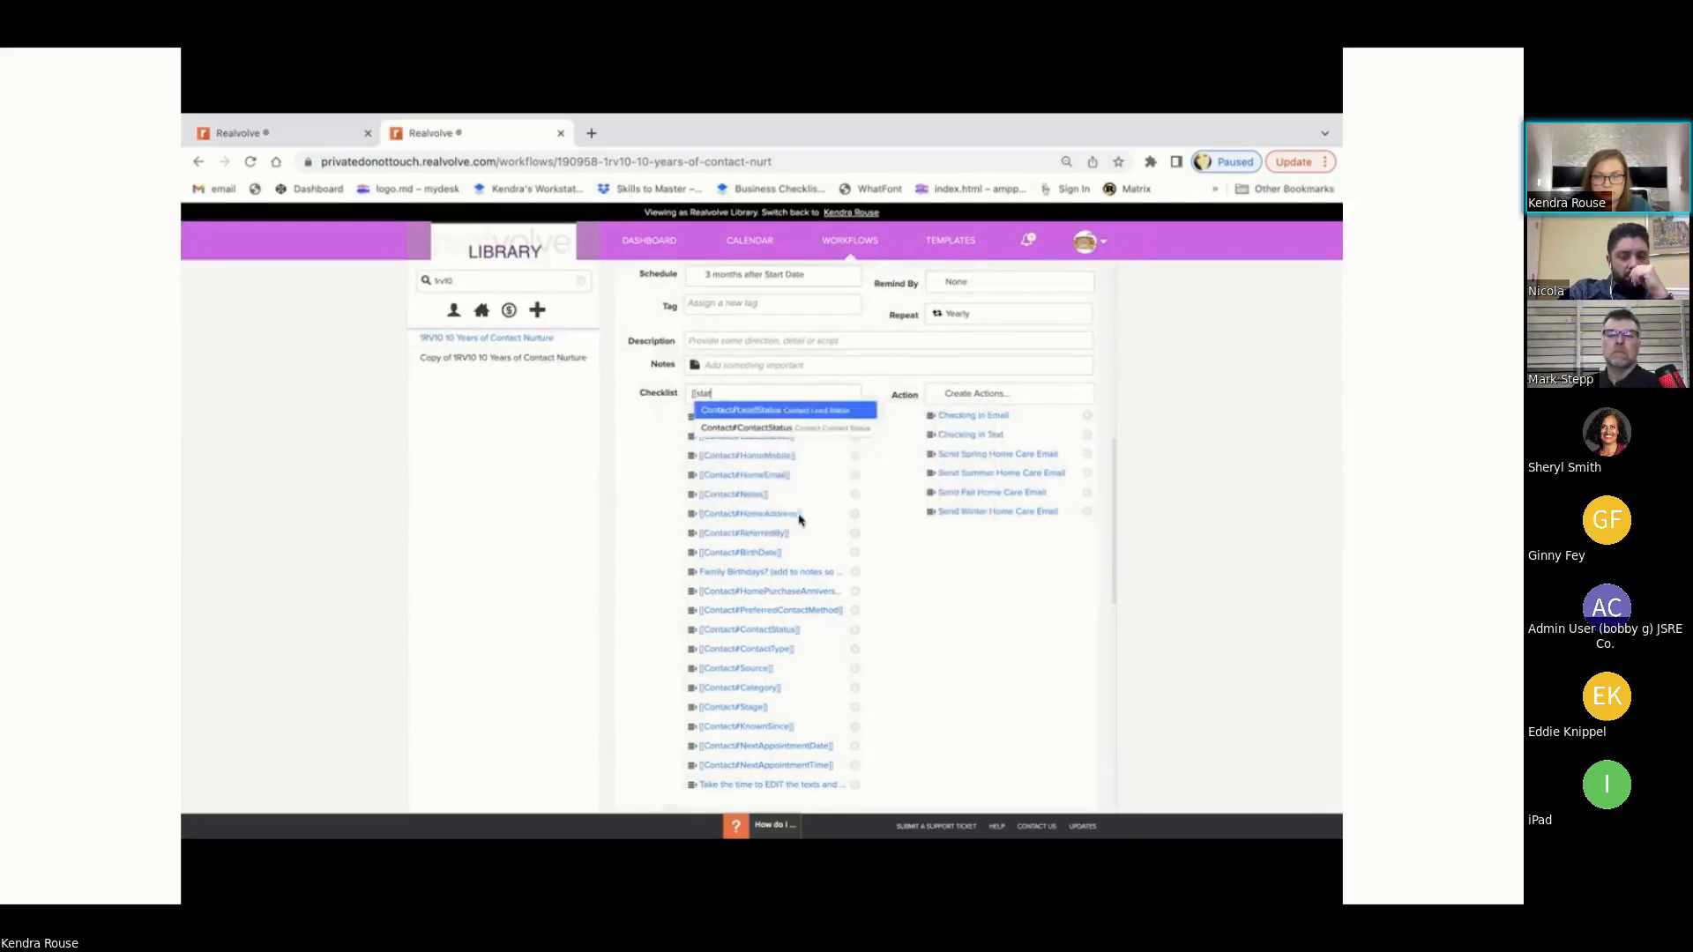
click(767, 432)
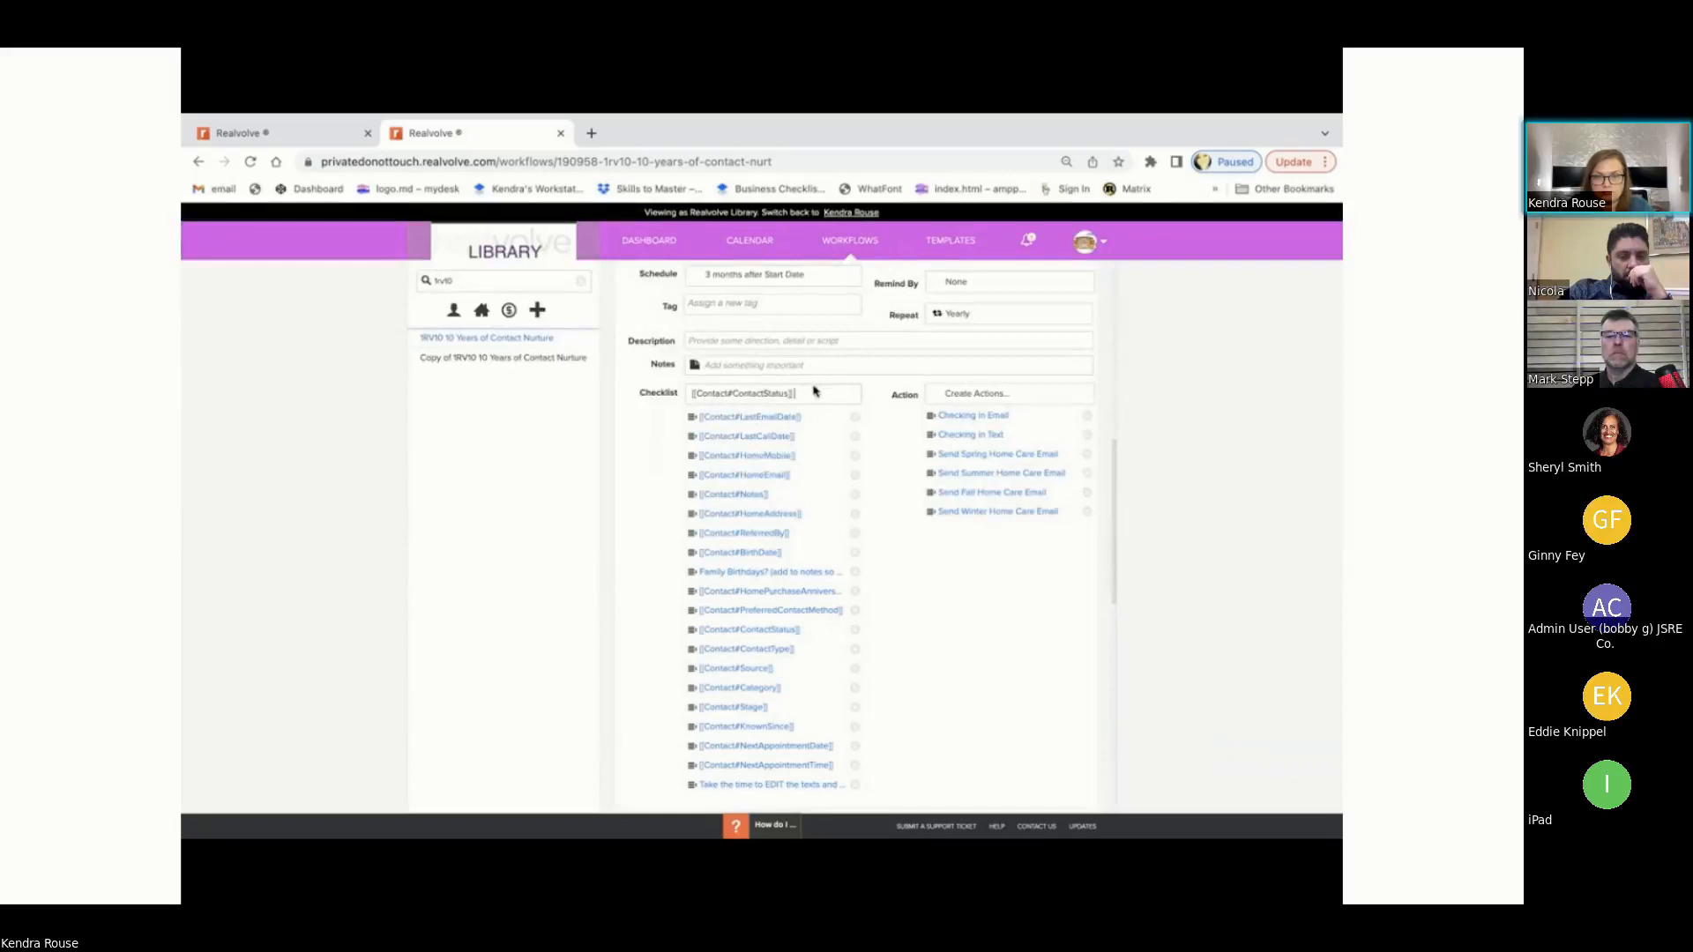
key(Return)
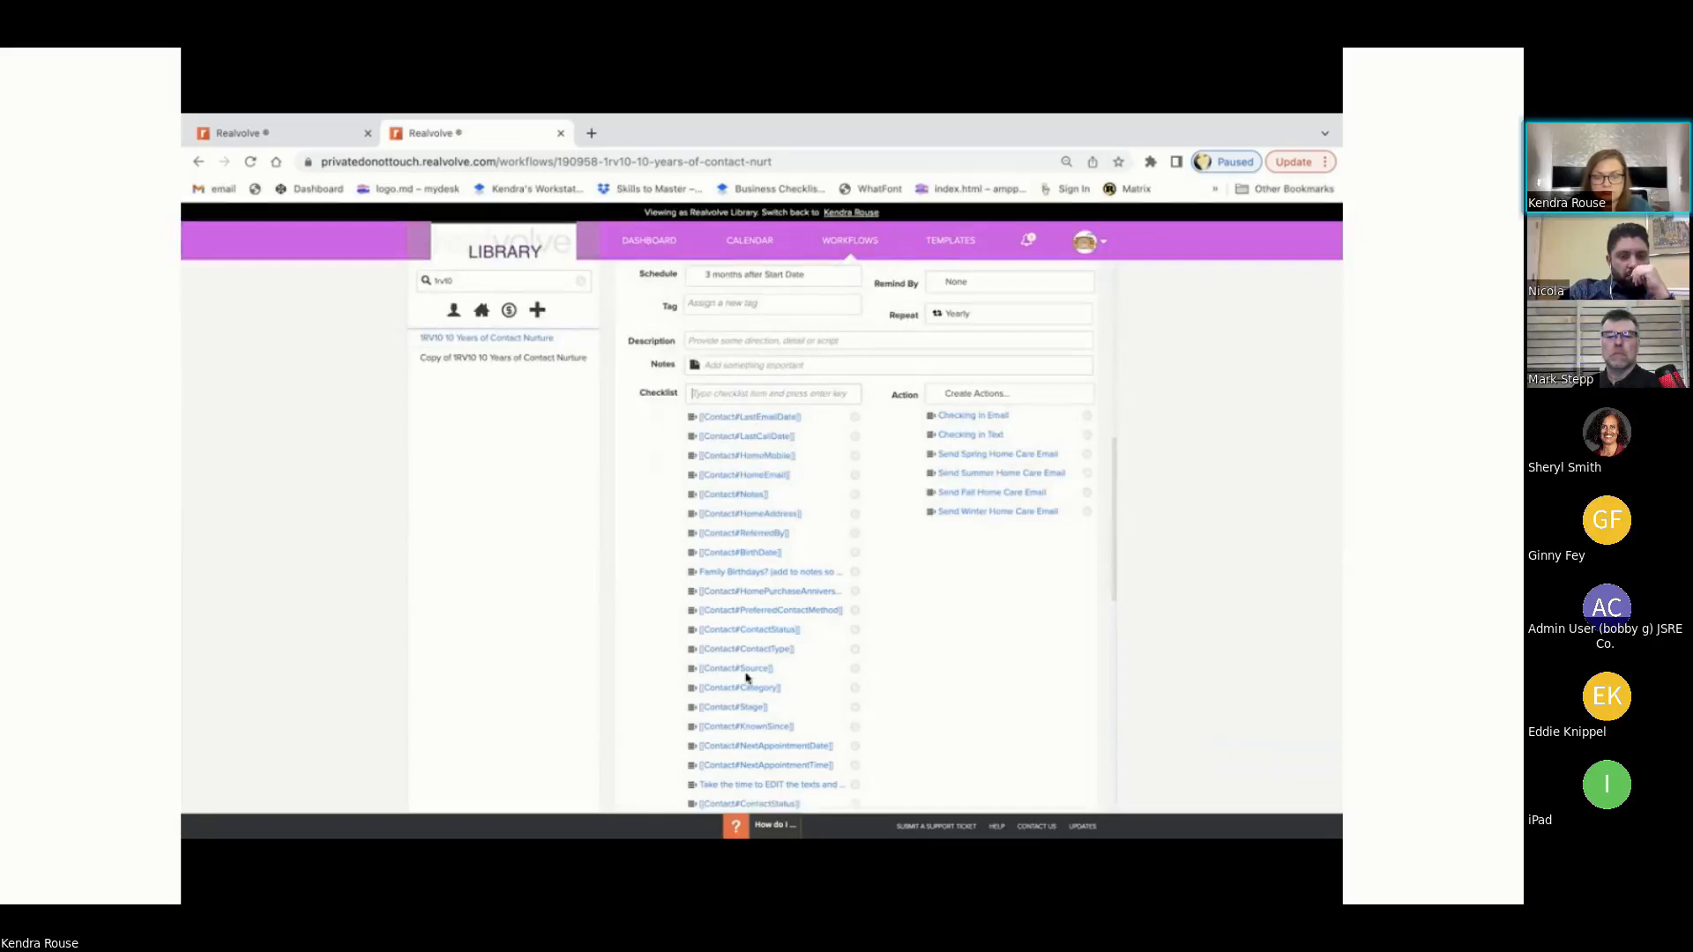
Step: Move the new [[Contact#ContactStatus]] item directly below the existing one in the checklist, and delete the duplicate
scroll(746, 677, down, 2)
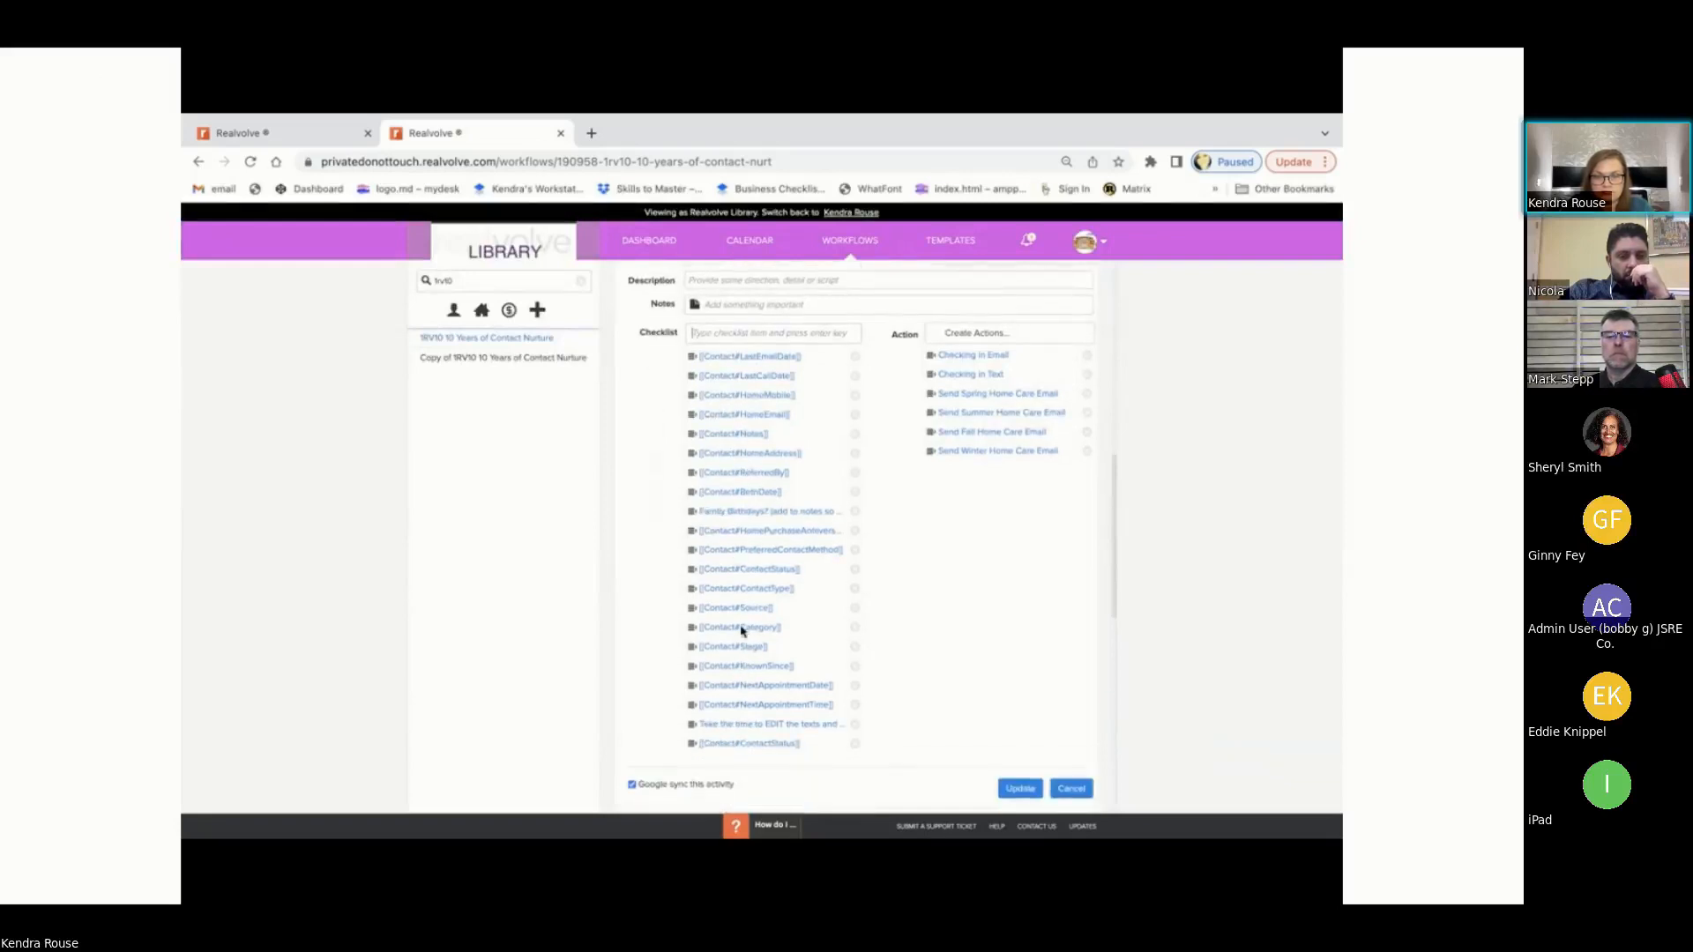
drag(691, 747, 695, 578)
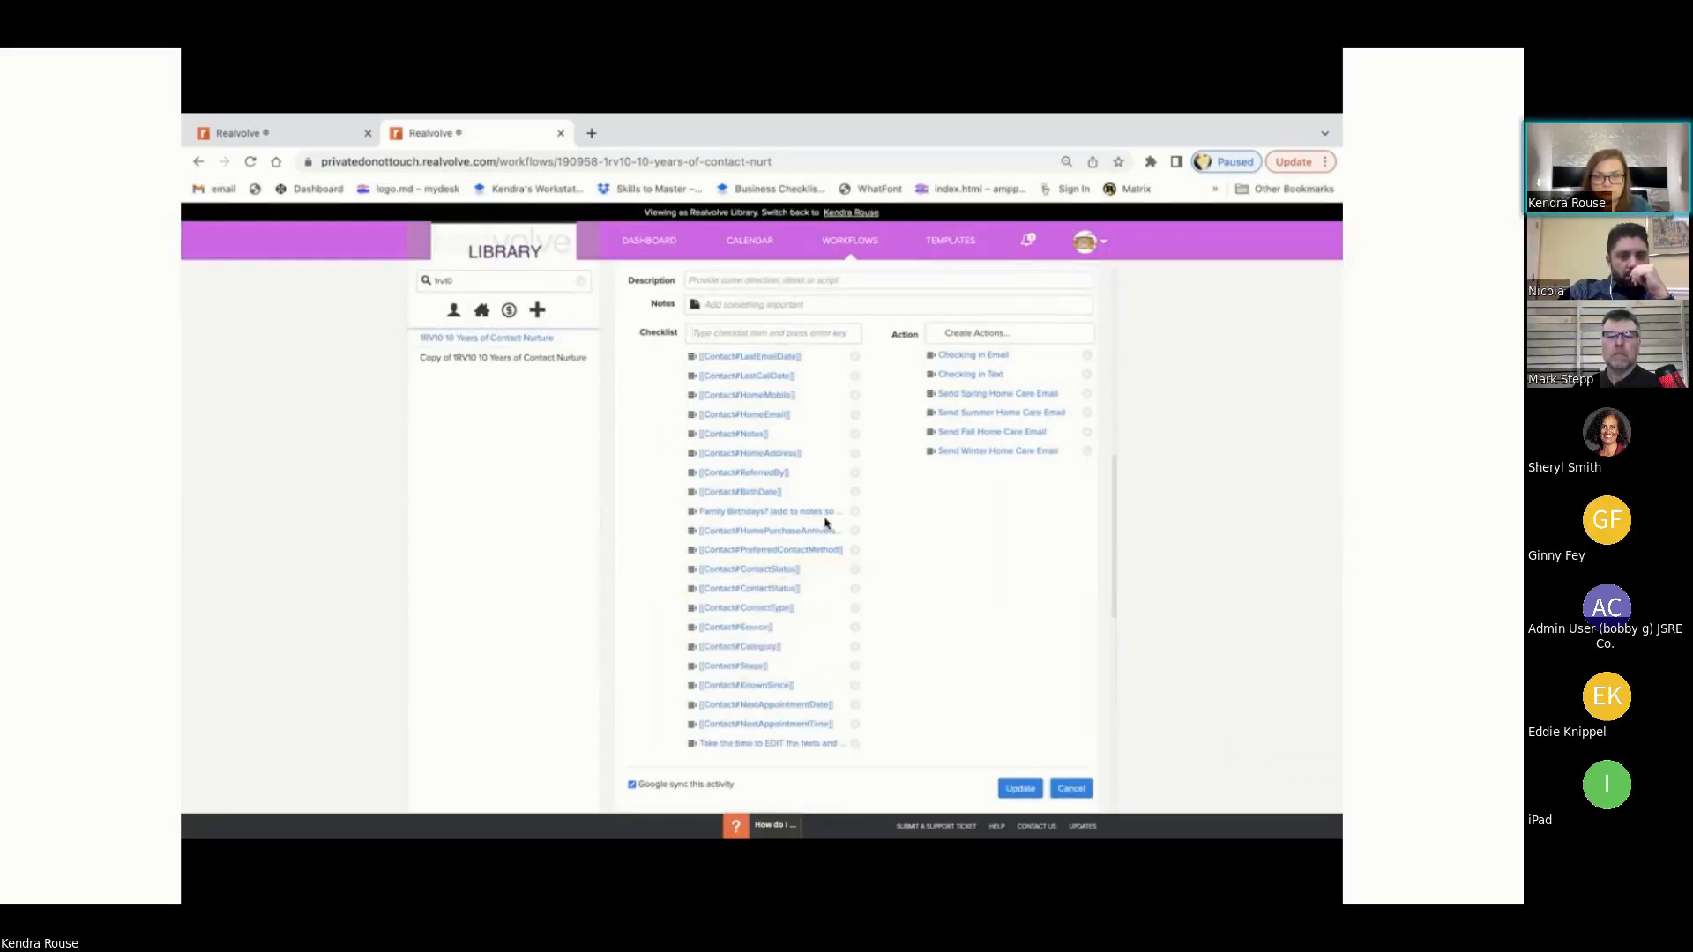
click(855, 591)
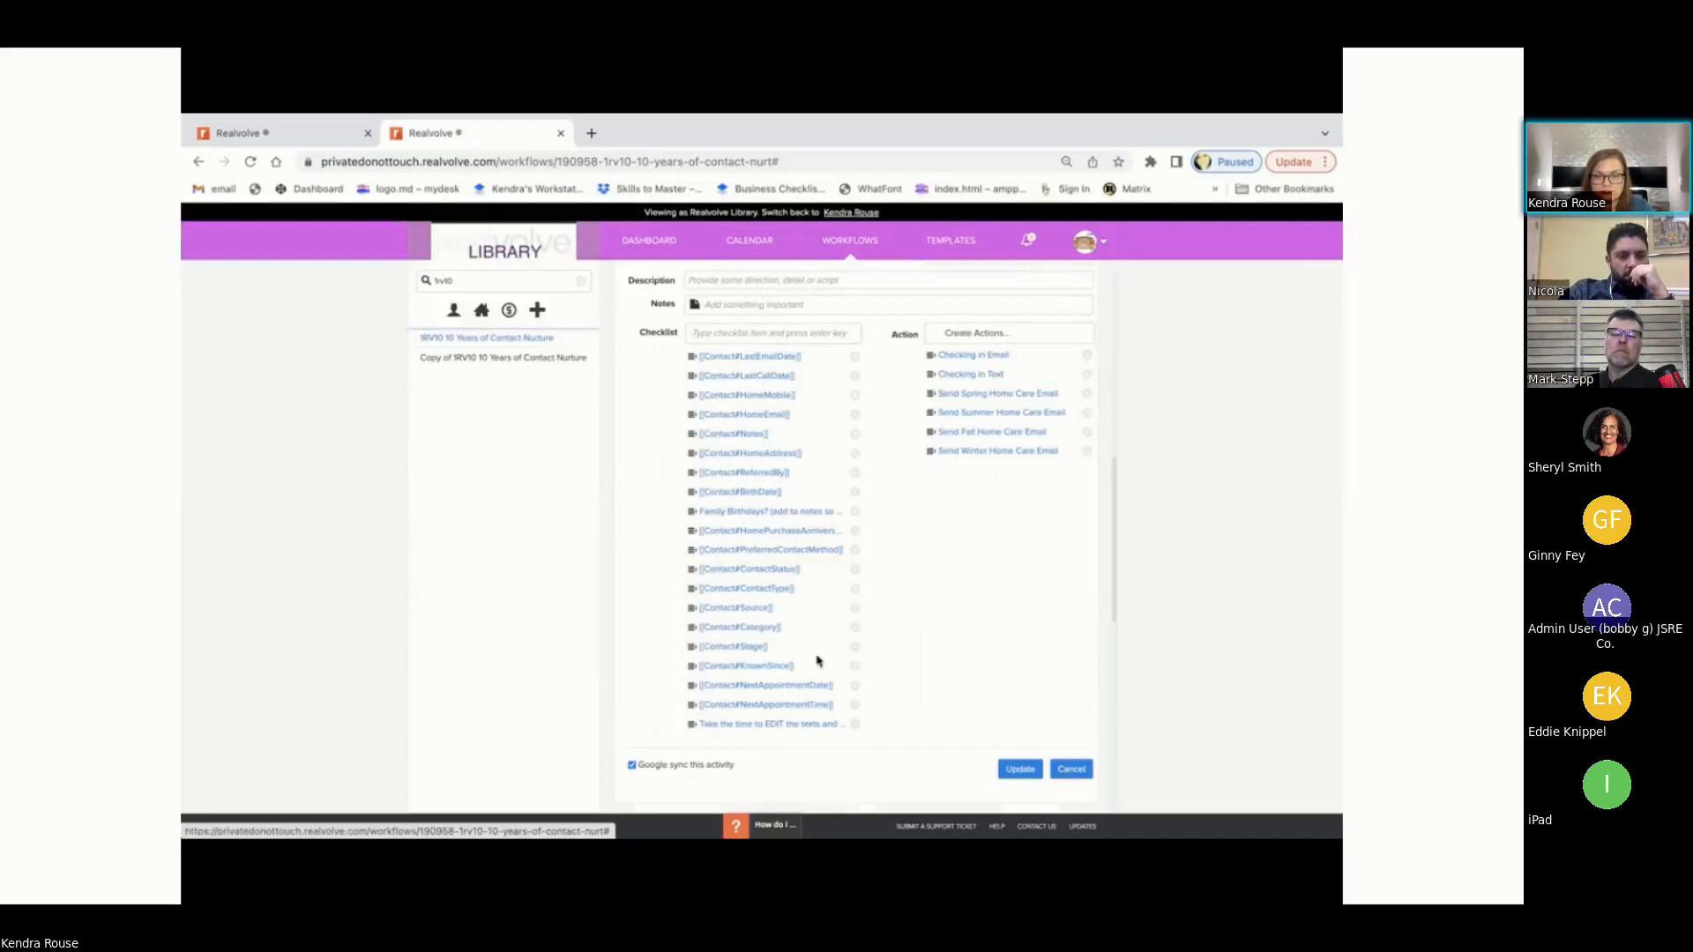
click(853, 724)
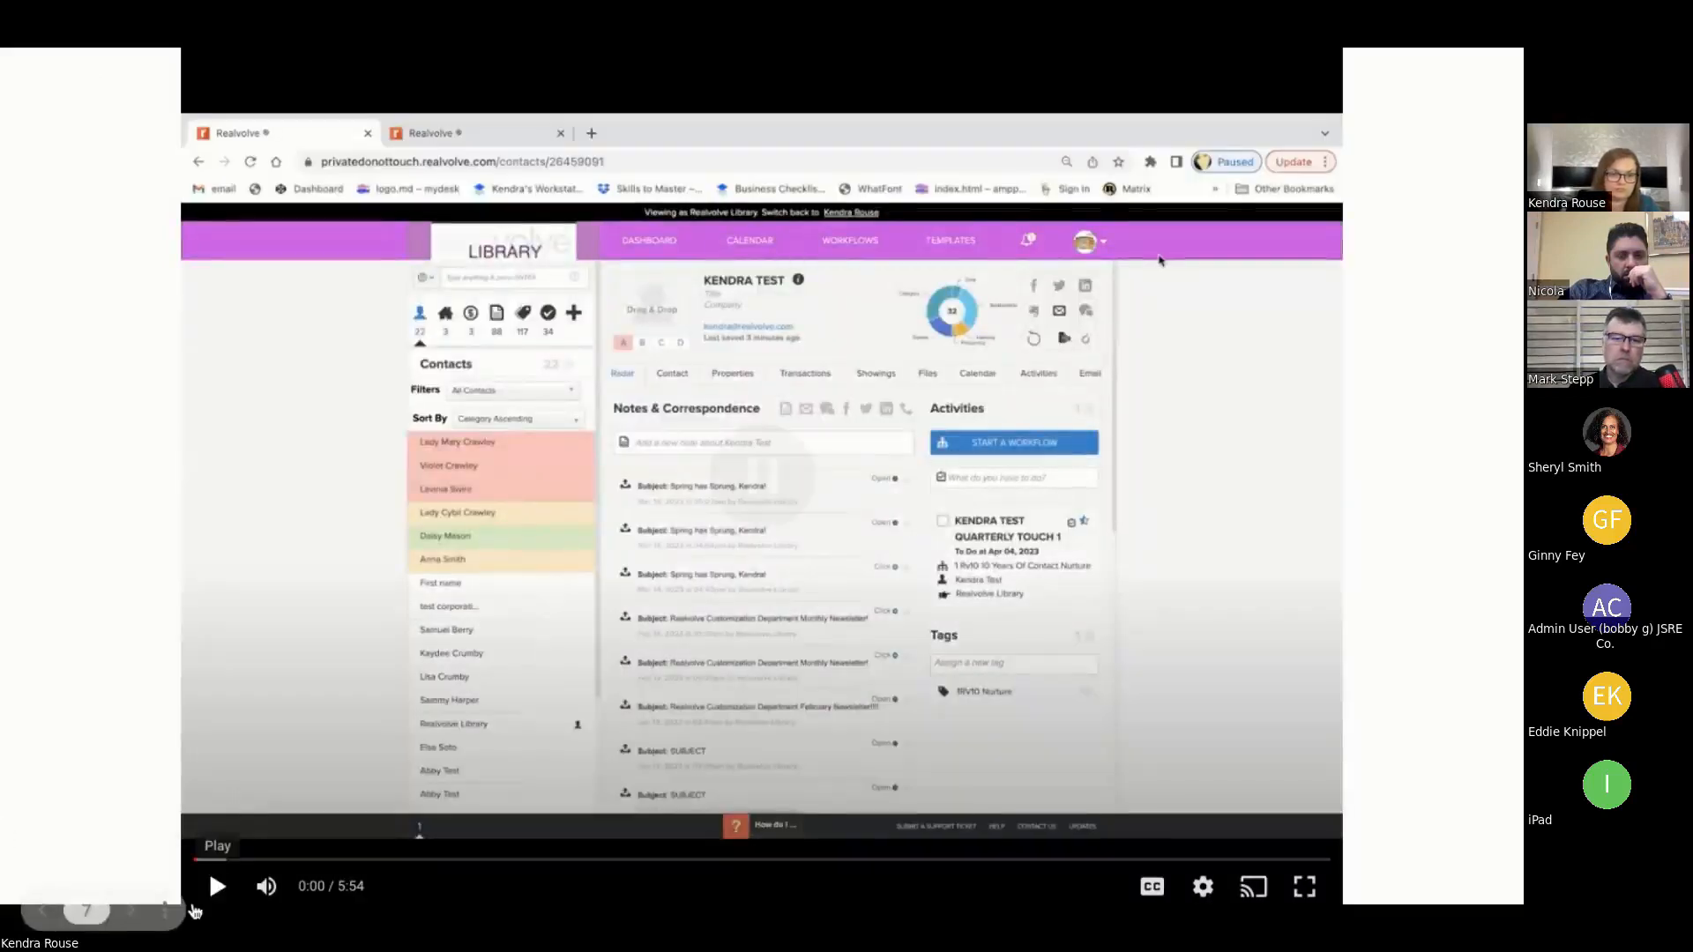
click(130, 912)
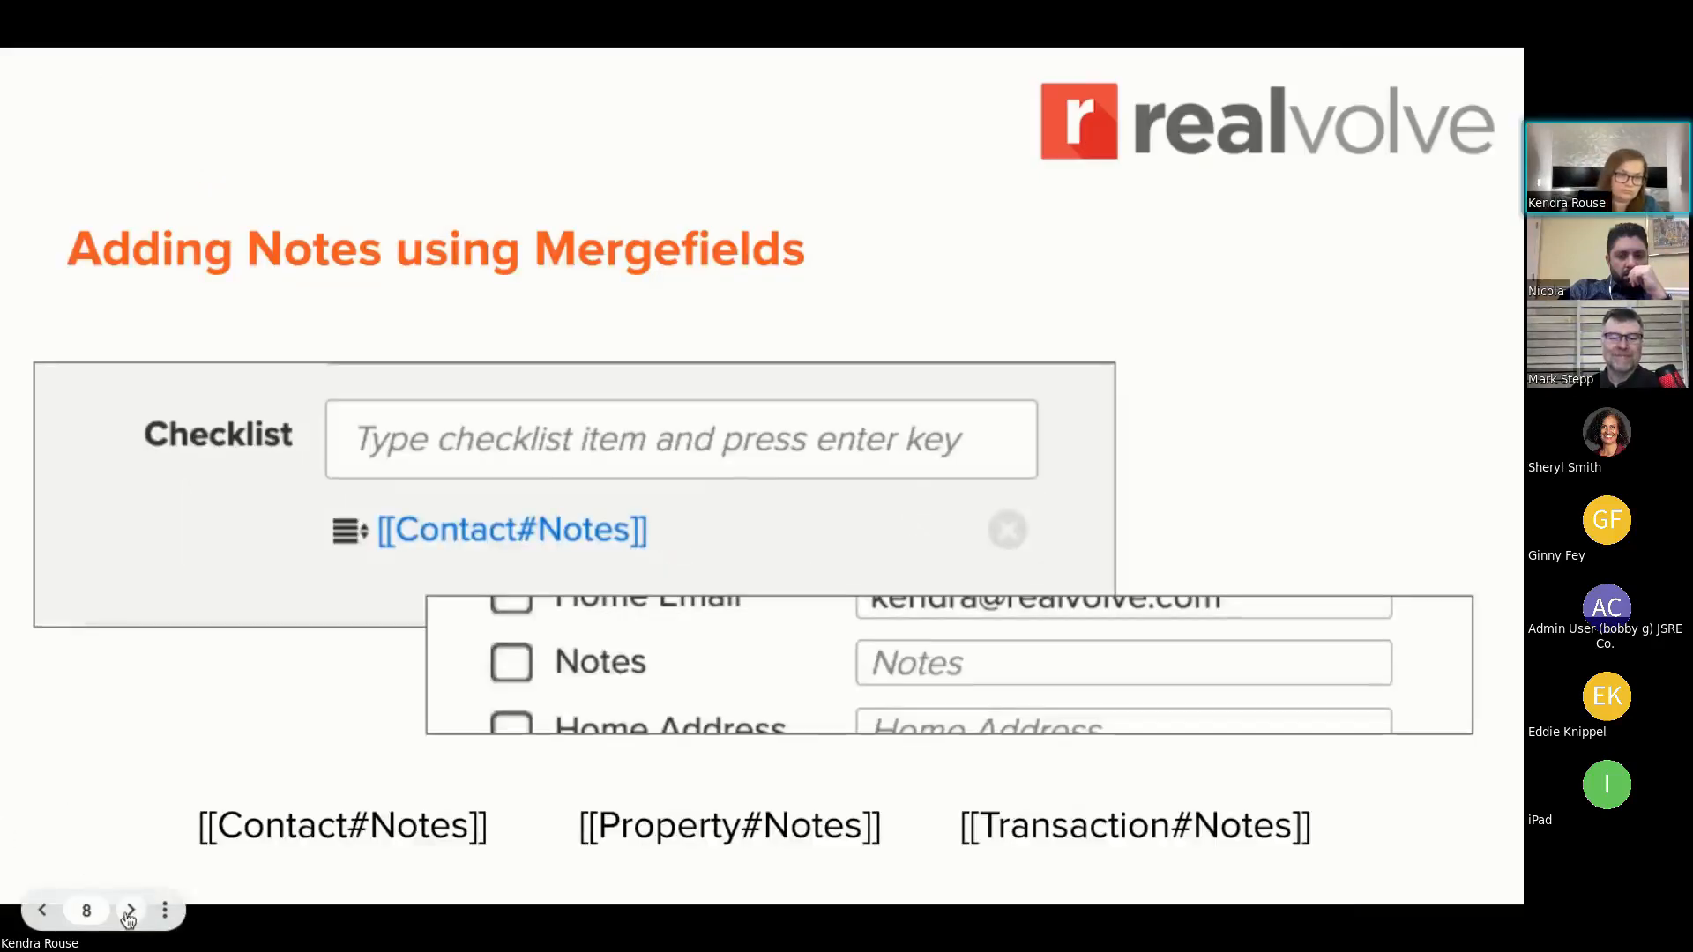
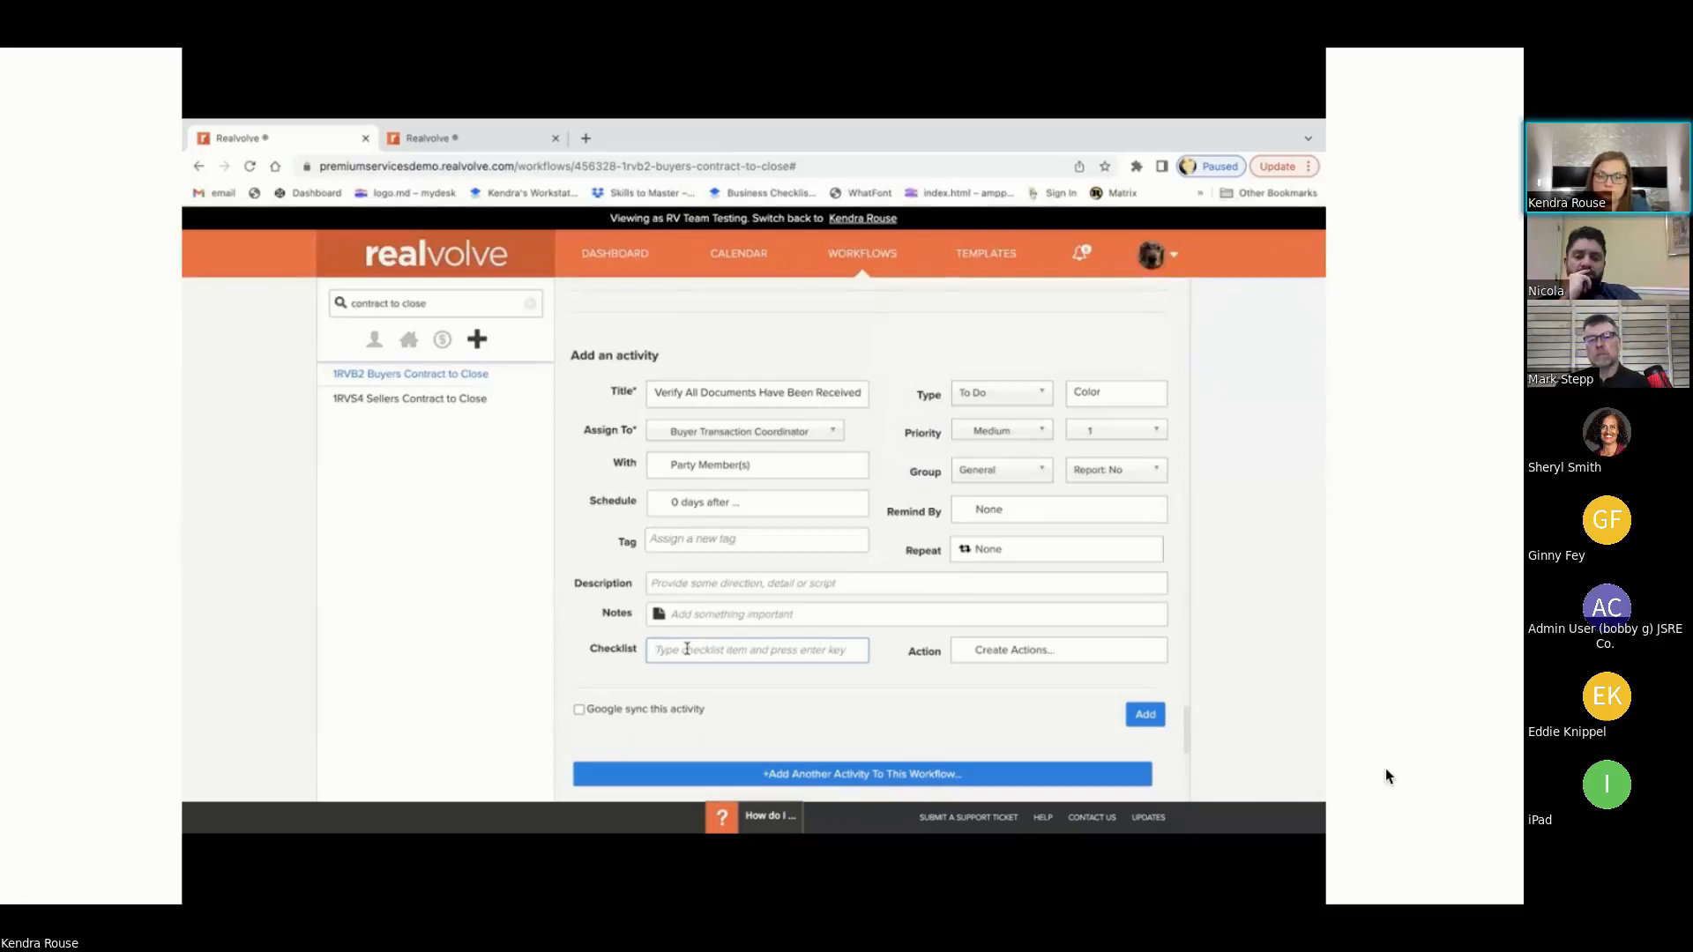
Step: Add "Purchase & Sale Agreement" as the first checklist item of the Verify All Documents Have Been Received activity
text(Pu)
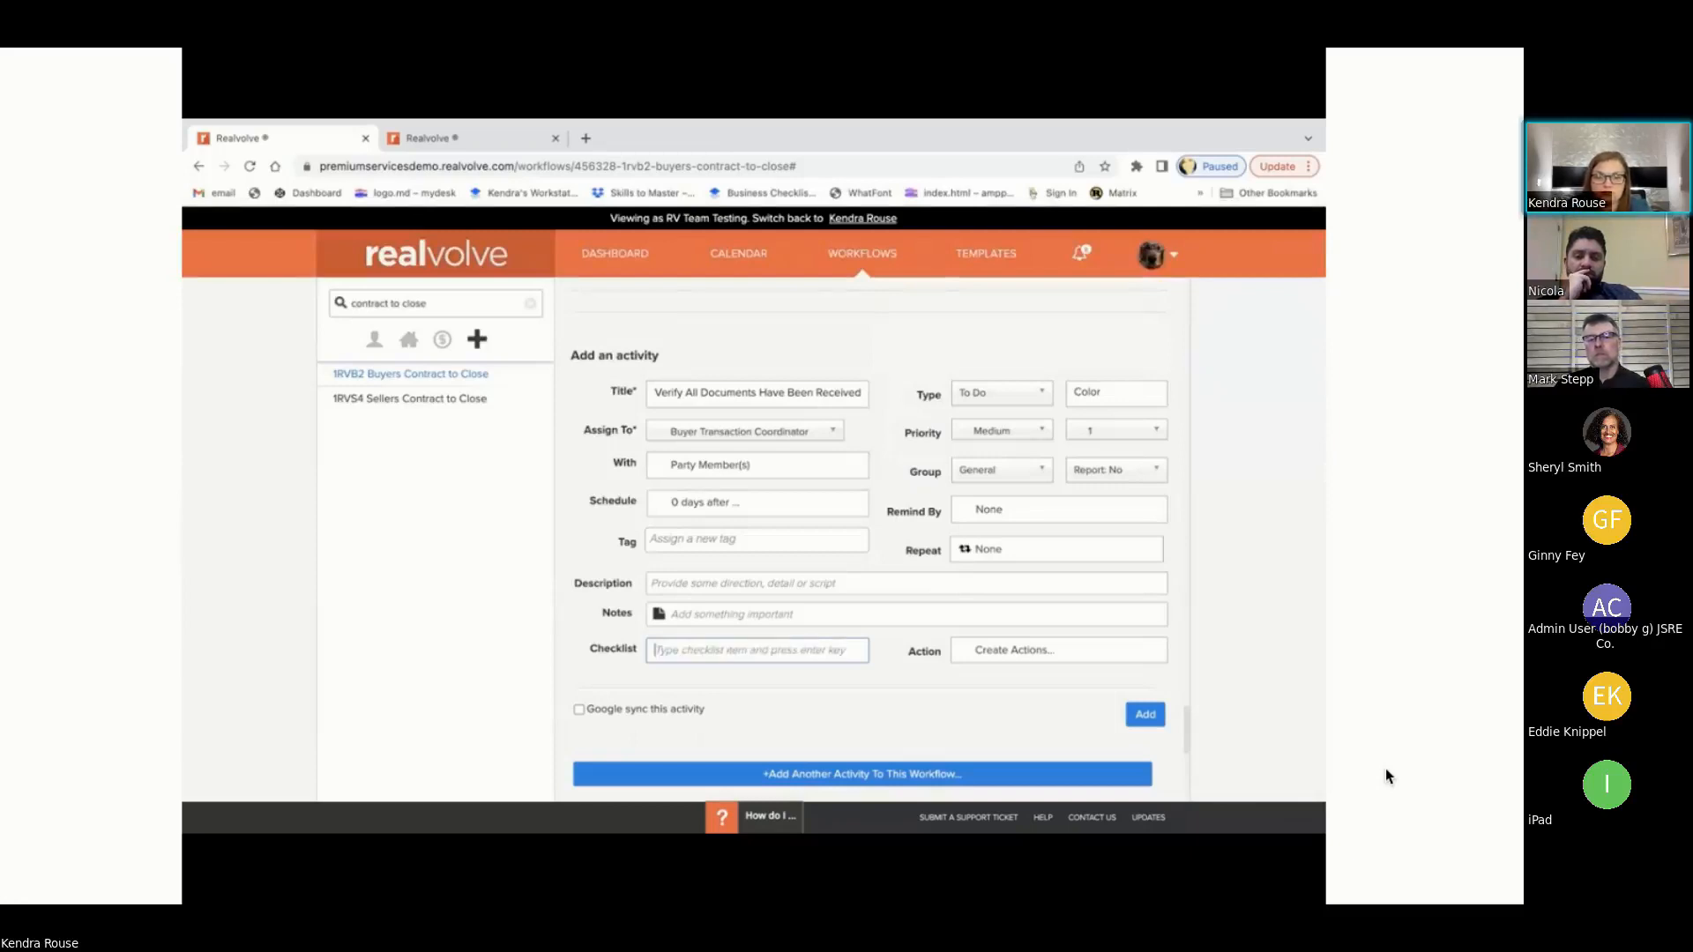
text(rc)
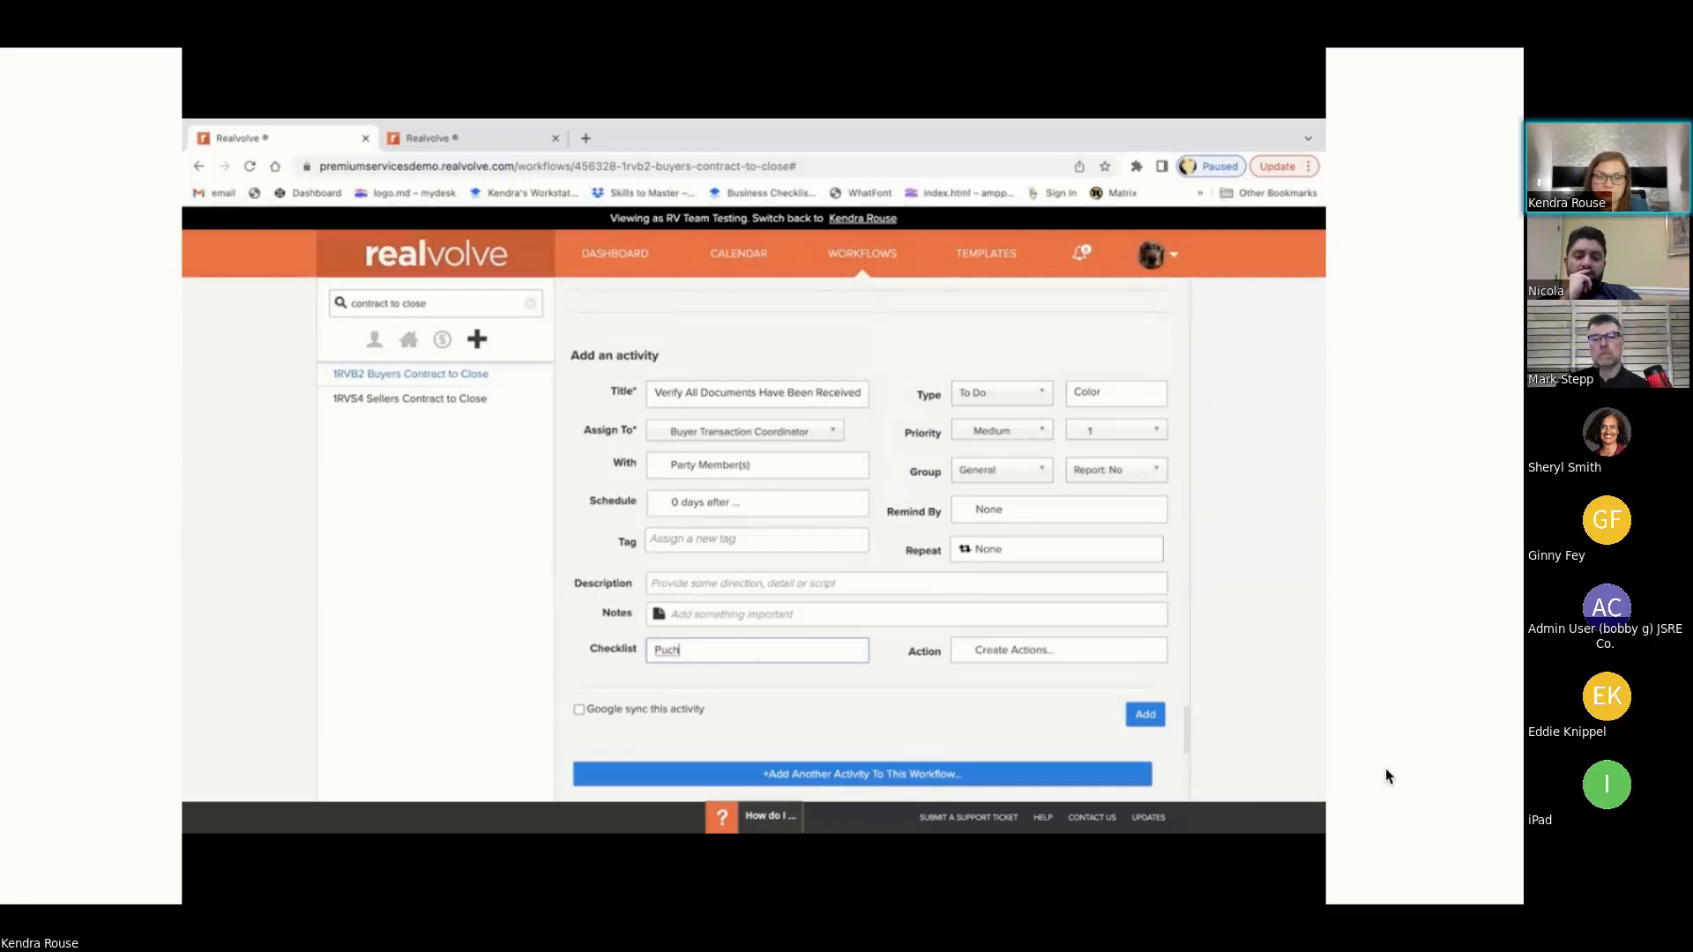
key(BackSpace)
text(hase & Sale Ag)
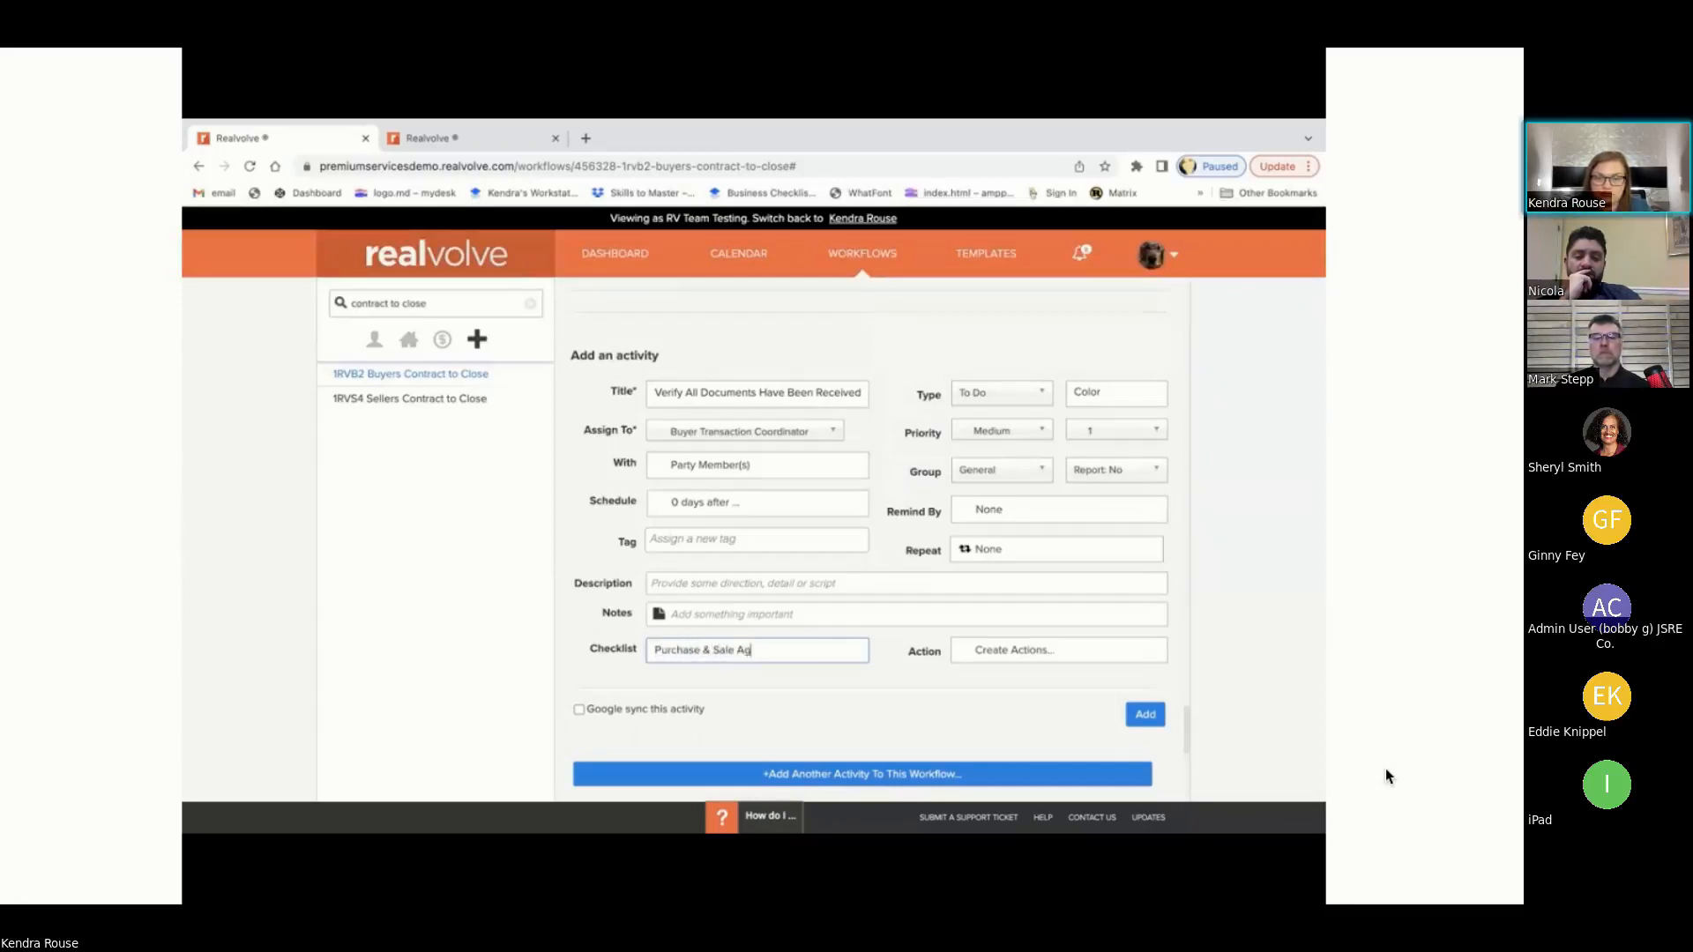
text(teement)
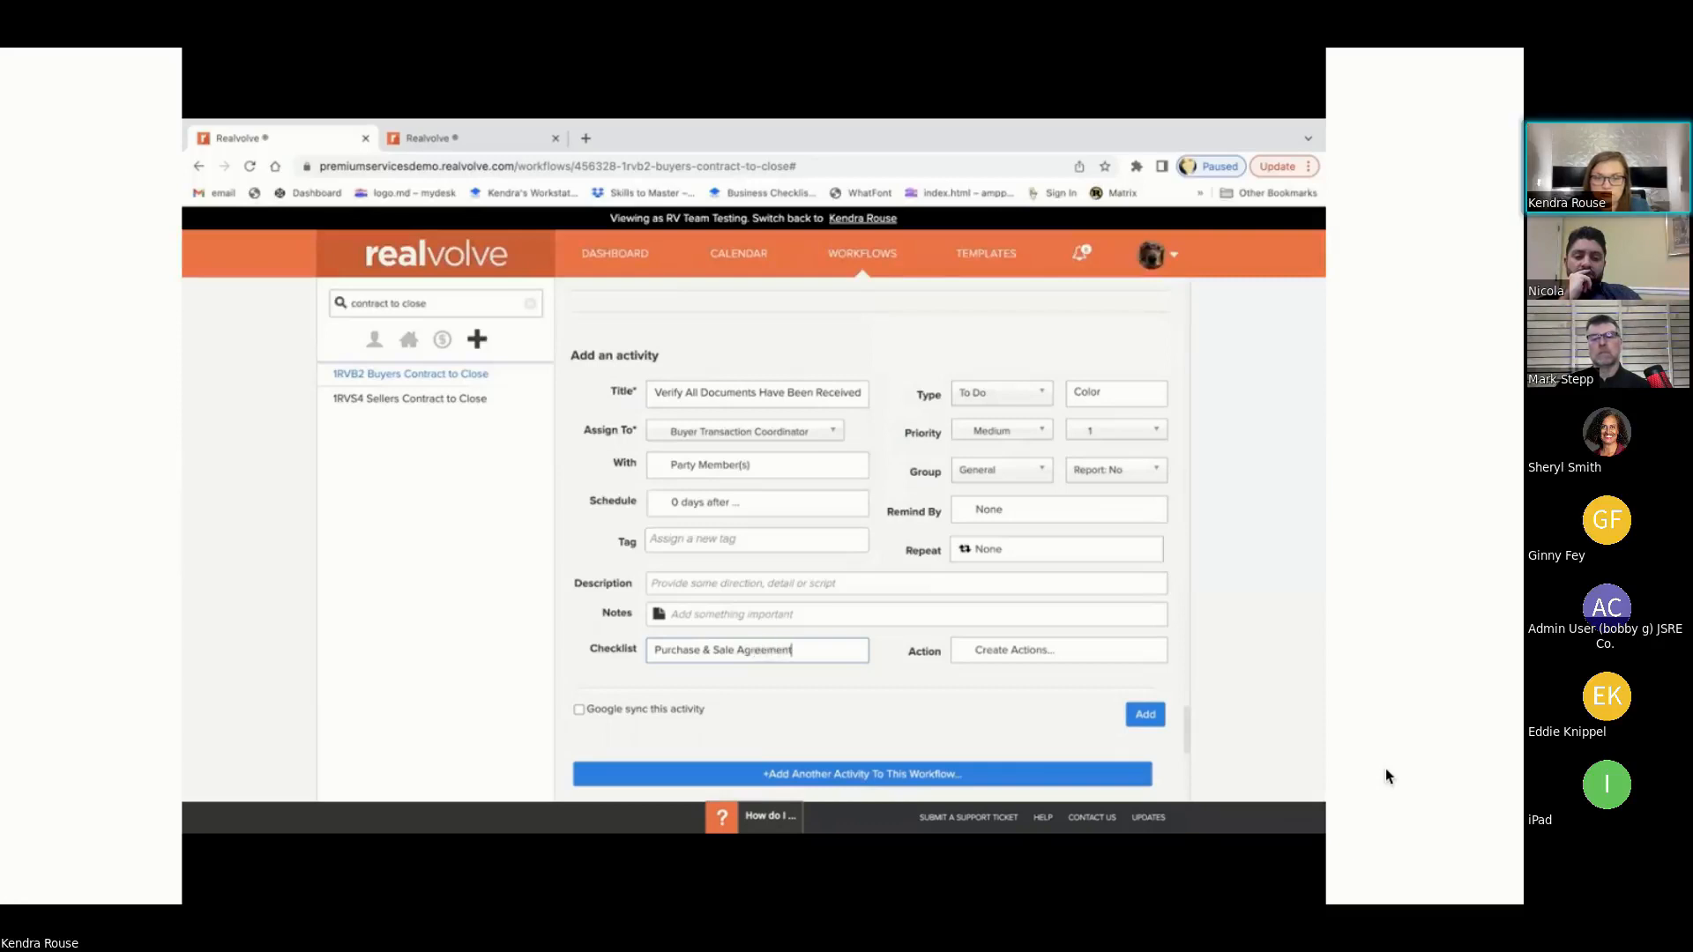
key(Return)
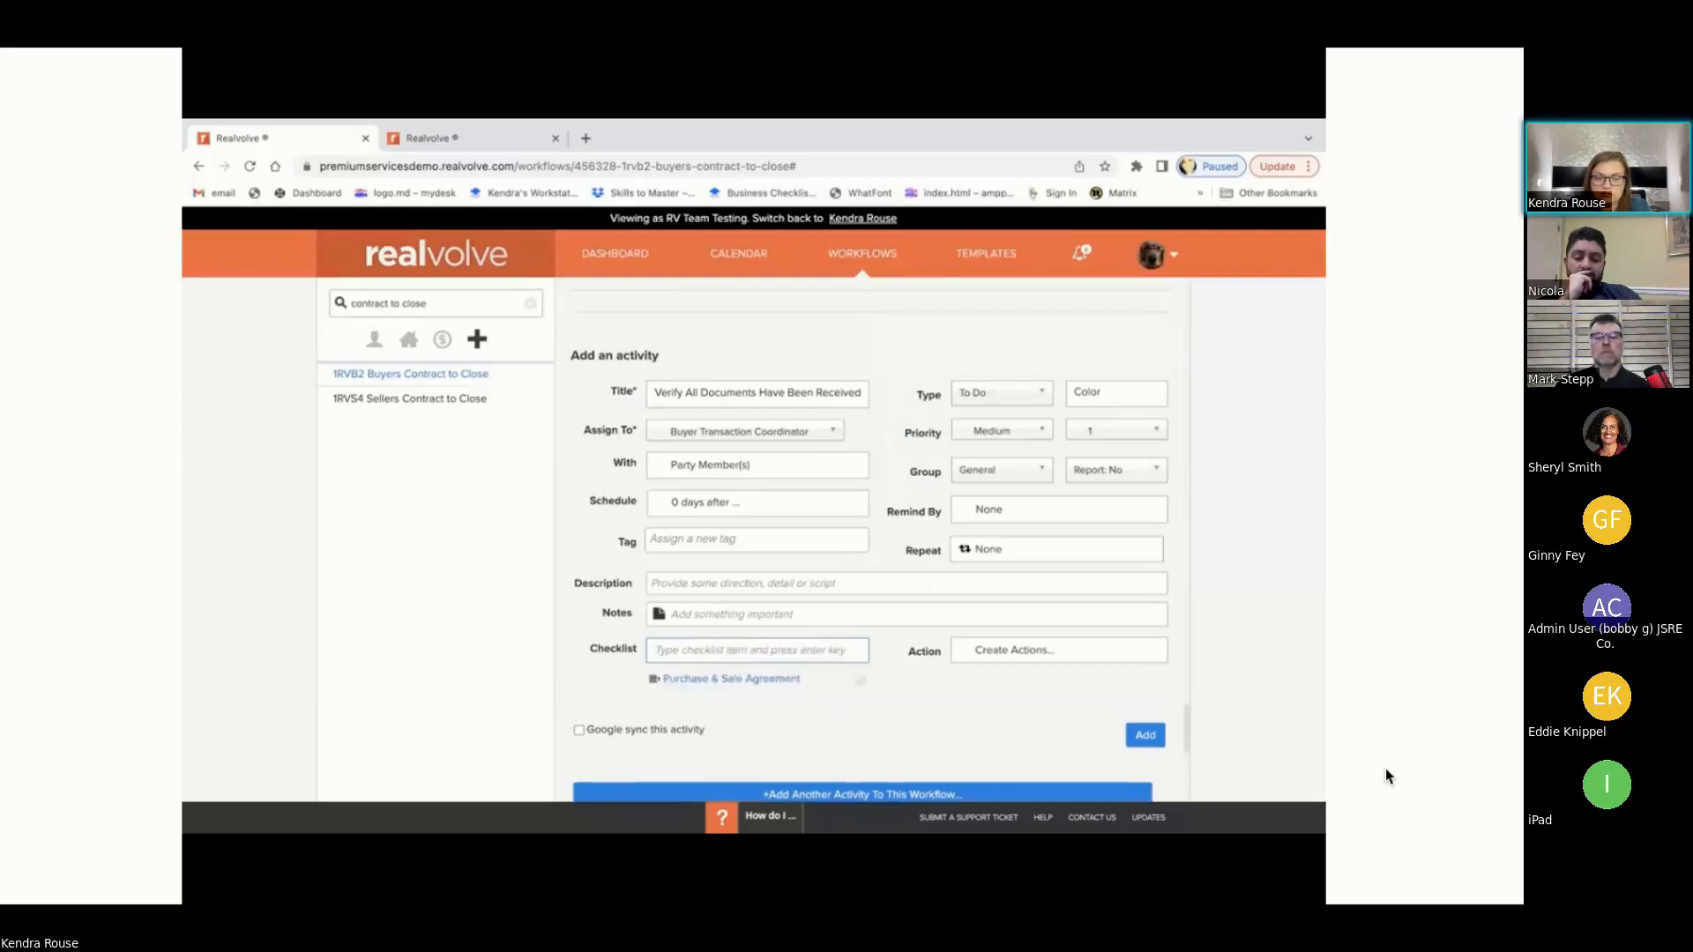
Step: Add "Financing/Cash Exhibit" as a checklist item below the Purchase & Sale Agreement
text(F)
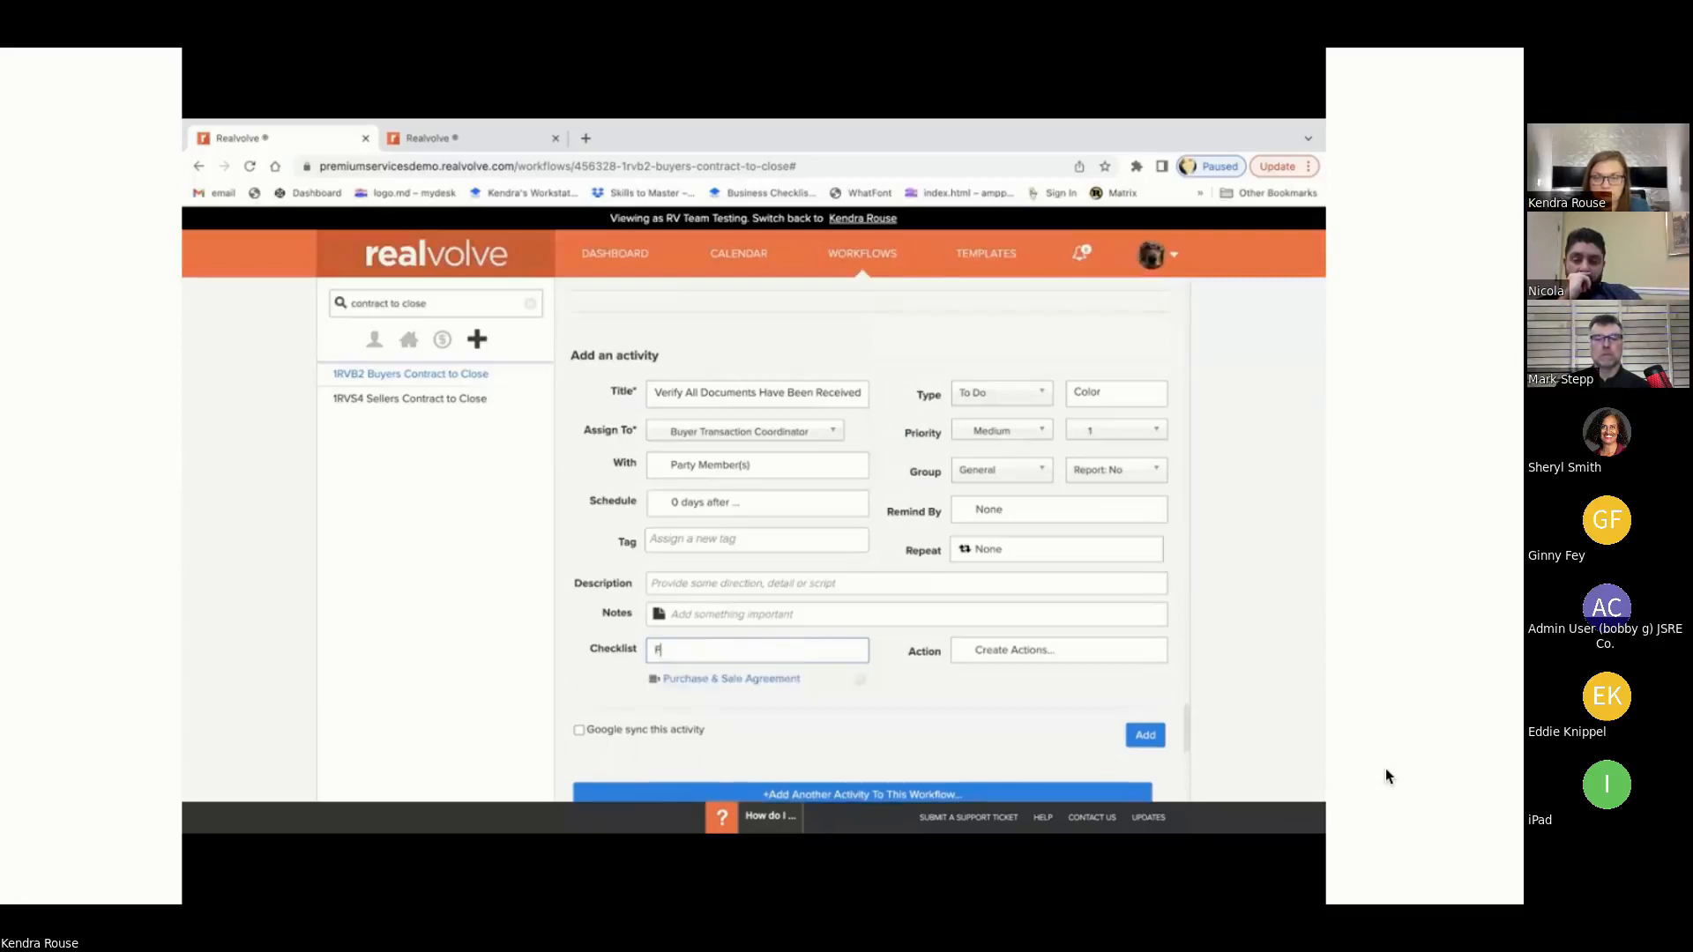
text(inancing)
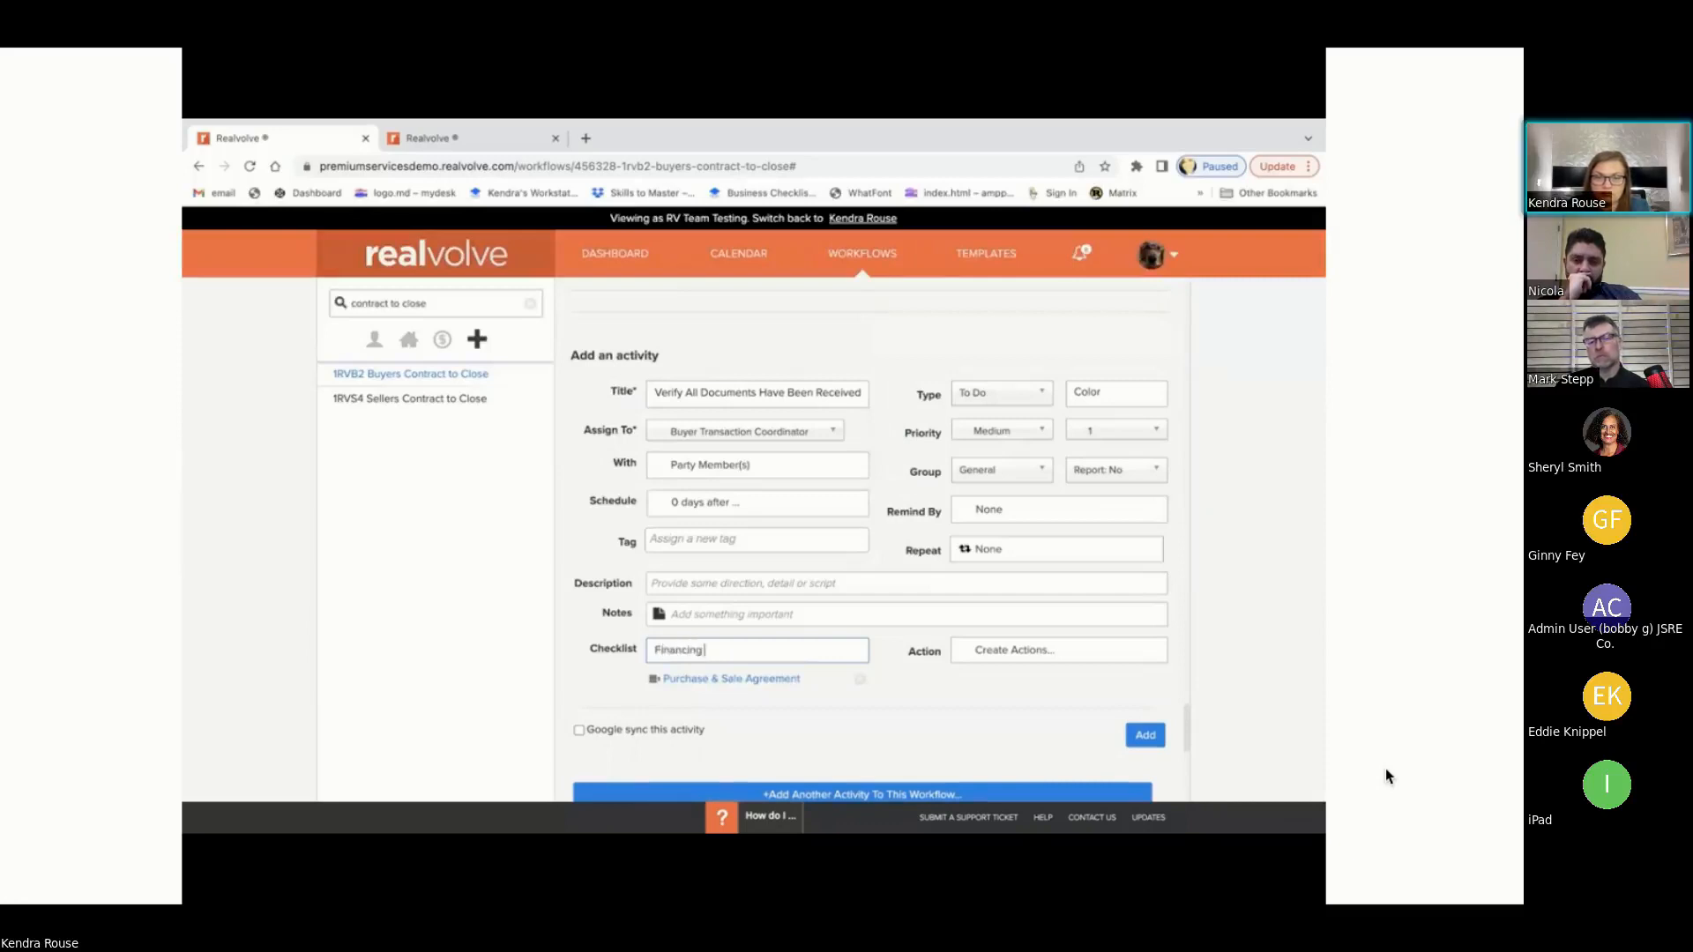
text( Exhibit)
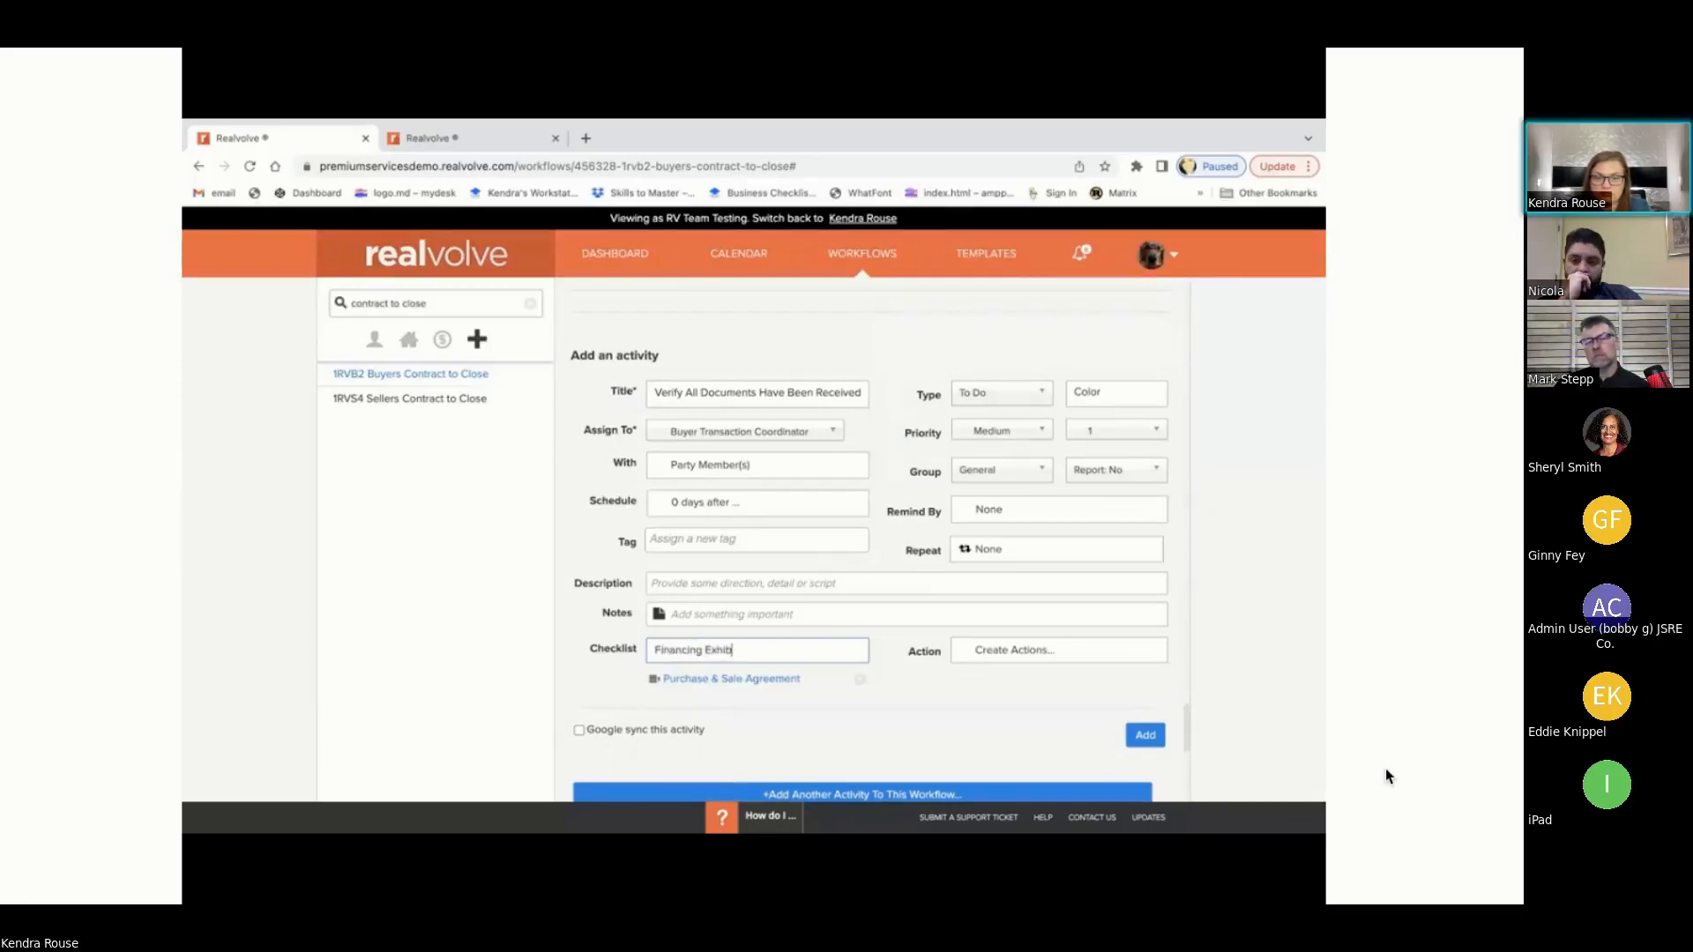
click(701, 650)
text(/Cash)
key(Return)
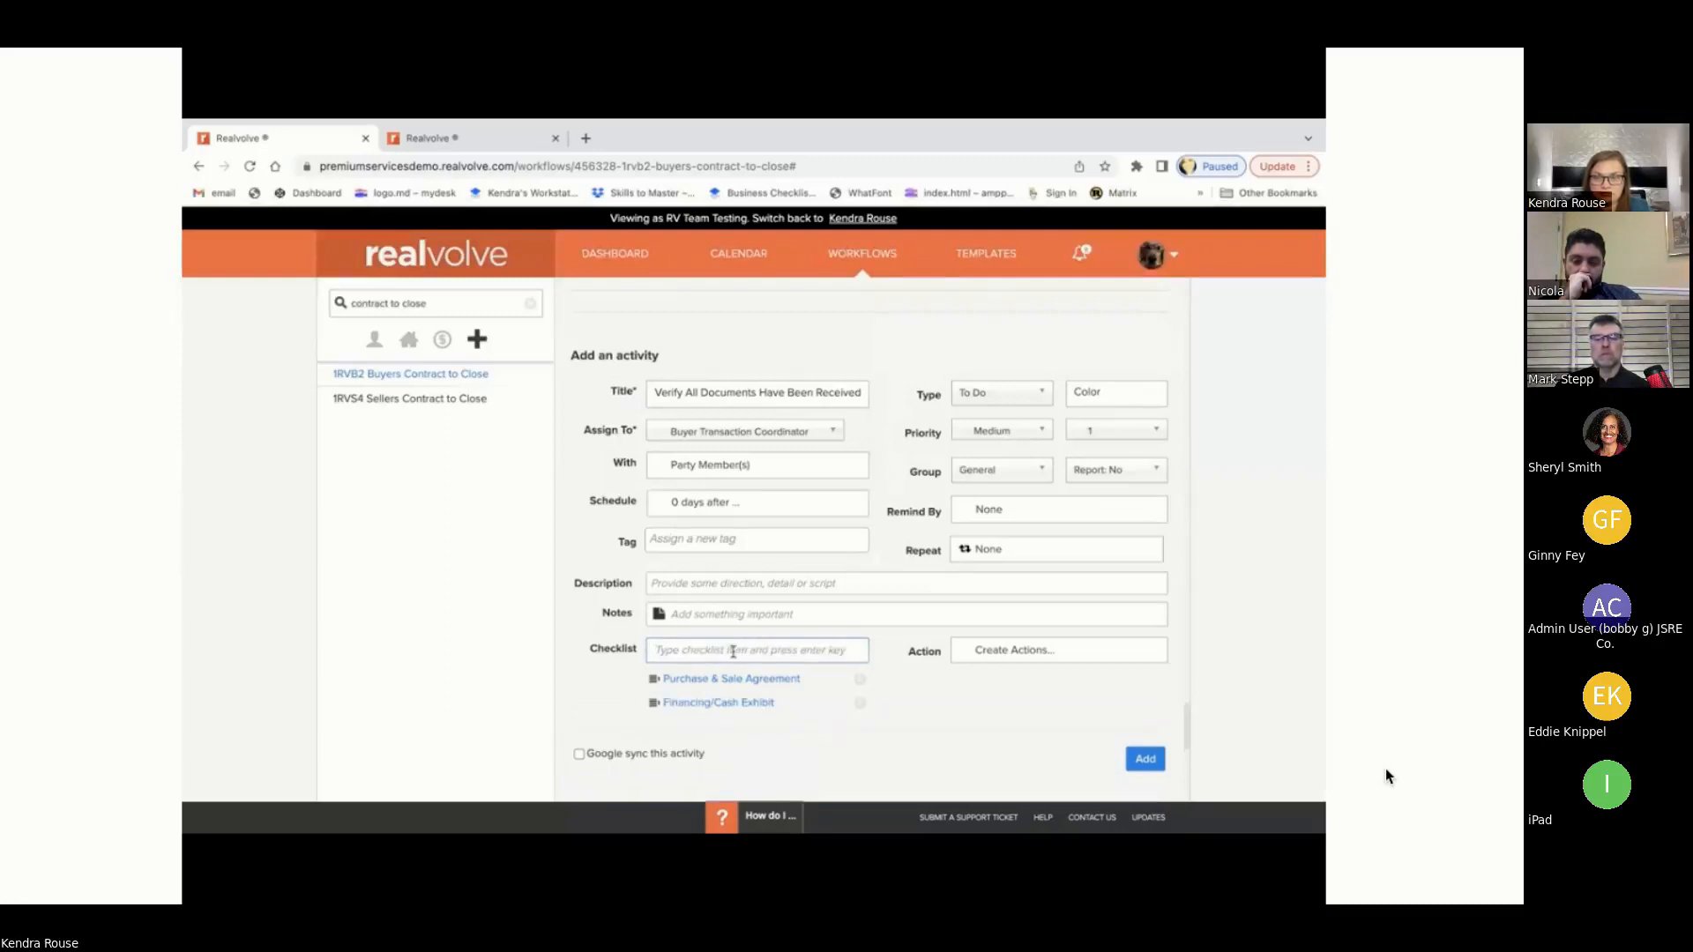
Step: Add "Lead-Based Paint Exhibit, If App" as another checklist item of the new activity
text(Lead)
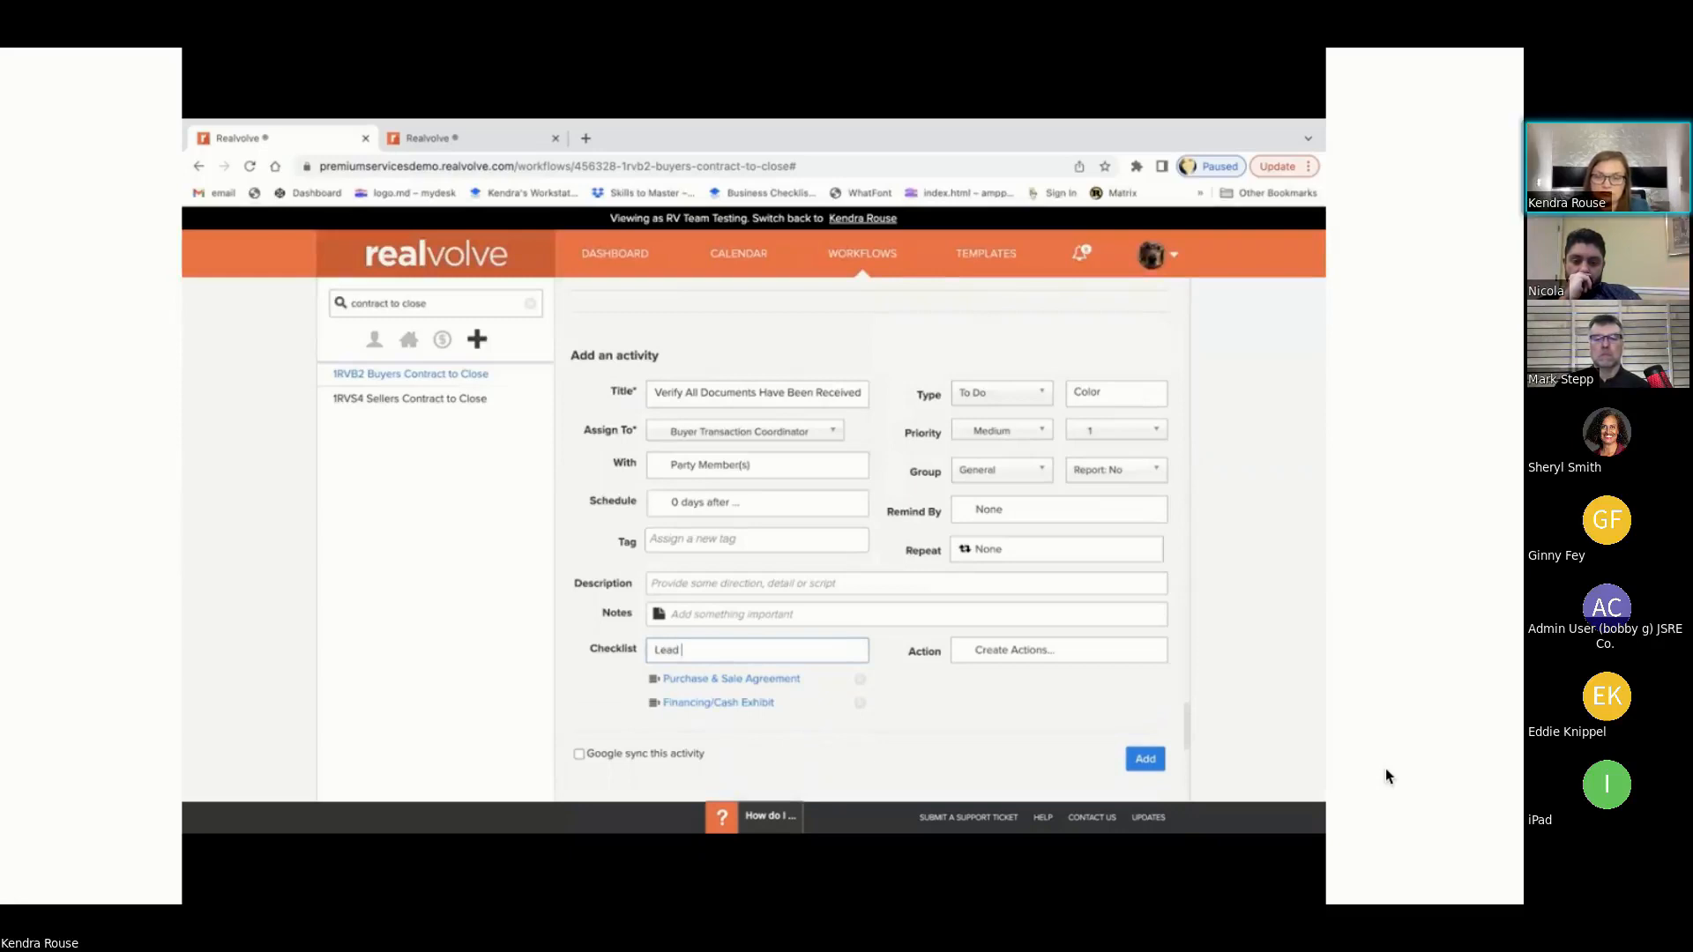
text(-Based Paint Exhibit)
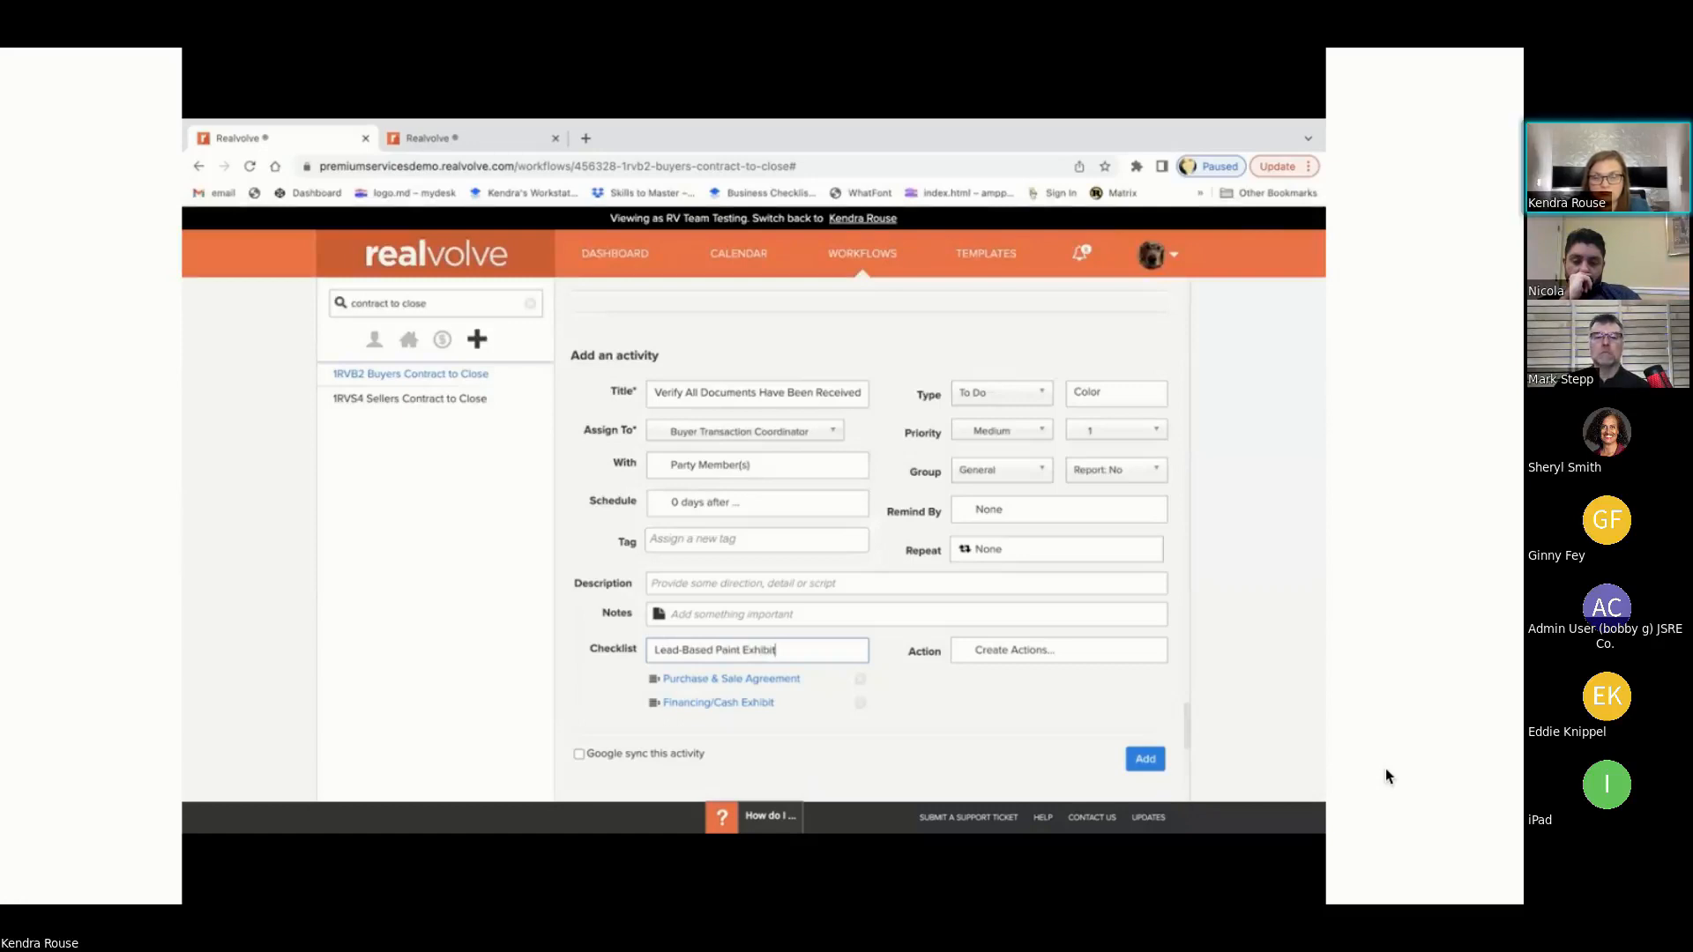
text(, If App)
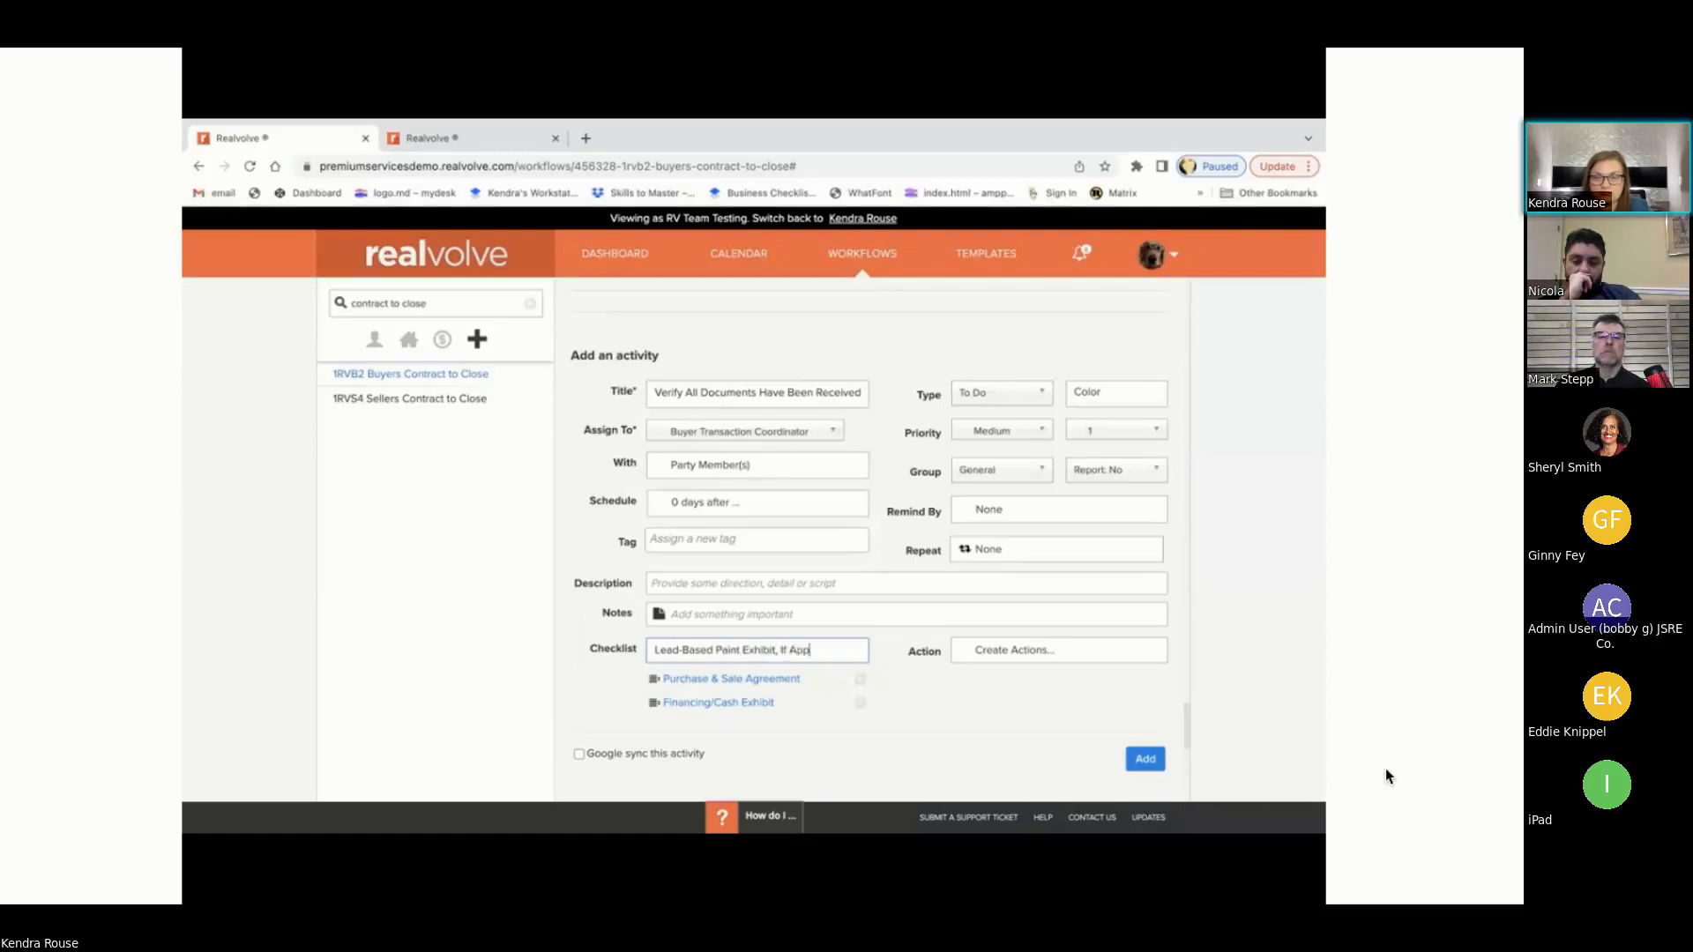
key(Return)
Step: Add "Seller Property Disclosure" to the activity's document checklist
text(Seller)
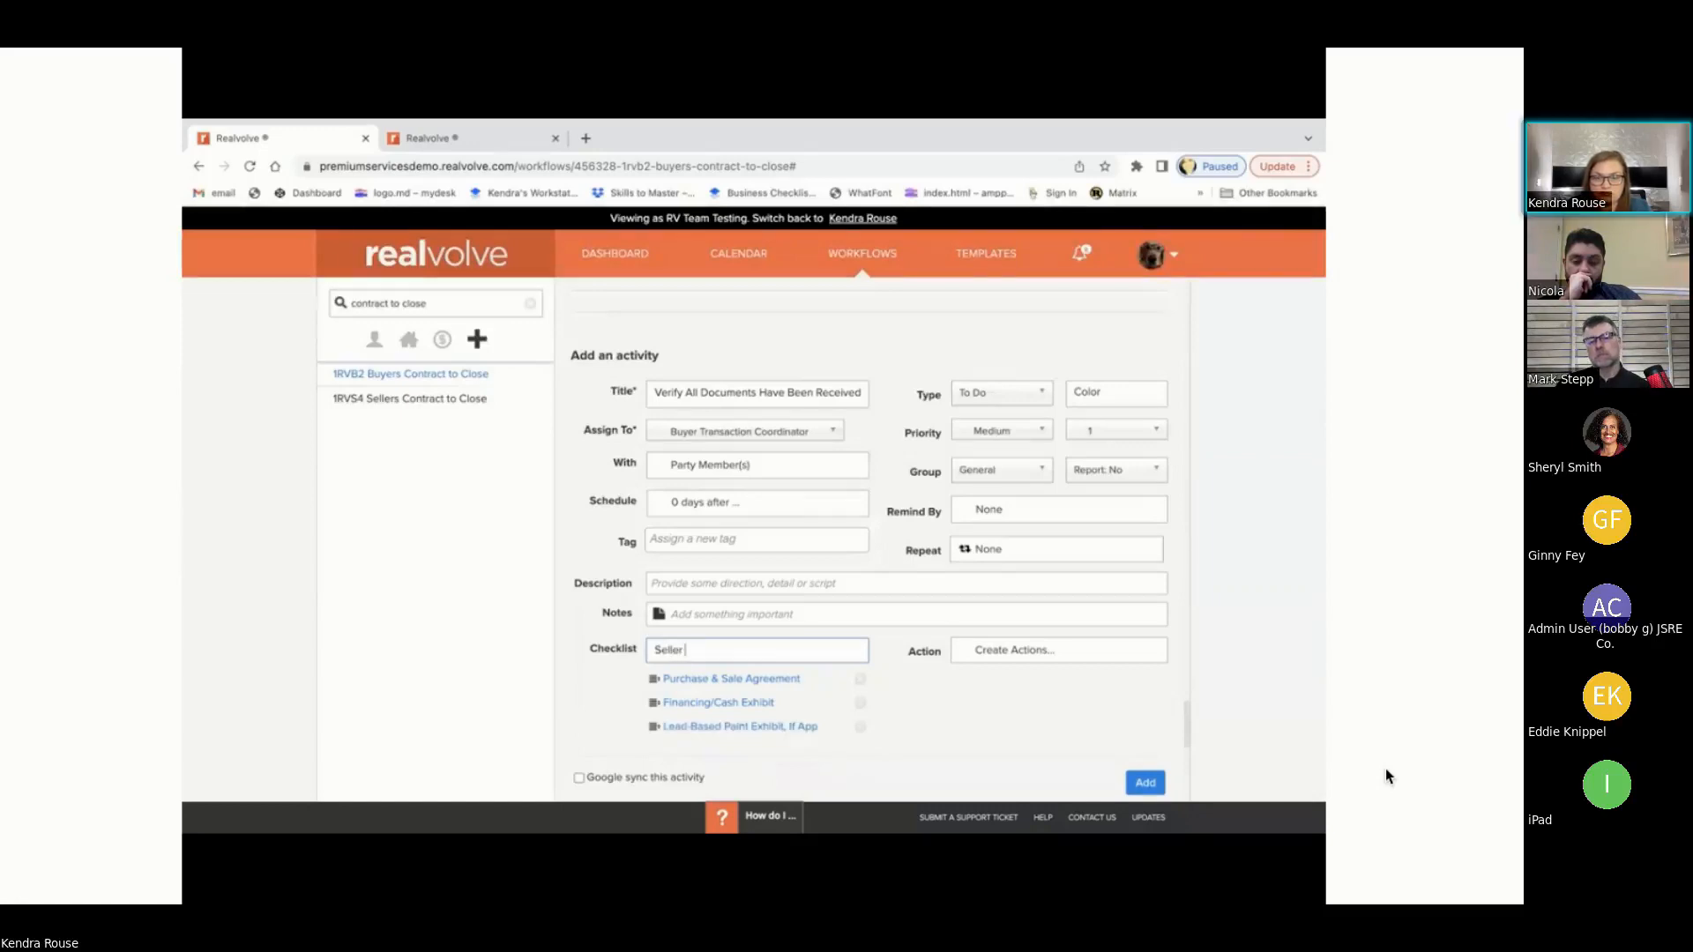
text( Property Dis)
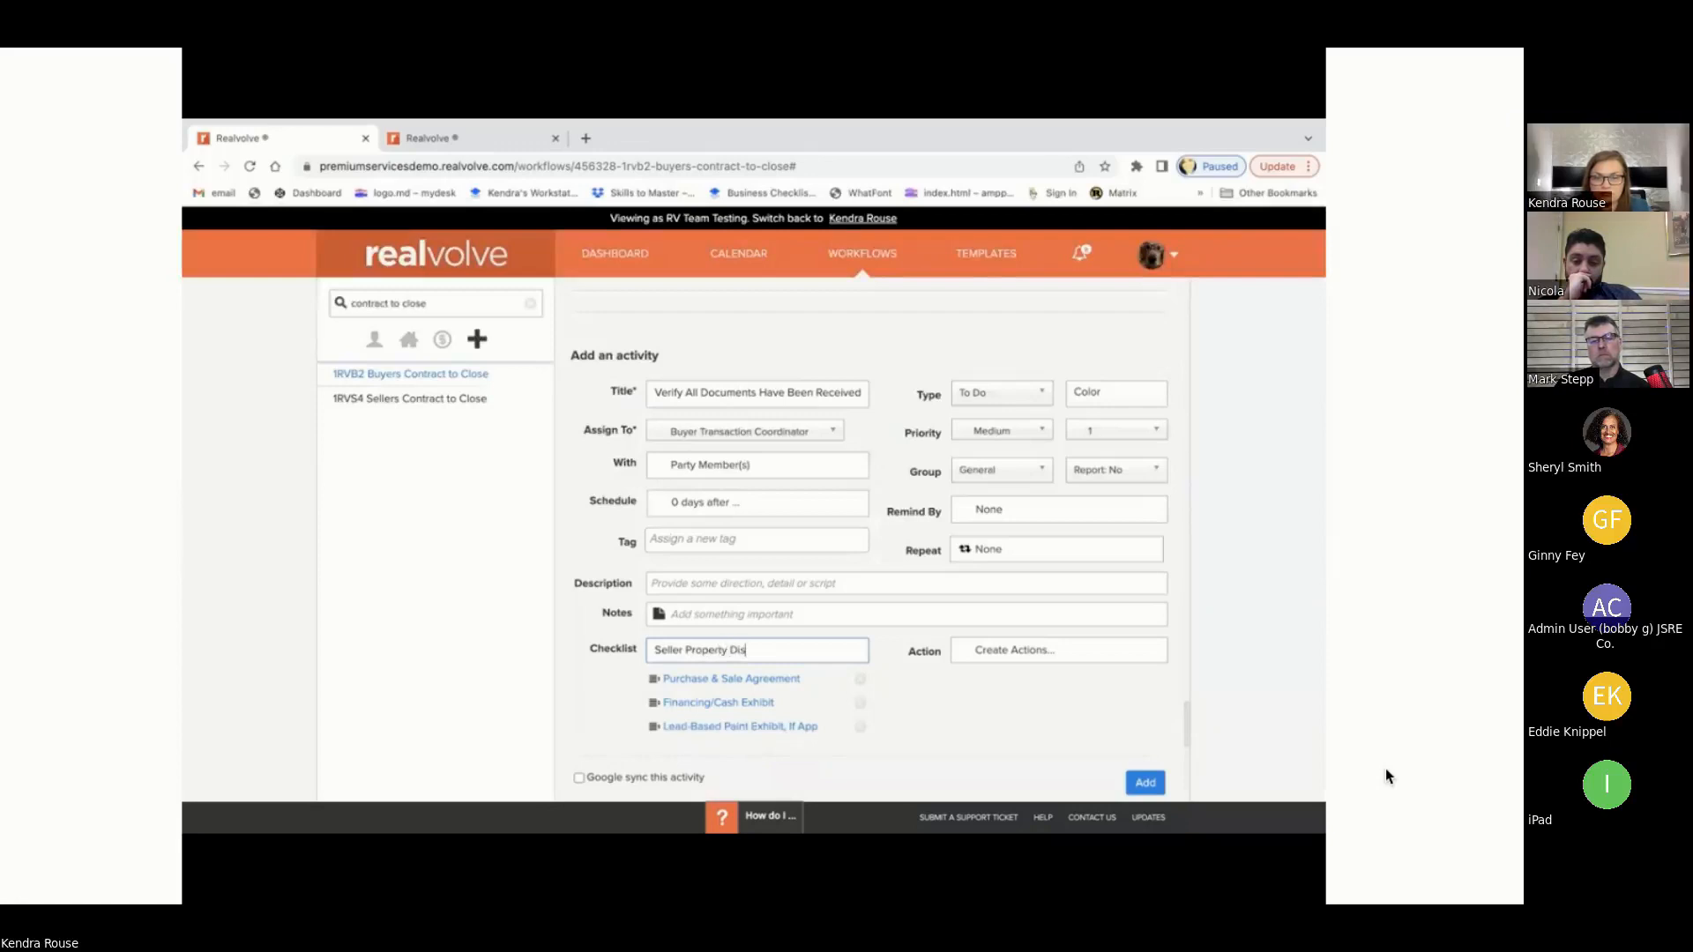
text(closure)
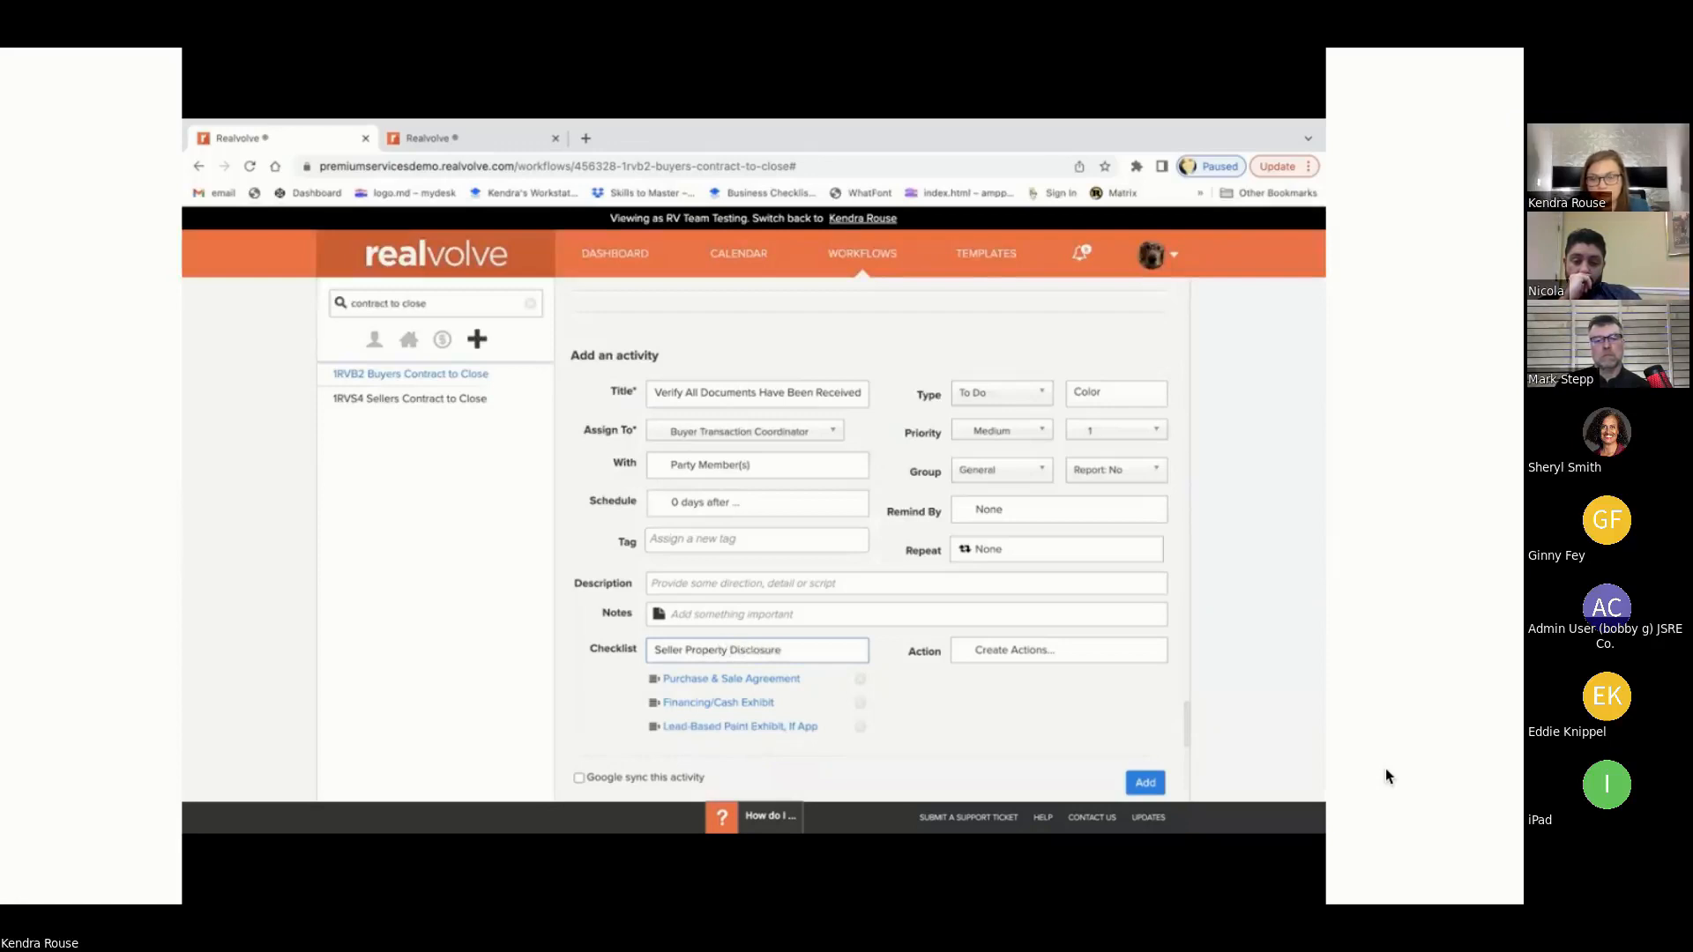
key(Return)
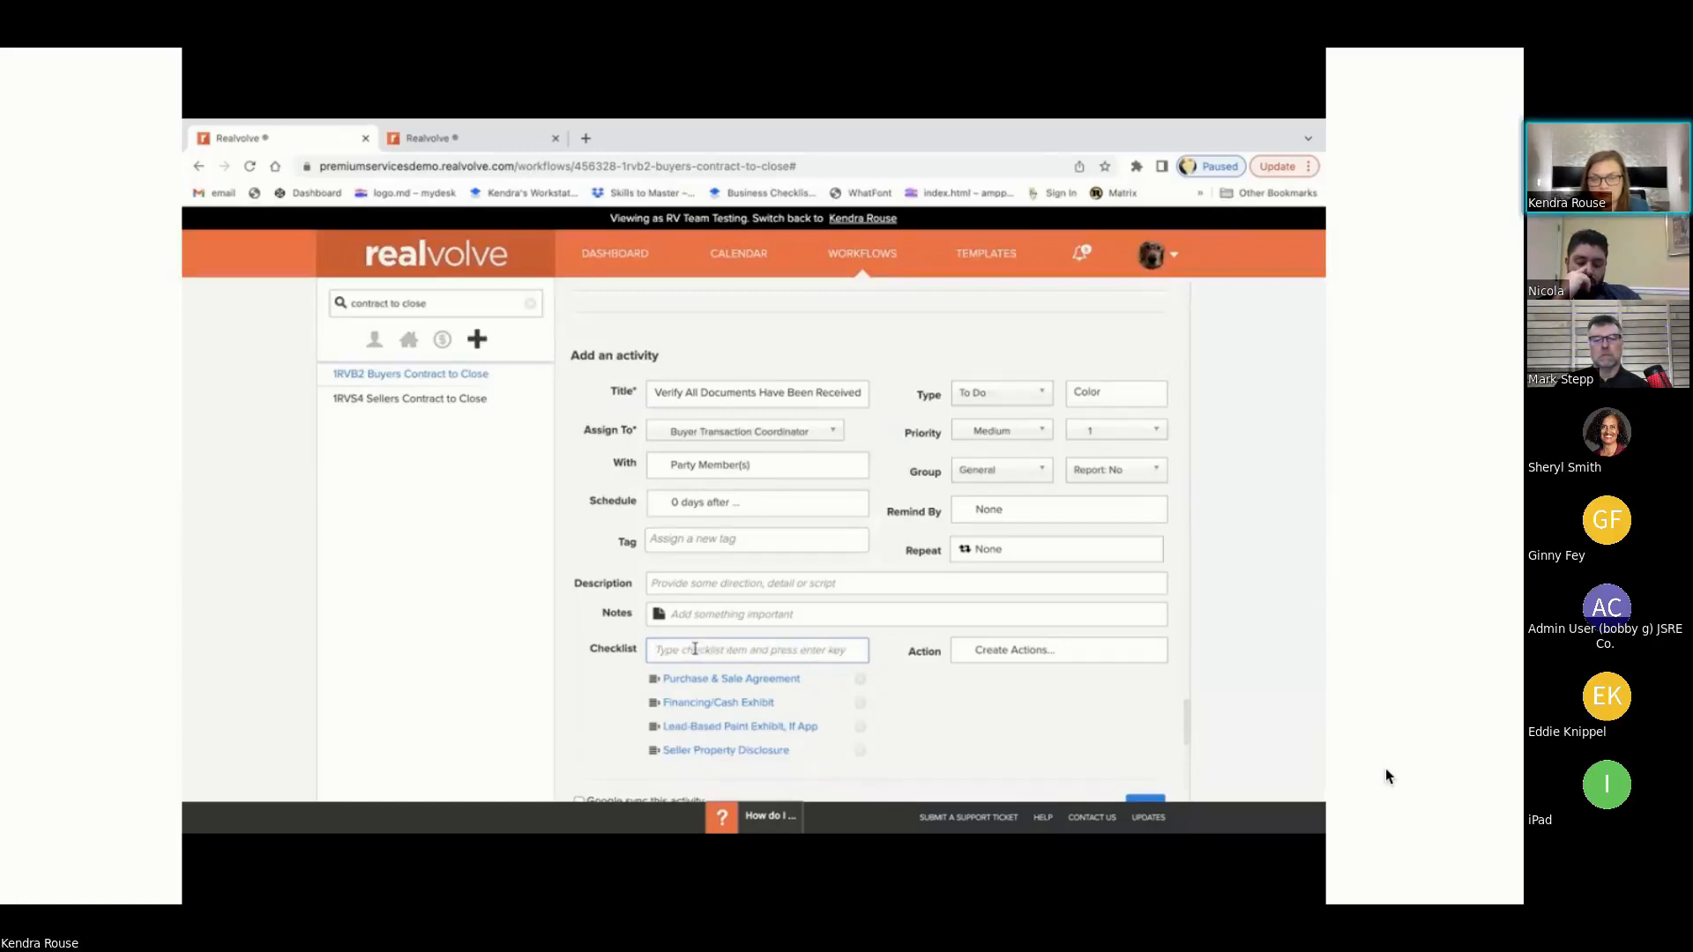
Step: Add "Commission Agreement" to the document checklist and review the listed items
text(Commis)
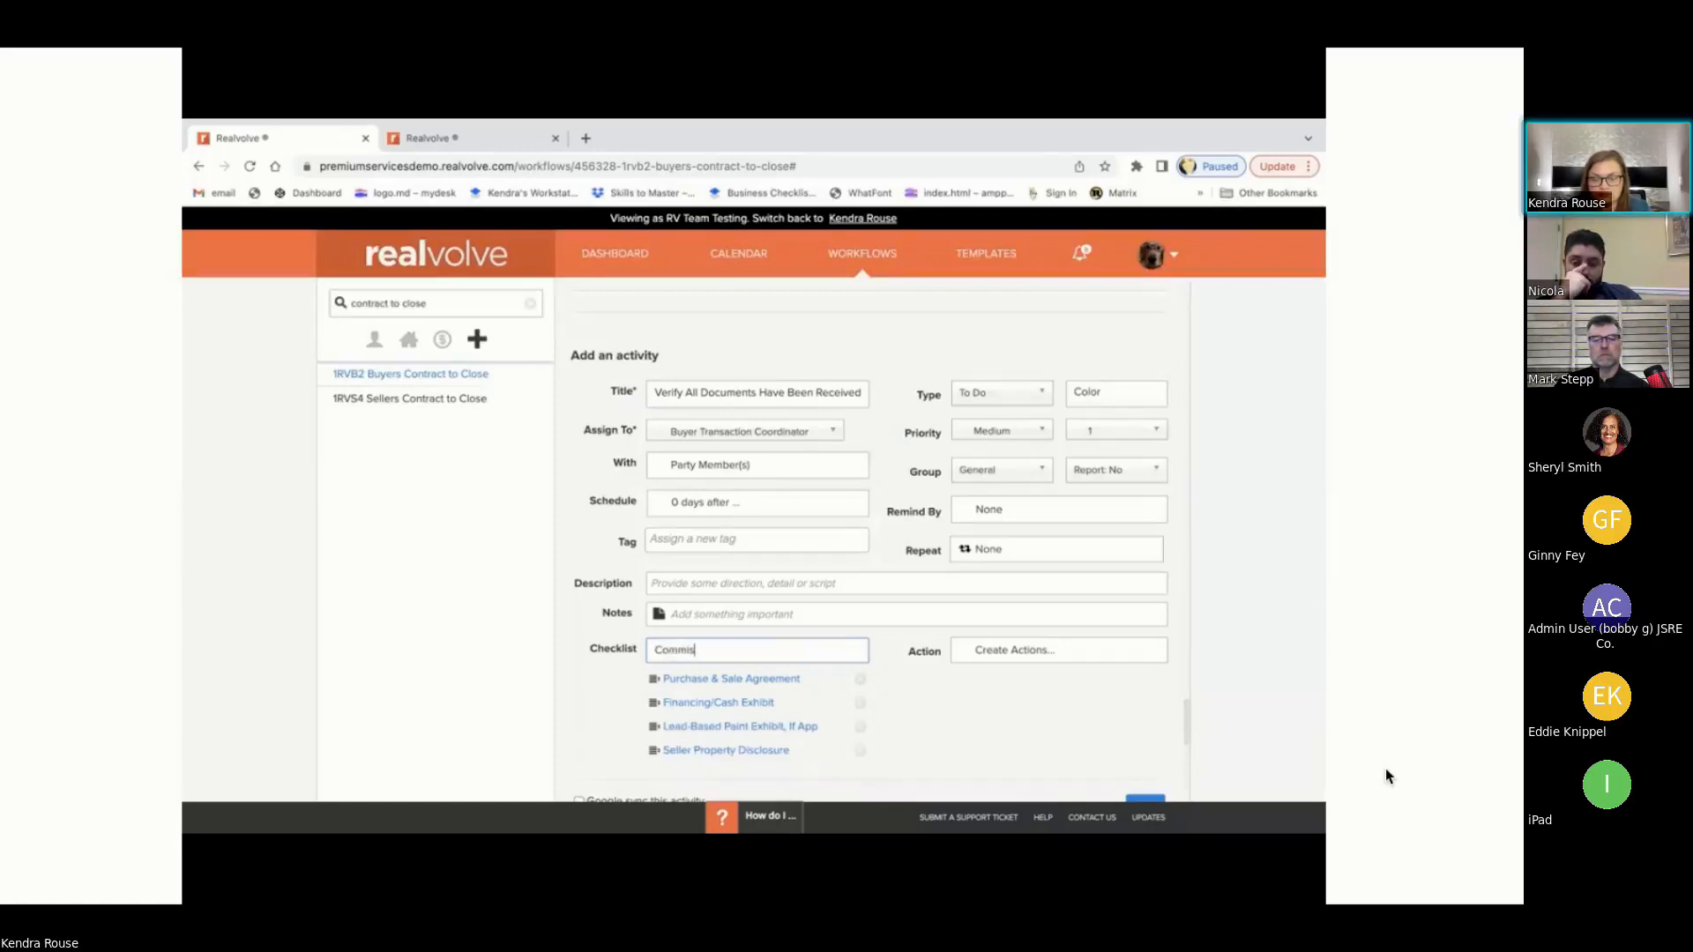
text(sion Agree)
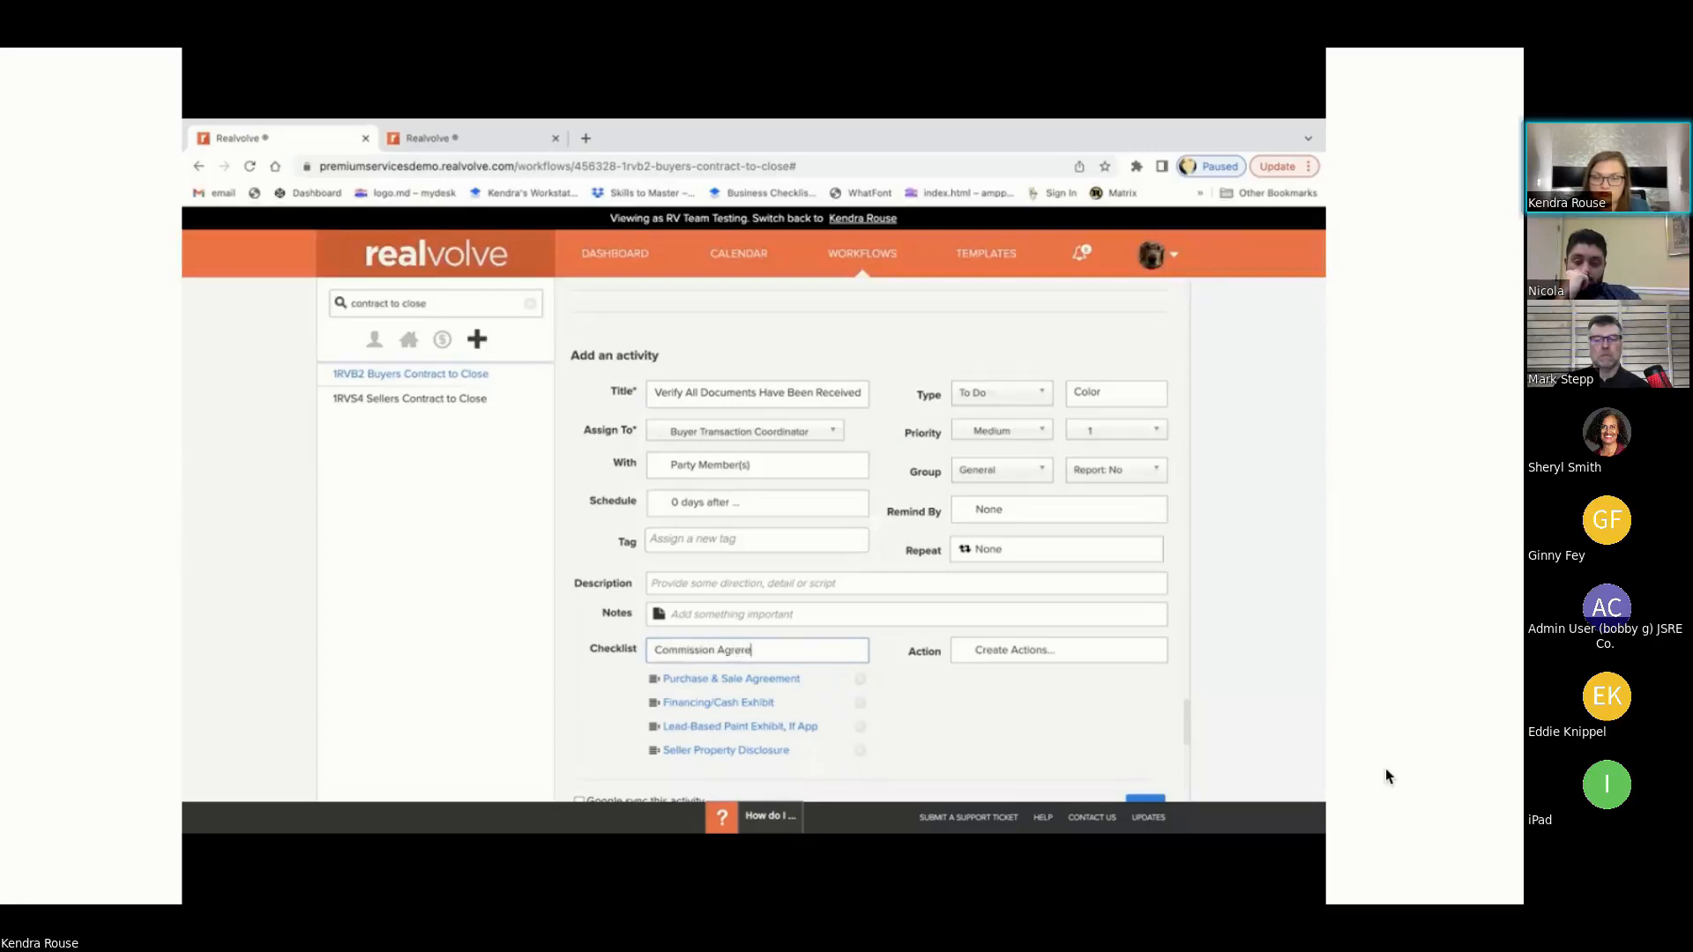
text(ment)
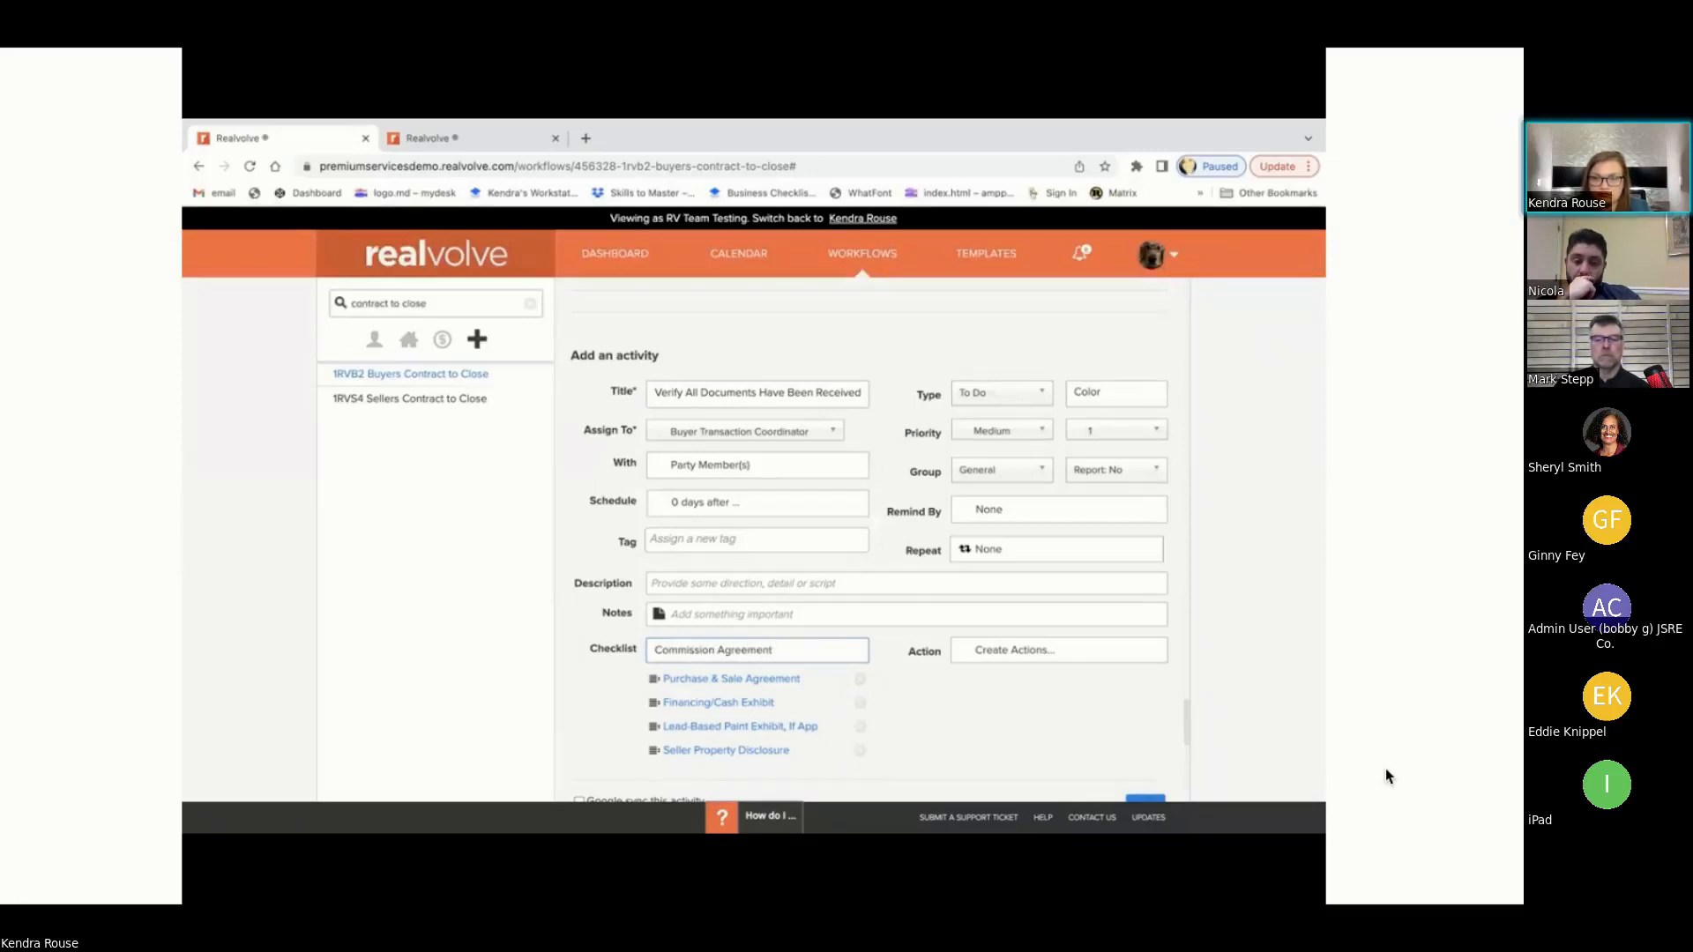
key(Return)
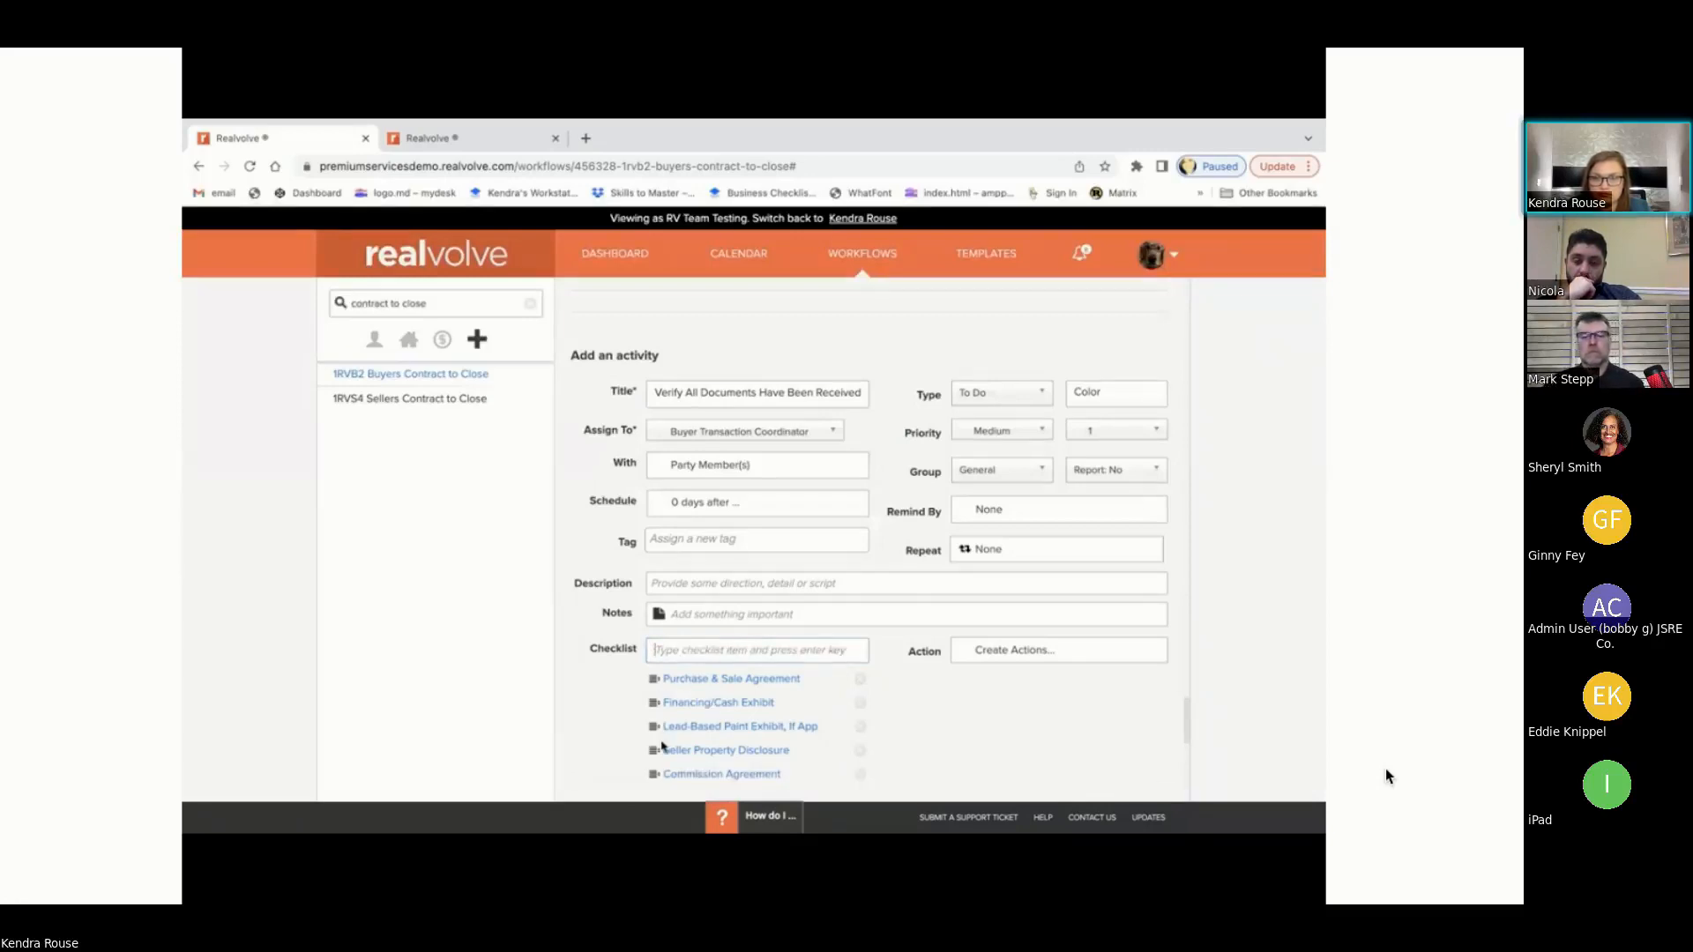
scroll(662, 747, down, 2)
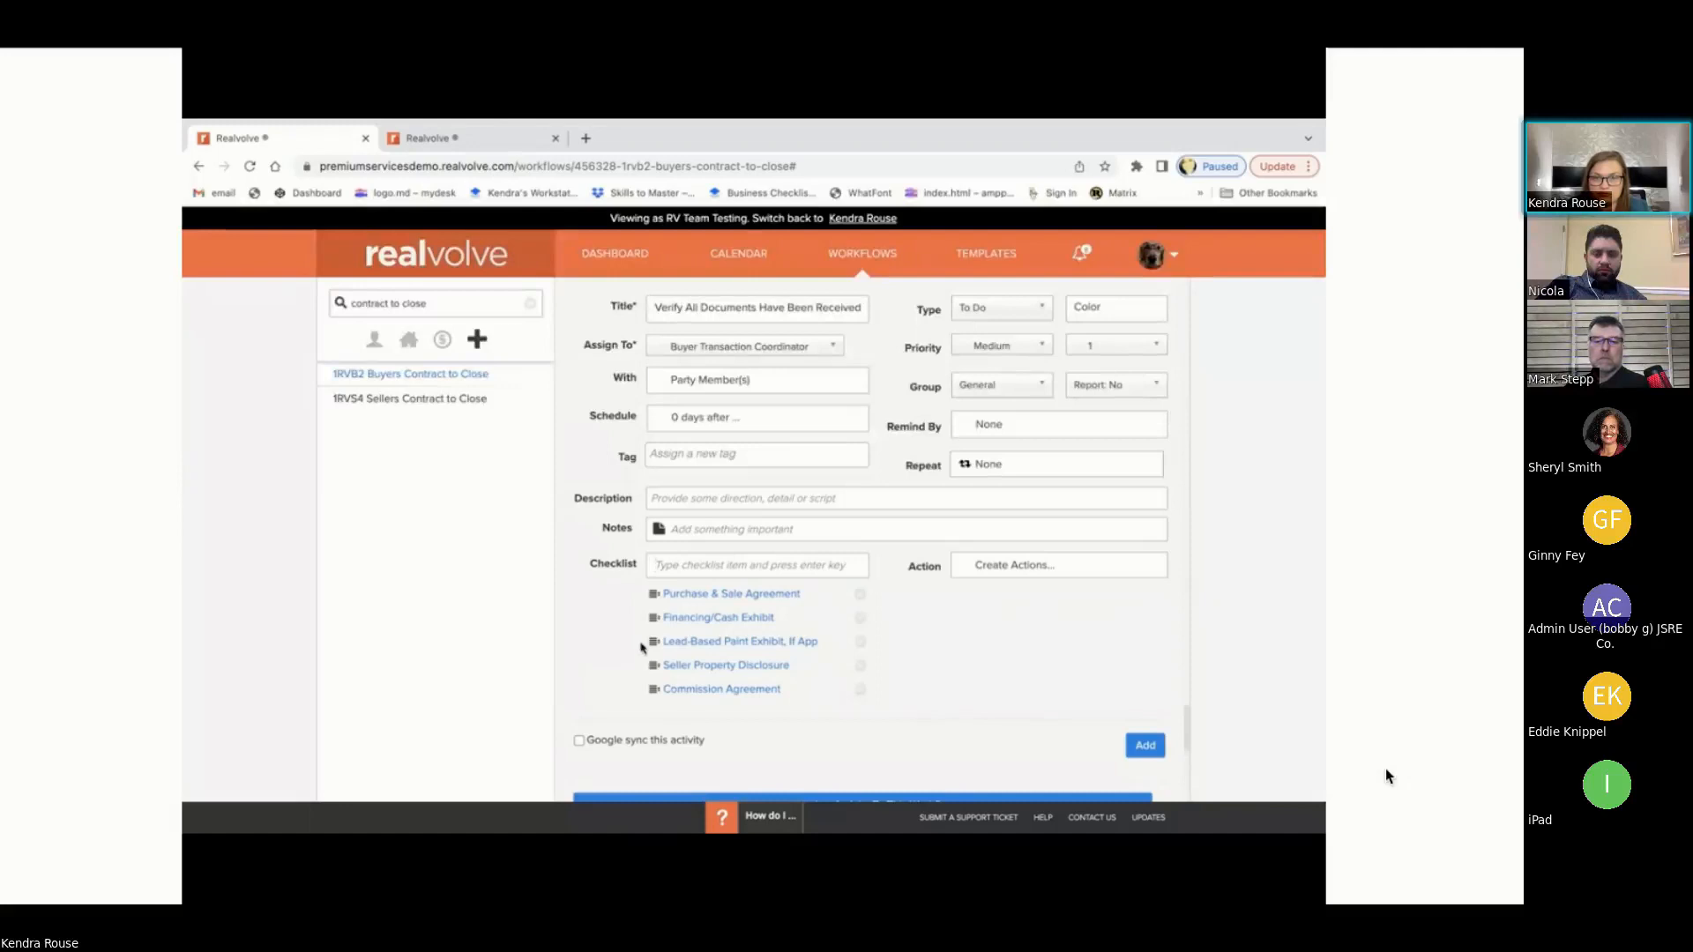
Step: In the message templates open in the other browser tab, author a new template titled "1RVB2 TC Request for New Contract Documents"
click(472, 137)
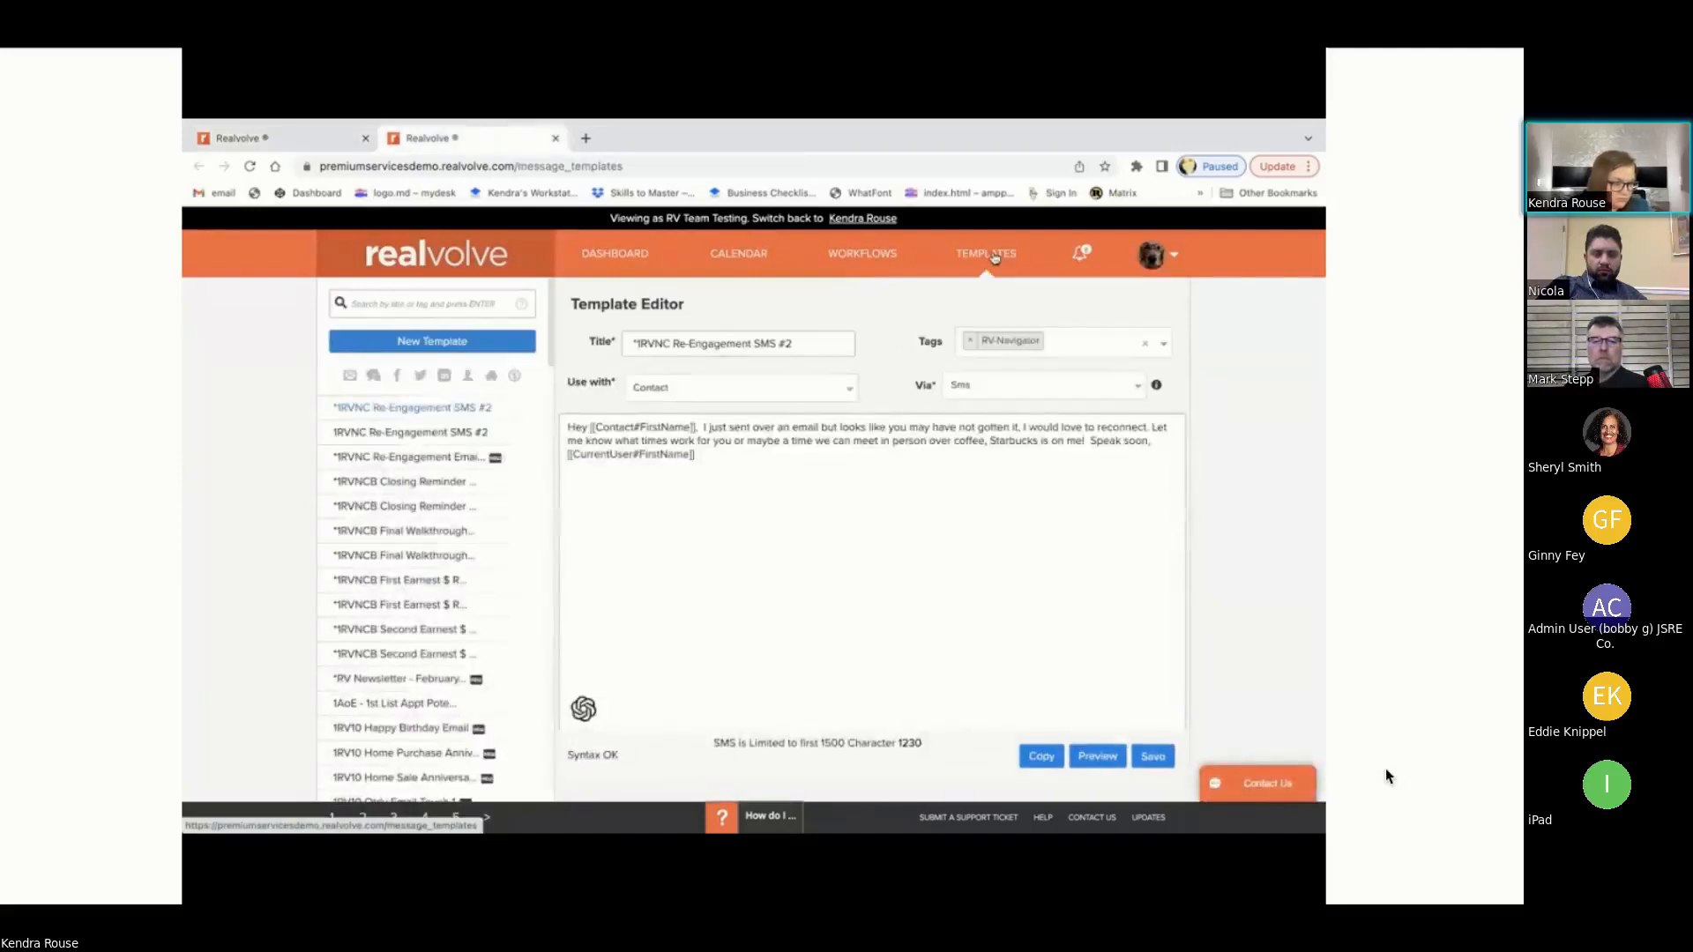
click(419, 344)
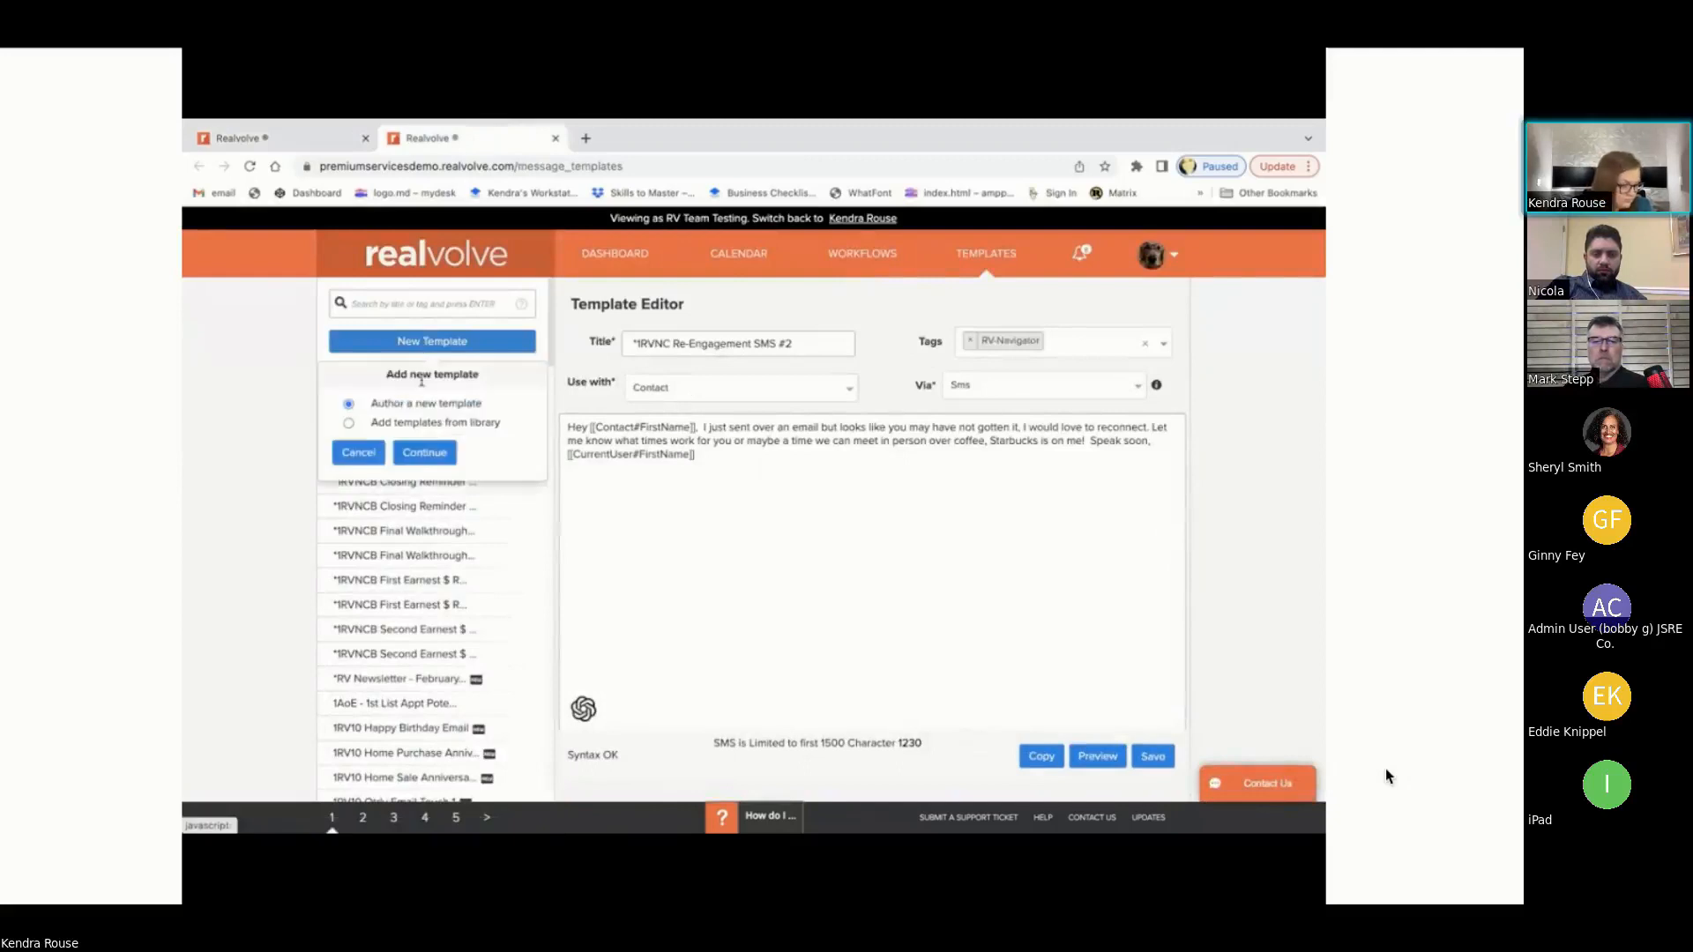
click(424, 450)
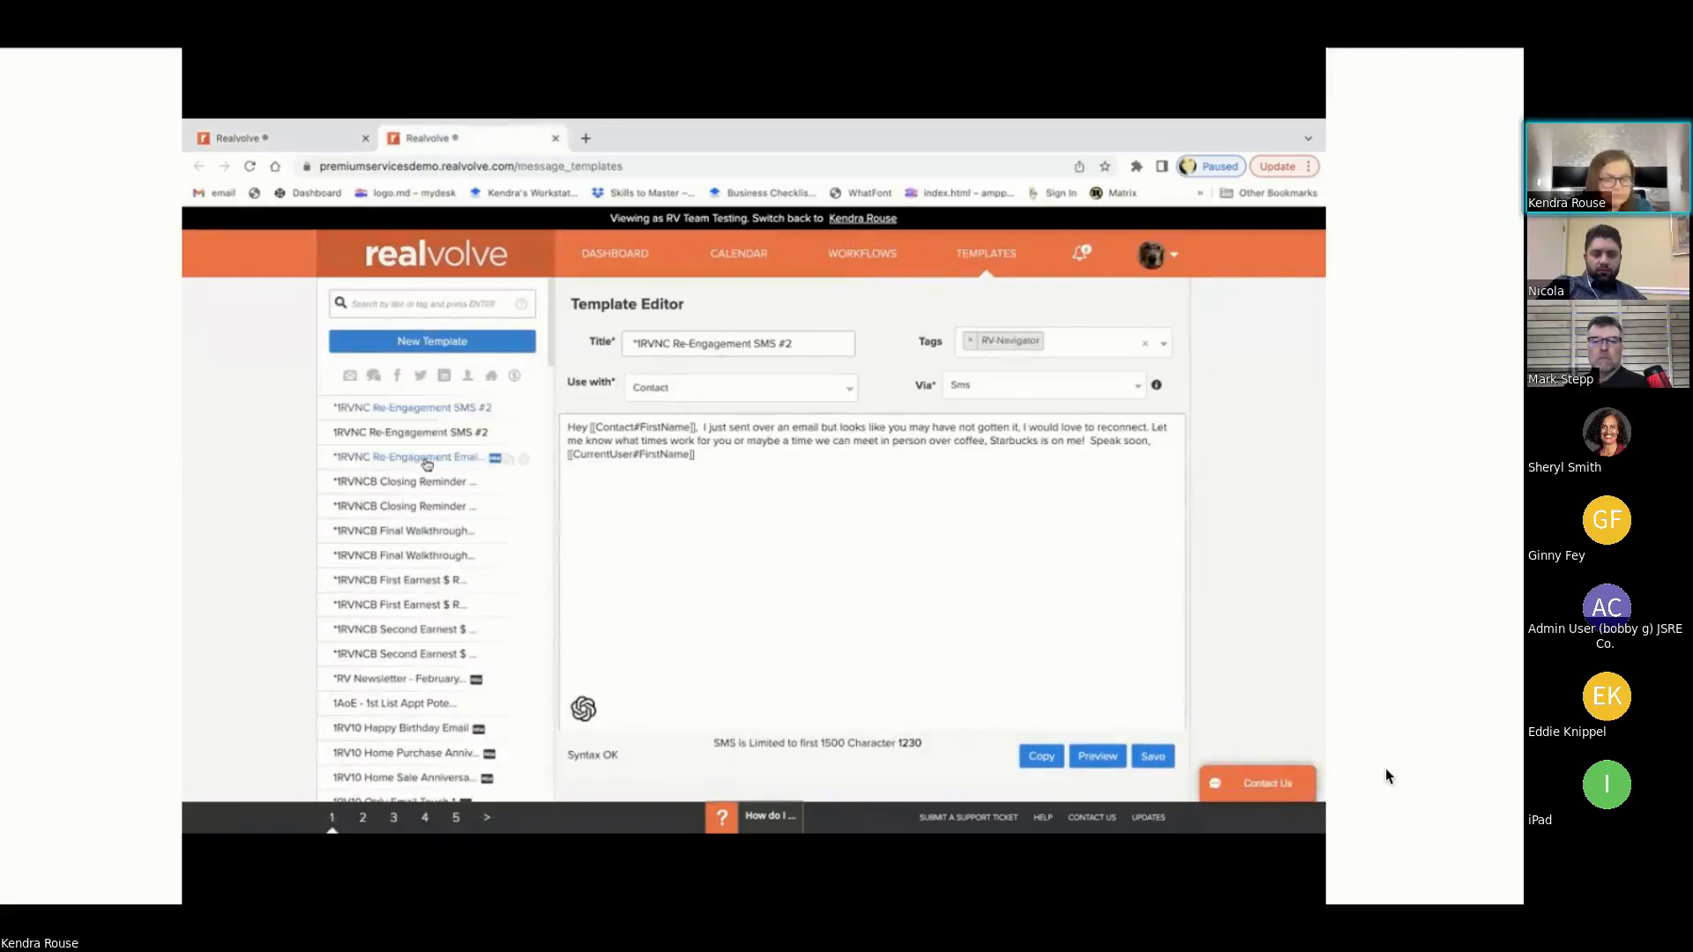
click(733, 345)
text(1)
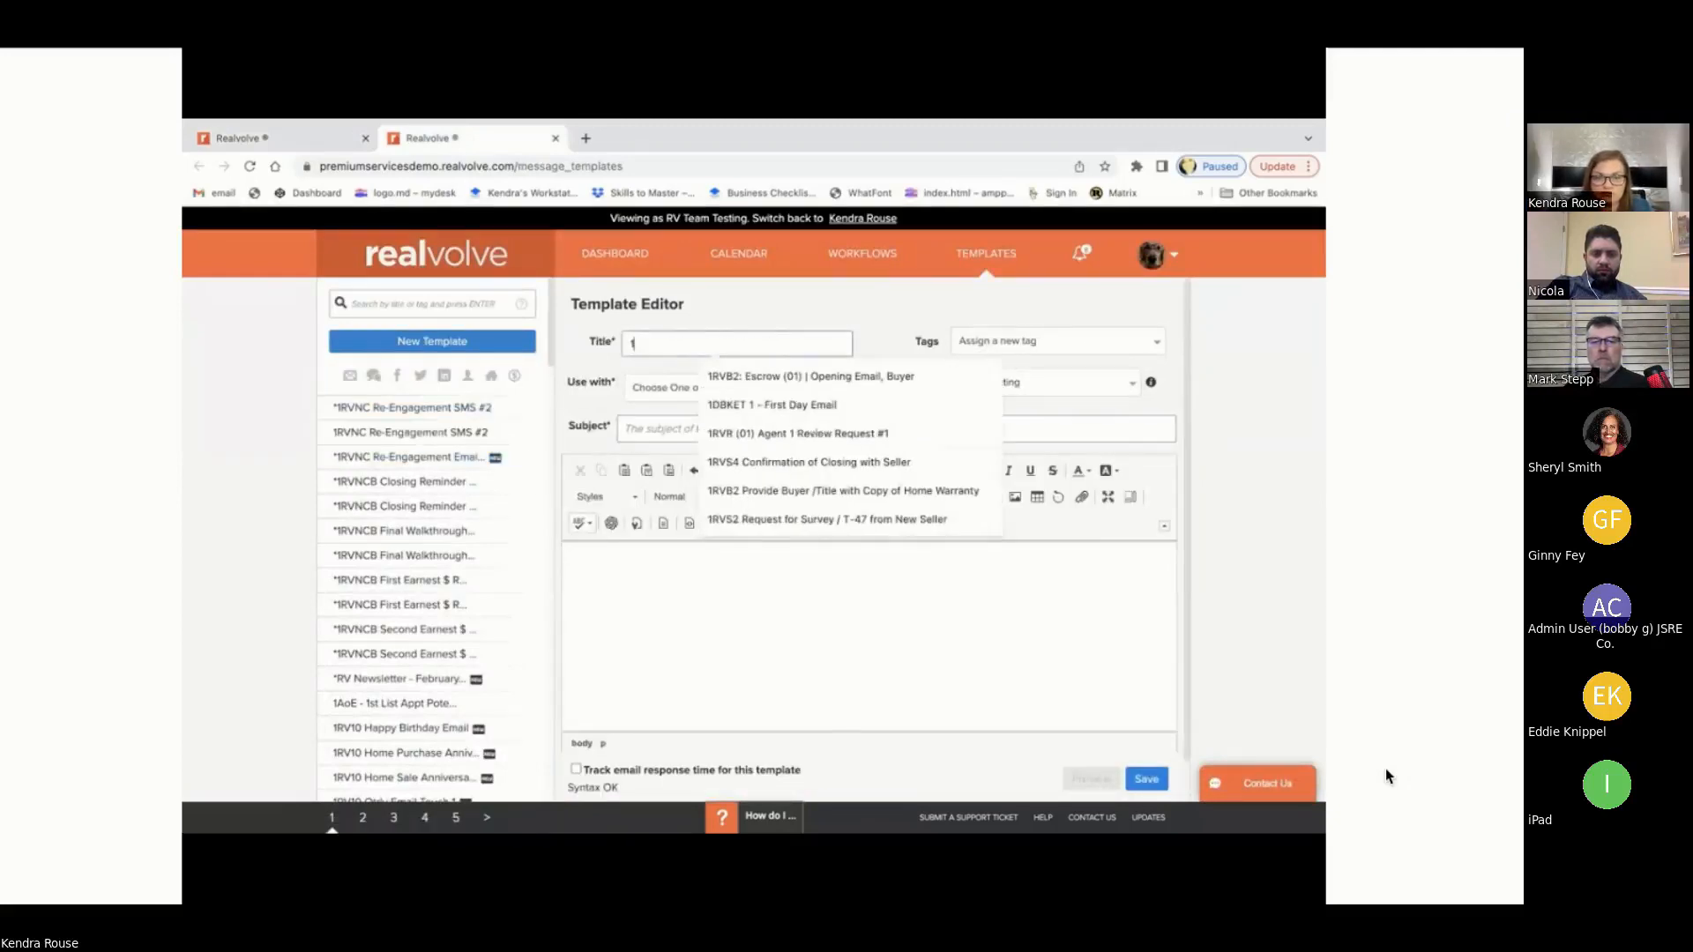
text(RVB2 )
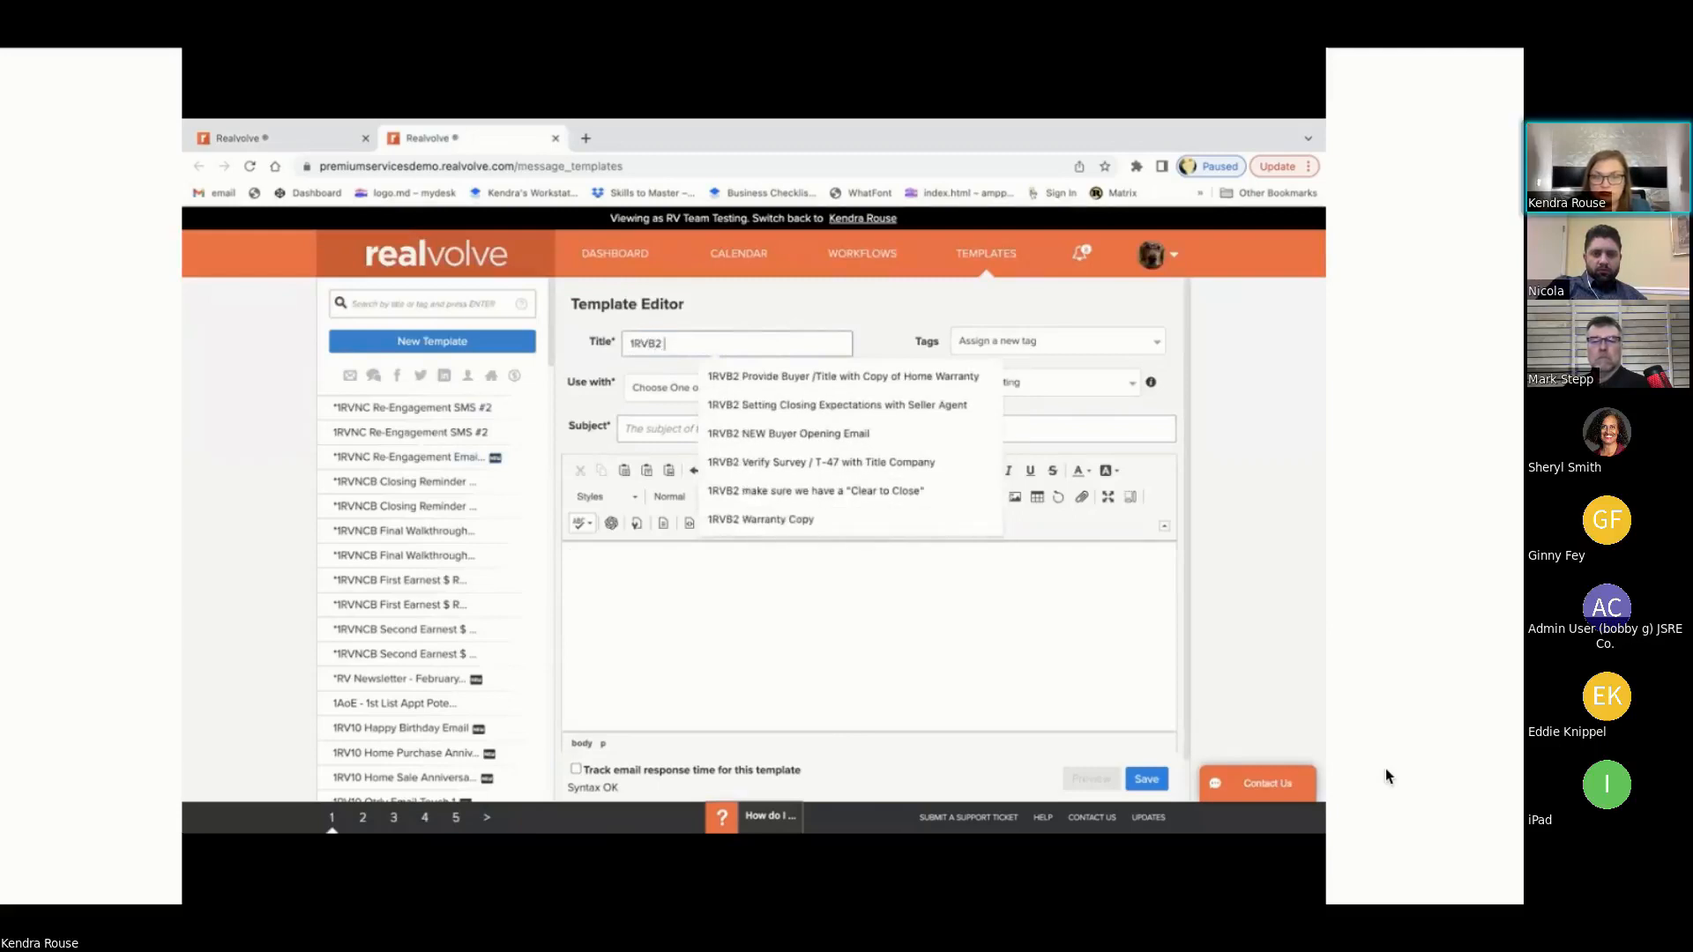
text(T)
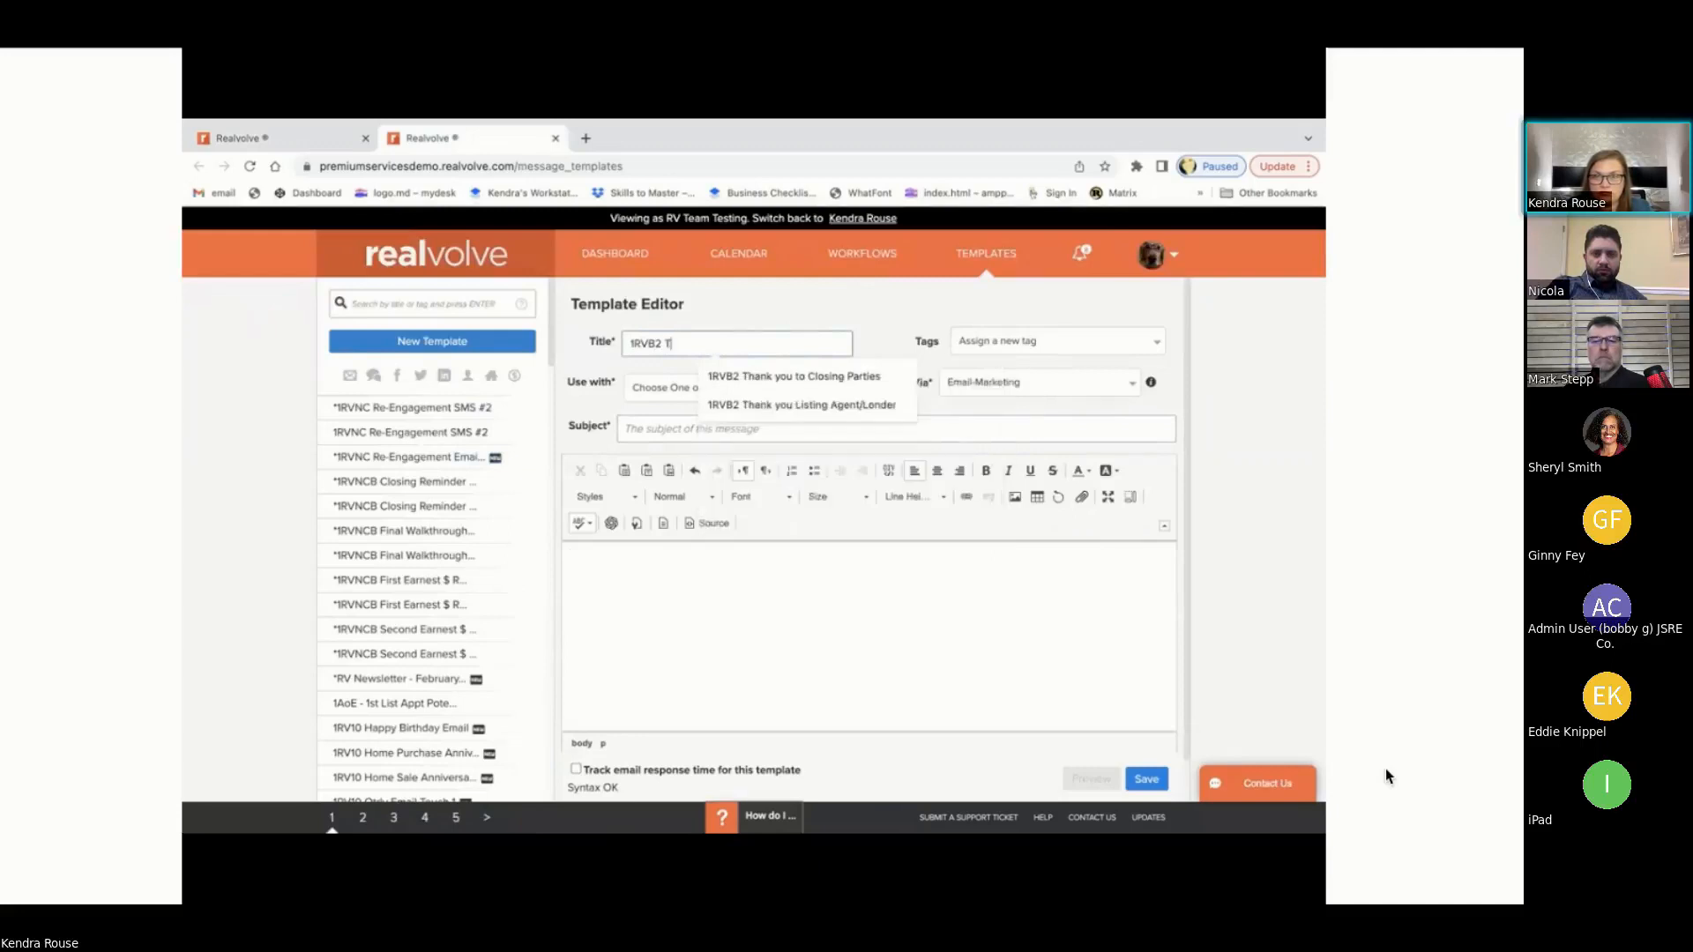
text(C Reques)
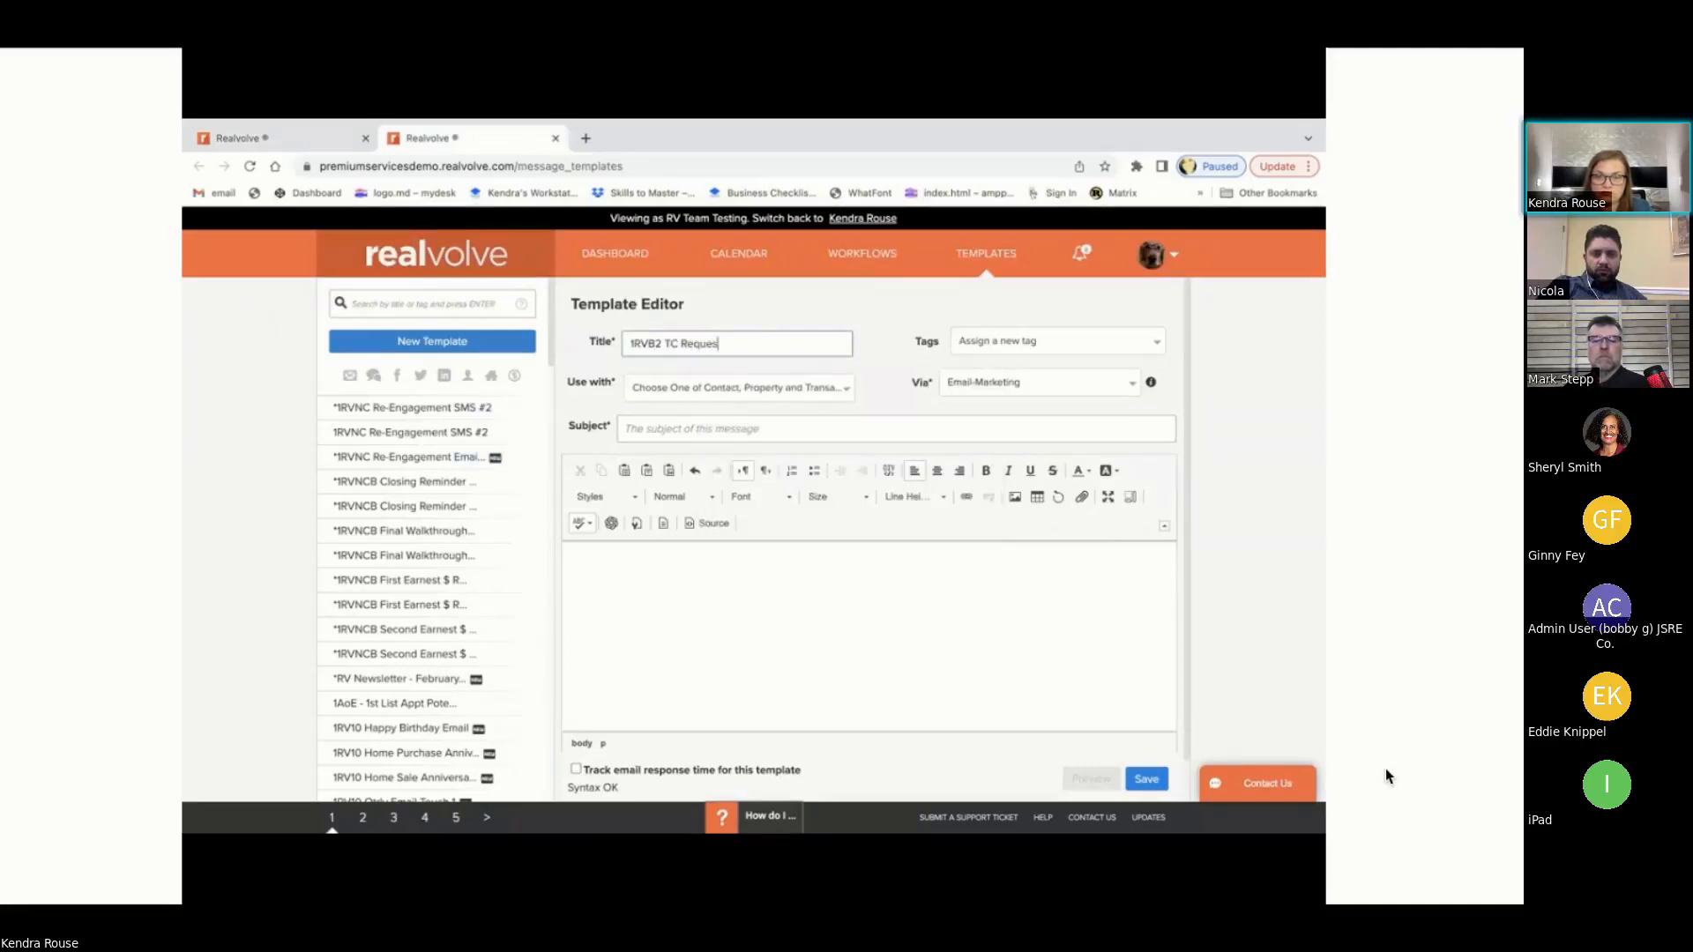
text(t for Ex)
key(BackSpace)
text(New Con)
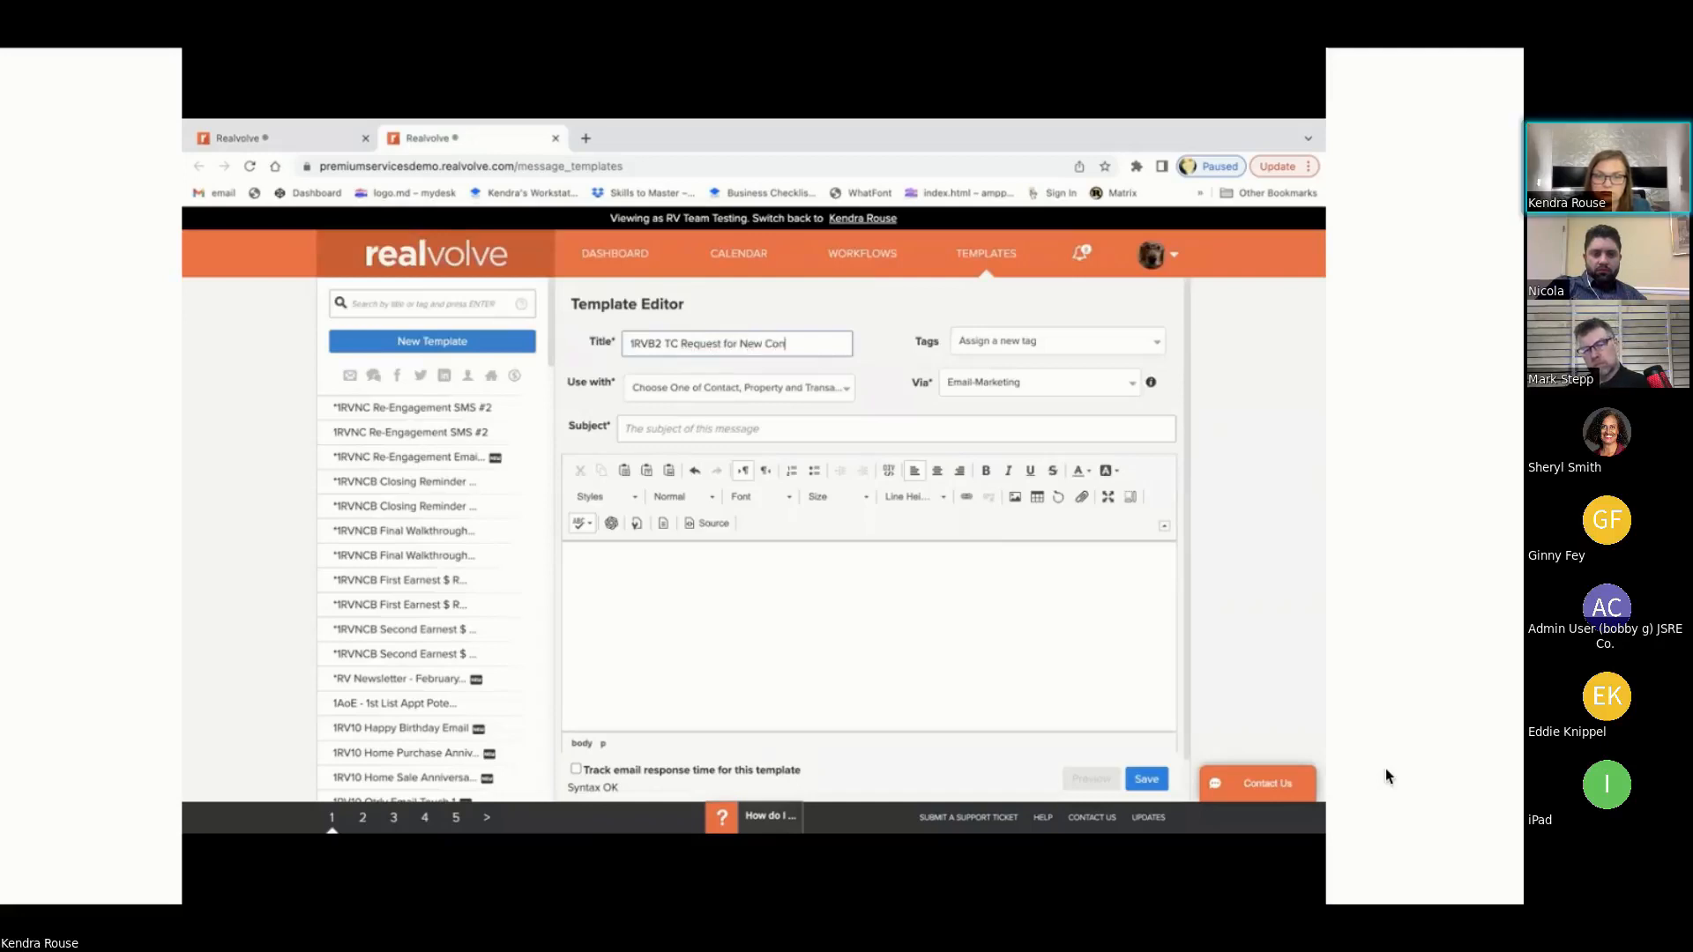
text(tract Documents)
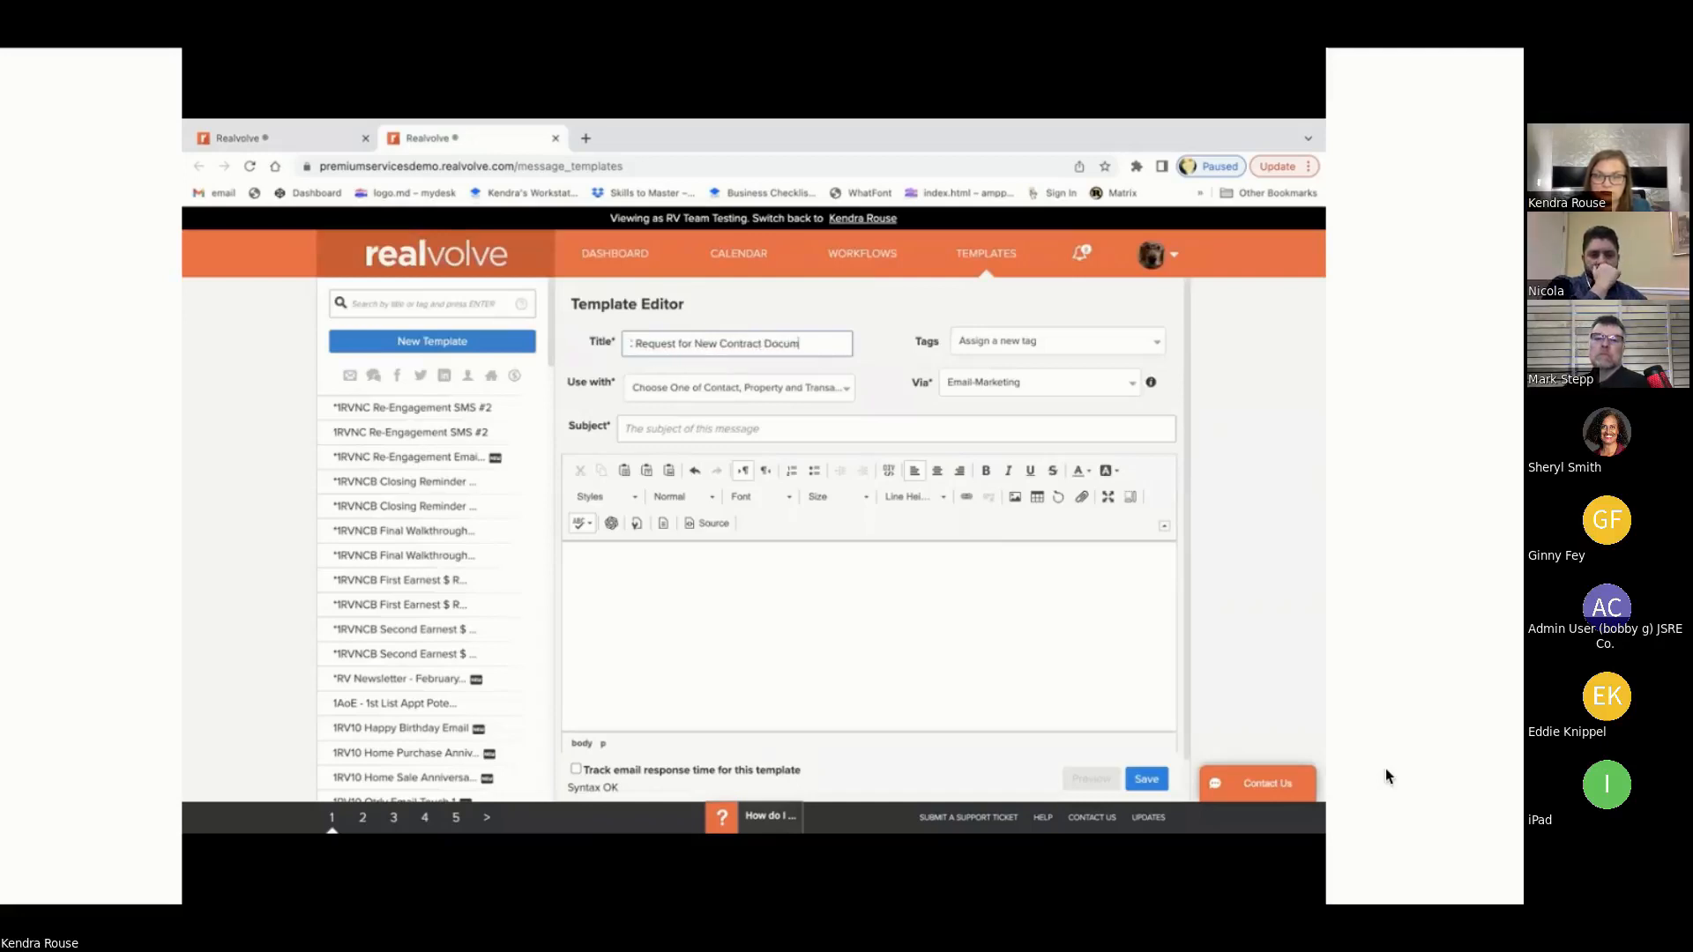
Step: Set the template for use with Transaction and write the subject "Request for Additional Documents on [[Transaction#StreetNumber]] [[Transaction#StreetName]]"
click(729, 389)
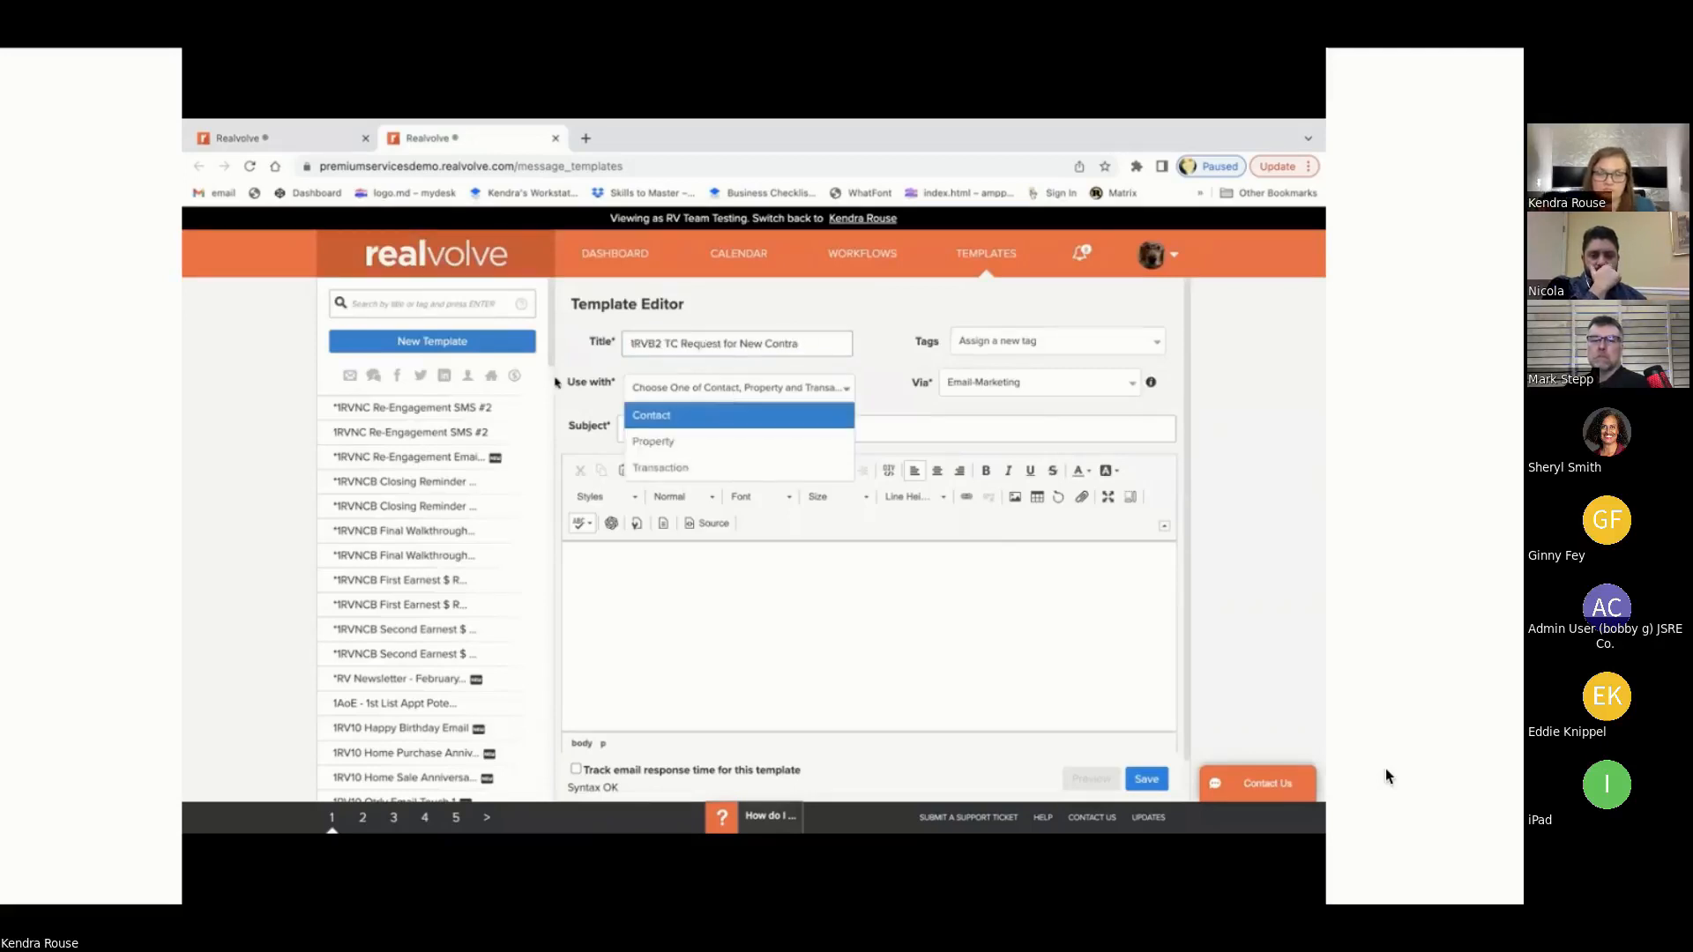
click(668, 470)
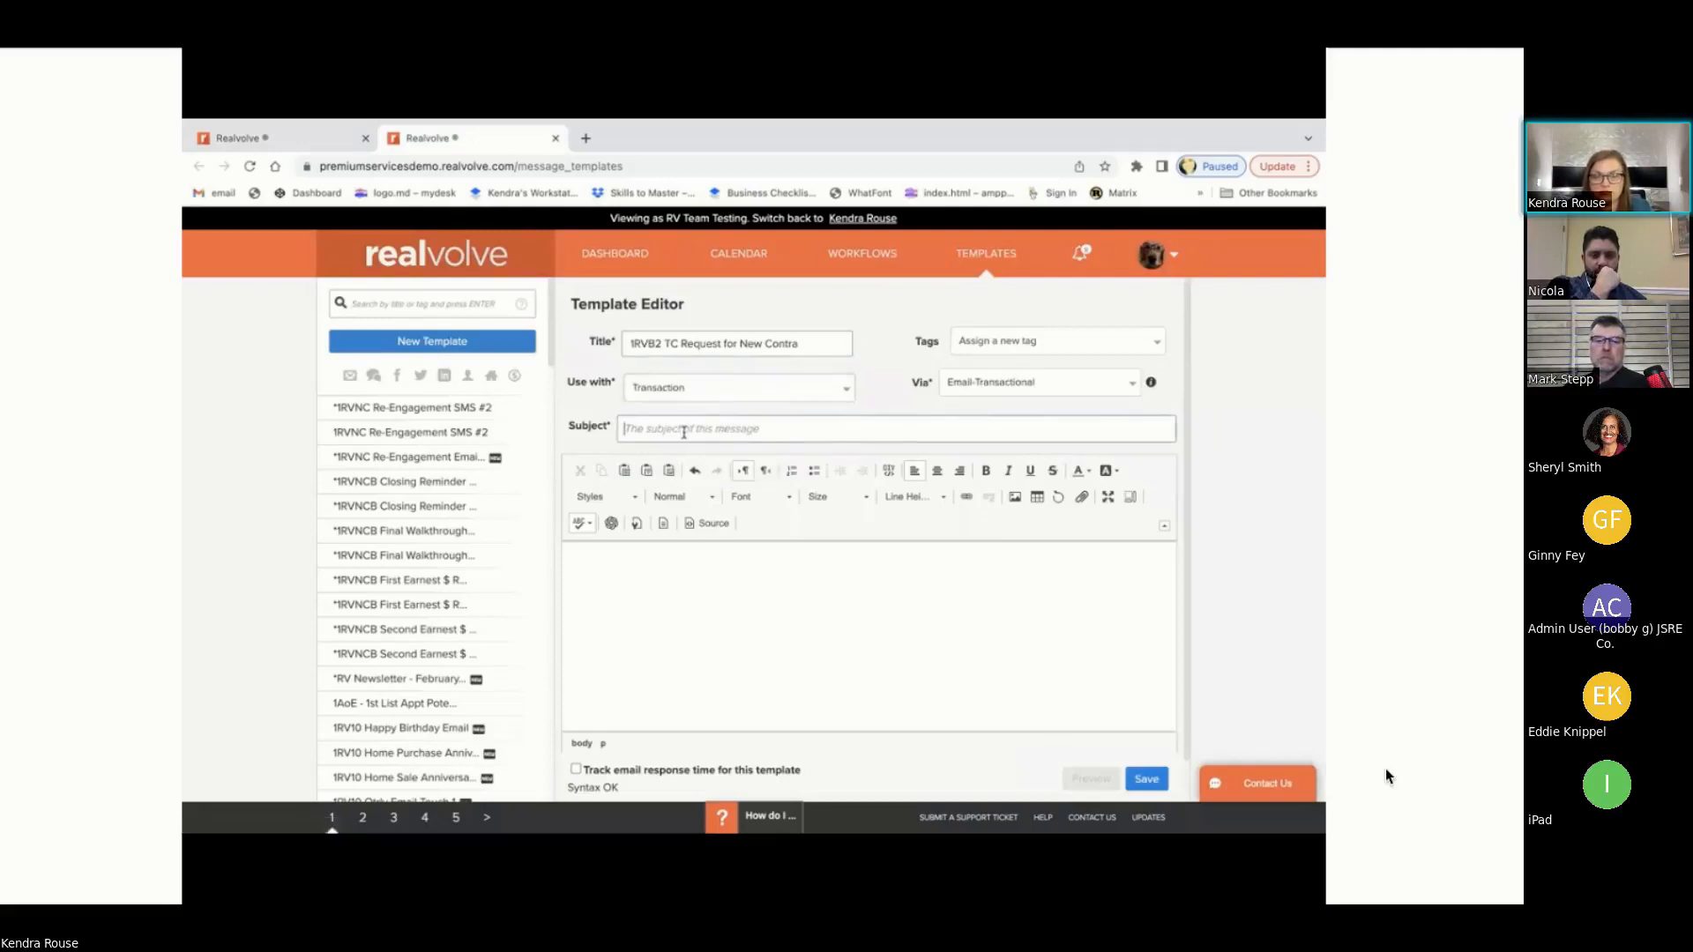
text(Request for )
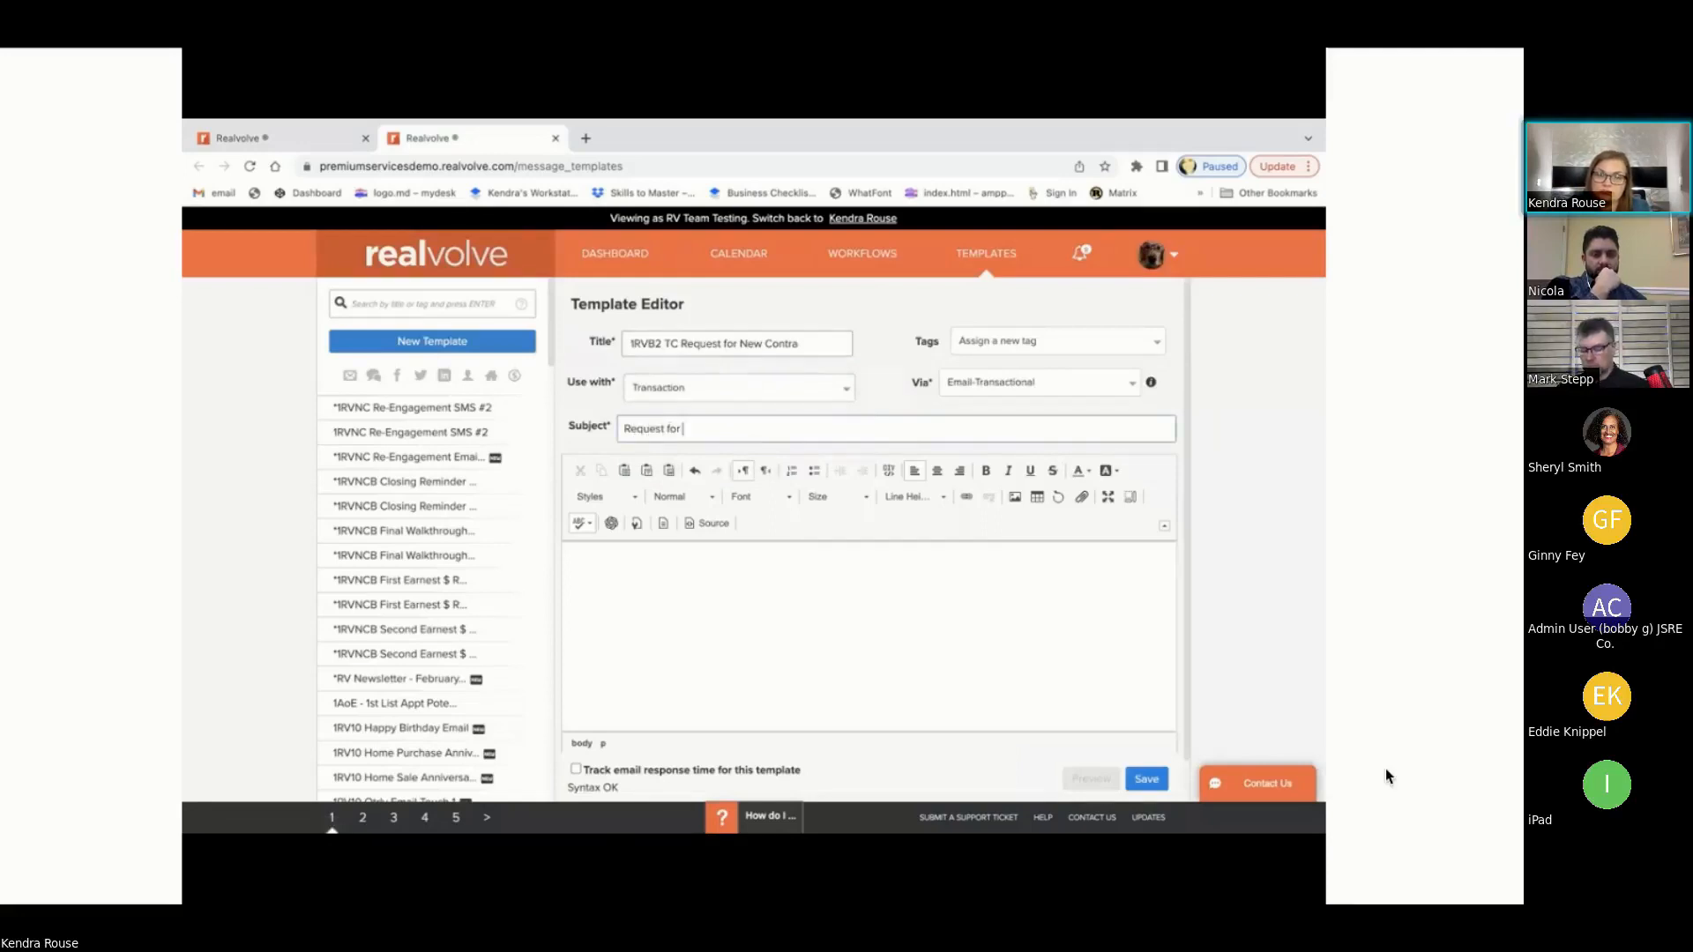
text(Additional Doc)
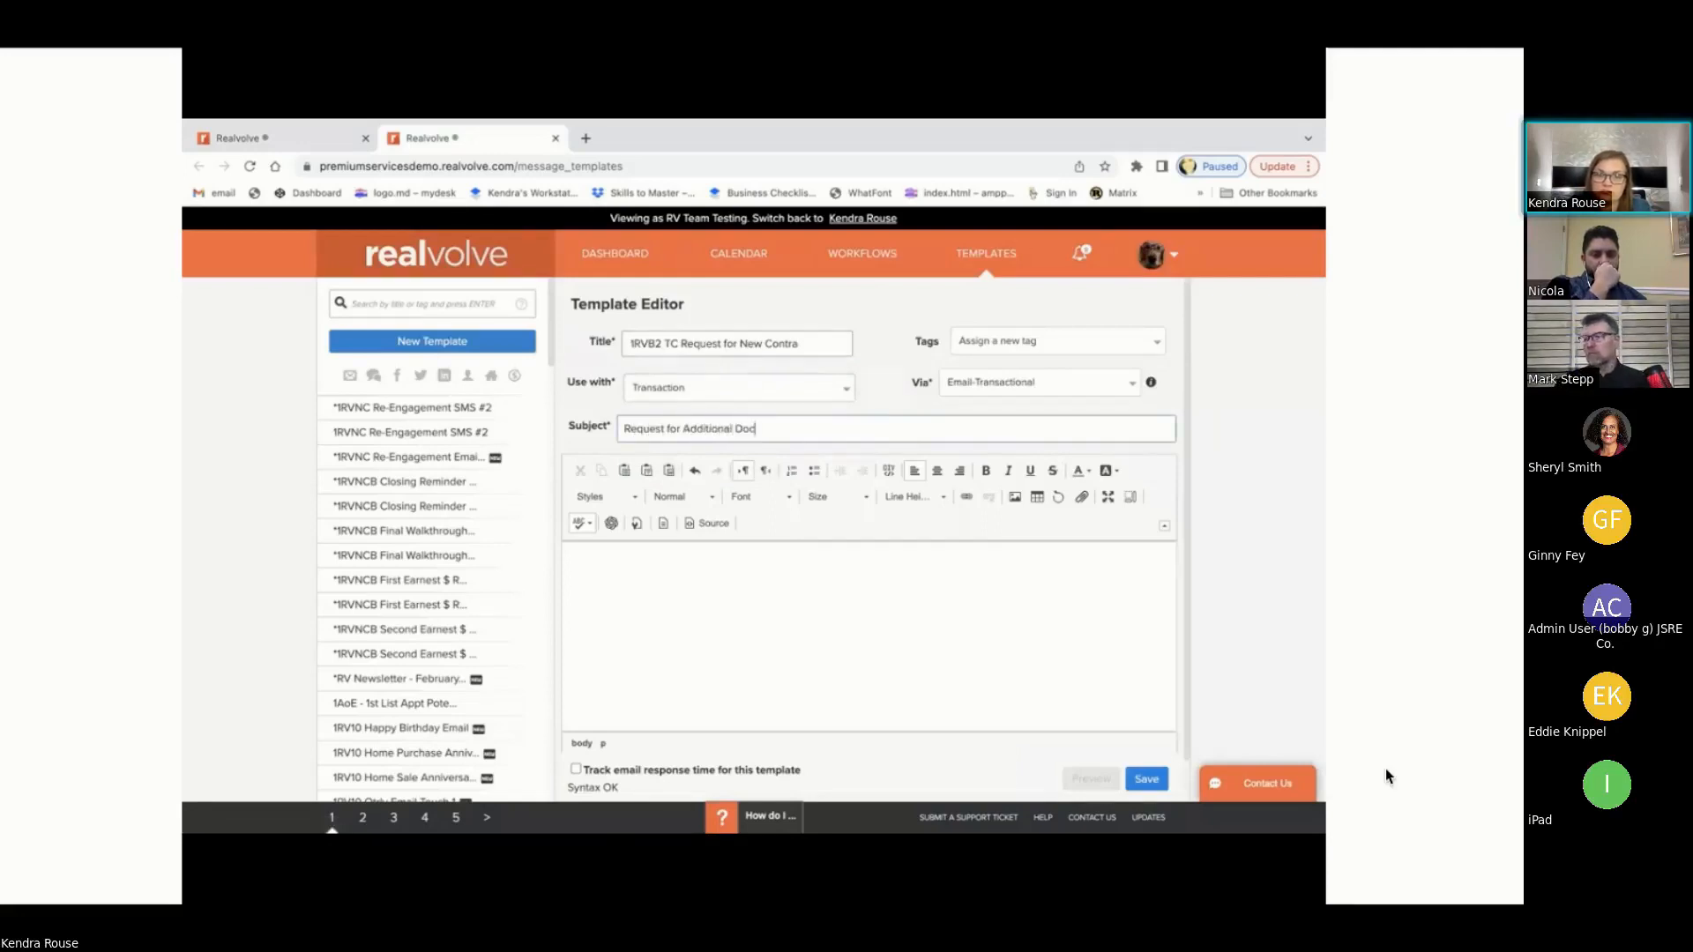
text(umen)
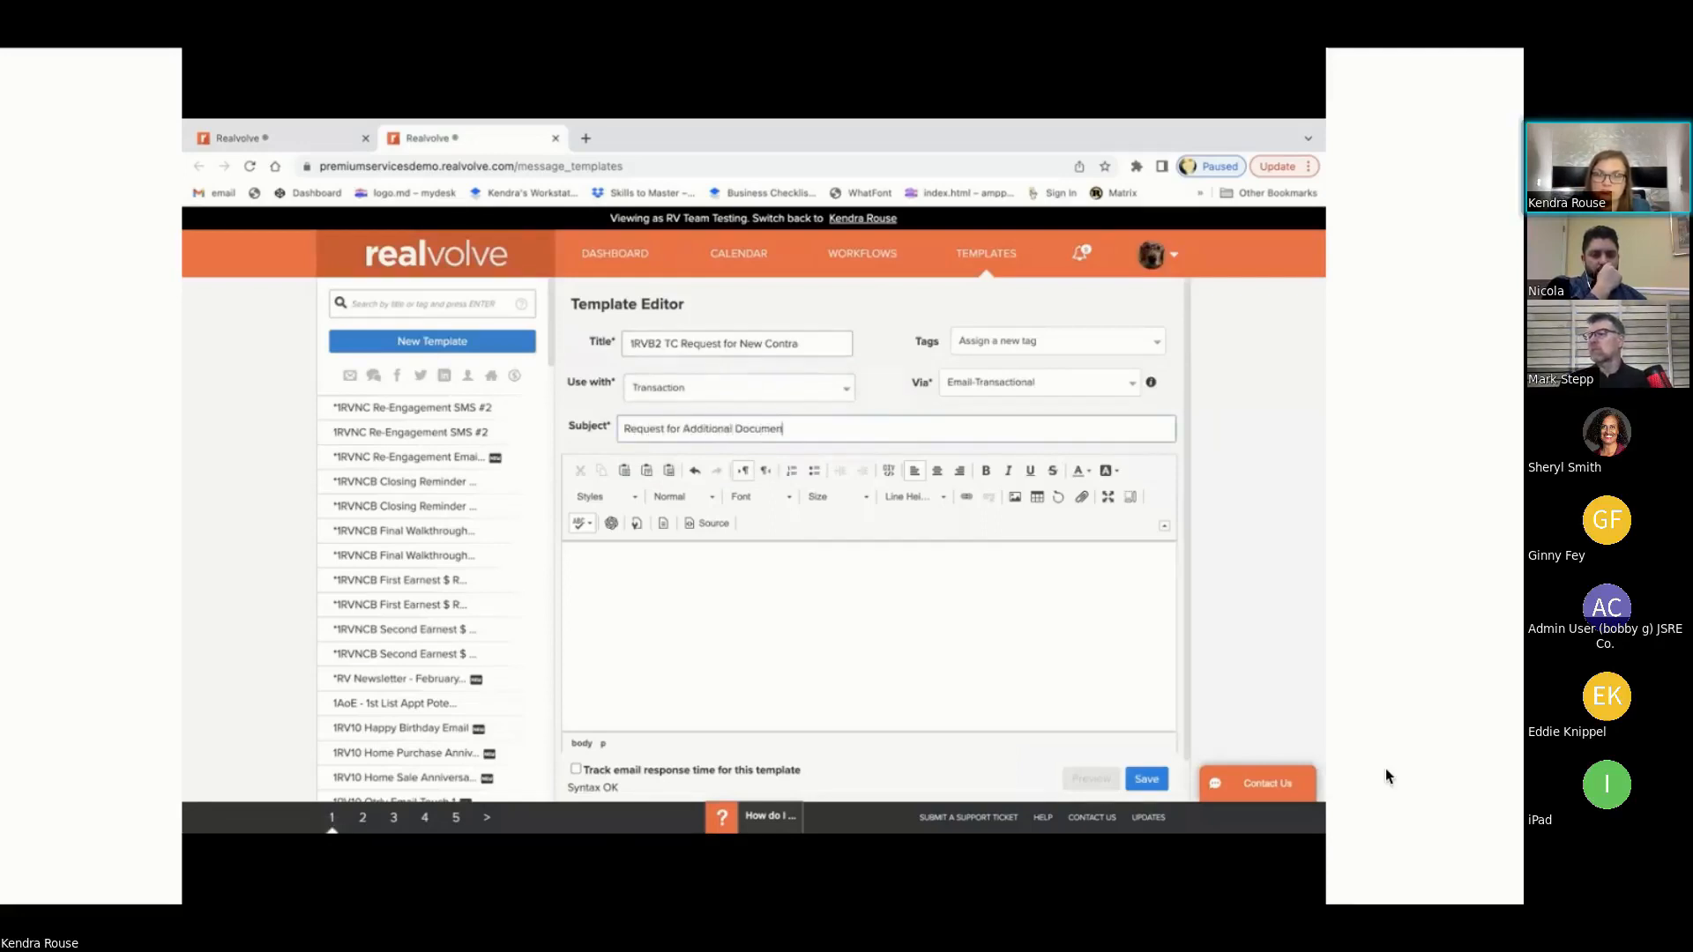
text(ts on)
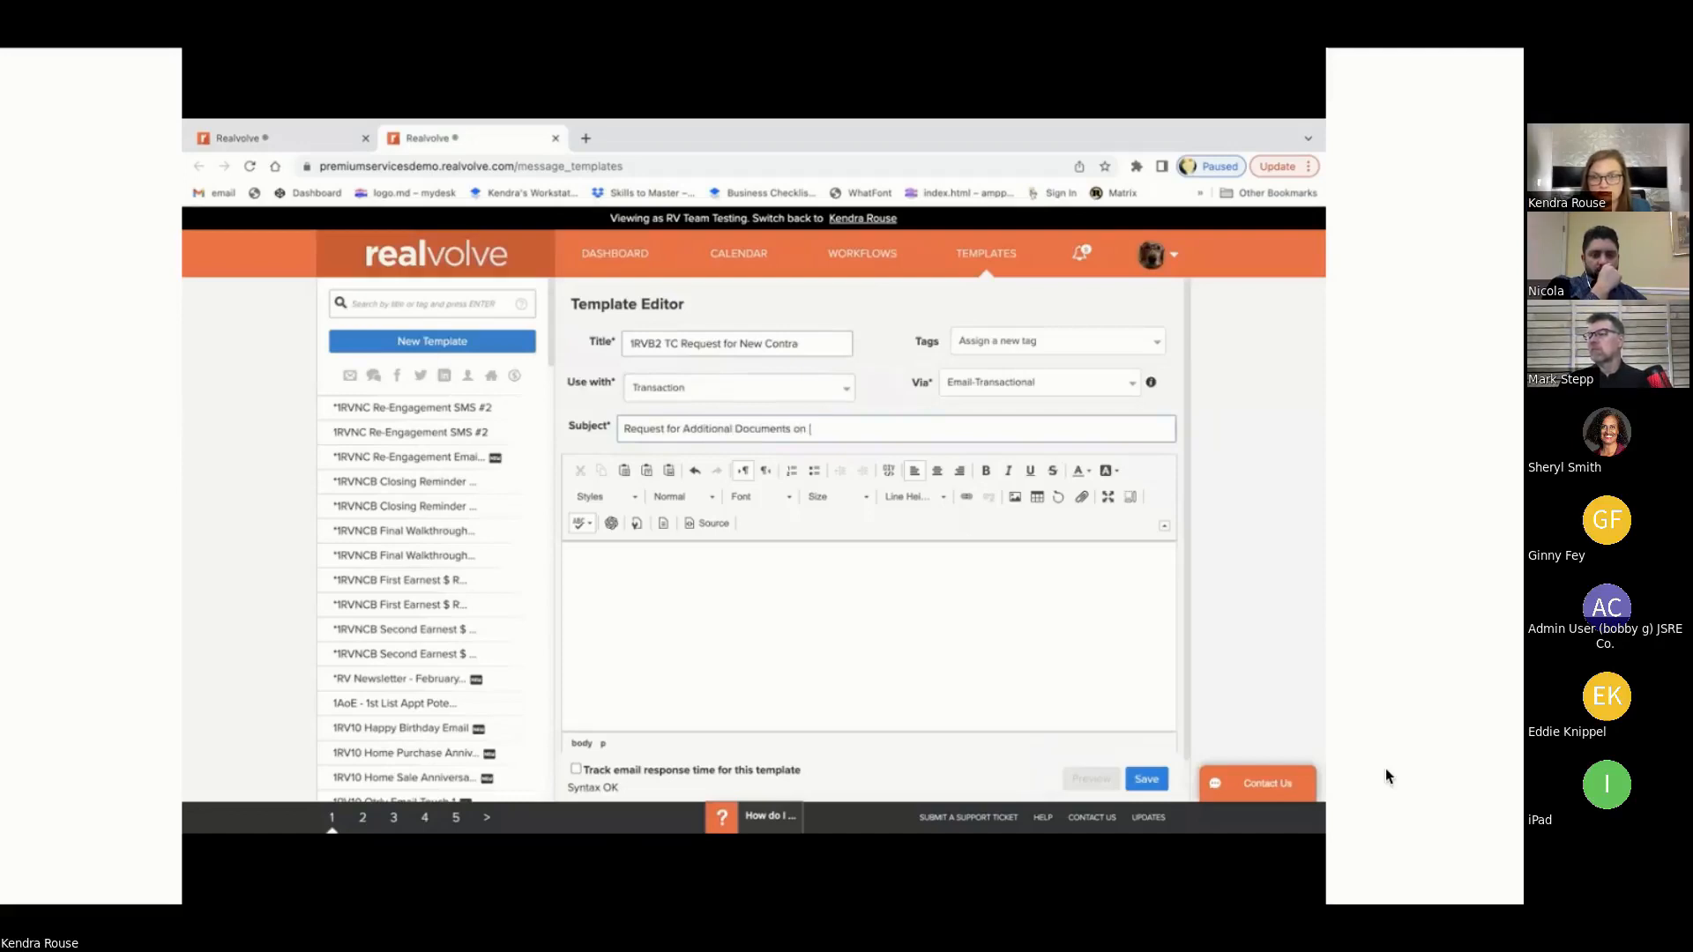
text( [[Transaction#street)
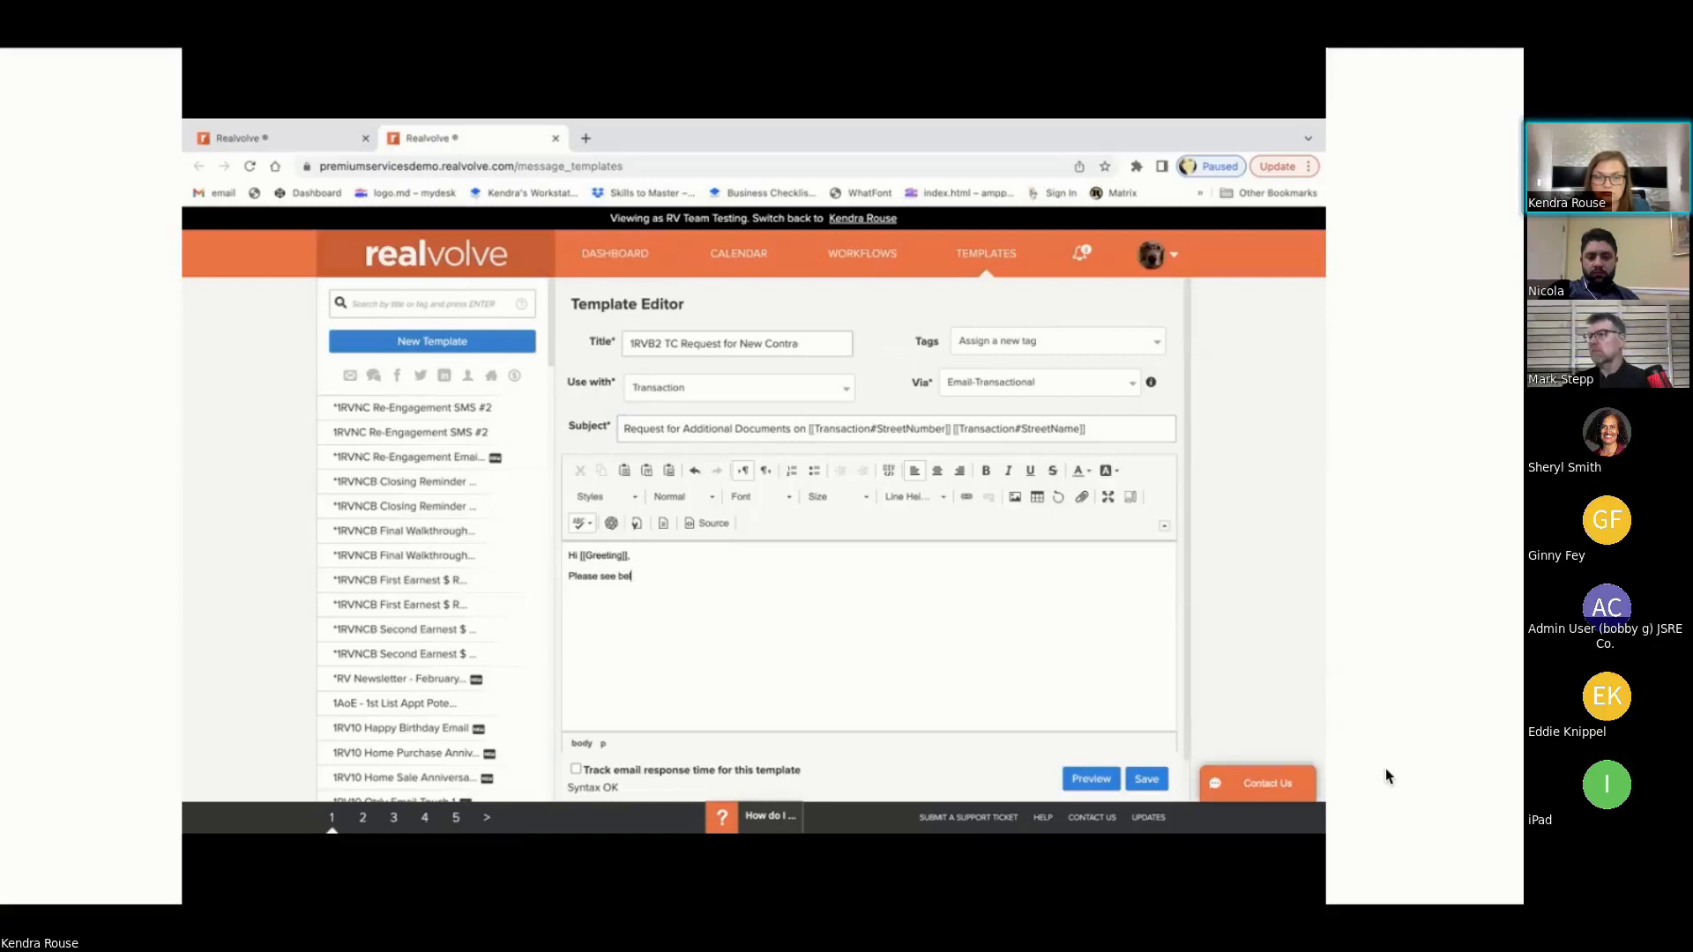
Step: Complete the body sentence as "Please see below for the documents still needed on" followed by the Transaction#StreetAddress merge field
text(for the docuemn)
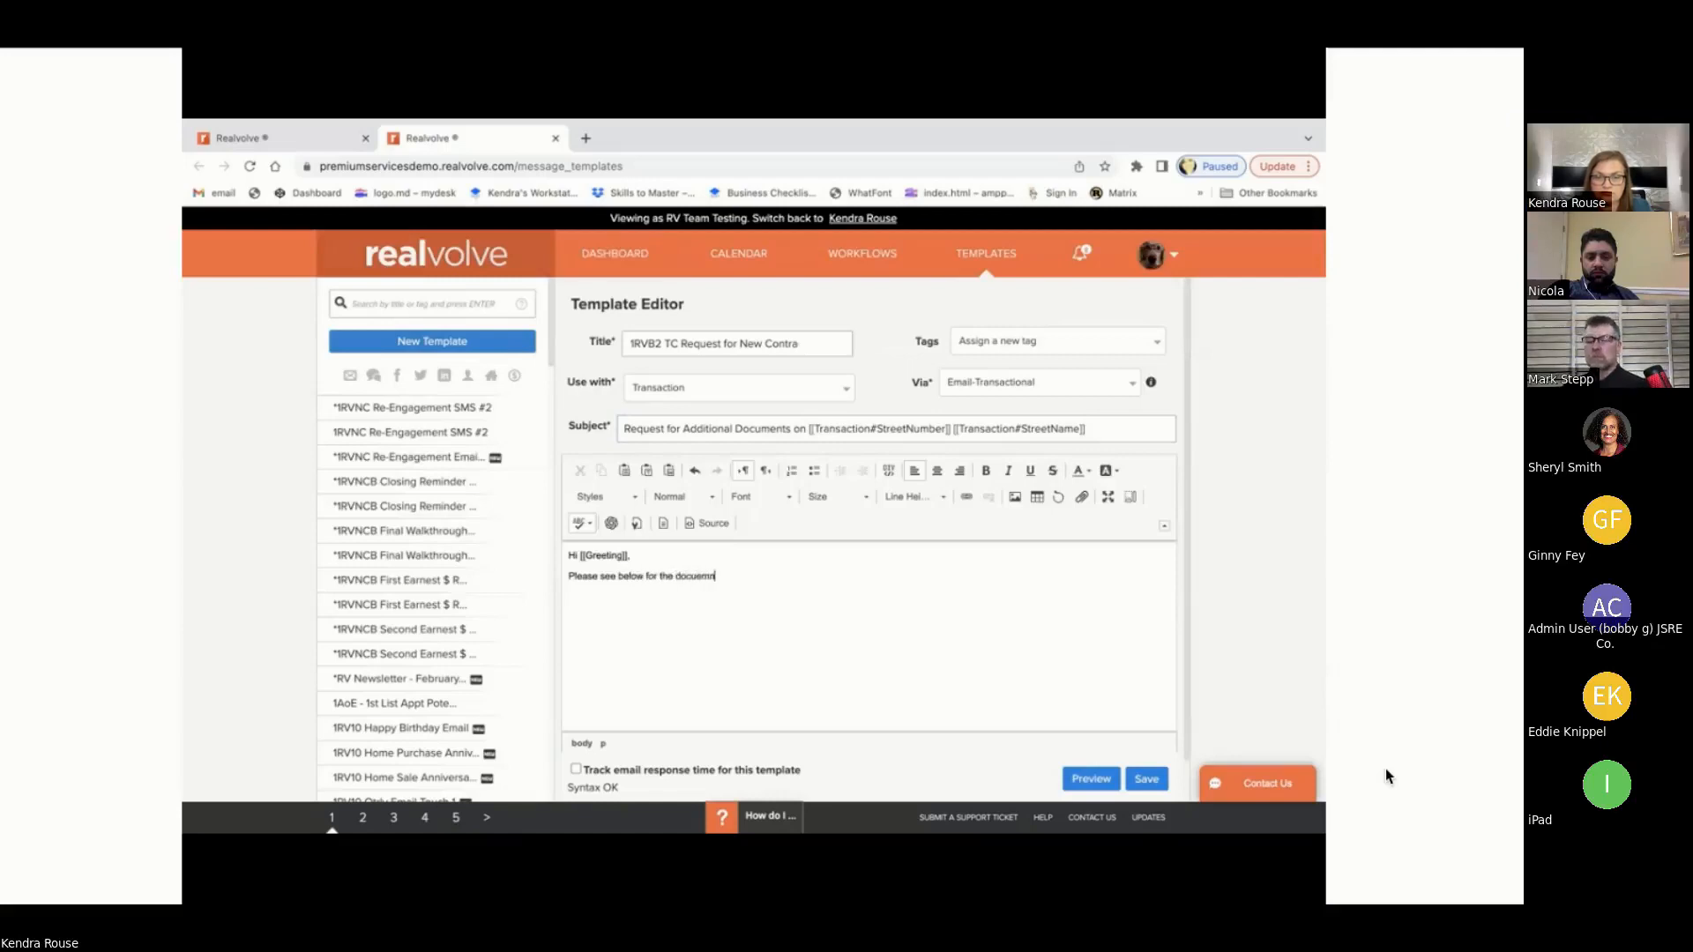
key(BackSpace)
text(ments )
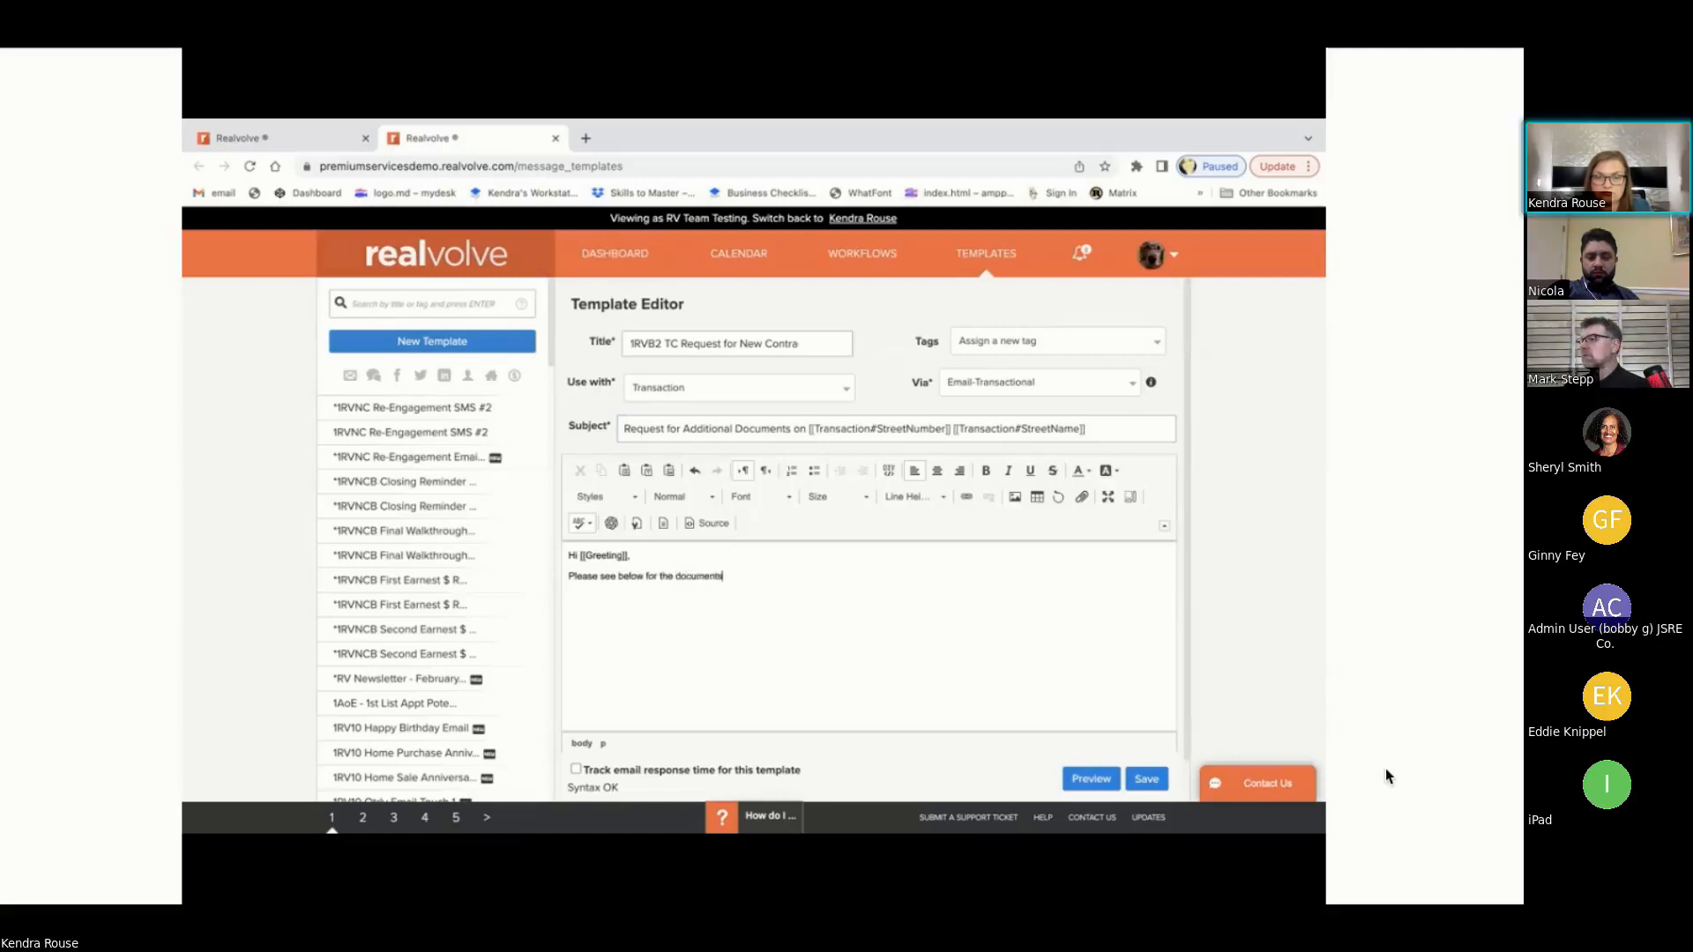
text(still nee)
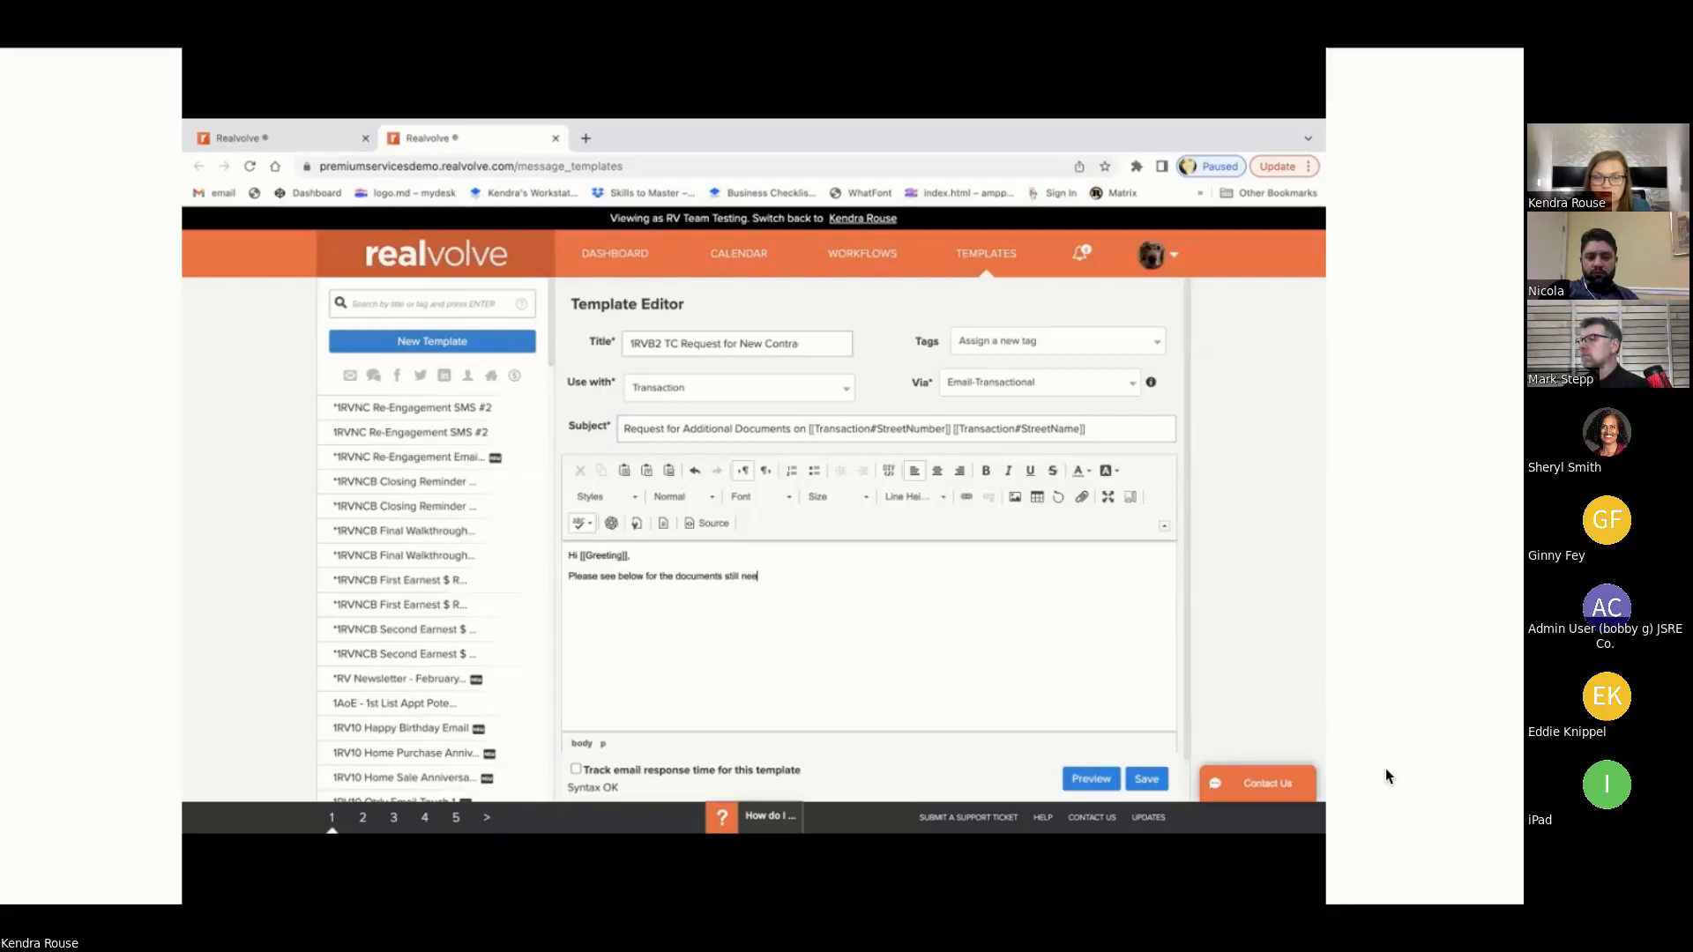
text(ded on )
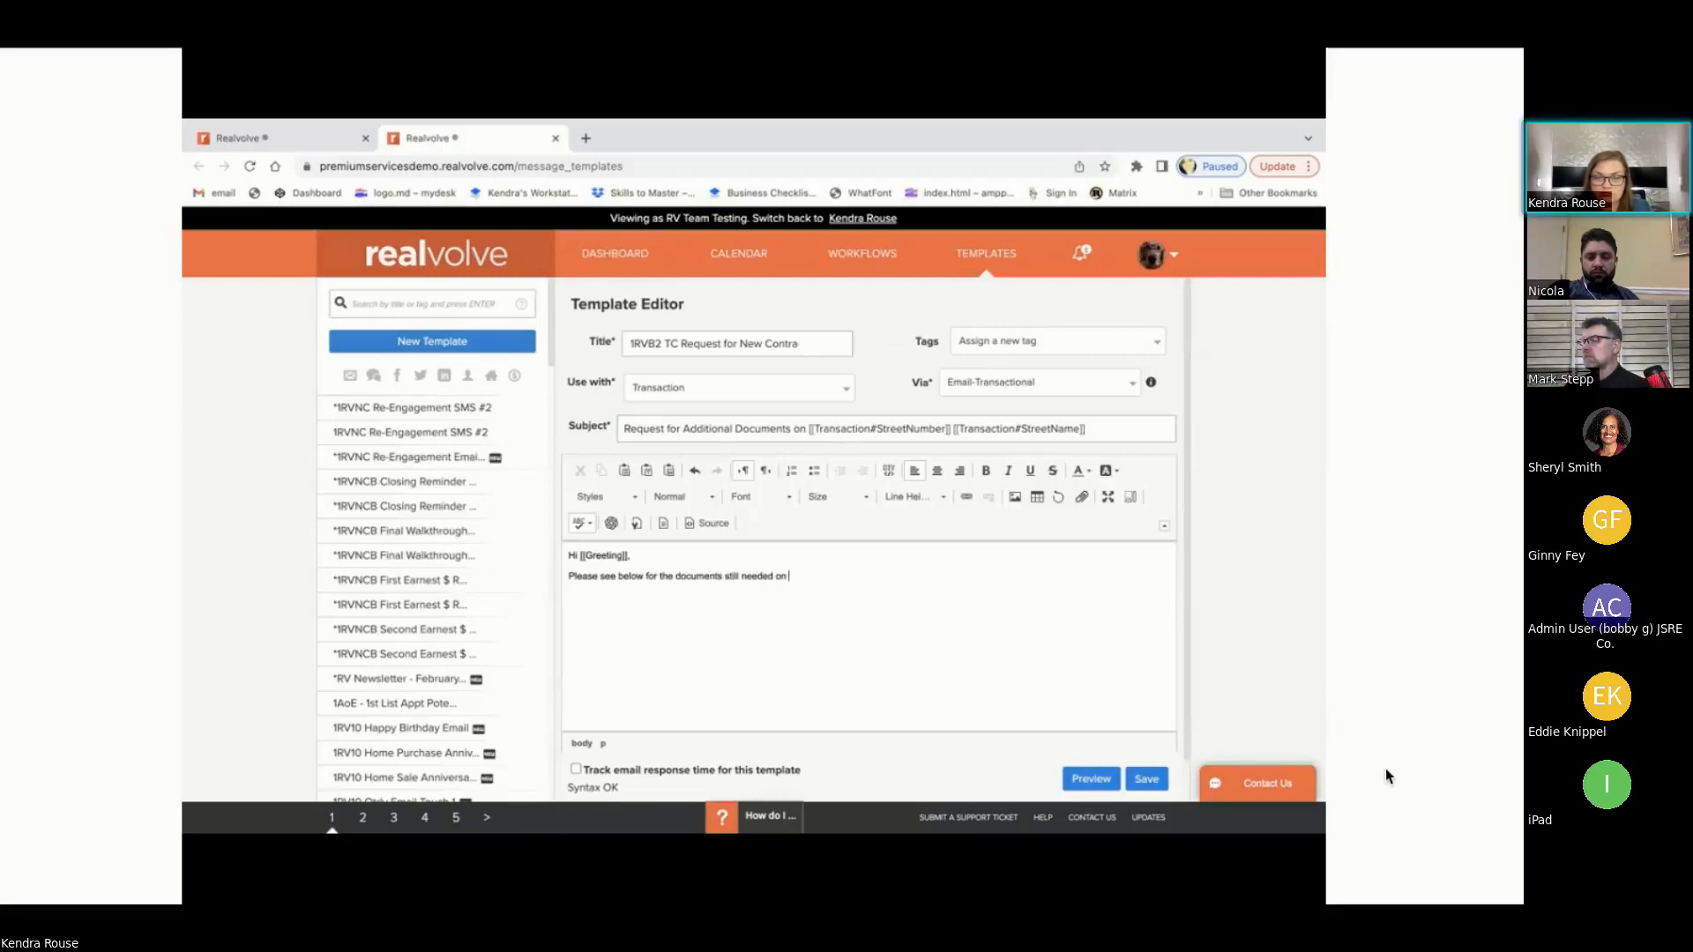
text([[str)
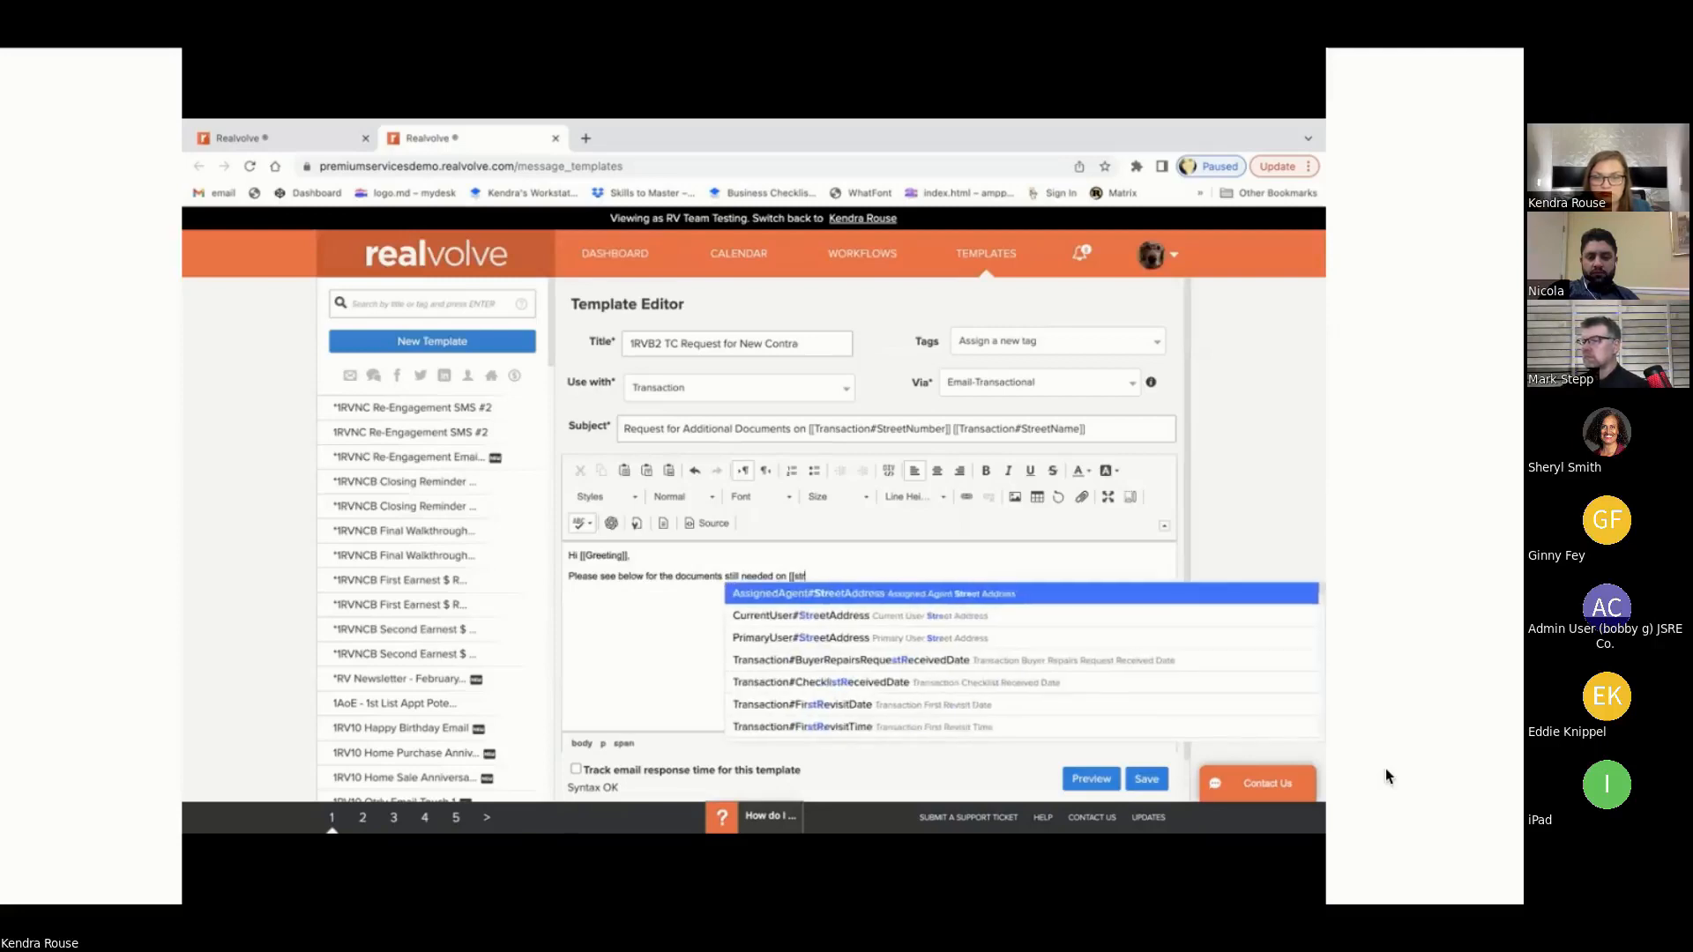
text(eet)
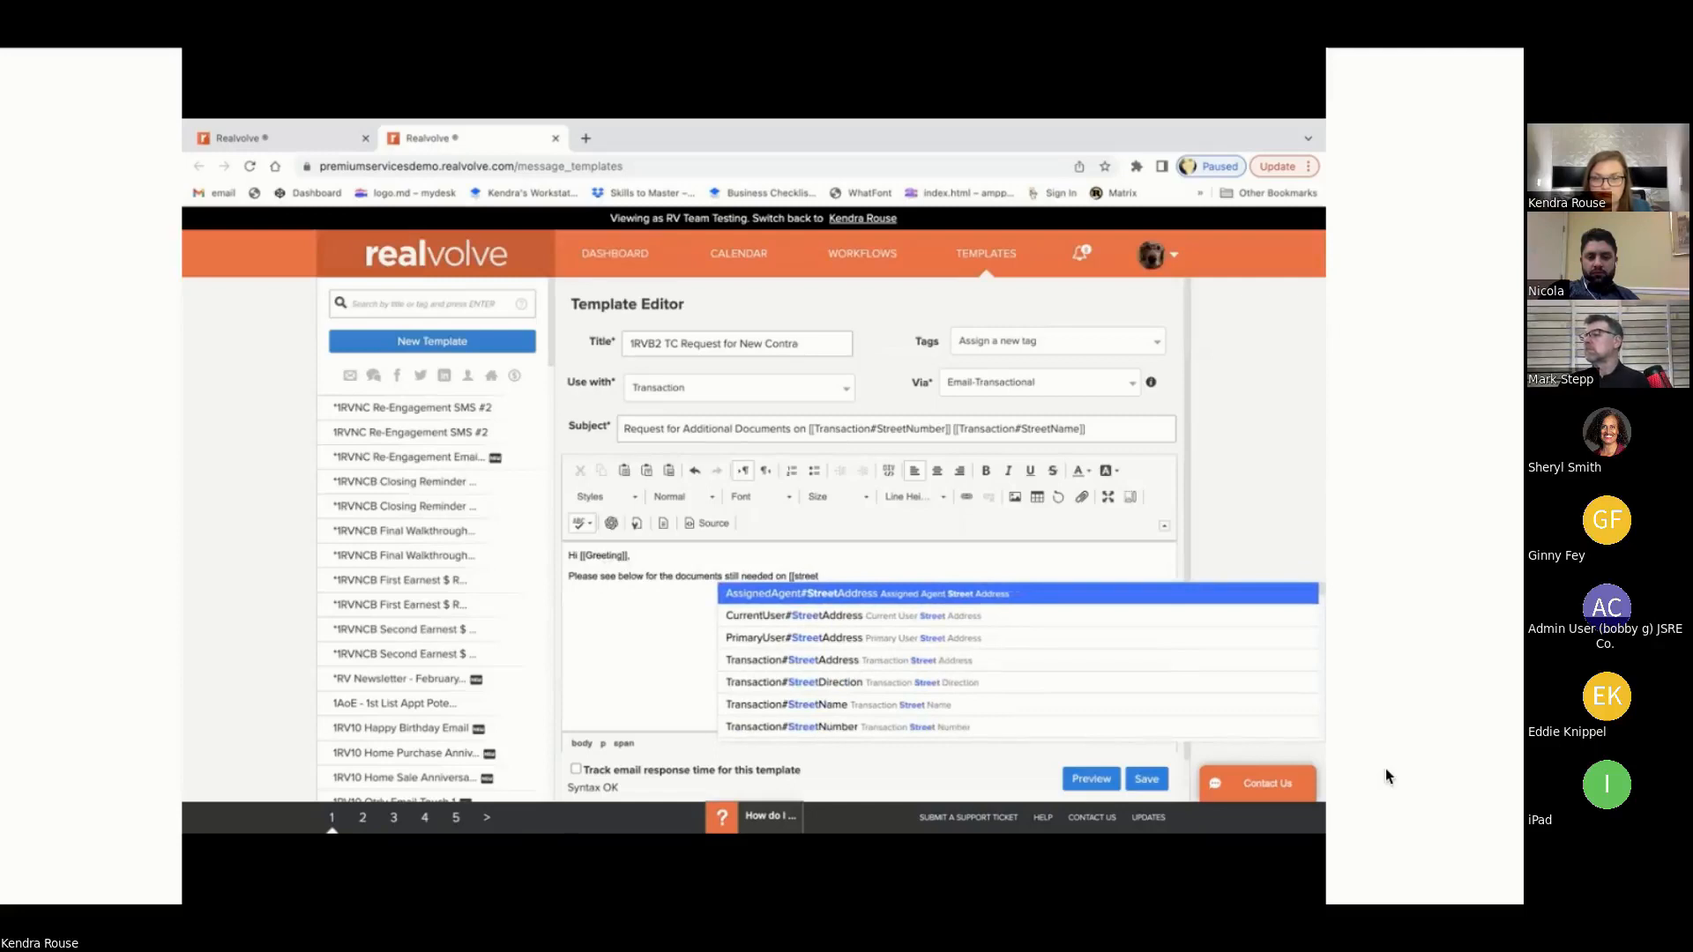
key(Down)
key(Down)
key(Down)
key(Return)
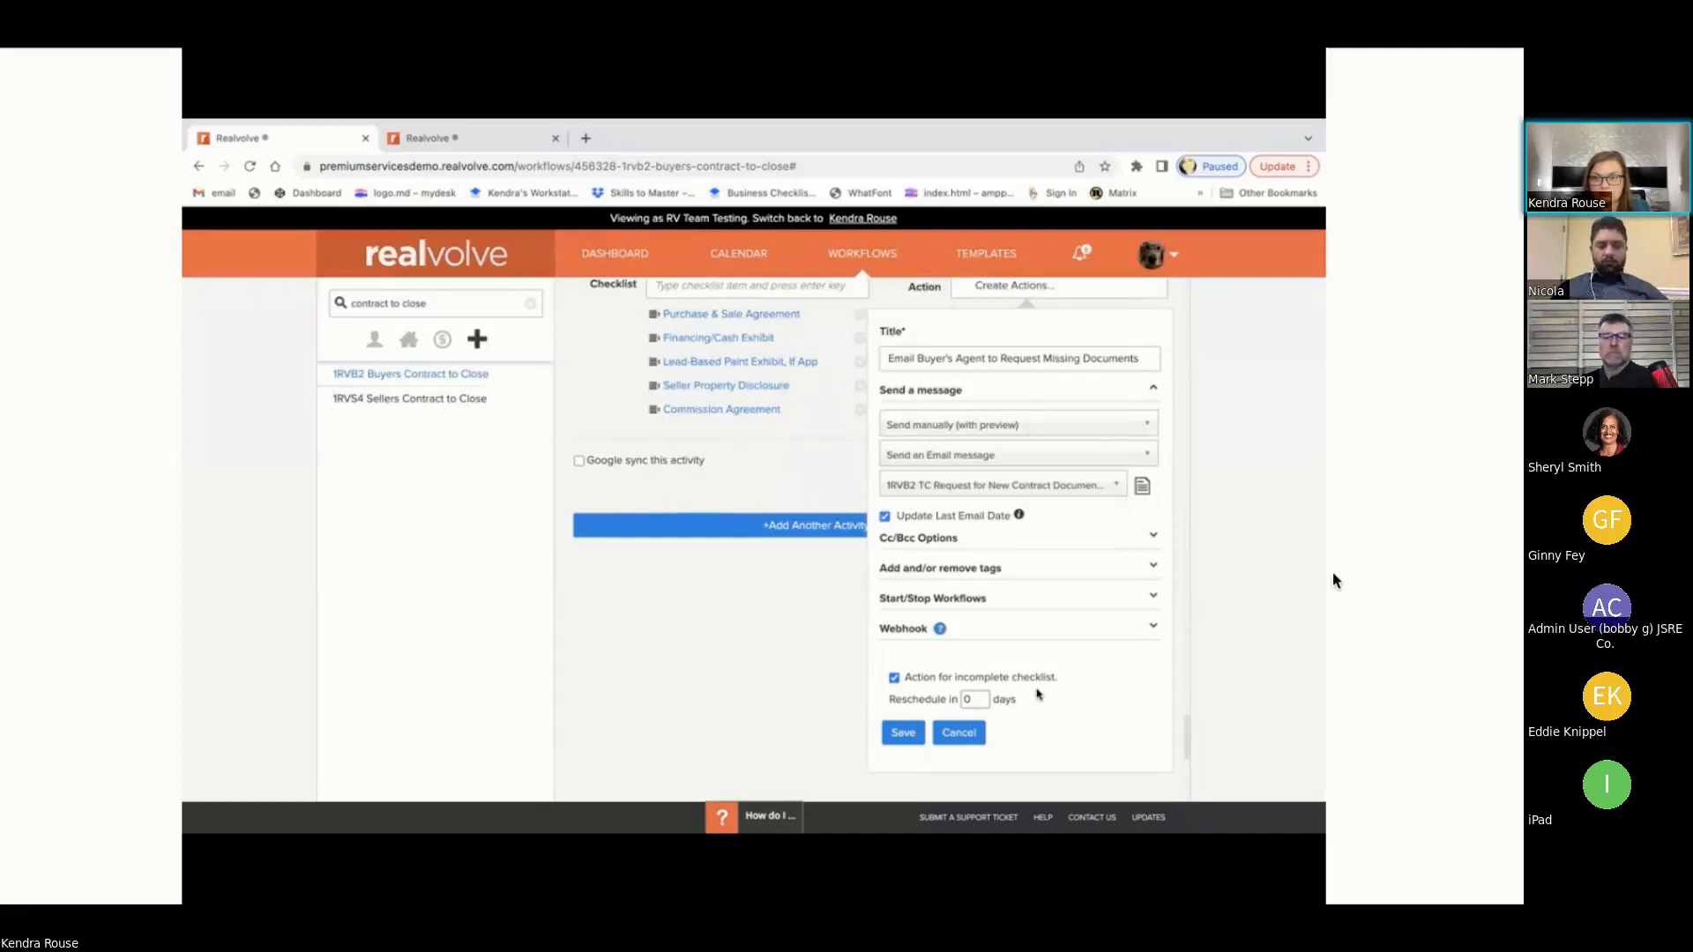
Step: Save the "Email Buyer's Agent to Request Missing Documents" action and add the "Verify All Documents Have Been Received" activity to the workflow
click(901, 733)
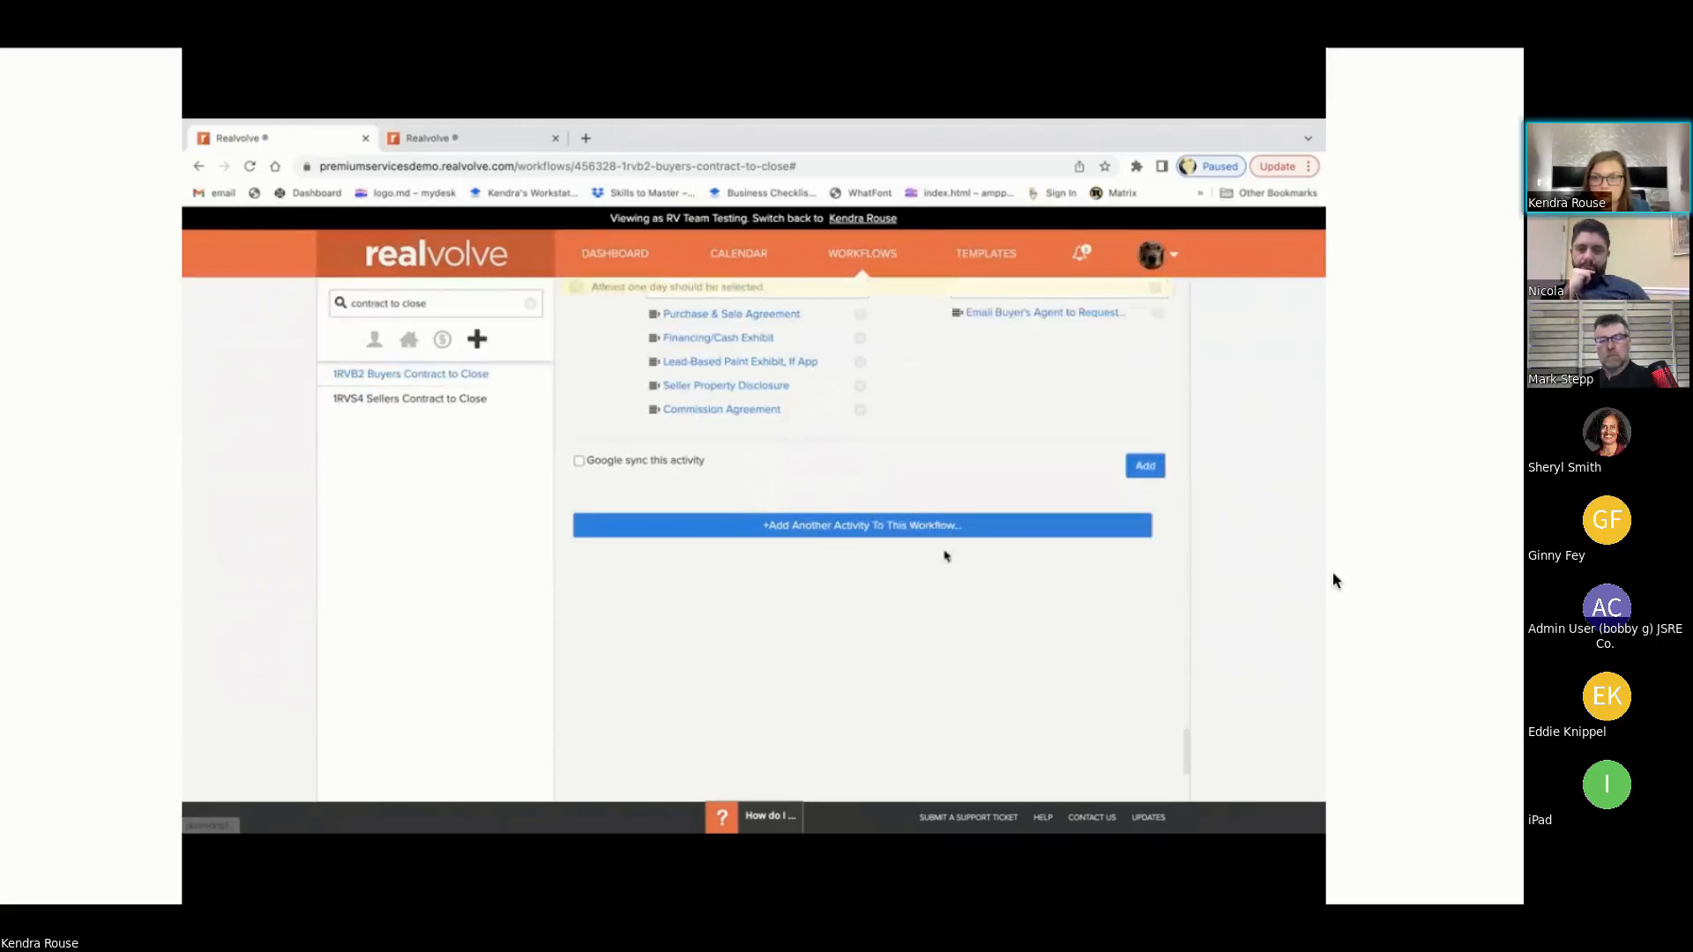
scroll(946, 555, up, 5)
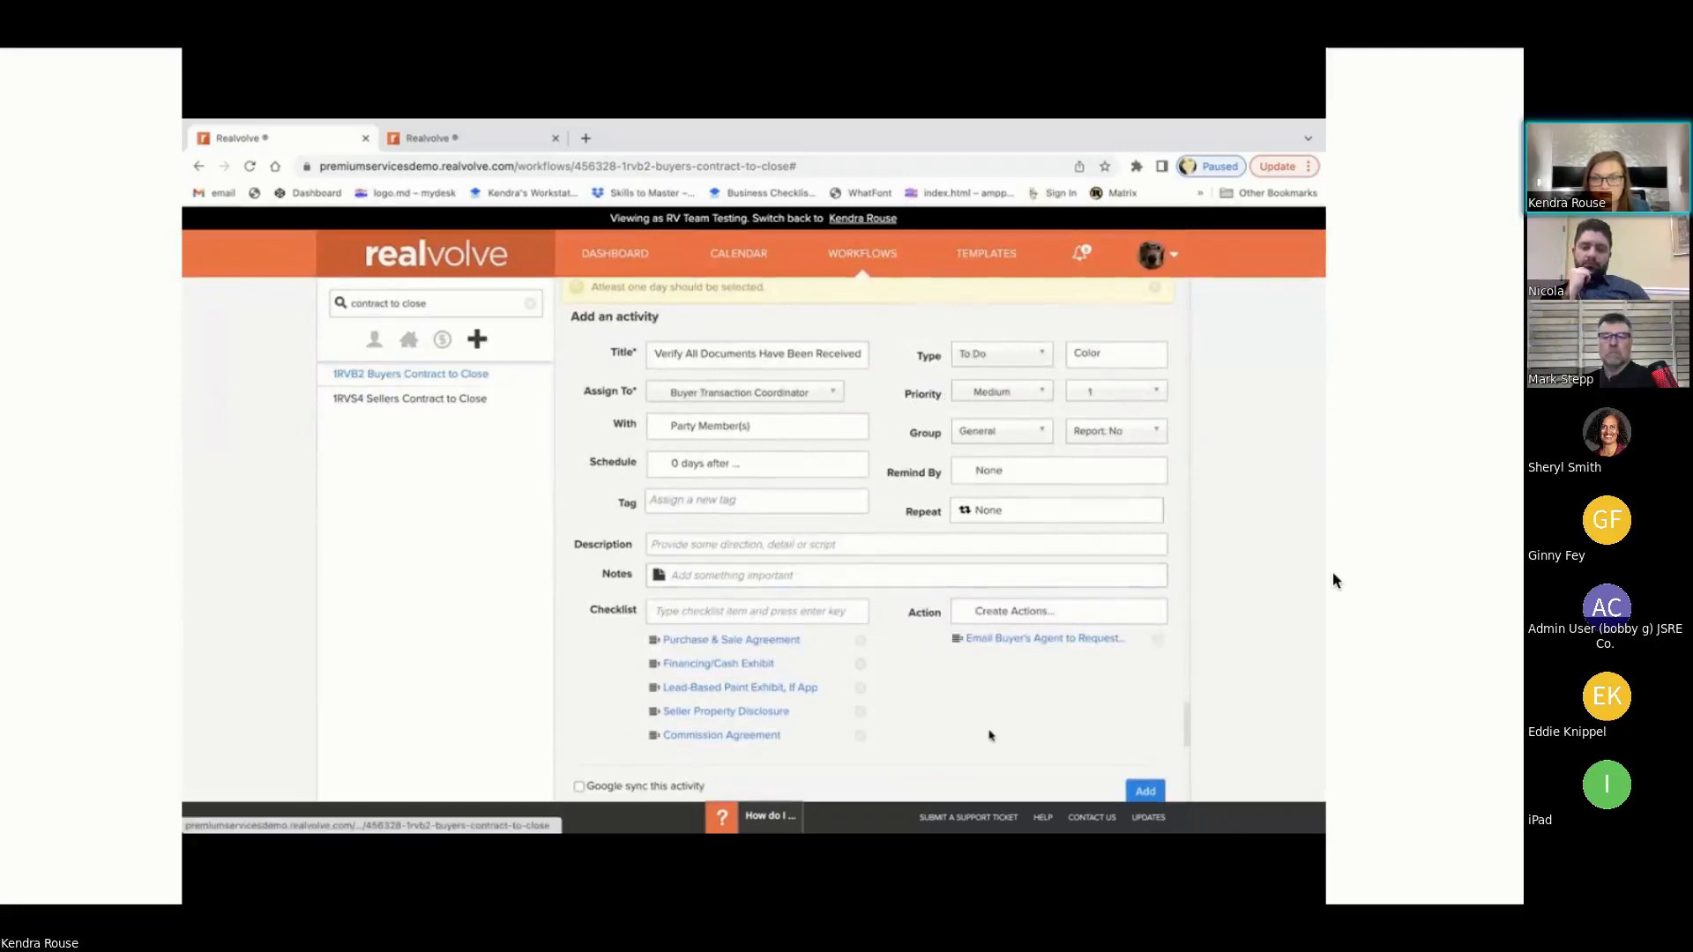
scroll(1005, 749, down, 1)
click(1143, 728)
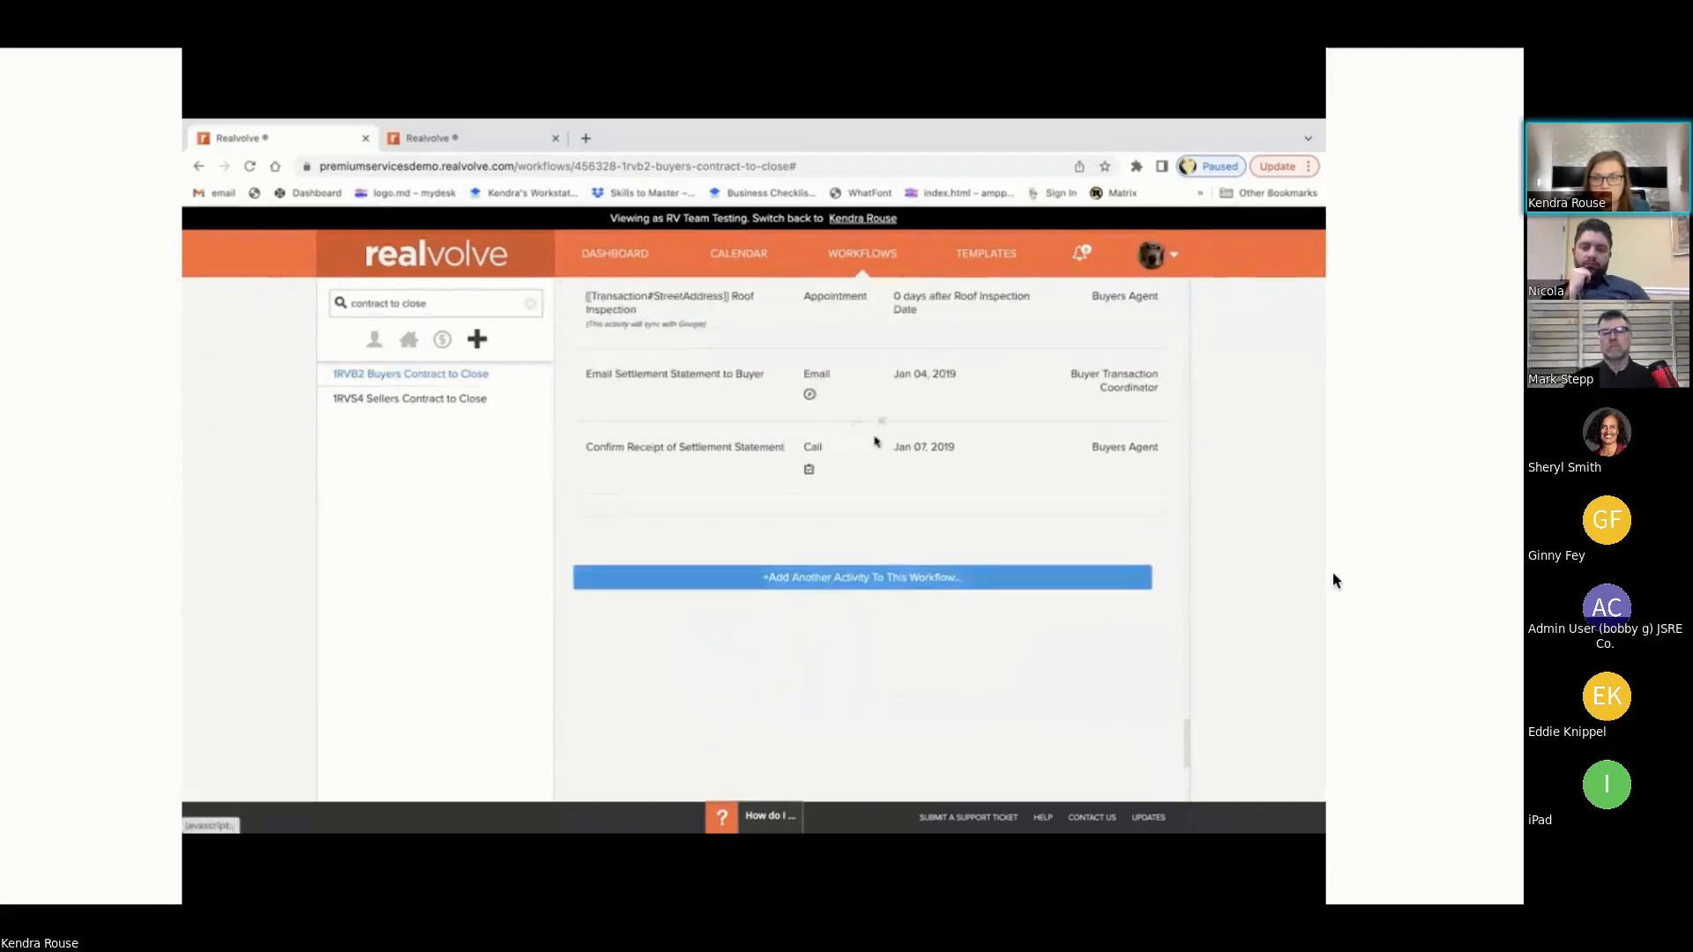
Step: Search the workflow page for "docu" to locate the document verification activity
scroll(896, 484, up, 3)
scroll(896, 481, up, 8)
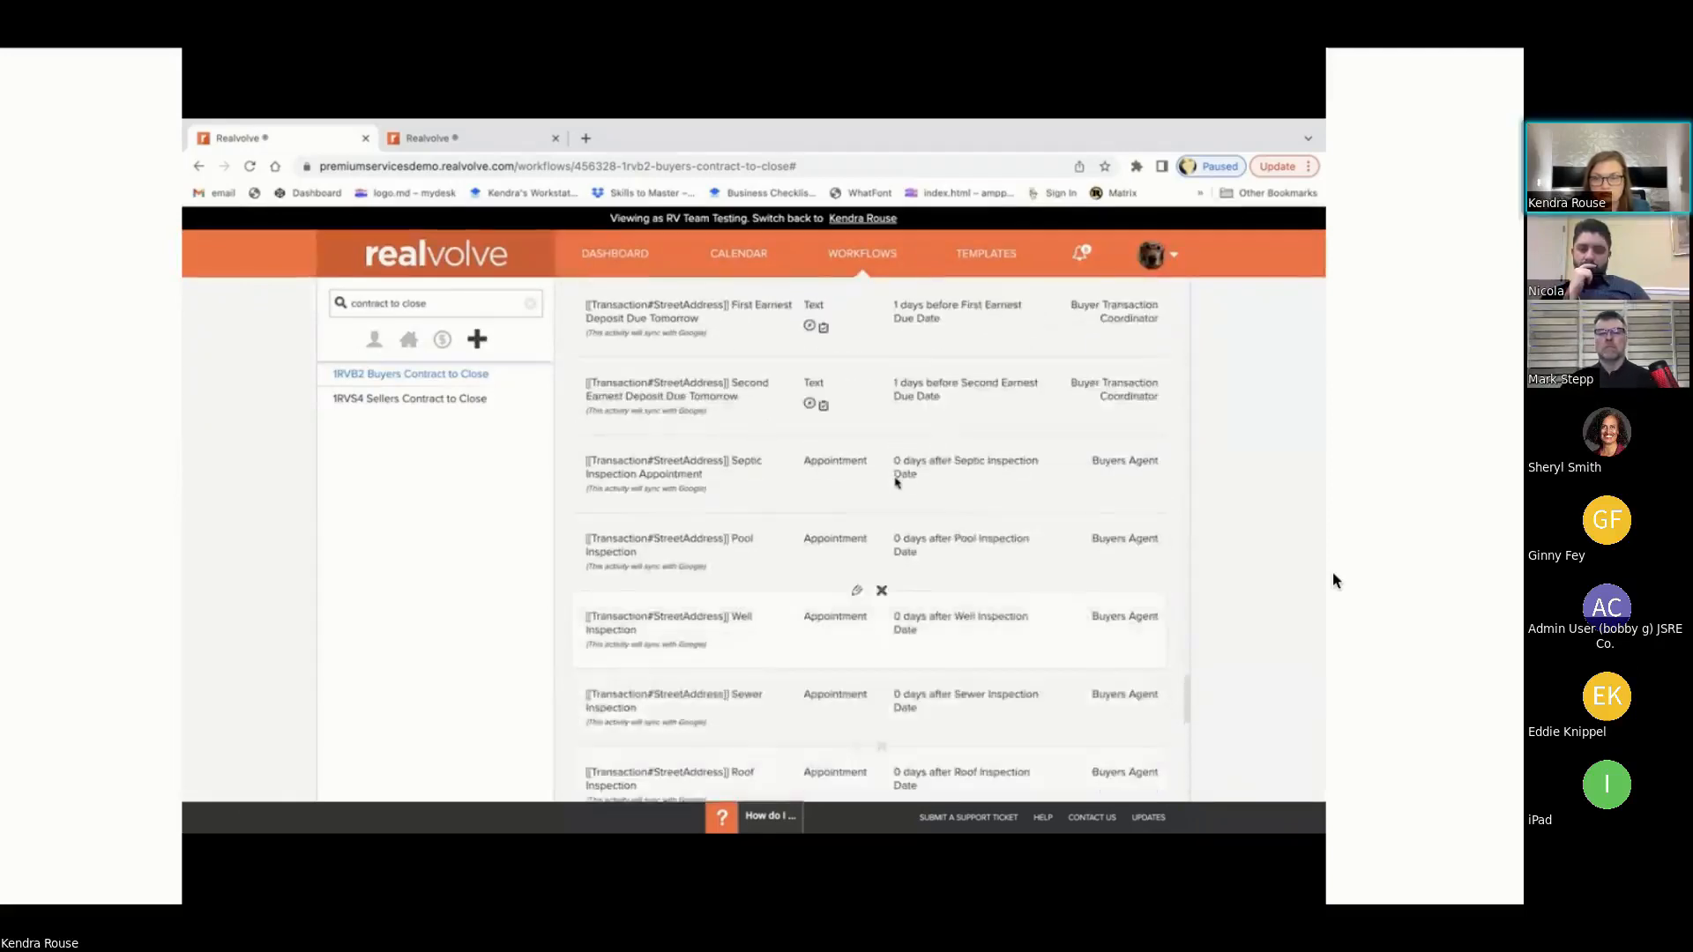
scroll(896, 481, up, 1)
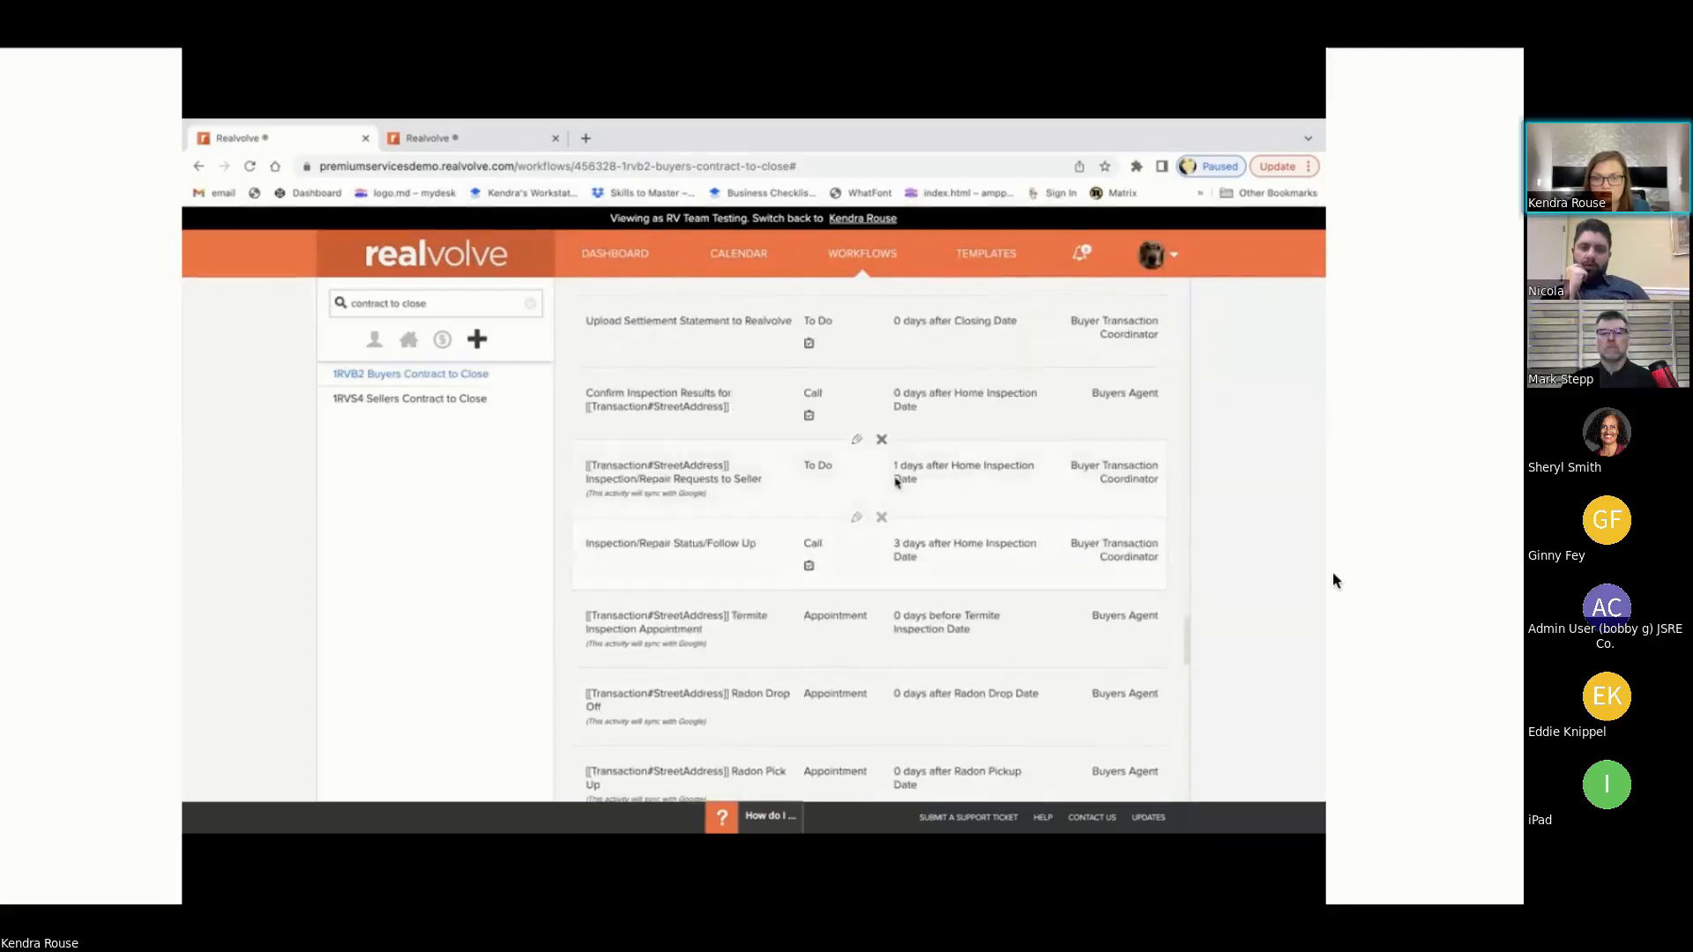
key(ctrl+f)
text(docu)
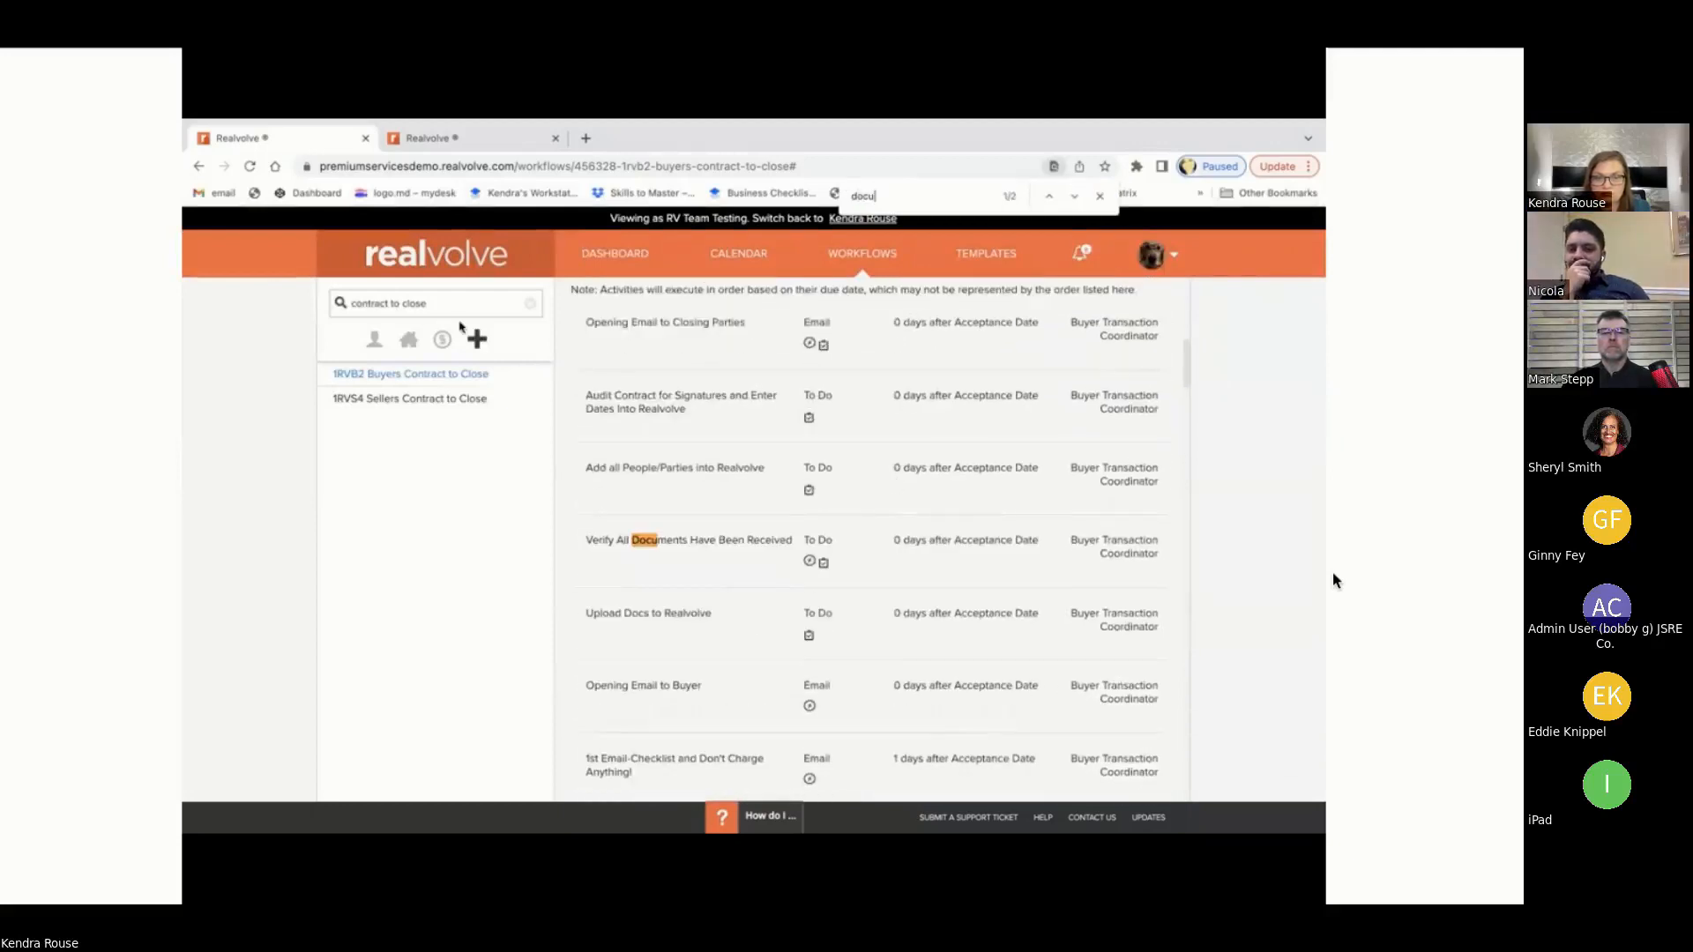
Step: Open the most recently viewed transaction from the dashboard and remove its existing activities
click(623, 256)
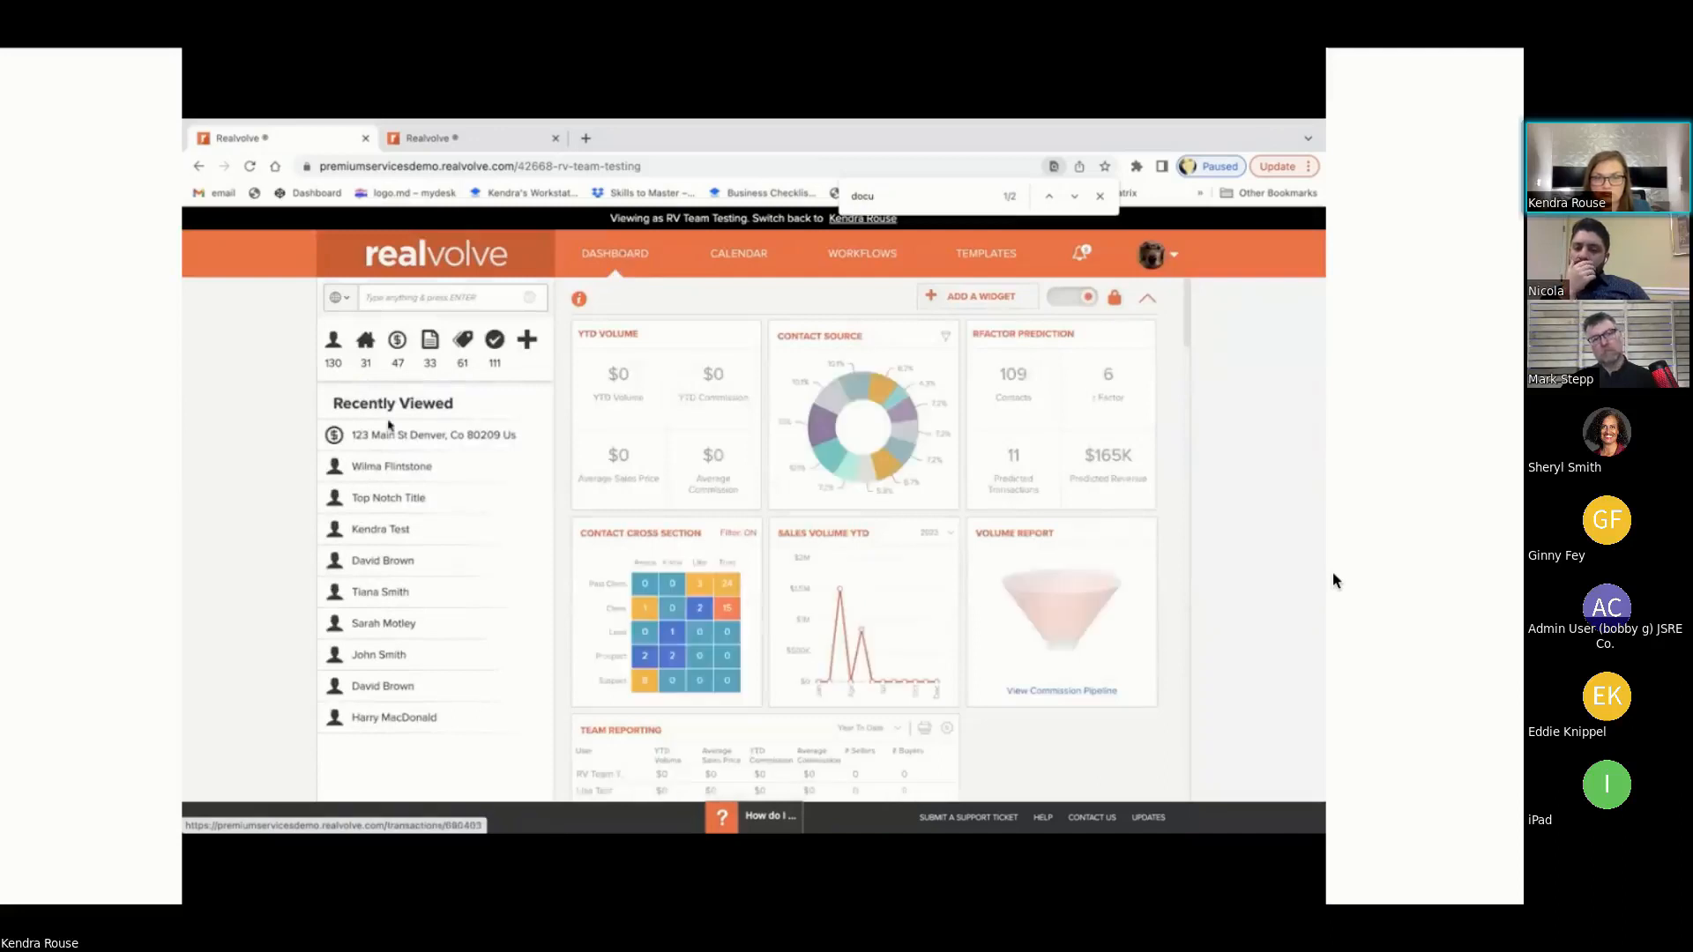
click(379, 436)
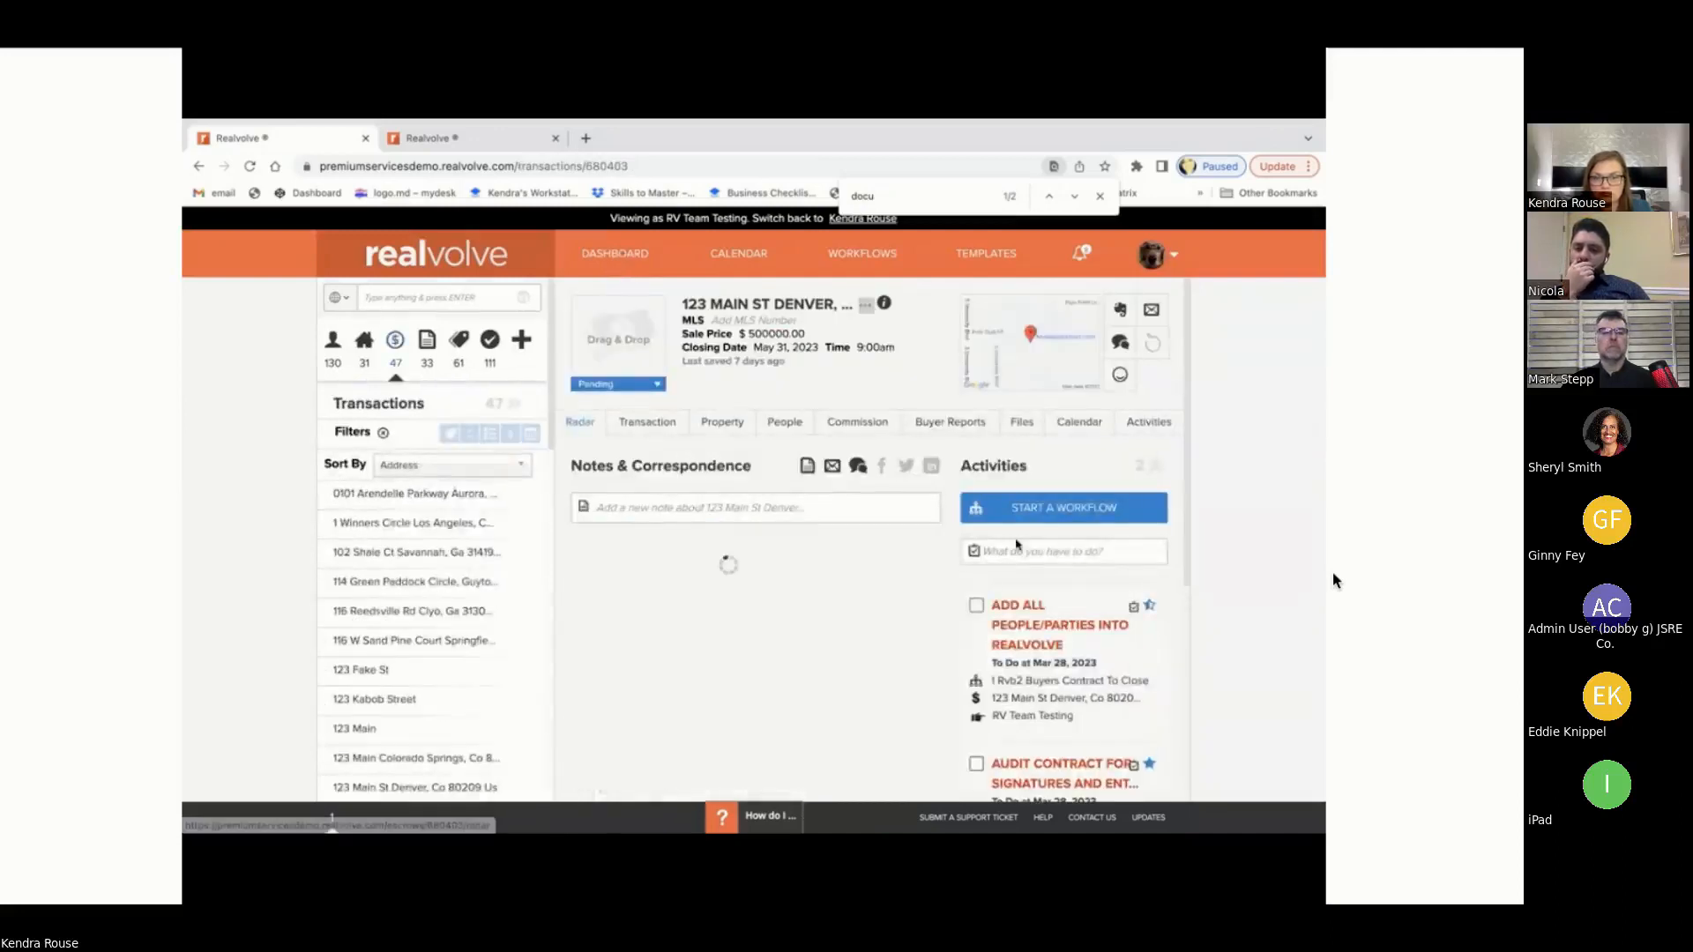
click(1102, 585)
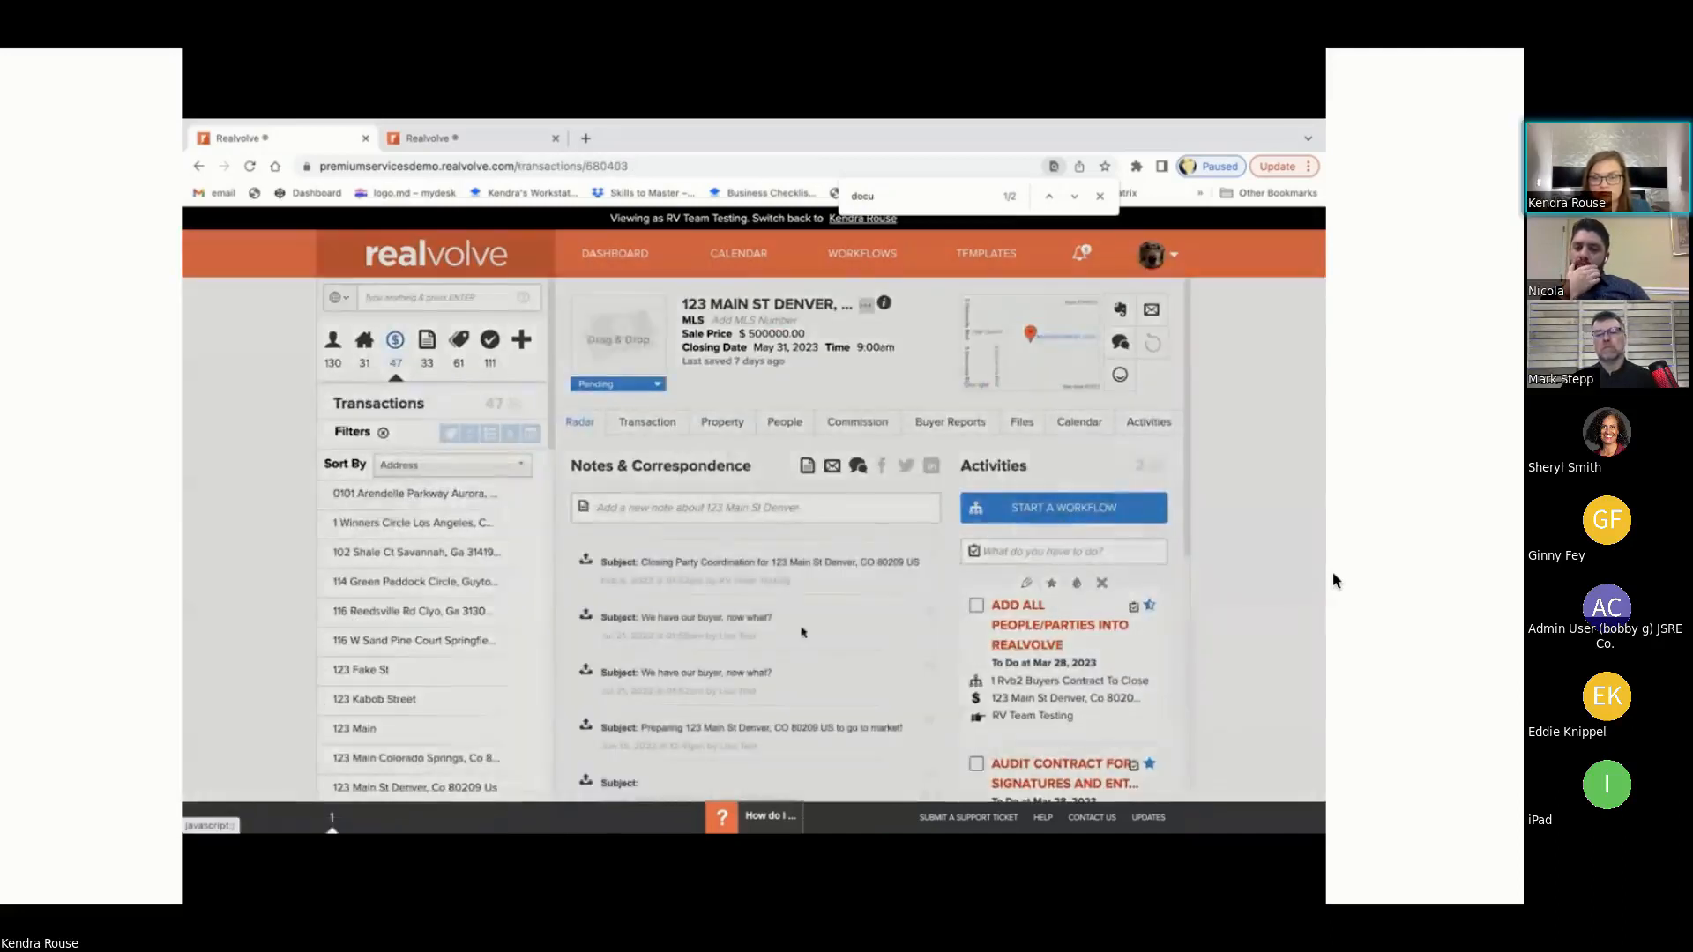
click(575, 583)
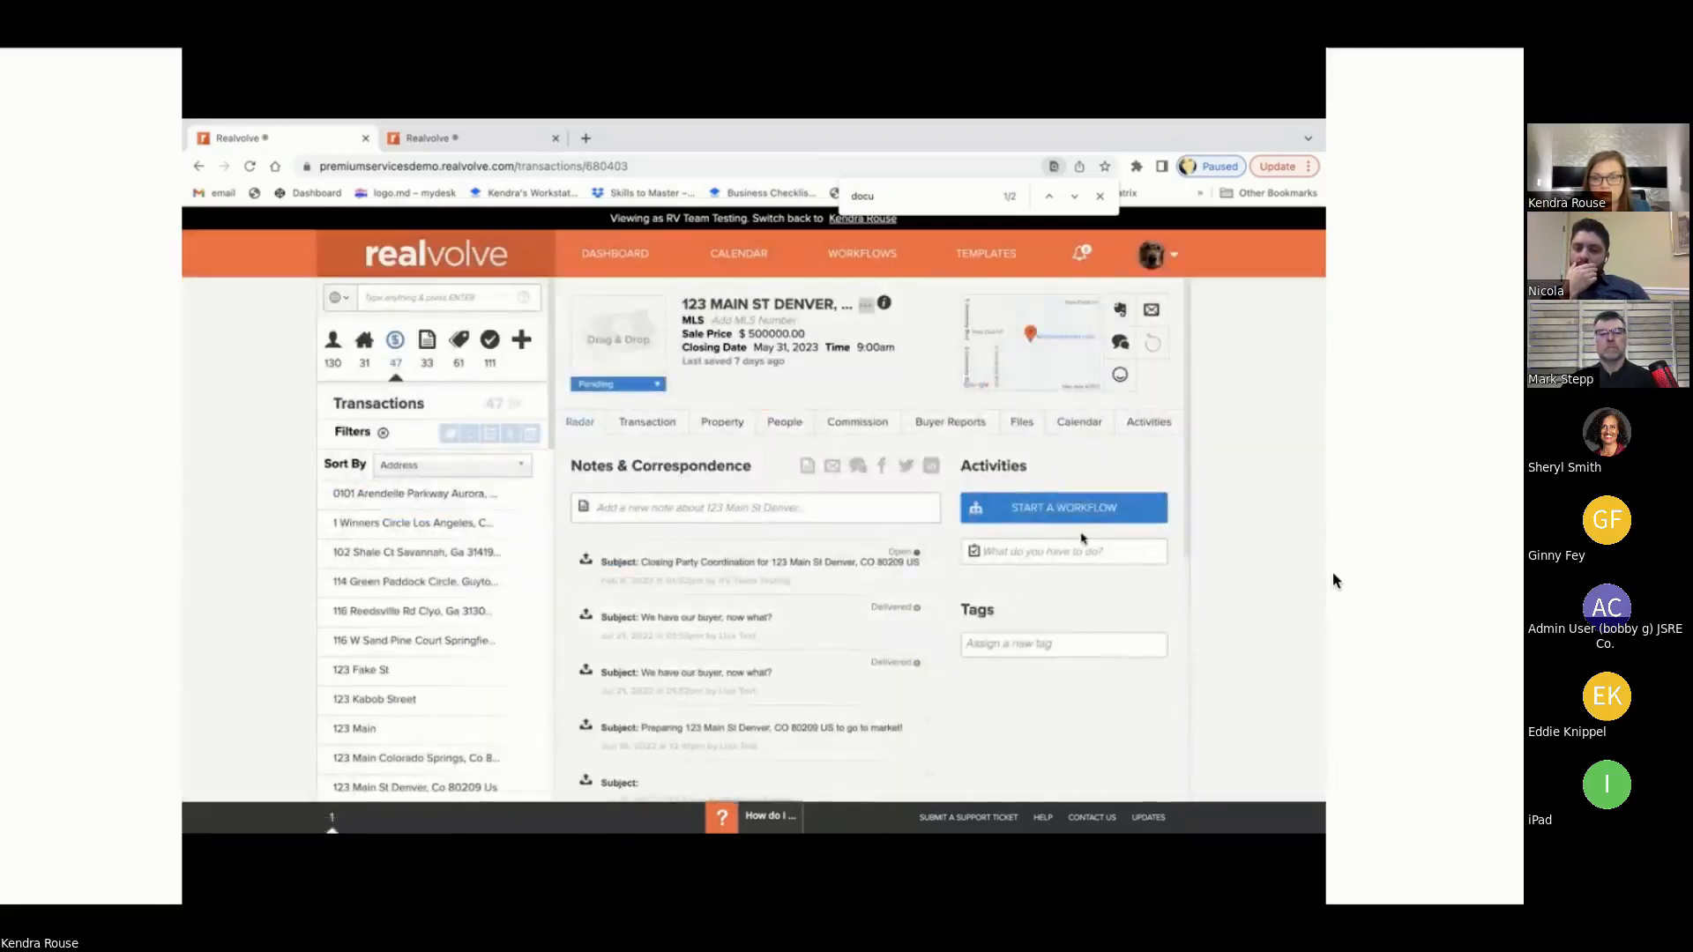
Step: Start the "1RVB2 Buyers Contract To Close" workflow on this transaction and proceed to its activity selection
click(1077, 504)
click(932, 569)
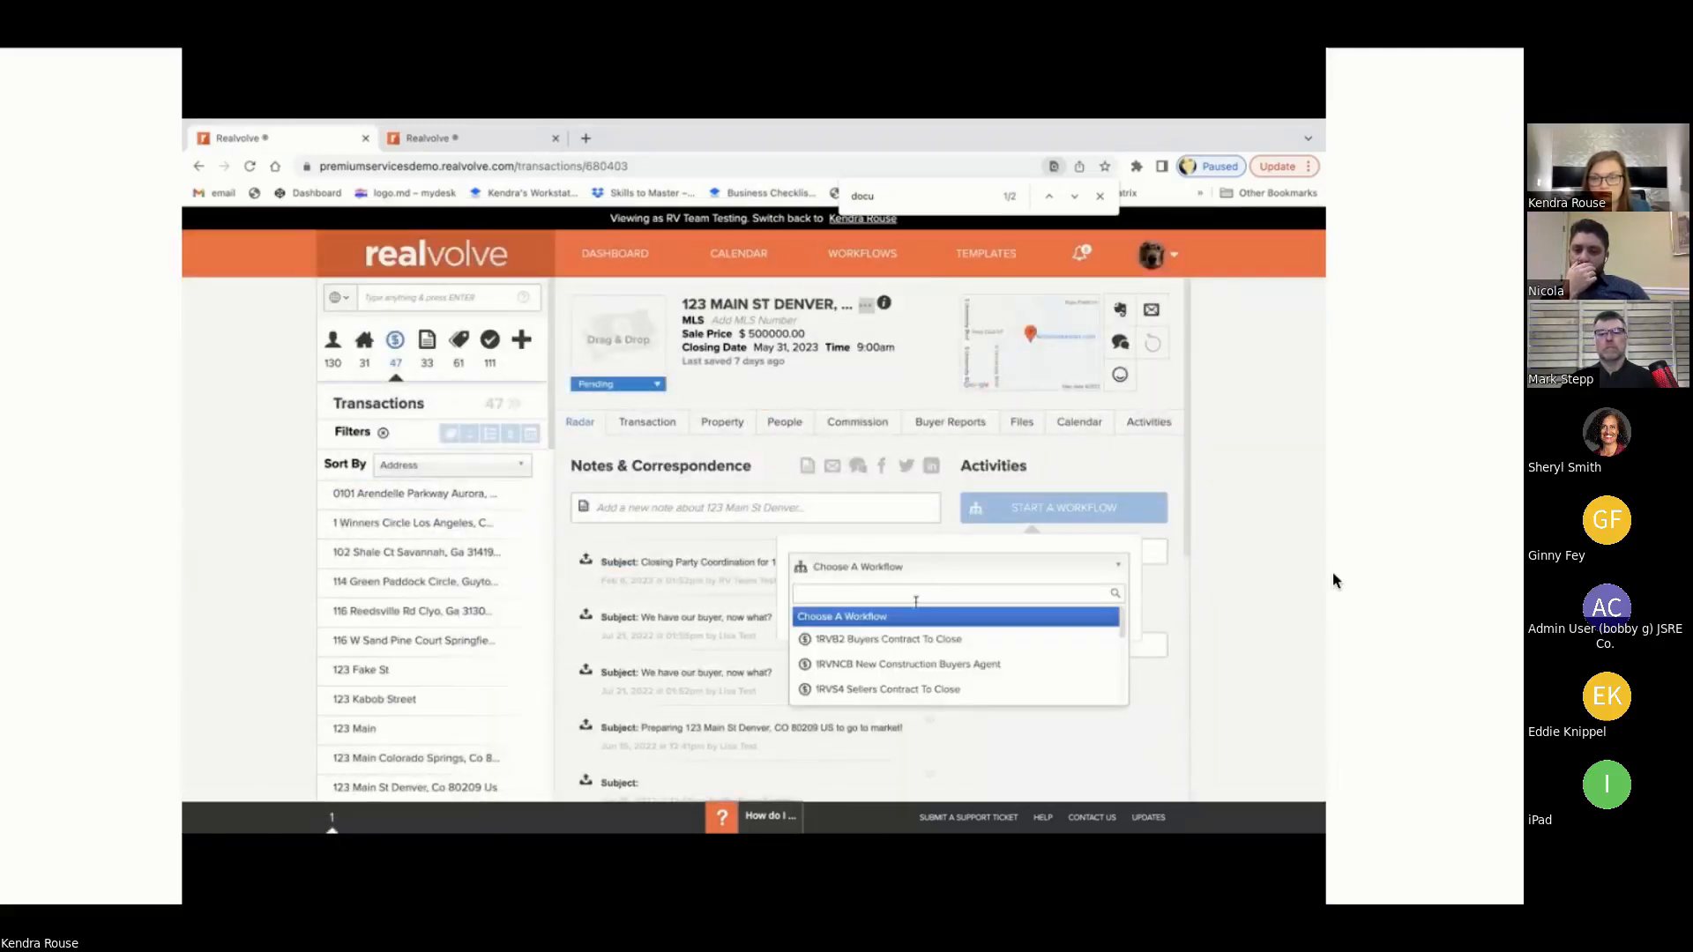
click(890, 638)
click(989, 647)
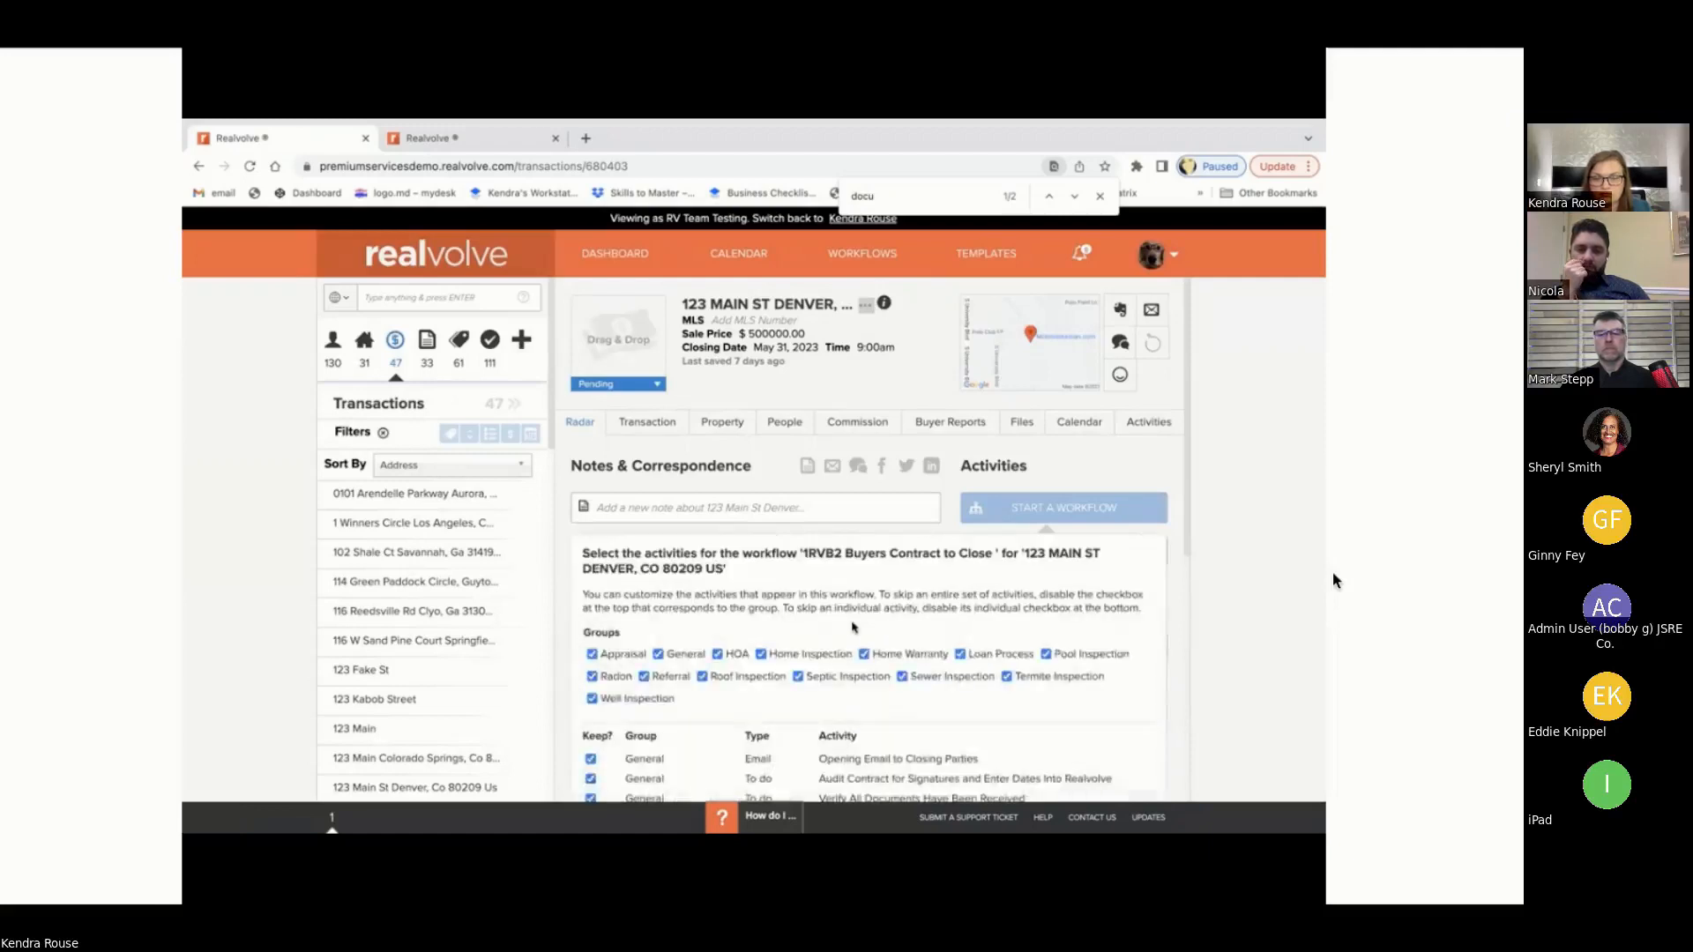
Step: Deselect every activity group of the workflow, from Appraisal and General through the loan, warranty, HOA, referral and inspection groups
scroll(854, 631, down, 2)
click(591, 553)
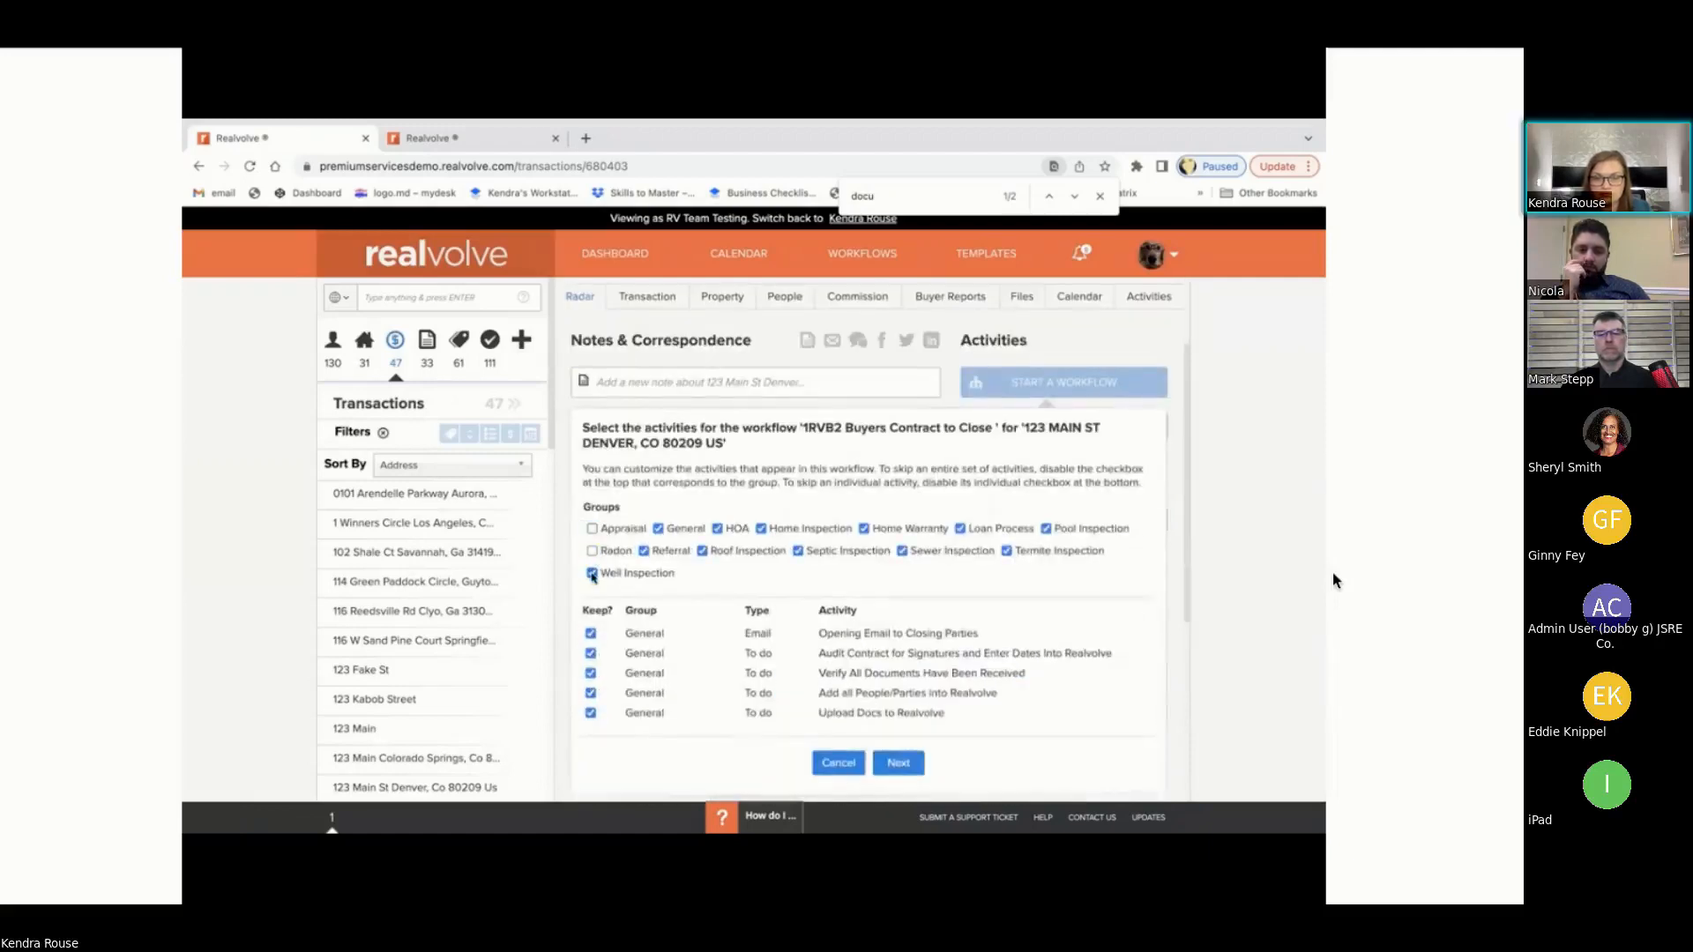
click(658, 529)
click(644, 551)
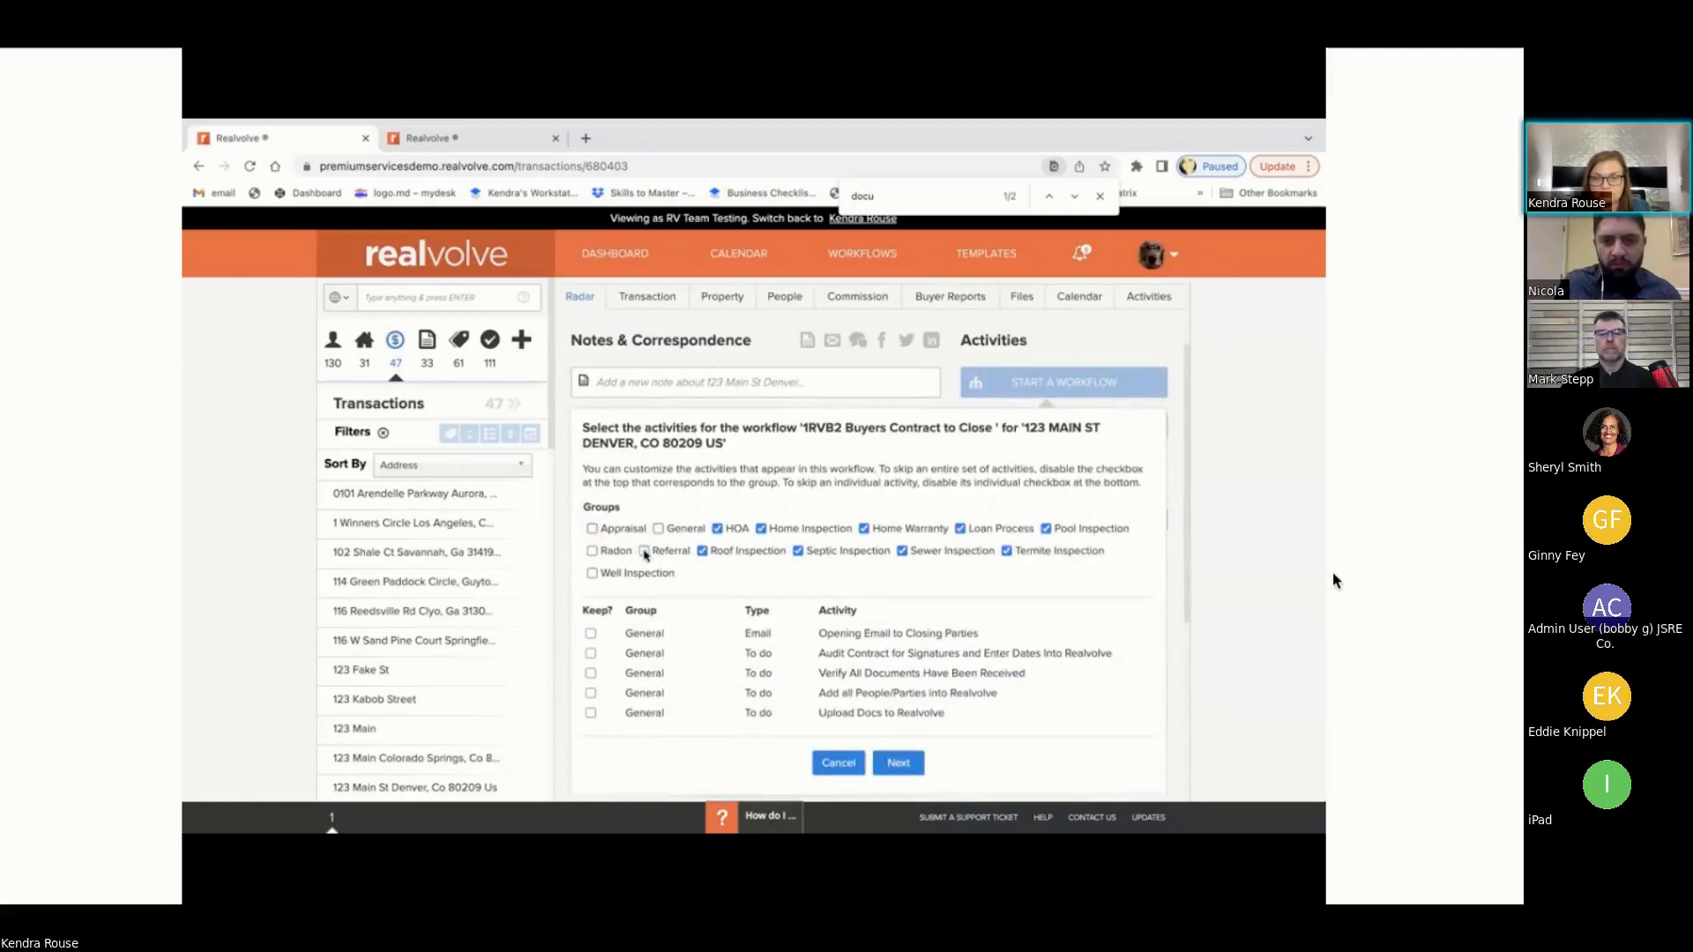
click(717, 530)
click(704, 552)
click(762, 529)
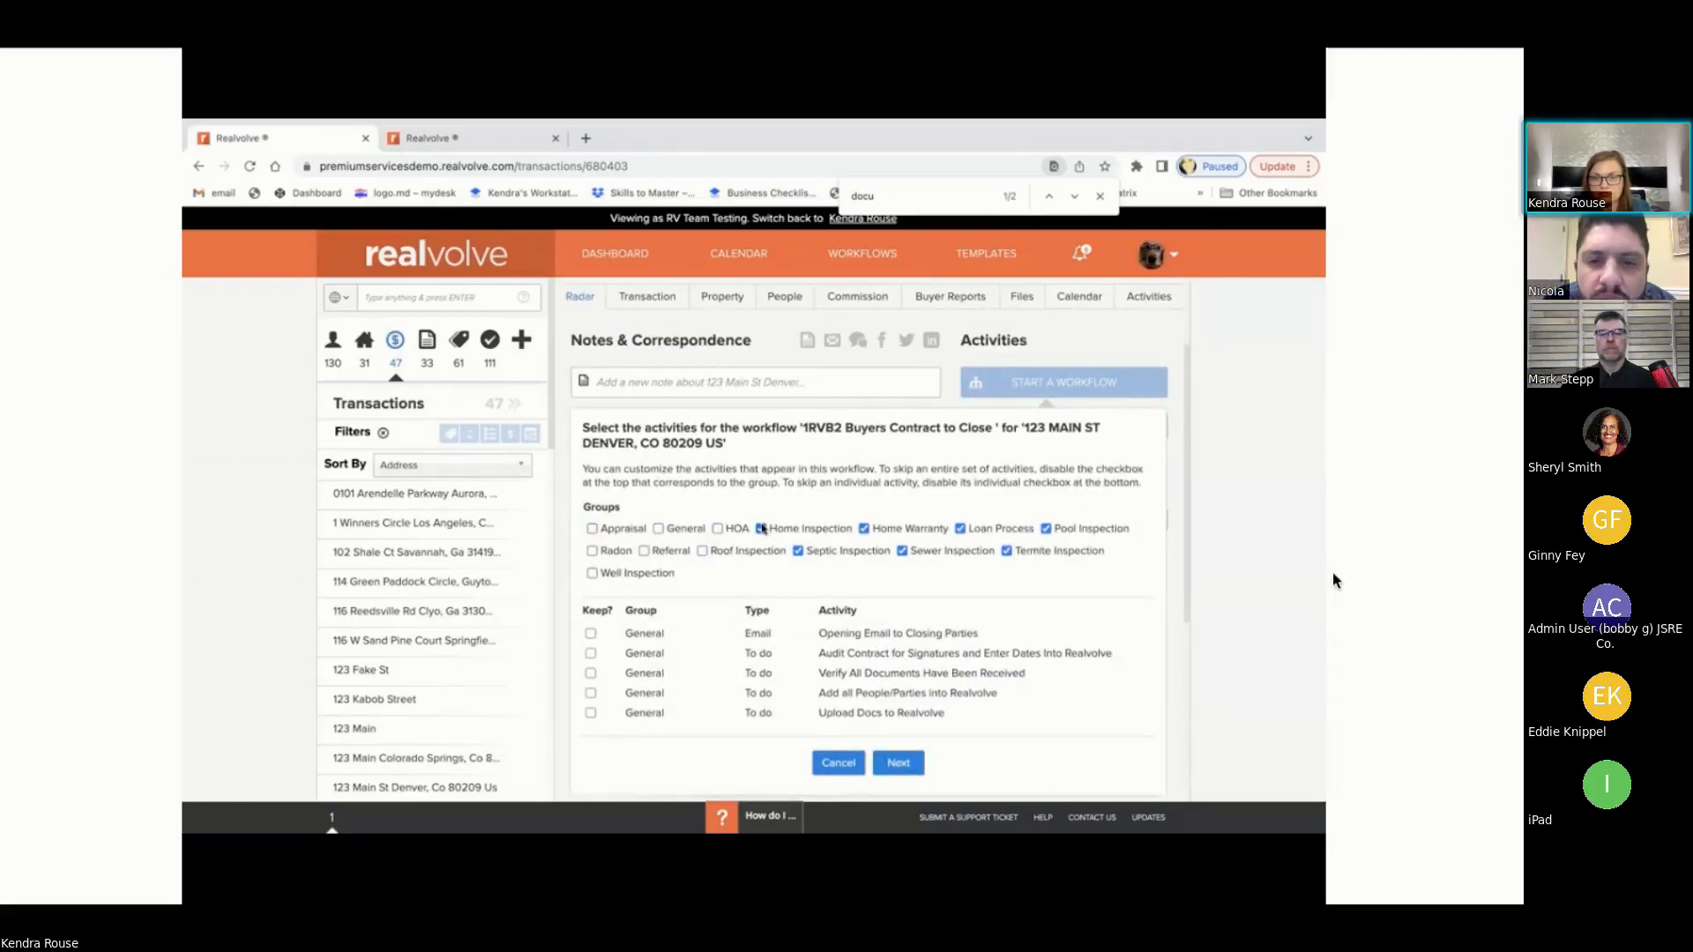
click(811, 551)
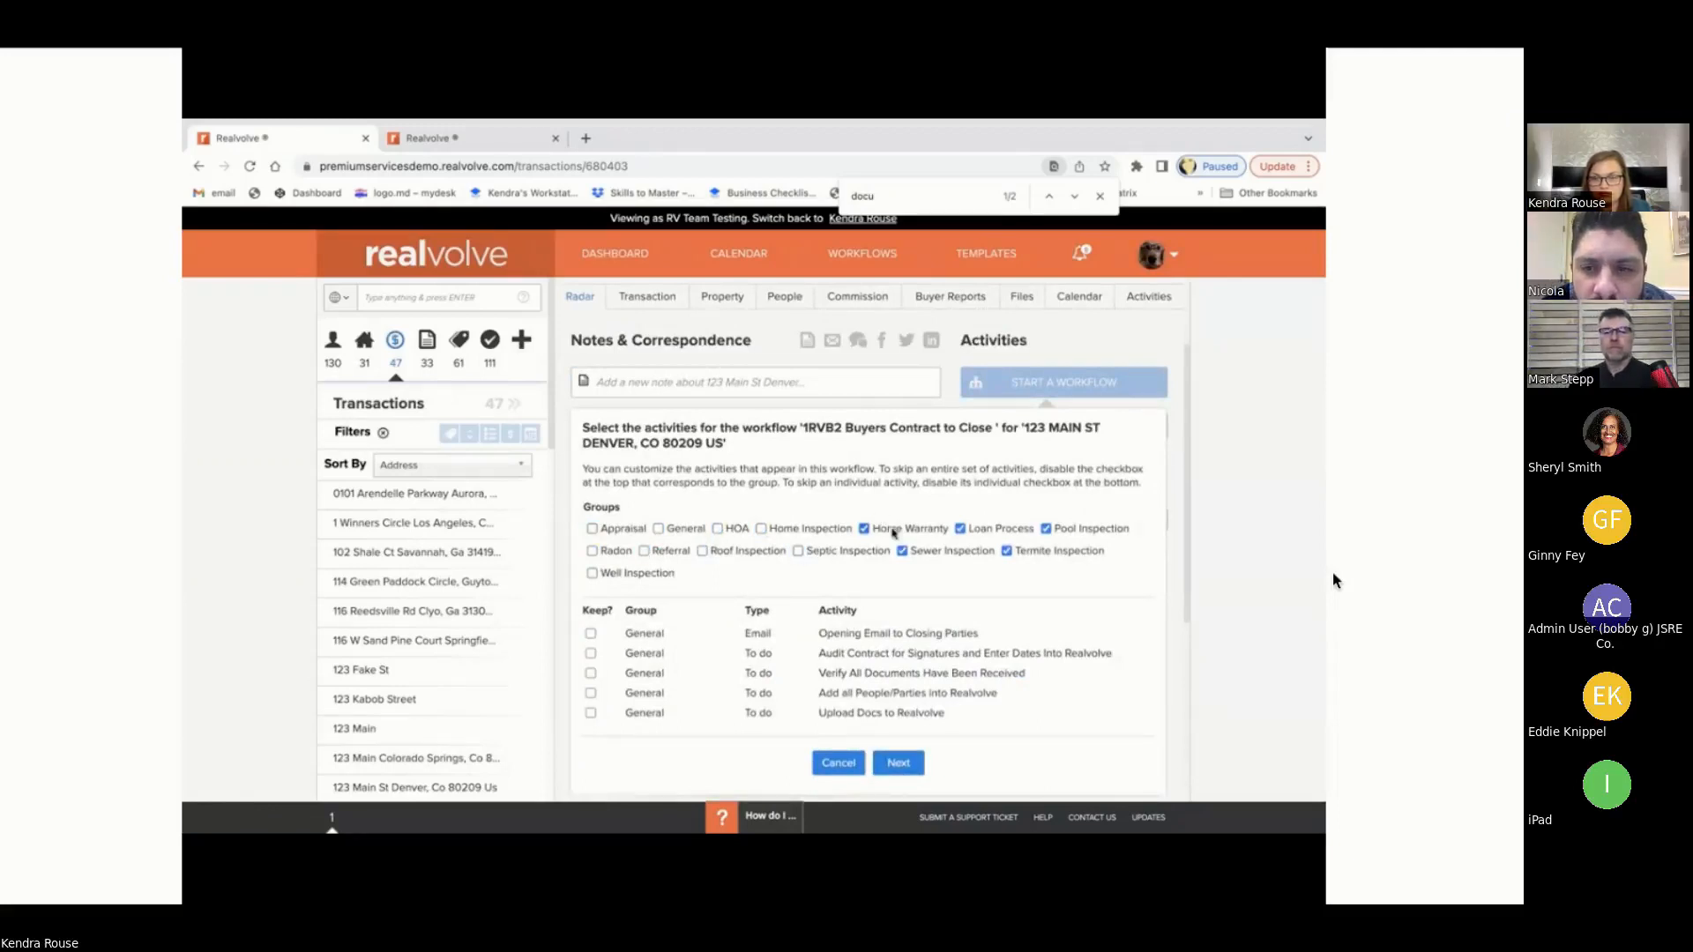
click(864, 529)
click(902, 552)
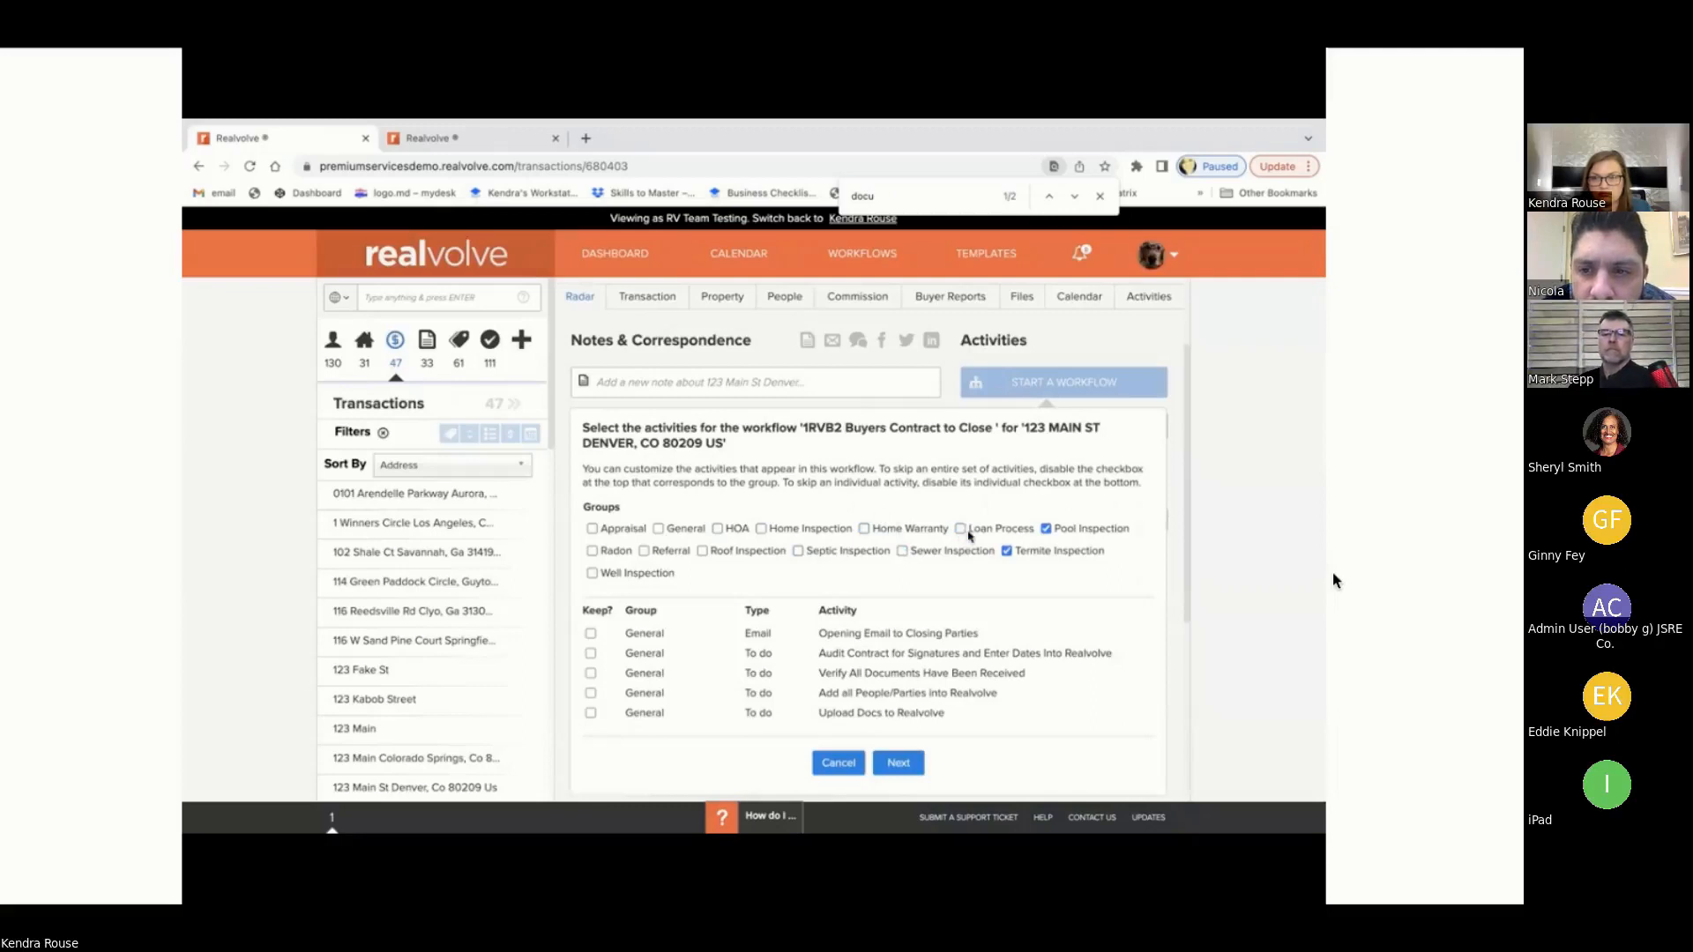
click(1007, 551)
click(1046, 529)
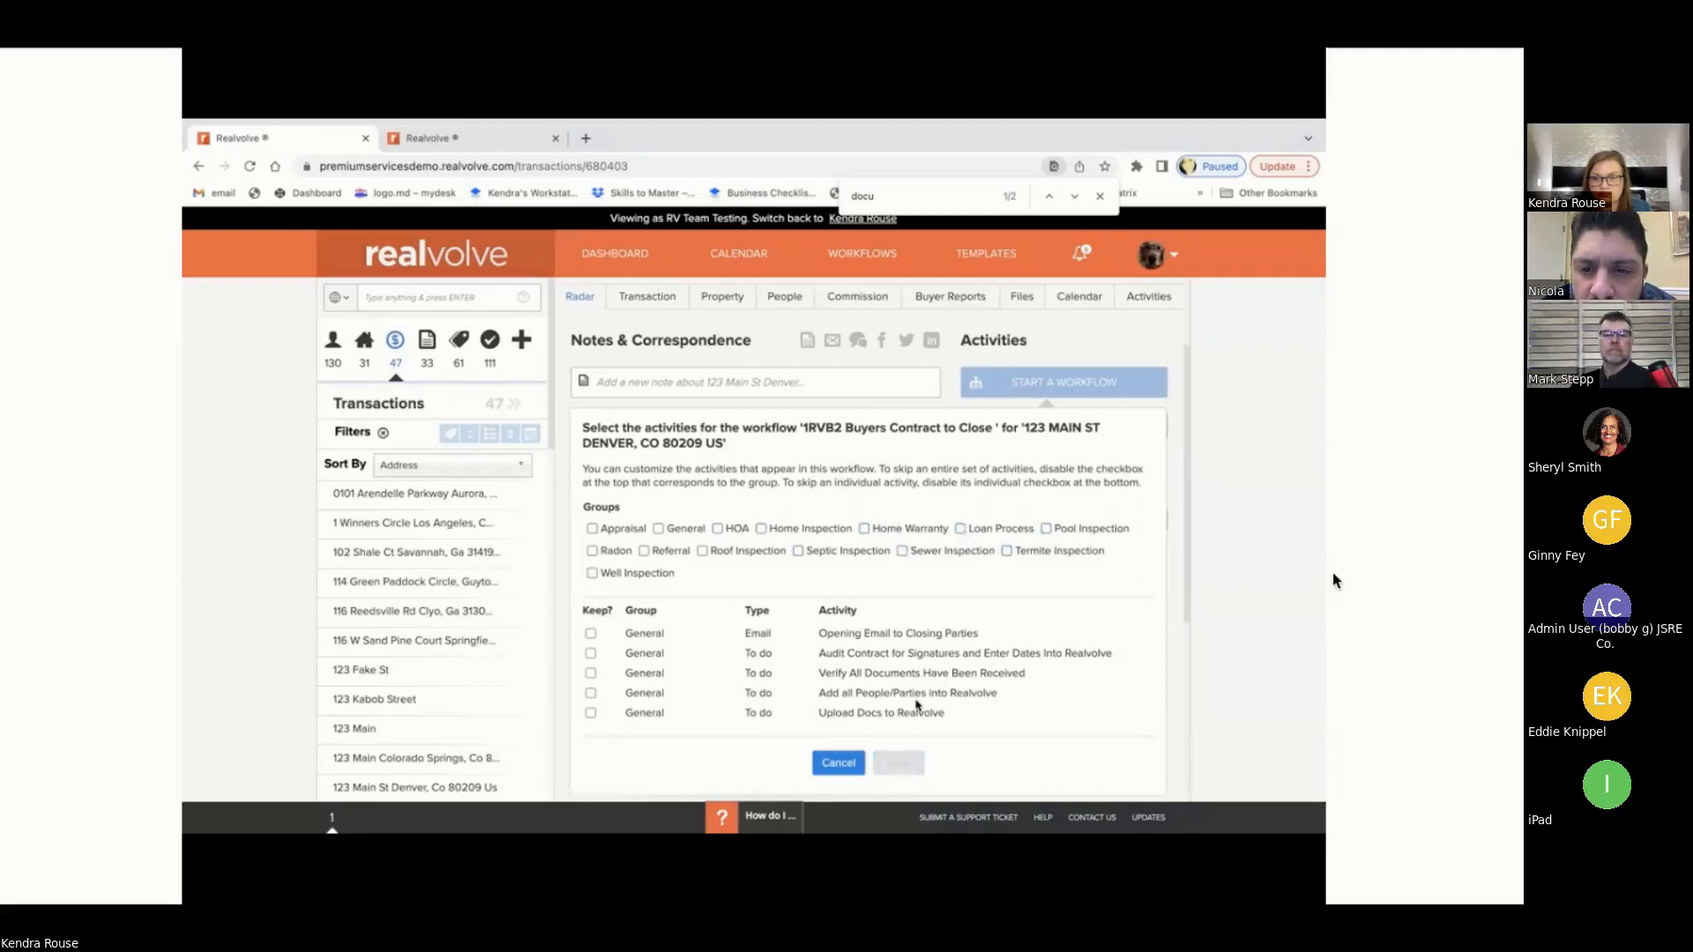
Step: Keep only the "Verify All Documents Have Been Received" to-do in the workflow's activity selection
scroll(917, 704, down, 5)
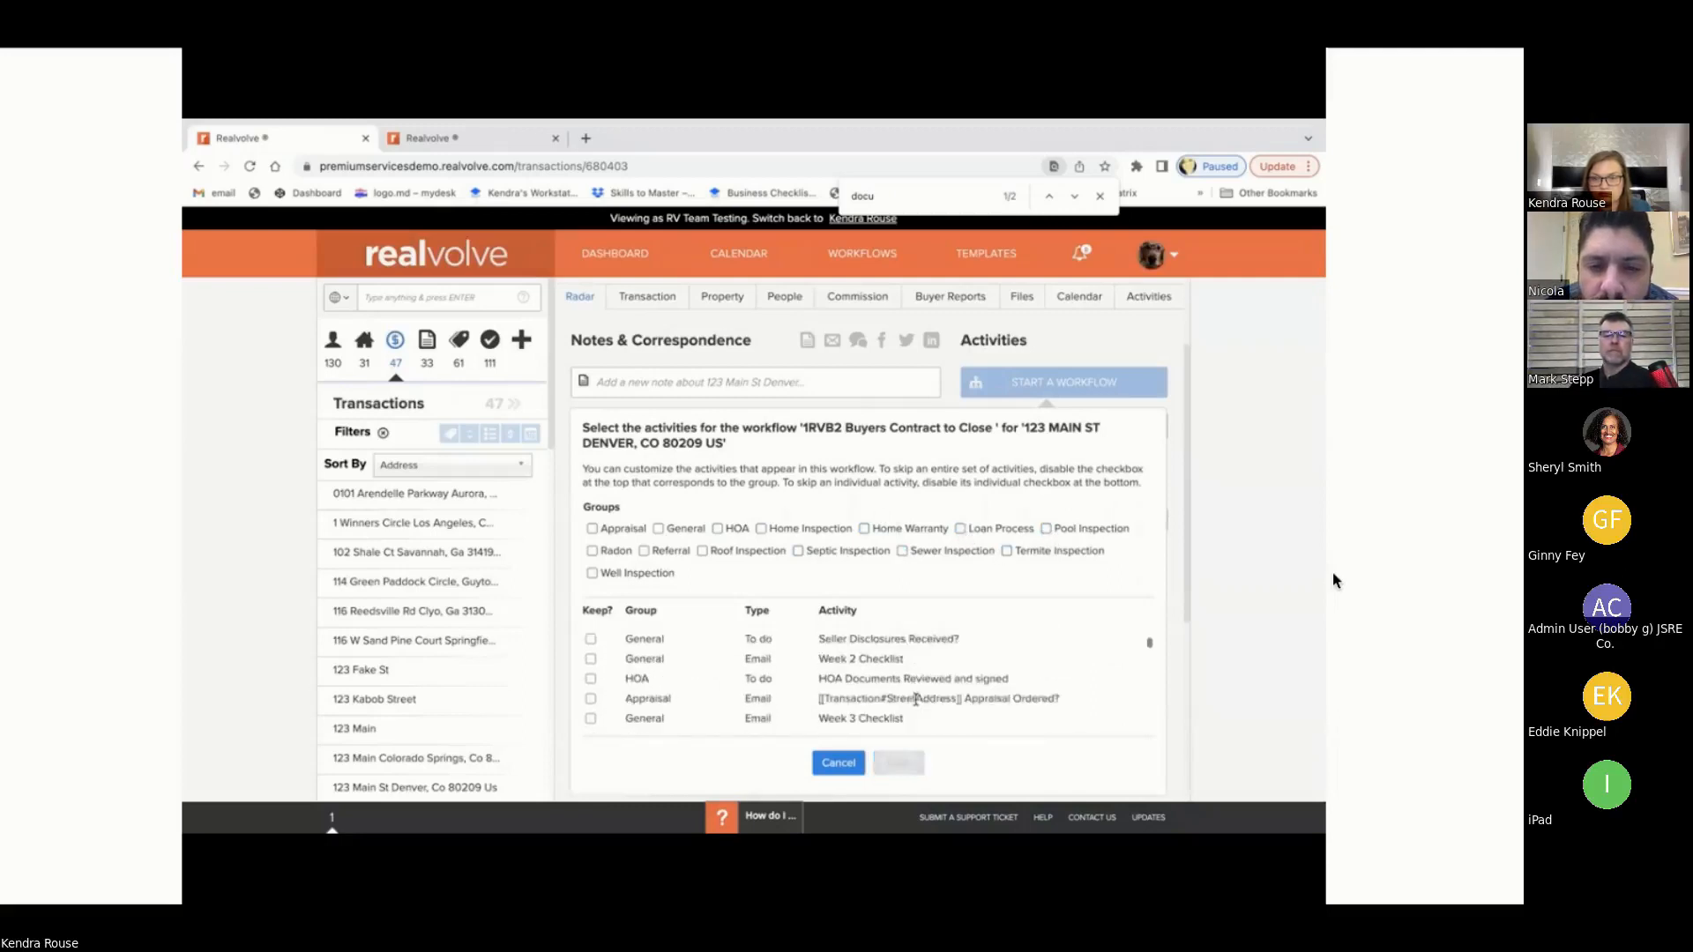
scroll(917, 704, down, 3)
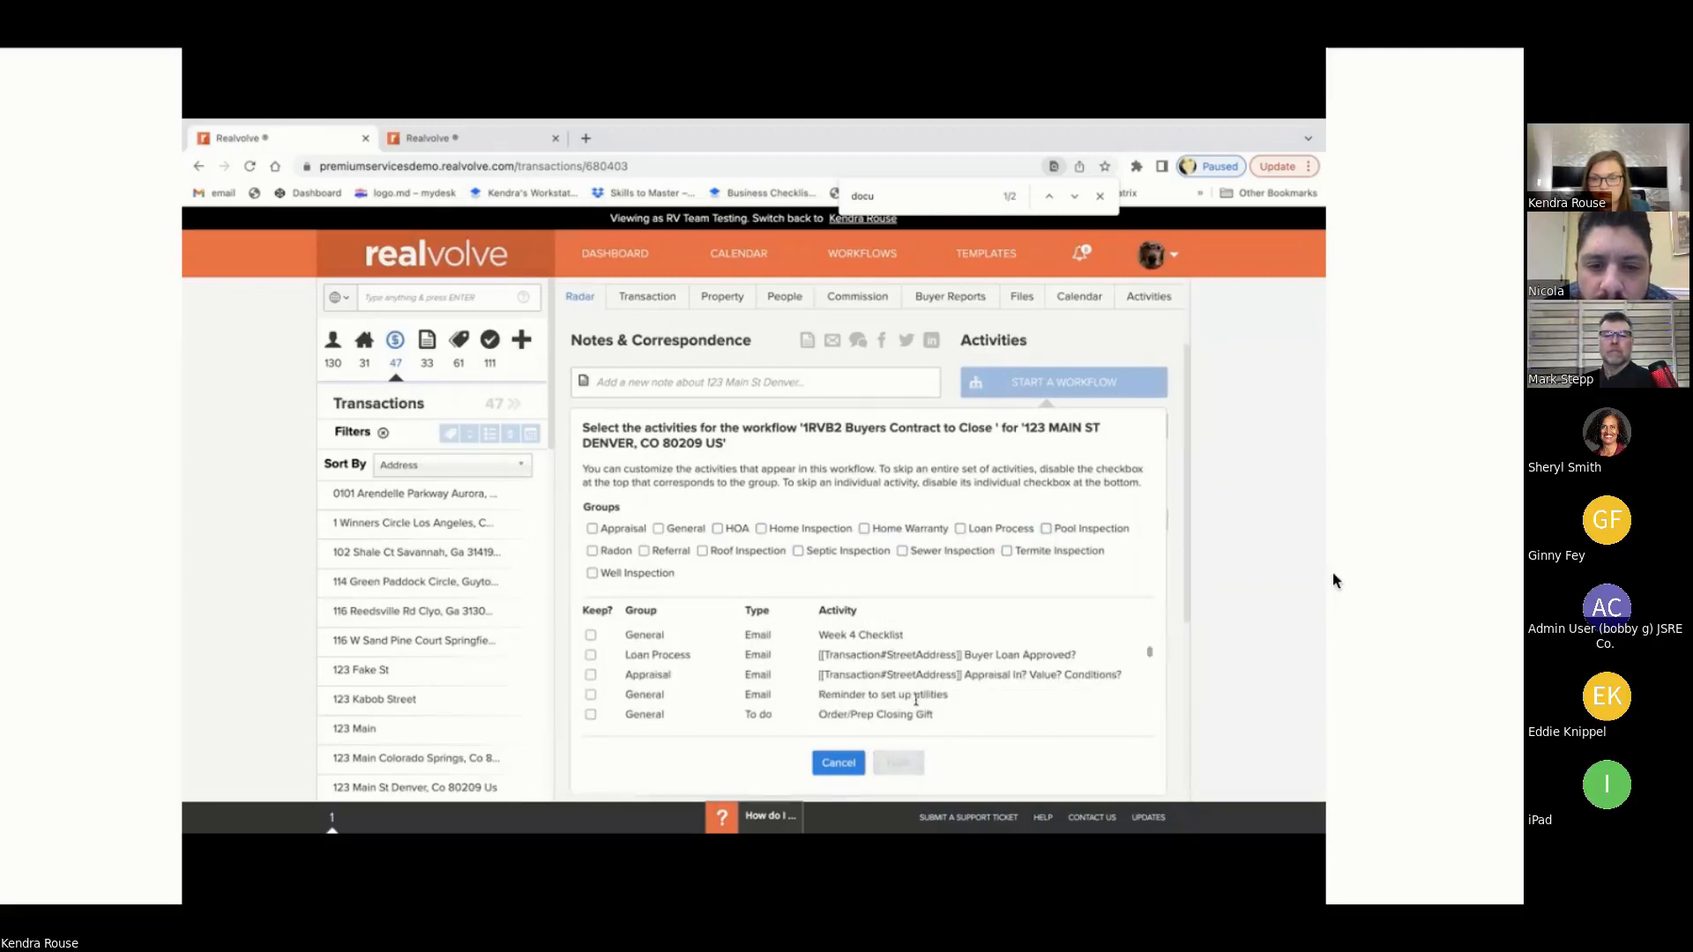
scroll(916, 701, down, 5)
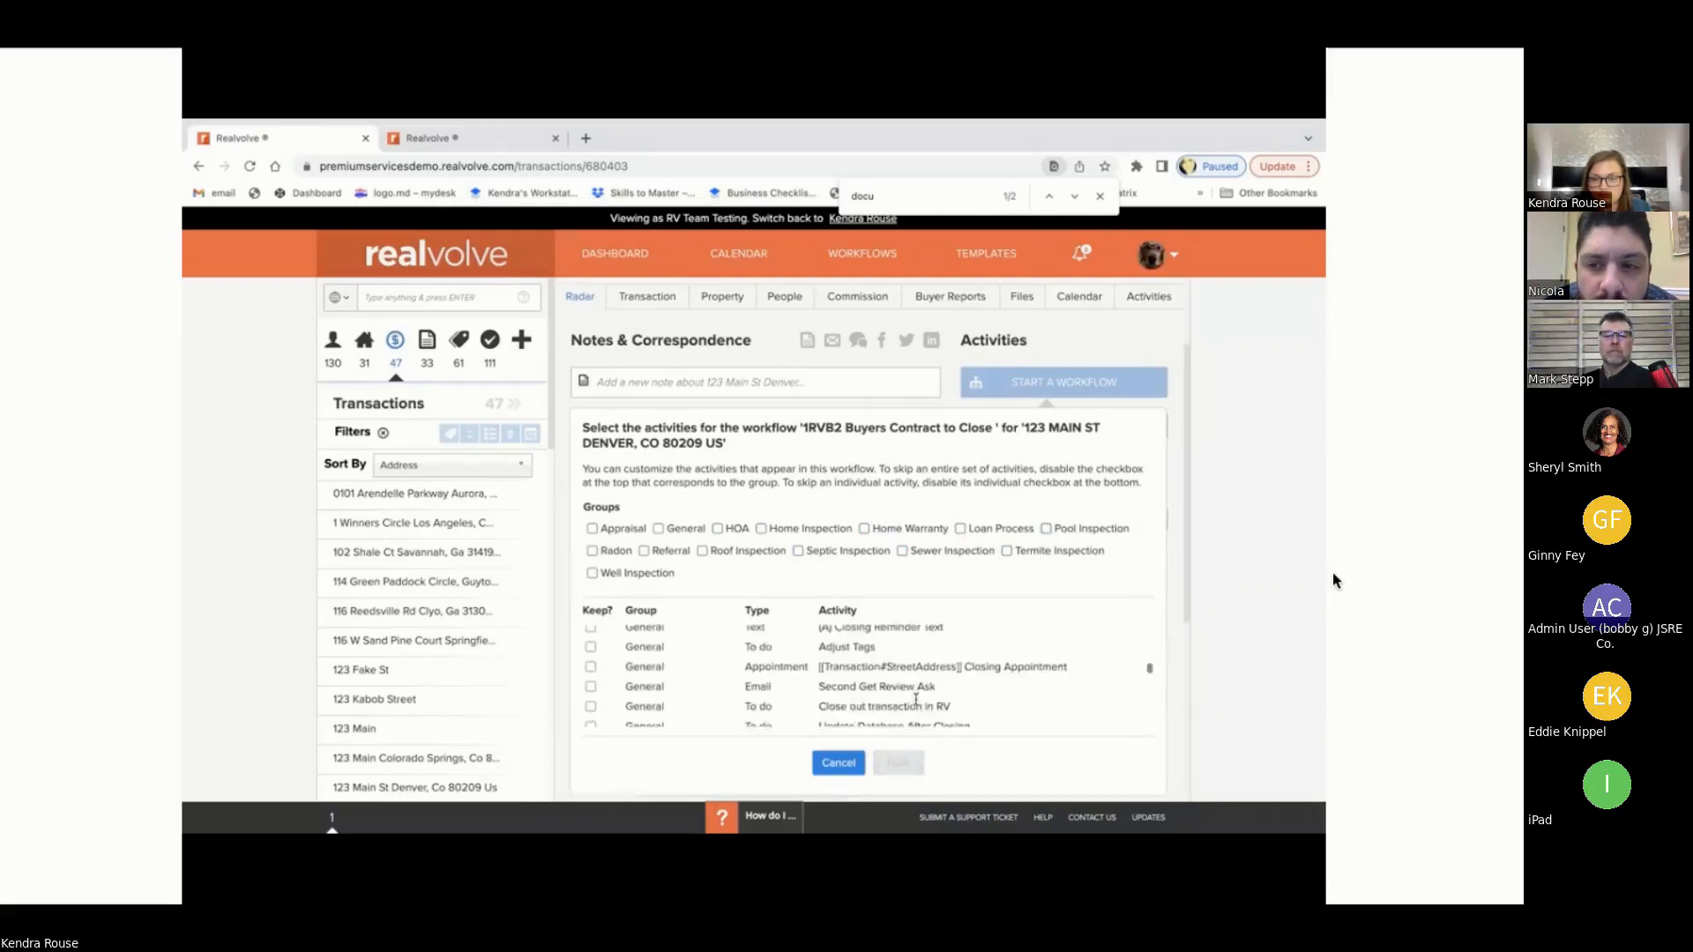
scroll(916, 701, down, 8)
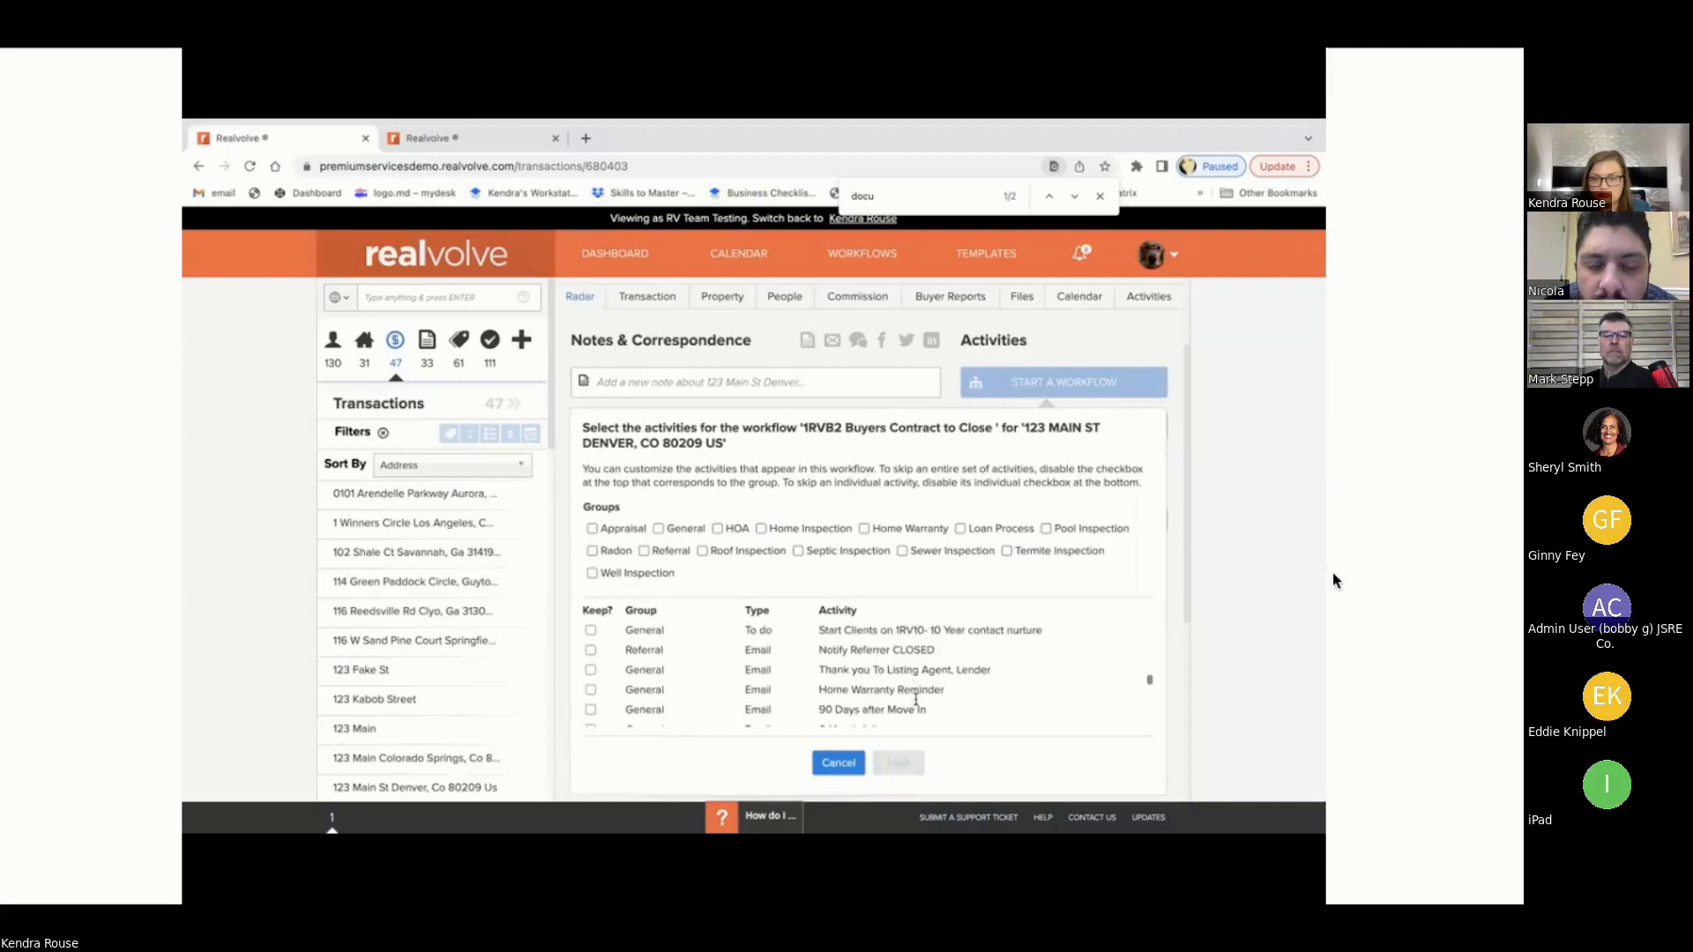
scroll(916, 701, down, 3)
scroll(916, 699, down, 8)
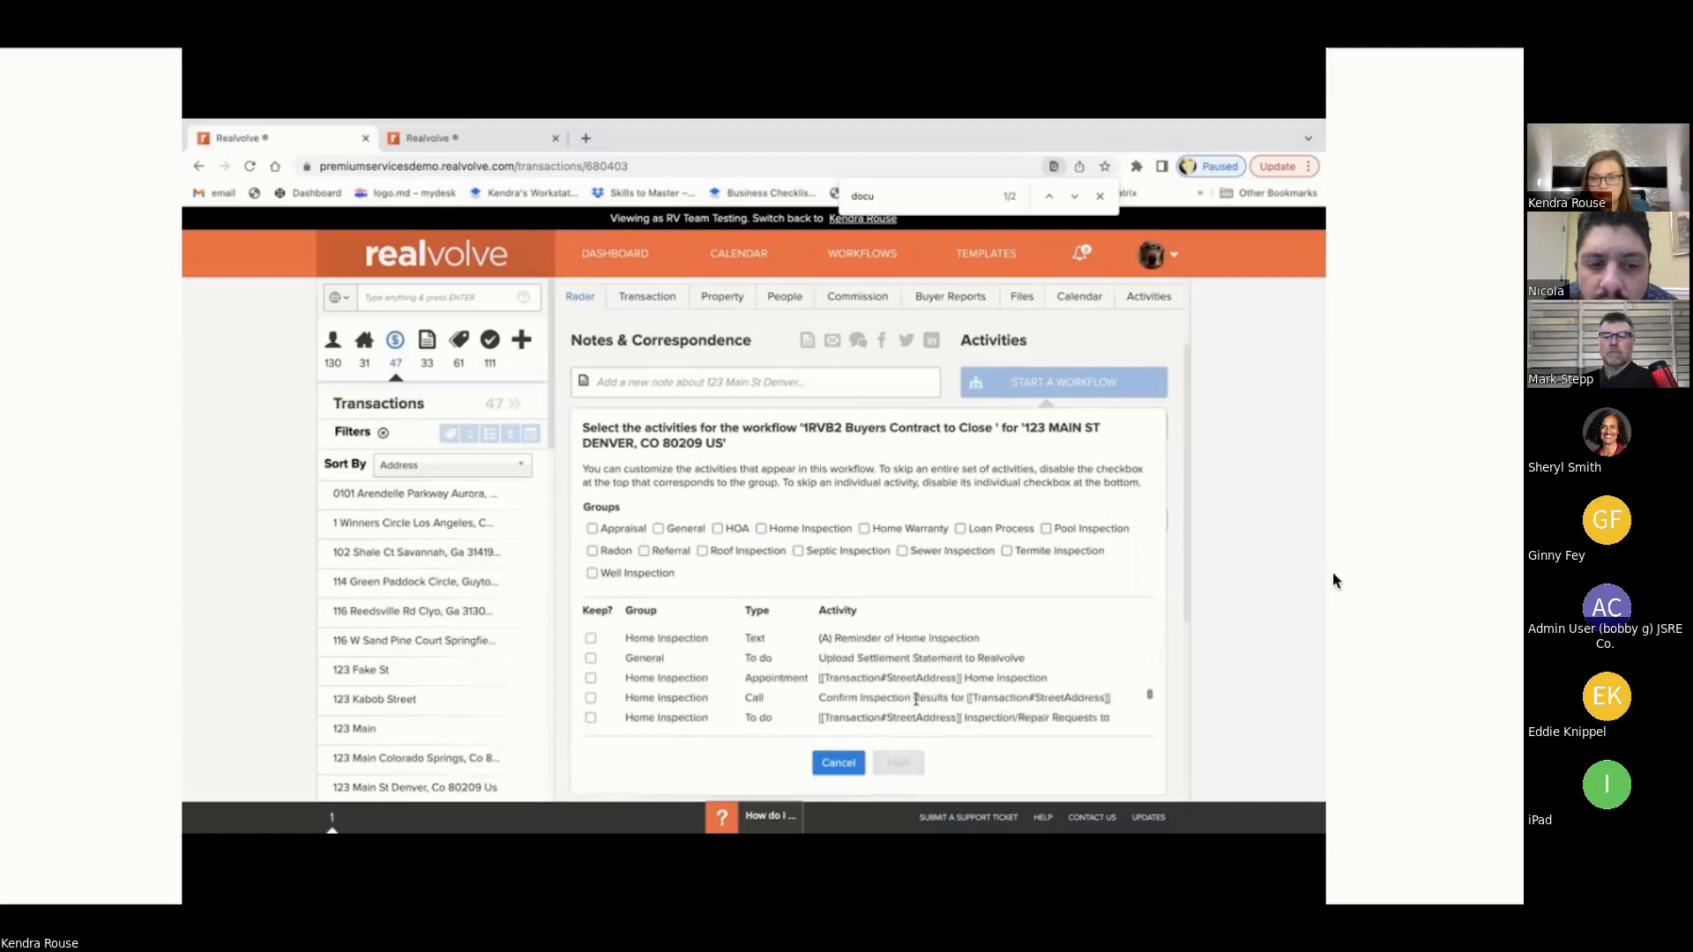
scroll(916, 701, down, 8)
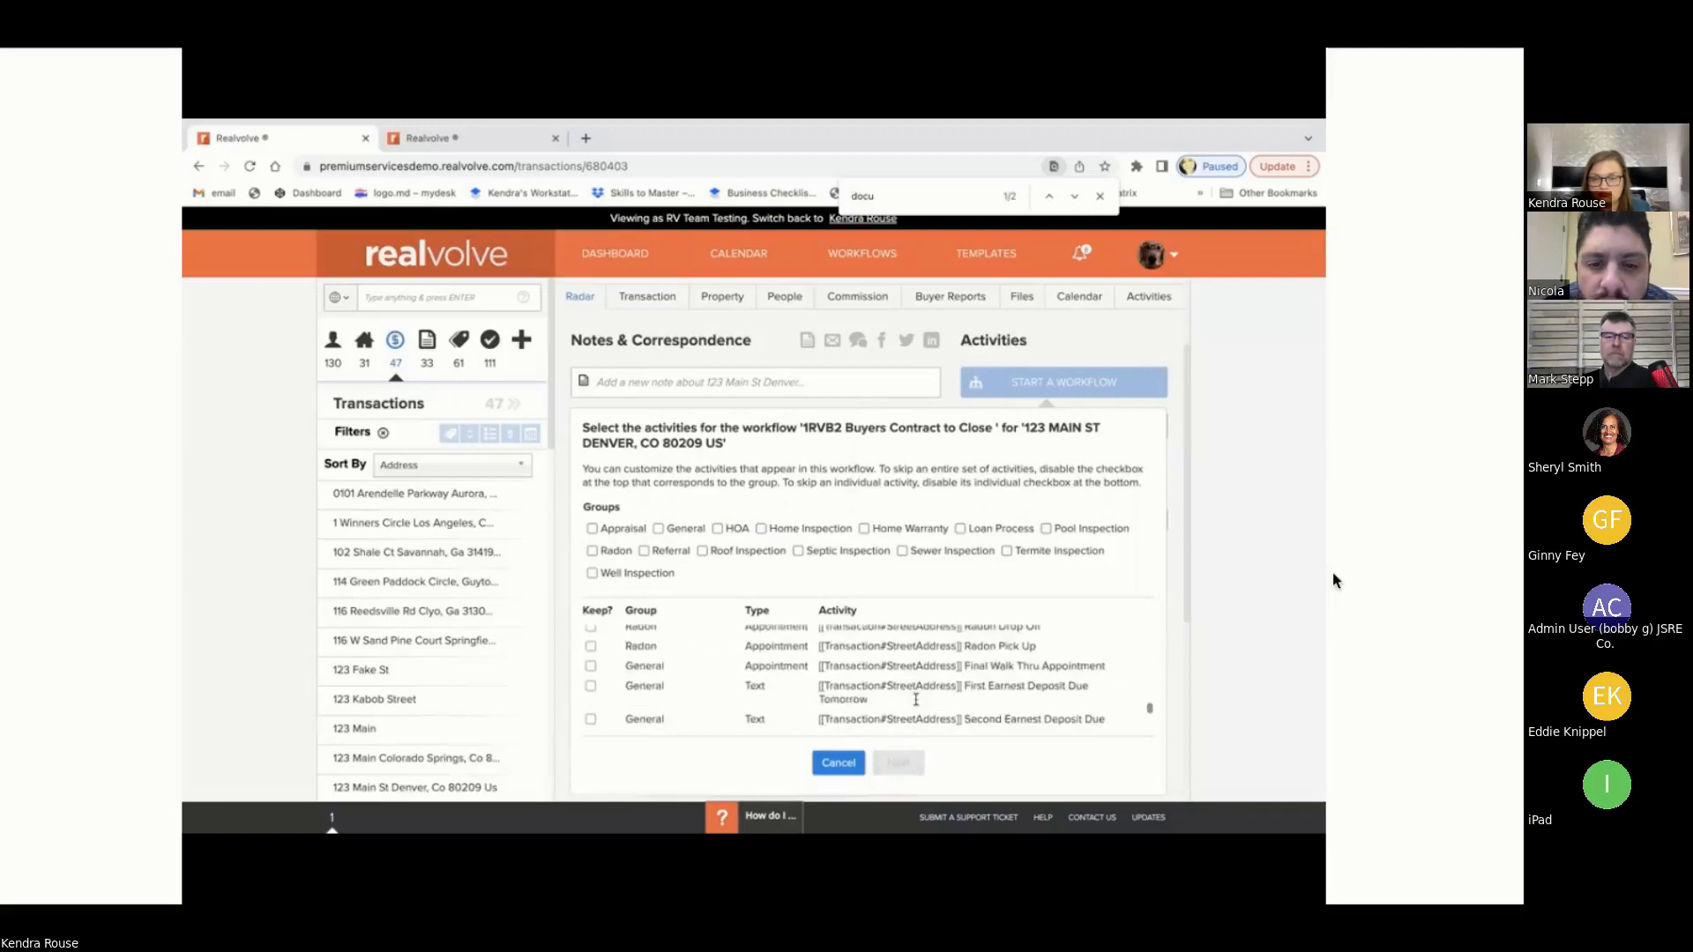
scroll(916, 703, down, 4)
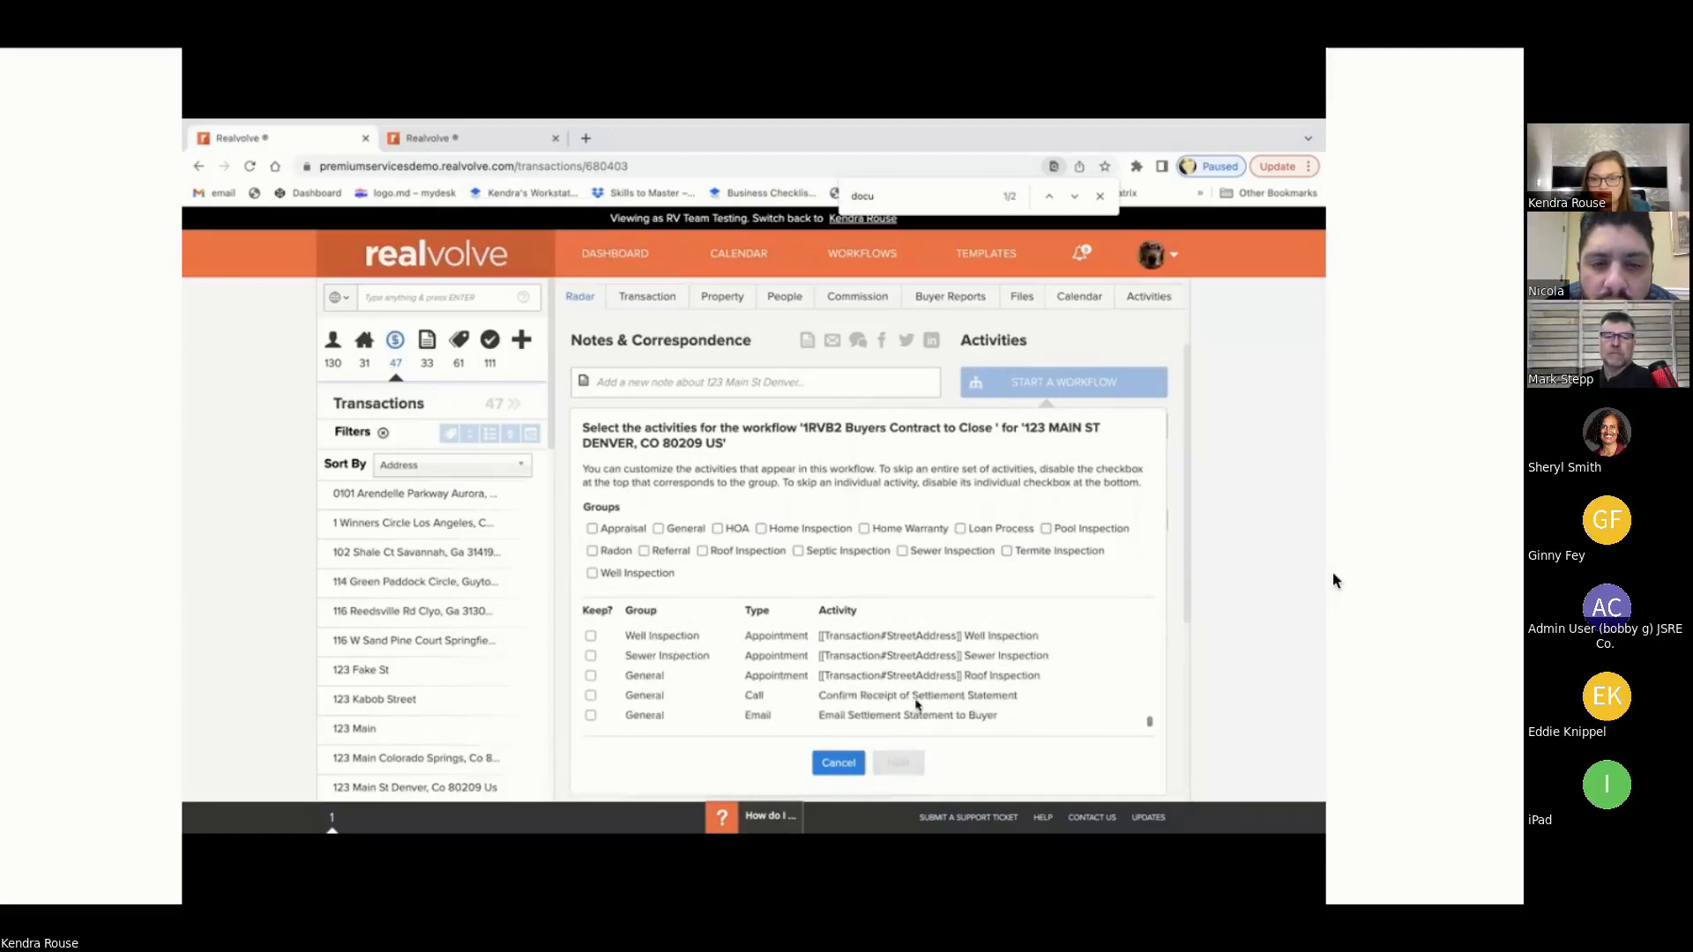
scroll(917, 700, down, 10)
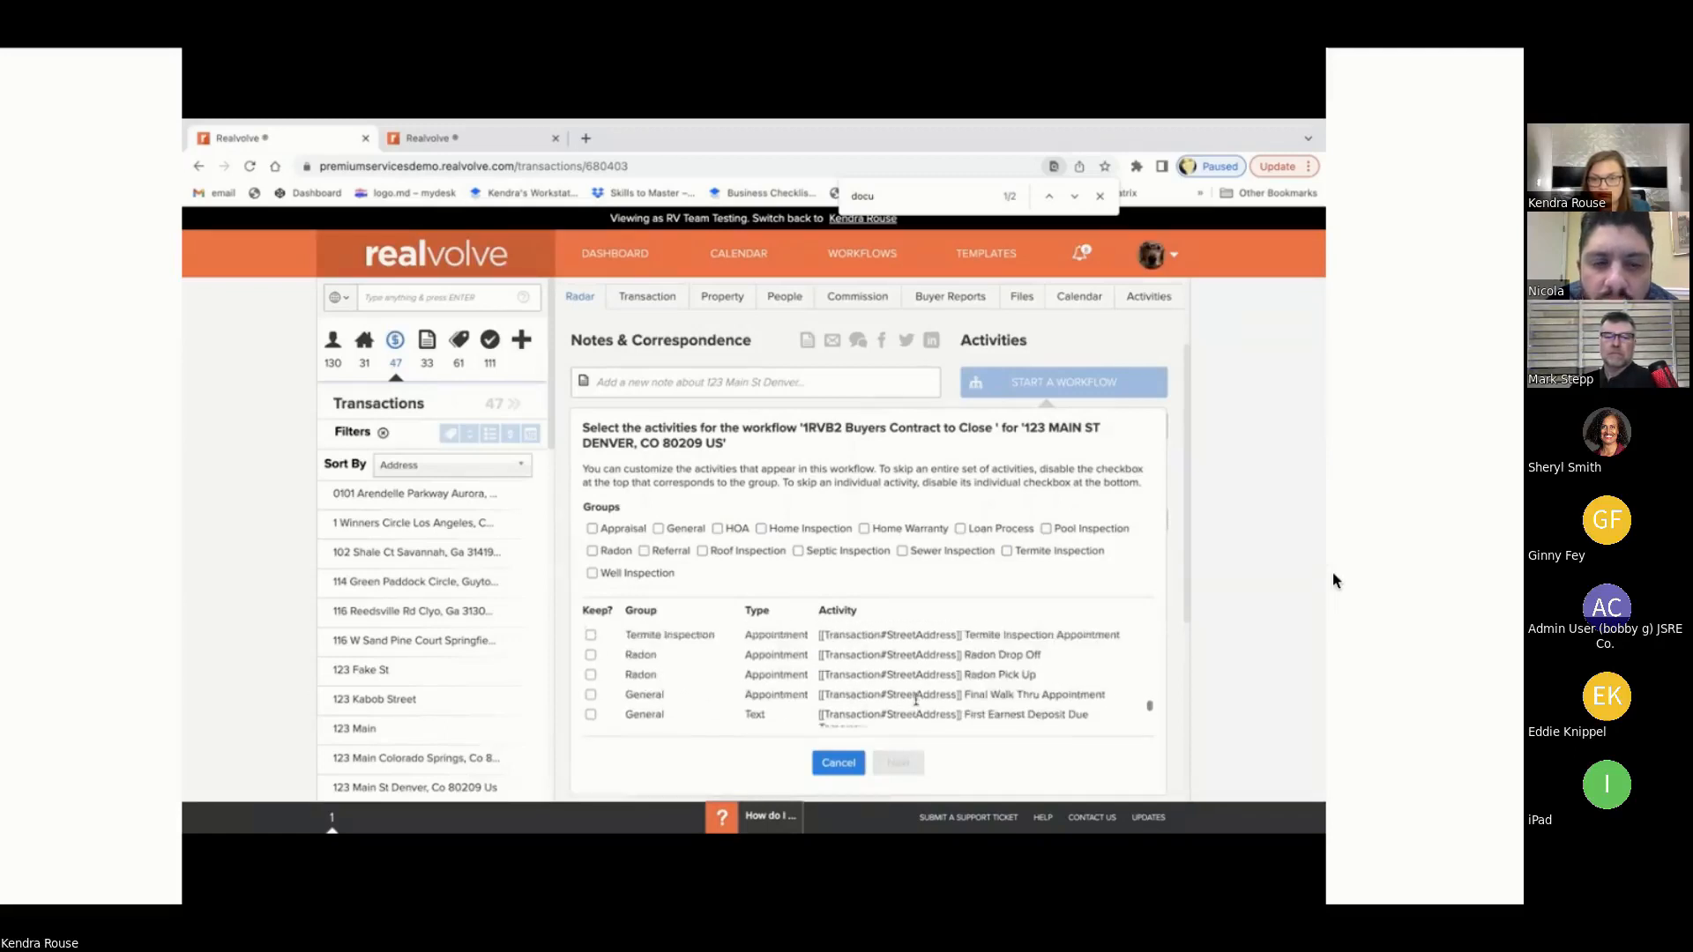
scroll(916, 699, up, 15)
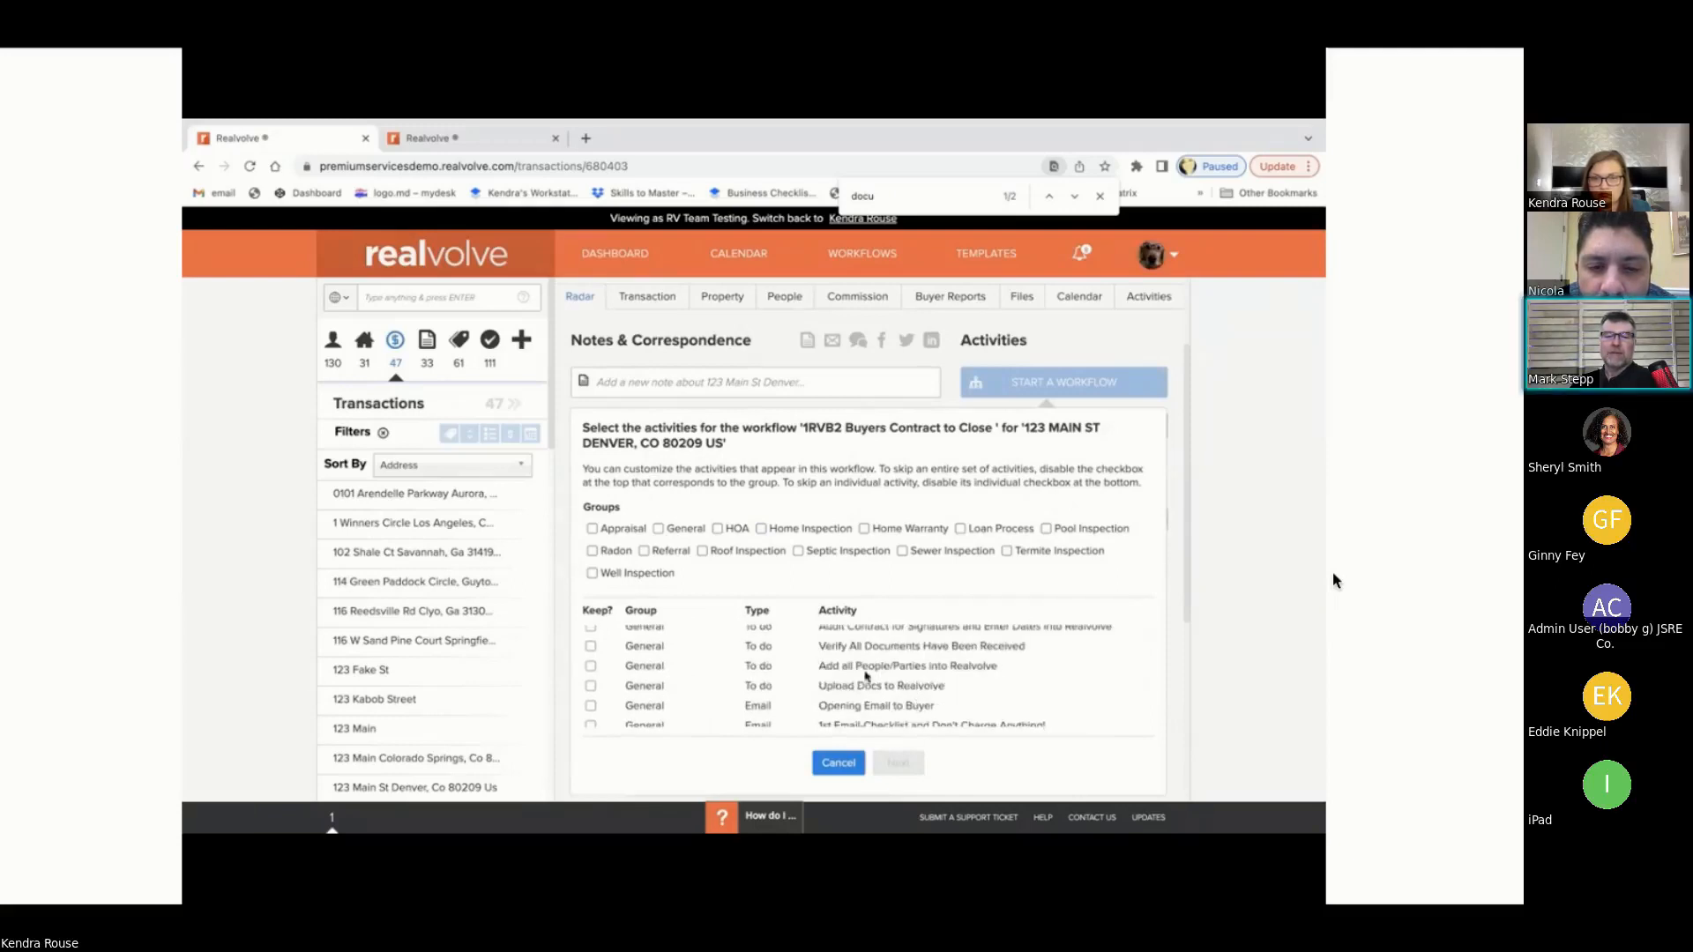
click(591, 649)
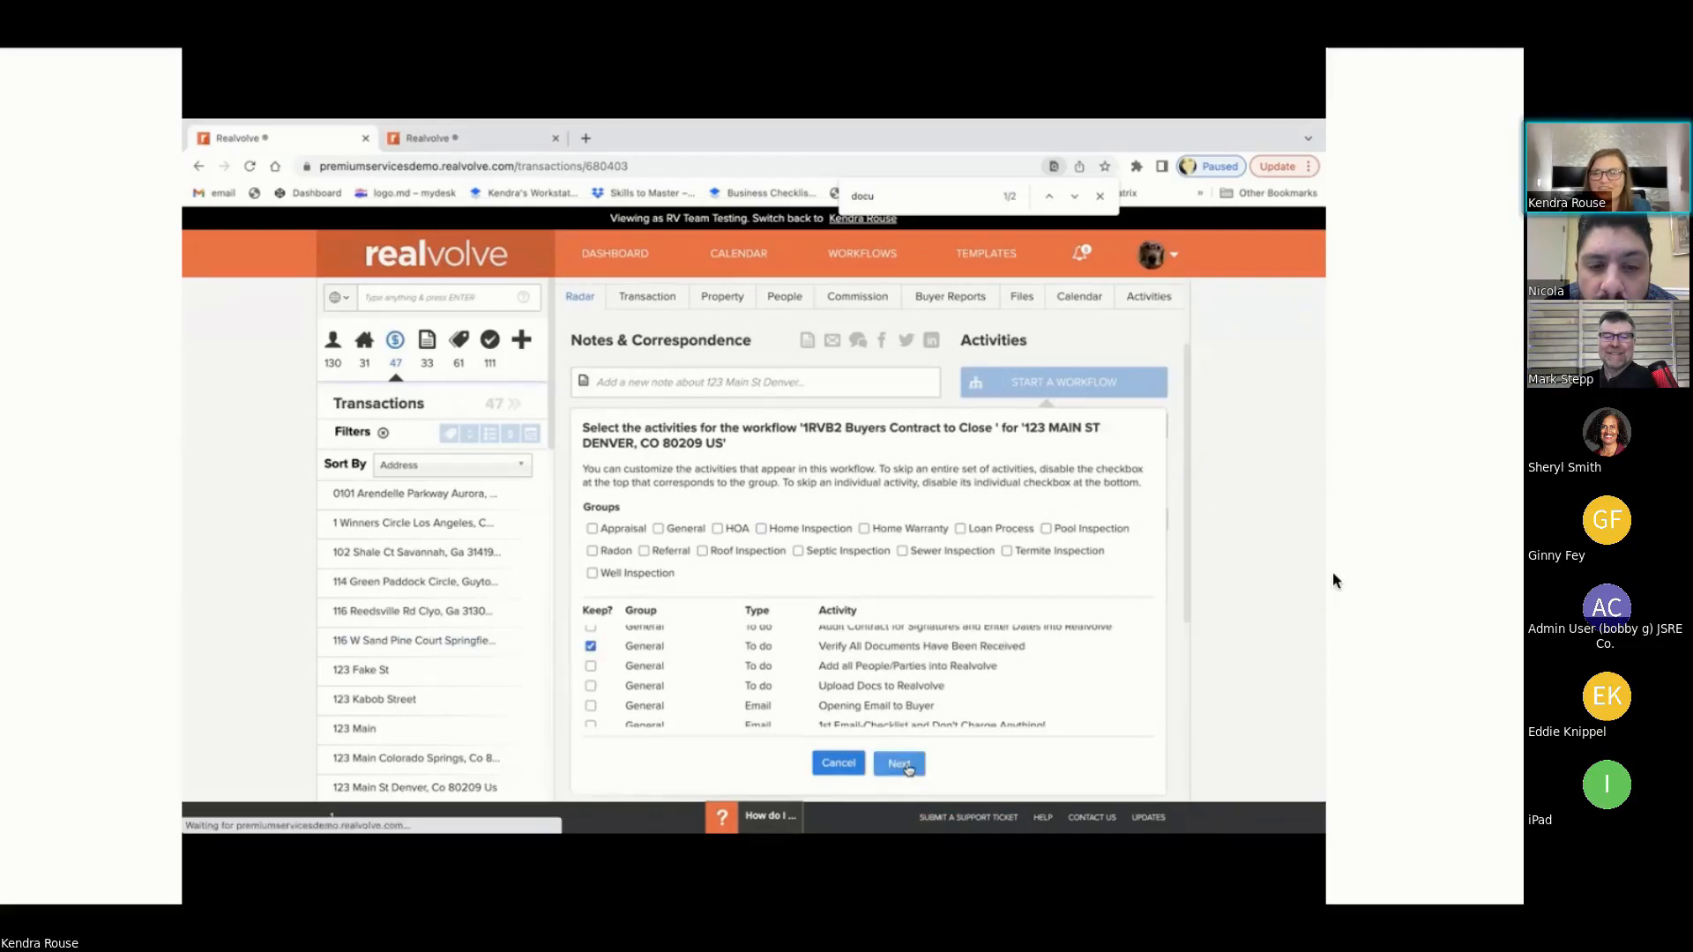
Step: Accept the proposed task assignment, dates and parties to finish launching the workflow, and reload the transaction page
click(913, 769)
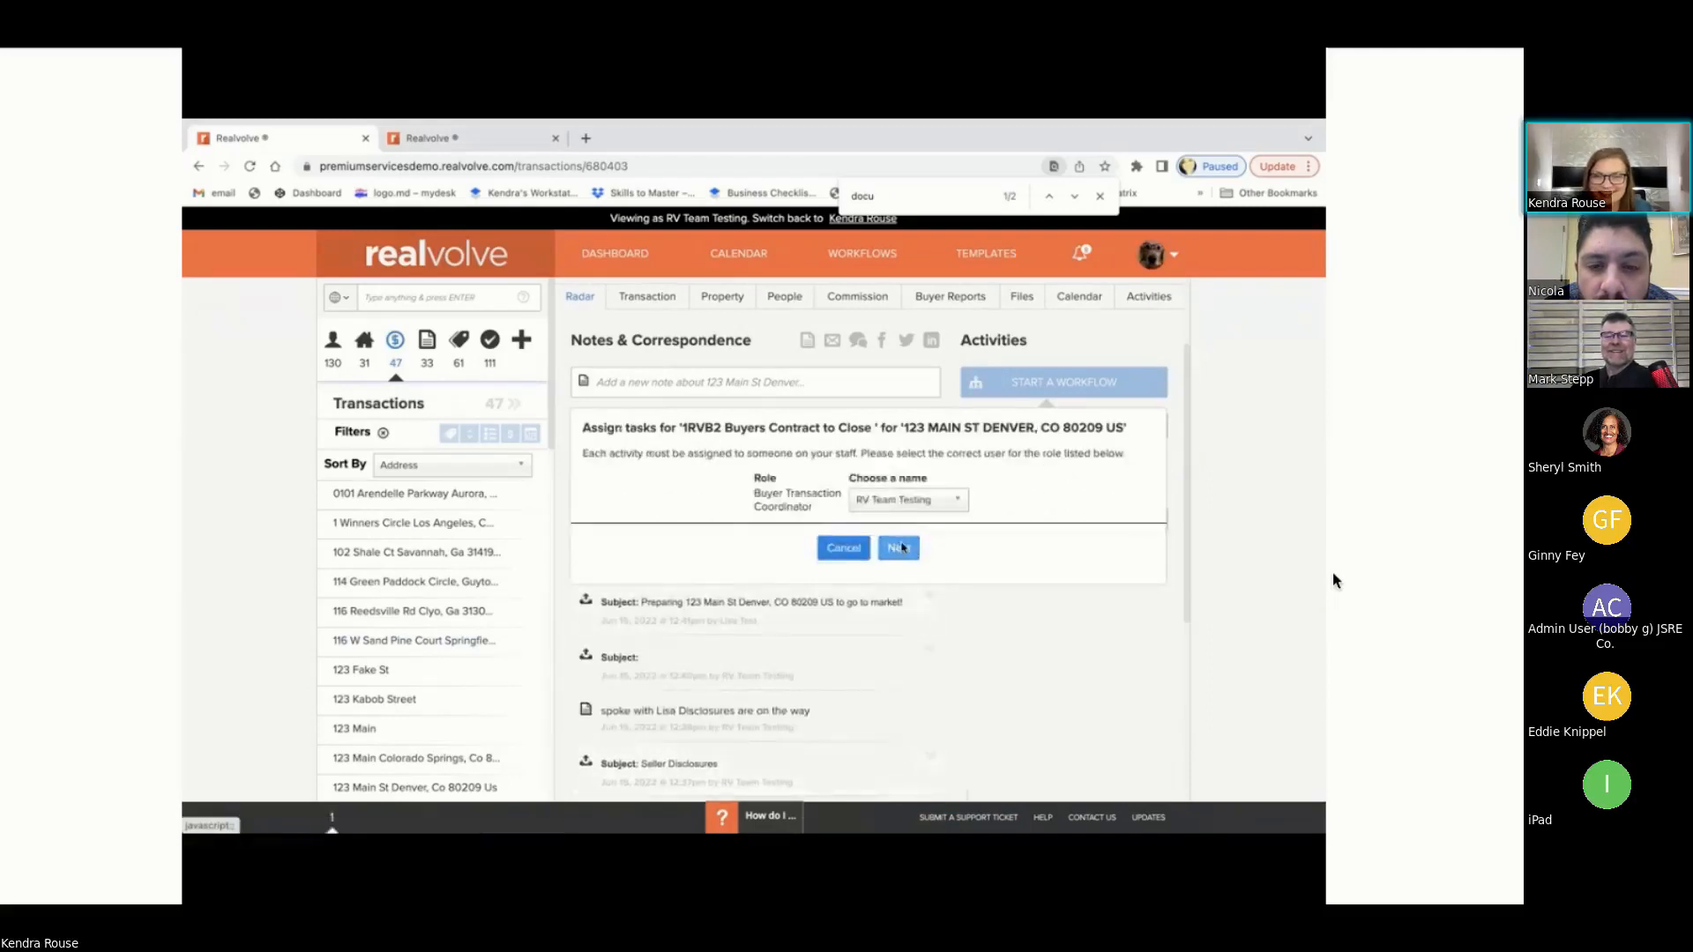
click(900, 548)
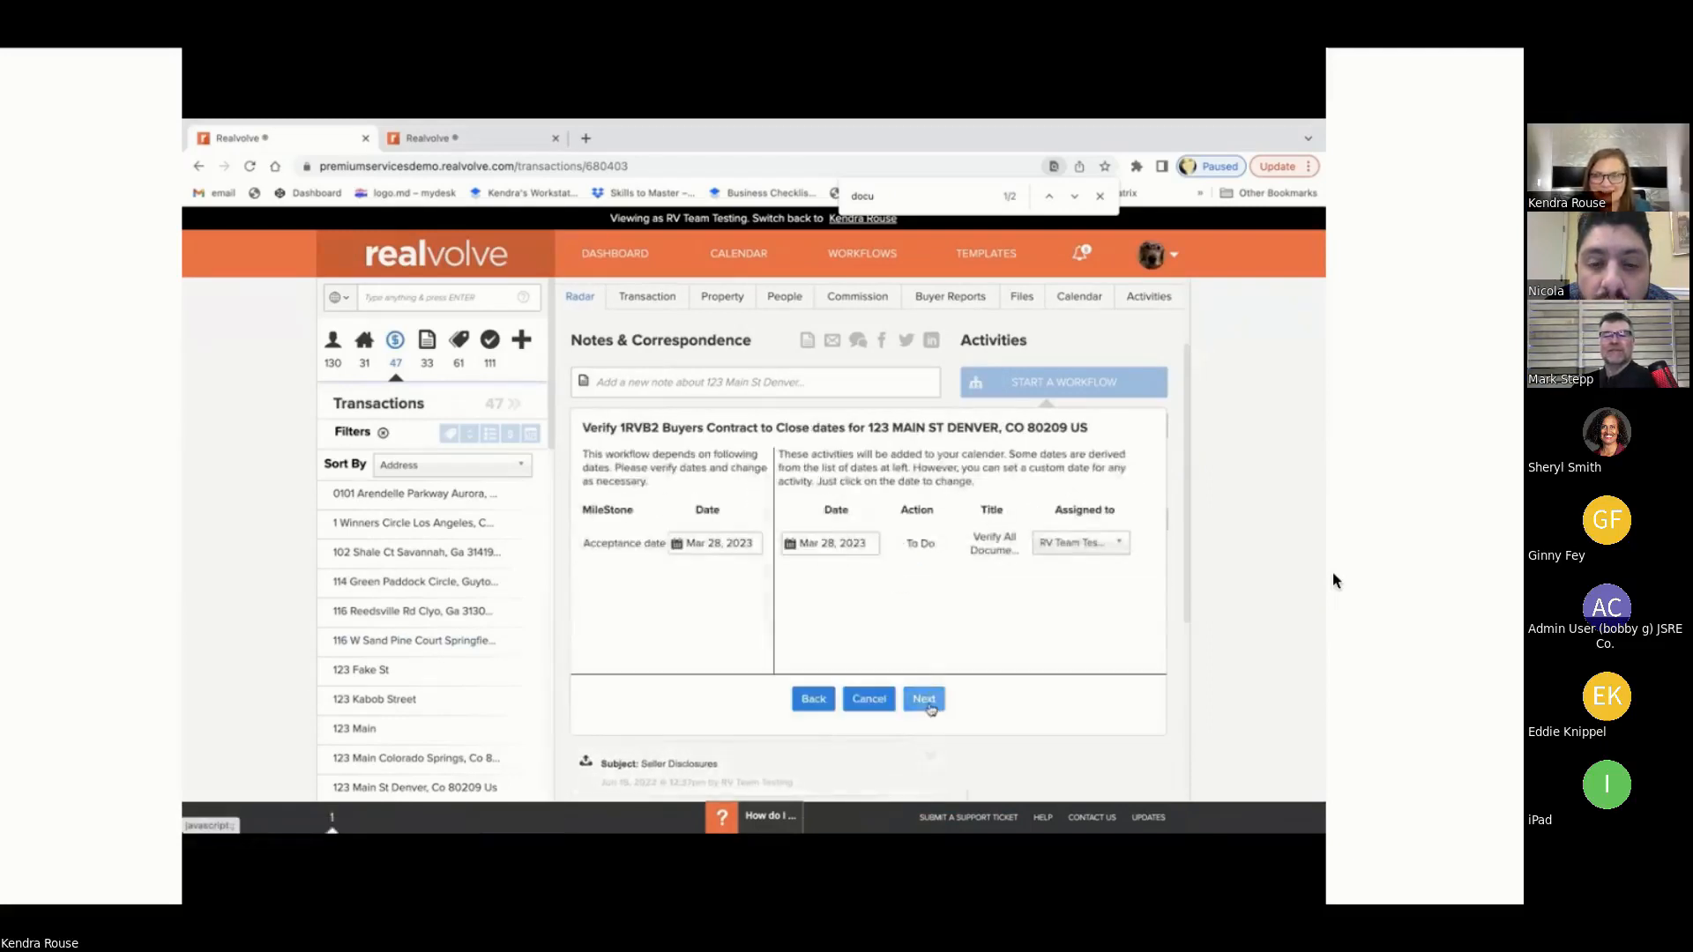
click(926, 697)
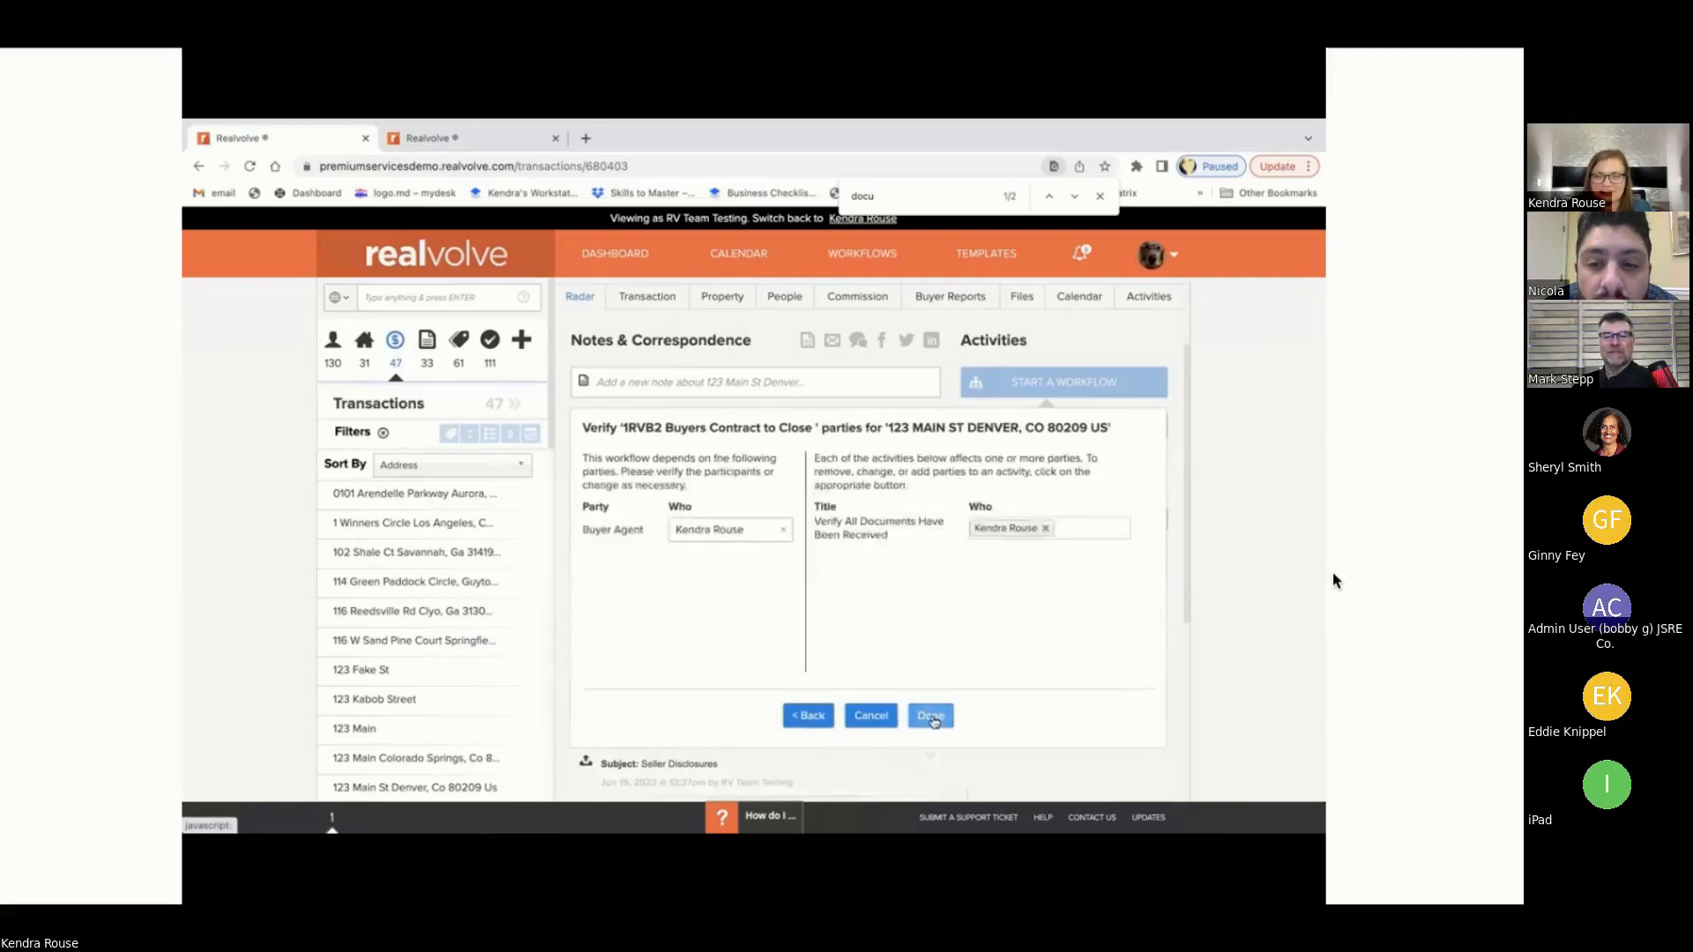
click(932, 718)
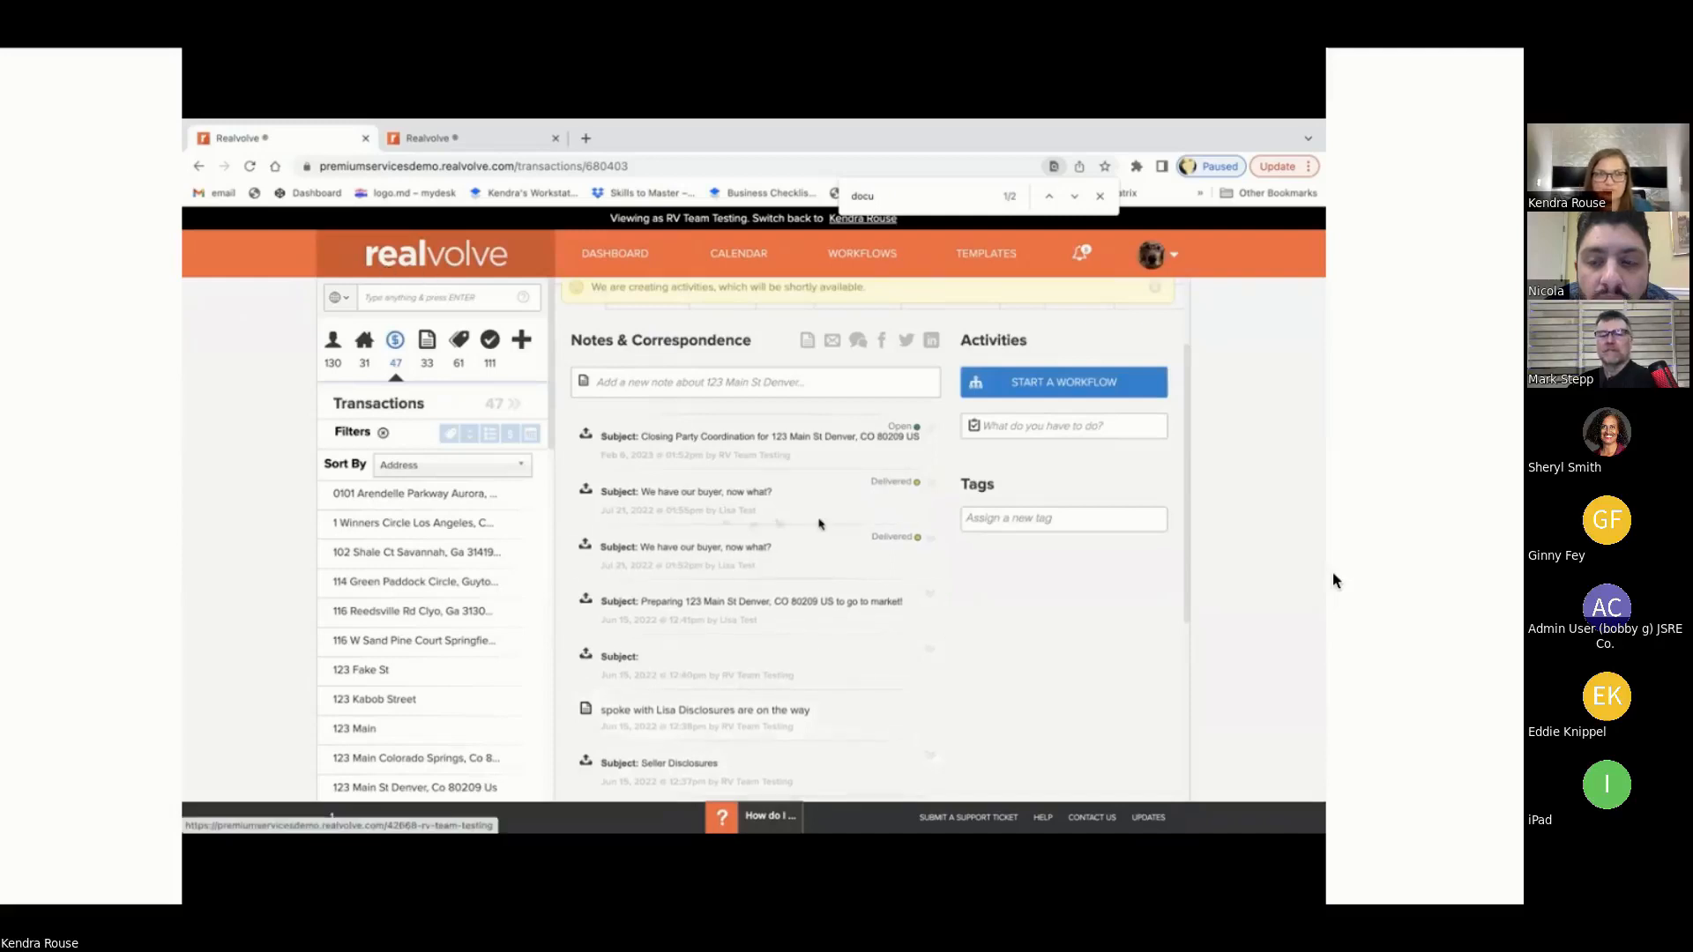
scroll(889, 527, up, 1)
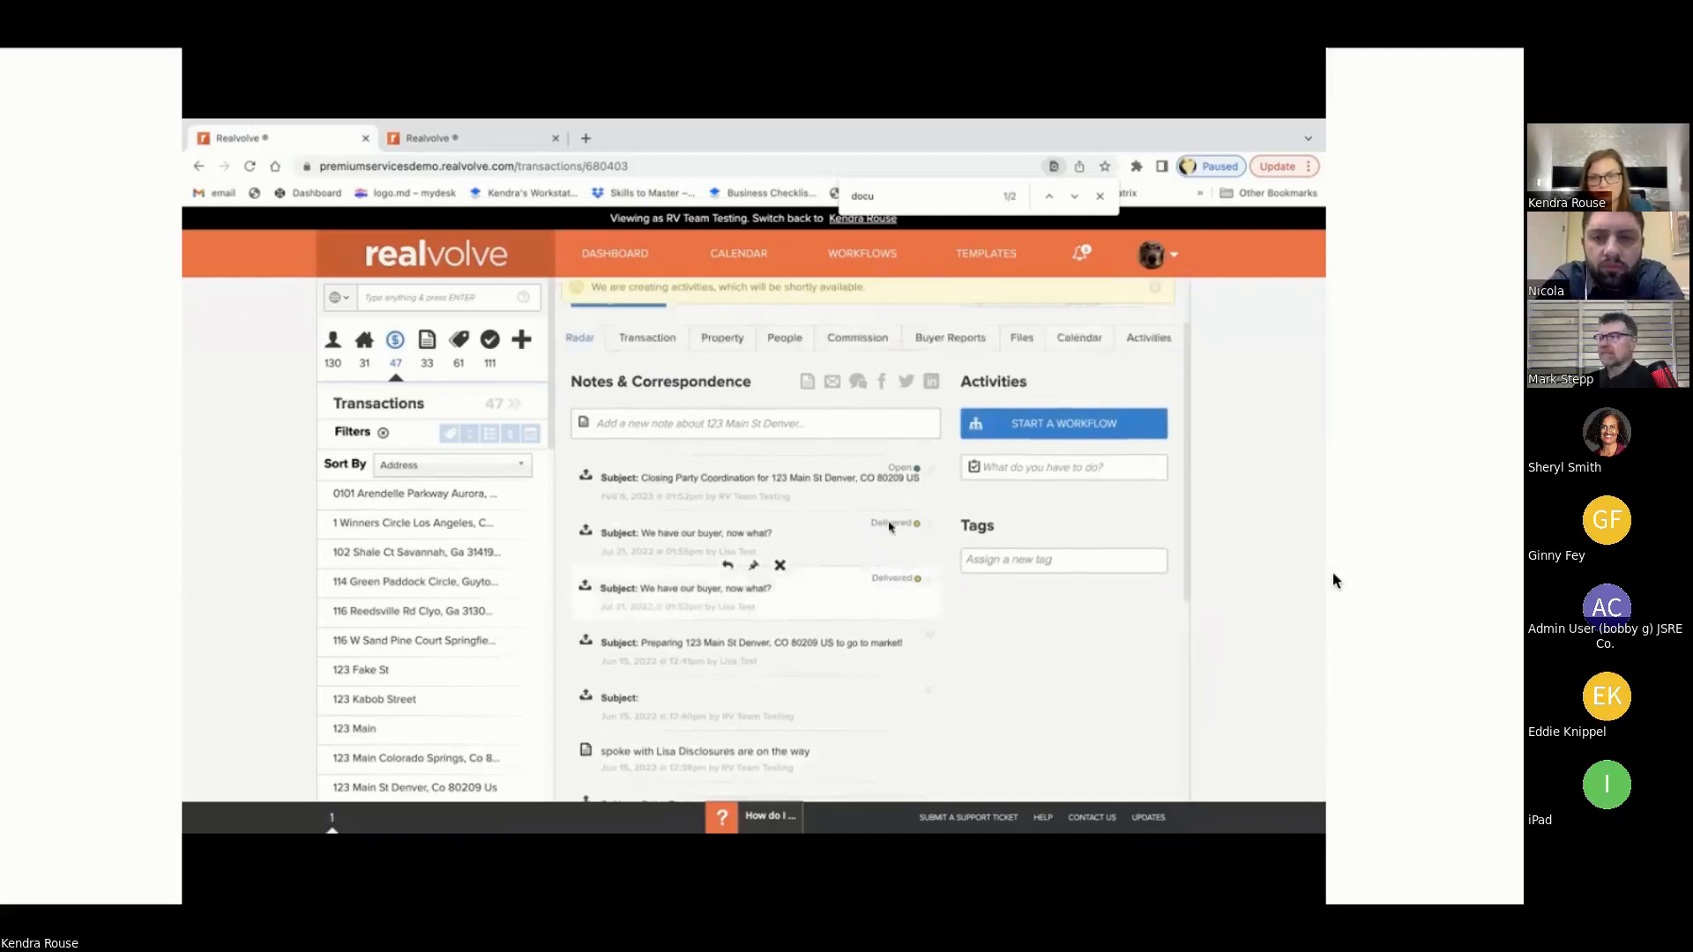
click(249, 166)
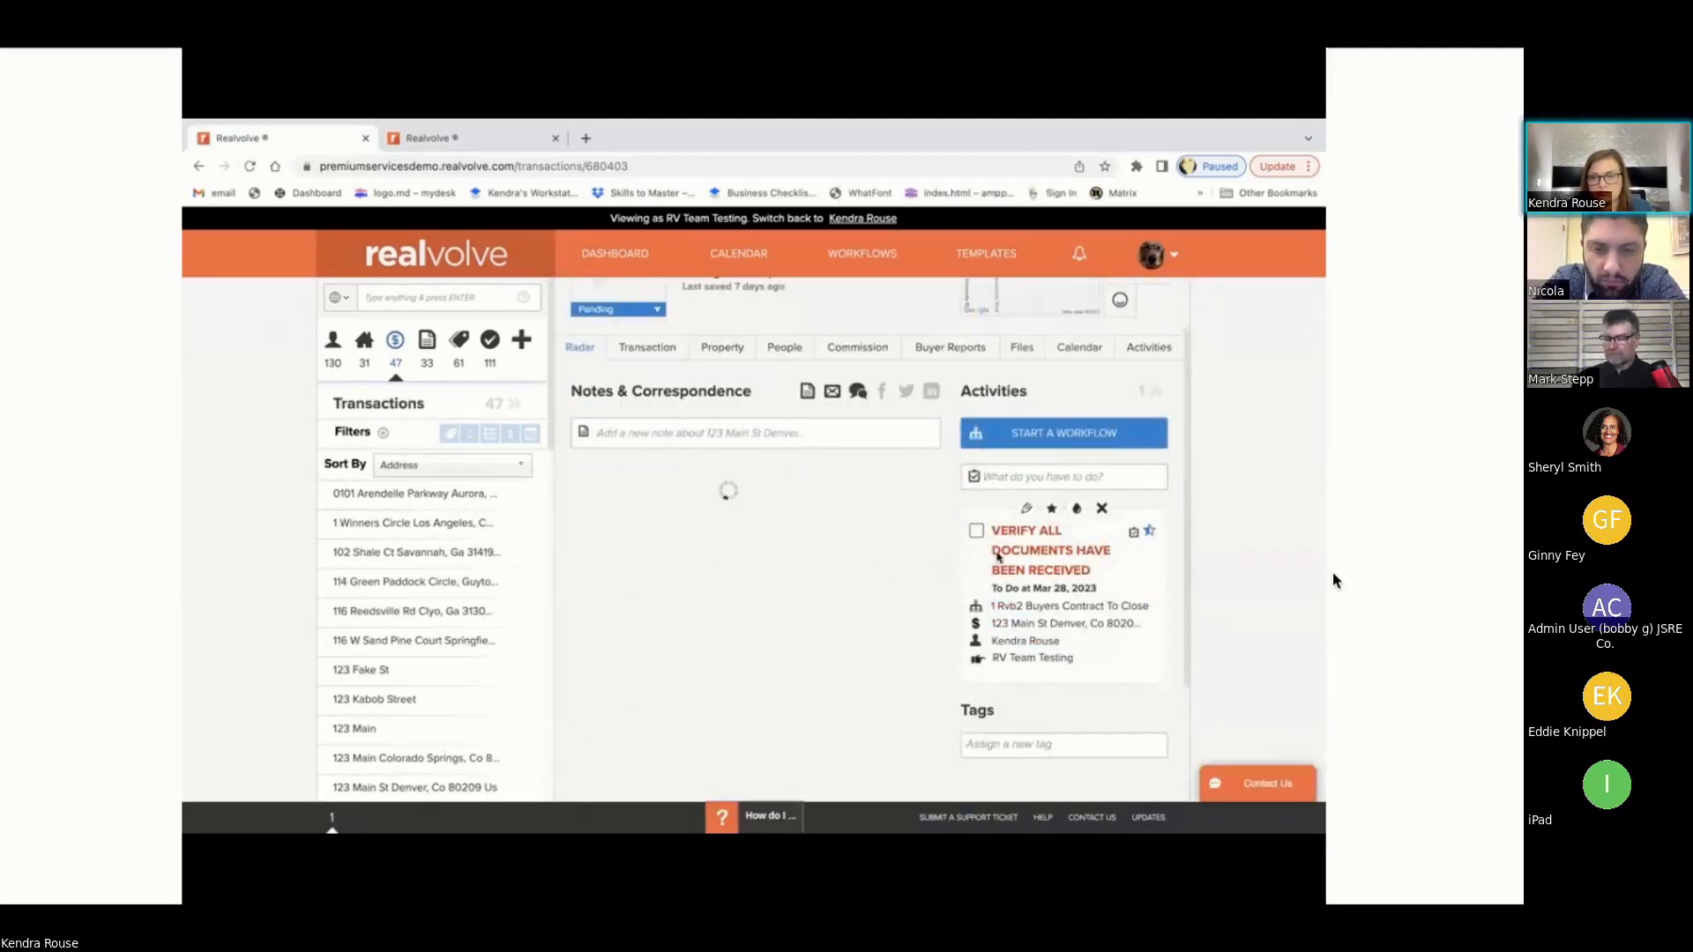
Step: Open the checklist of the "Verify All Documents Have Been Received" activity, and save and close it with every item unchecked
click(976, 532)
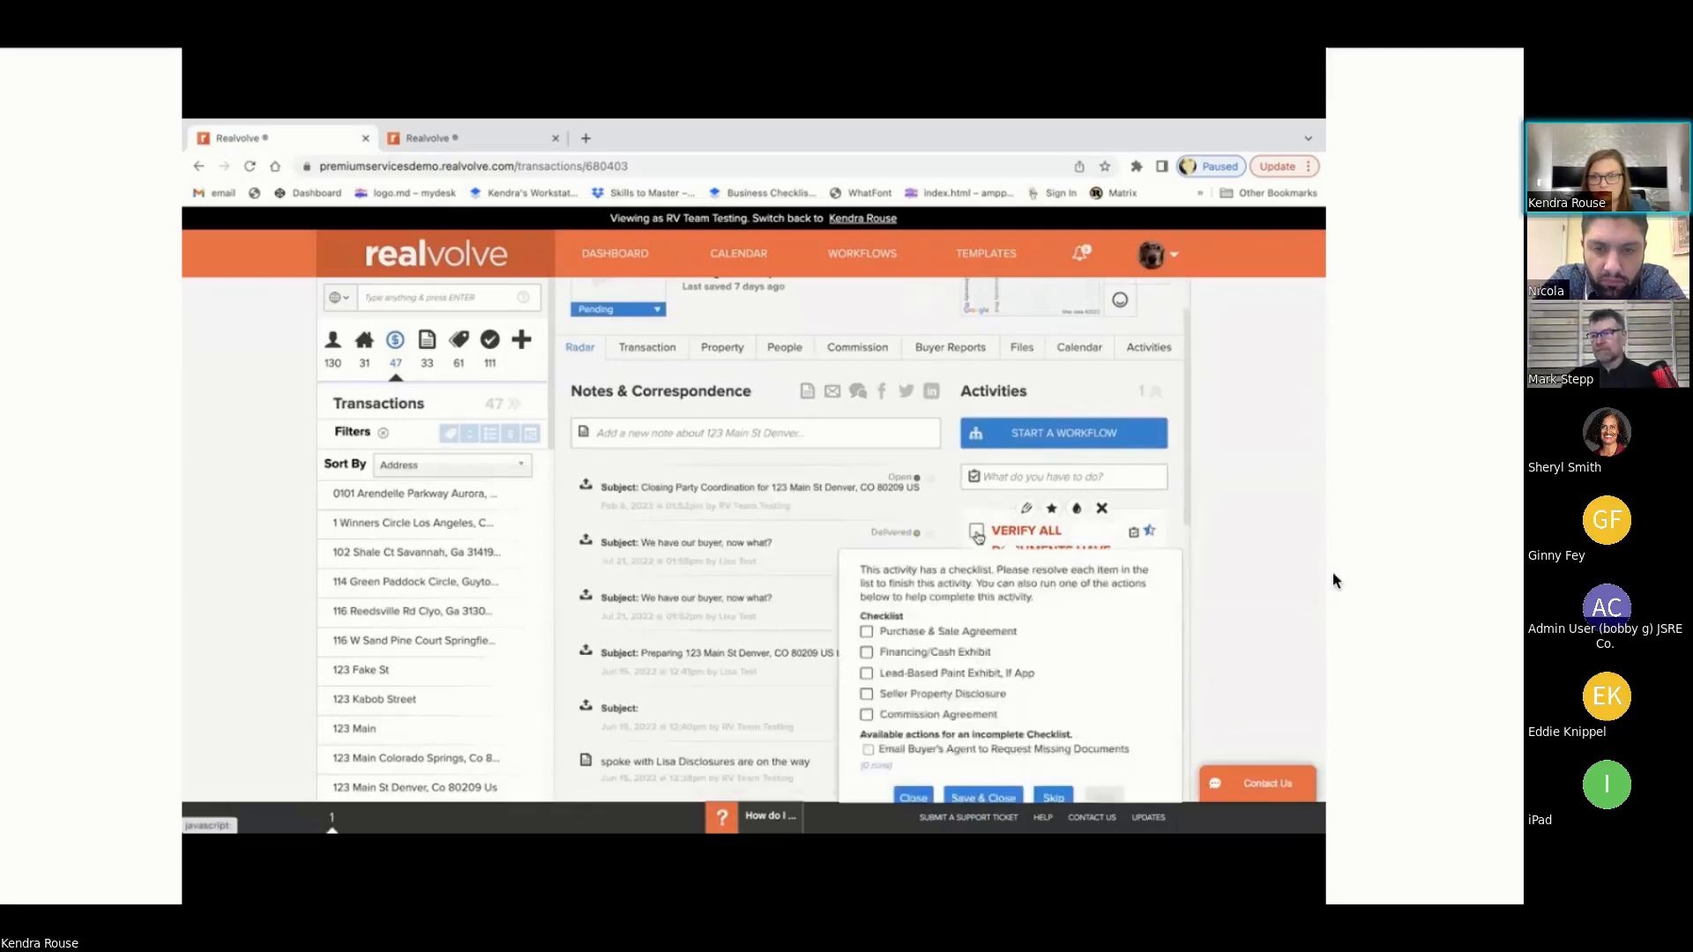
scroll(988, 600, down, 1)
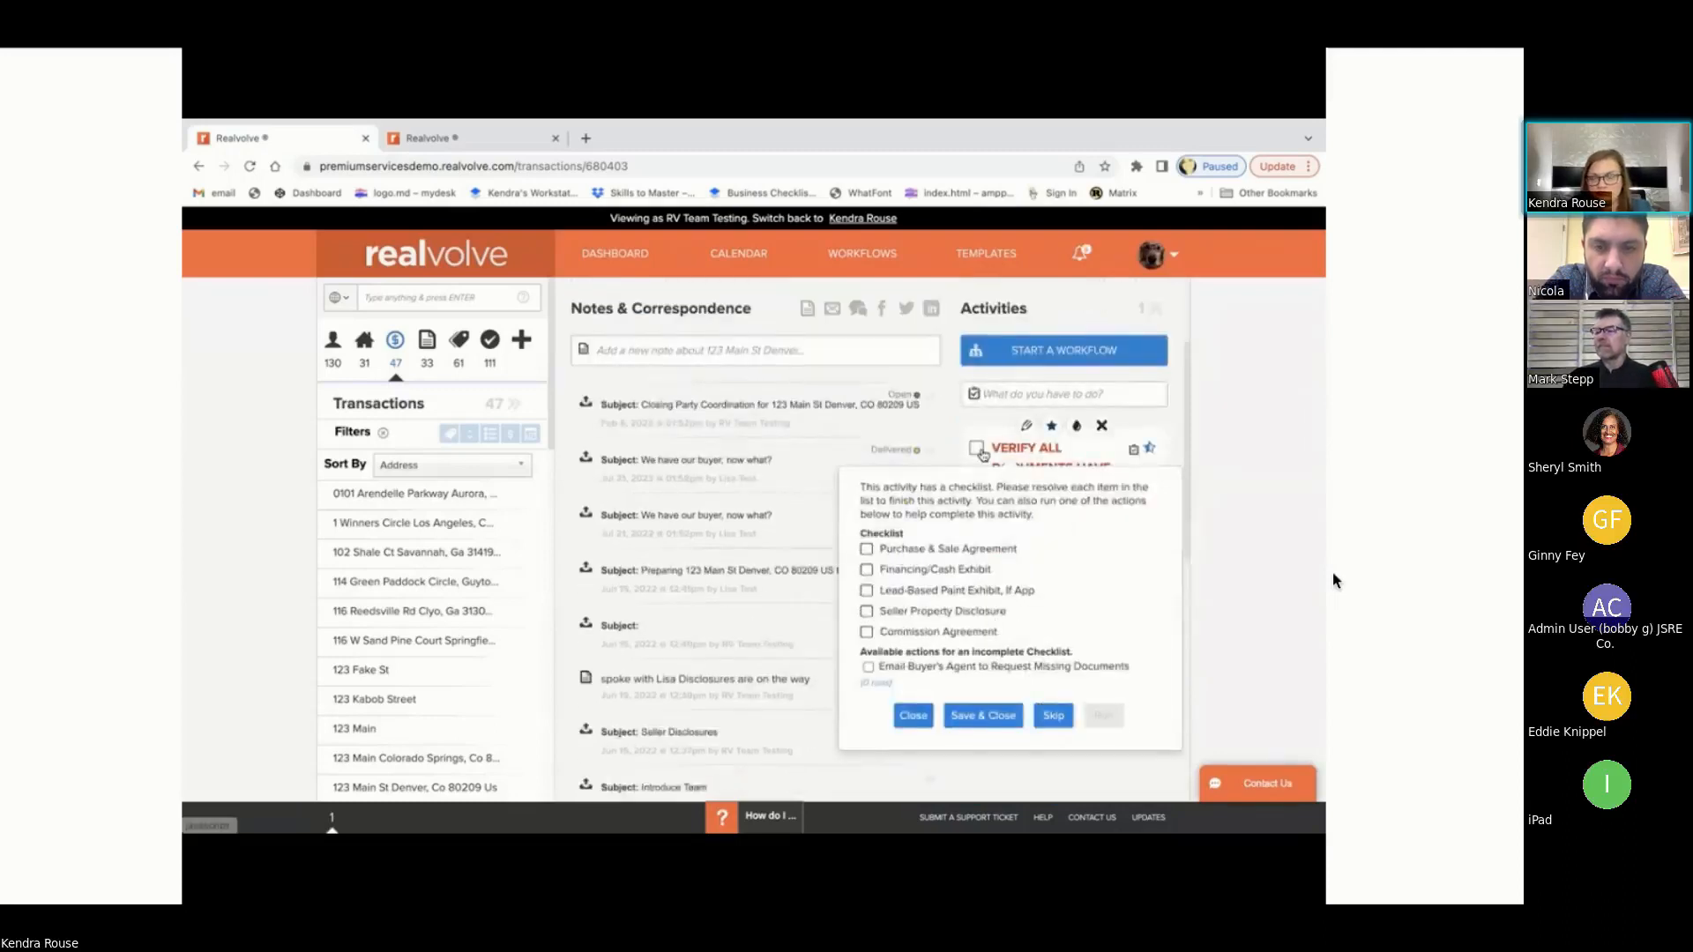
click(982, 716)
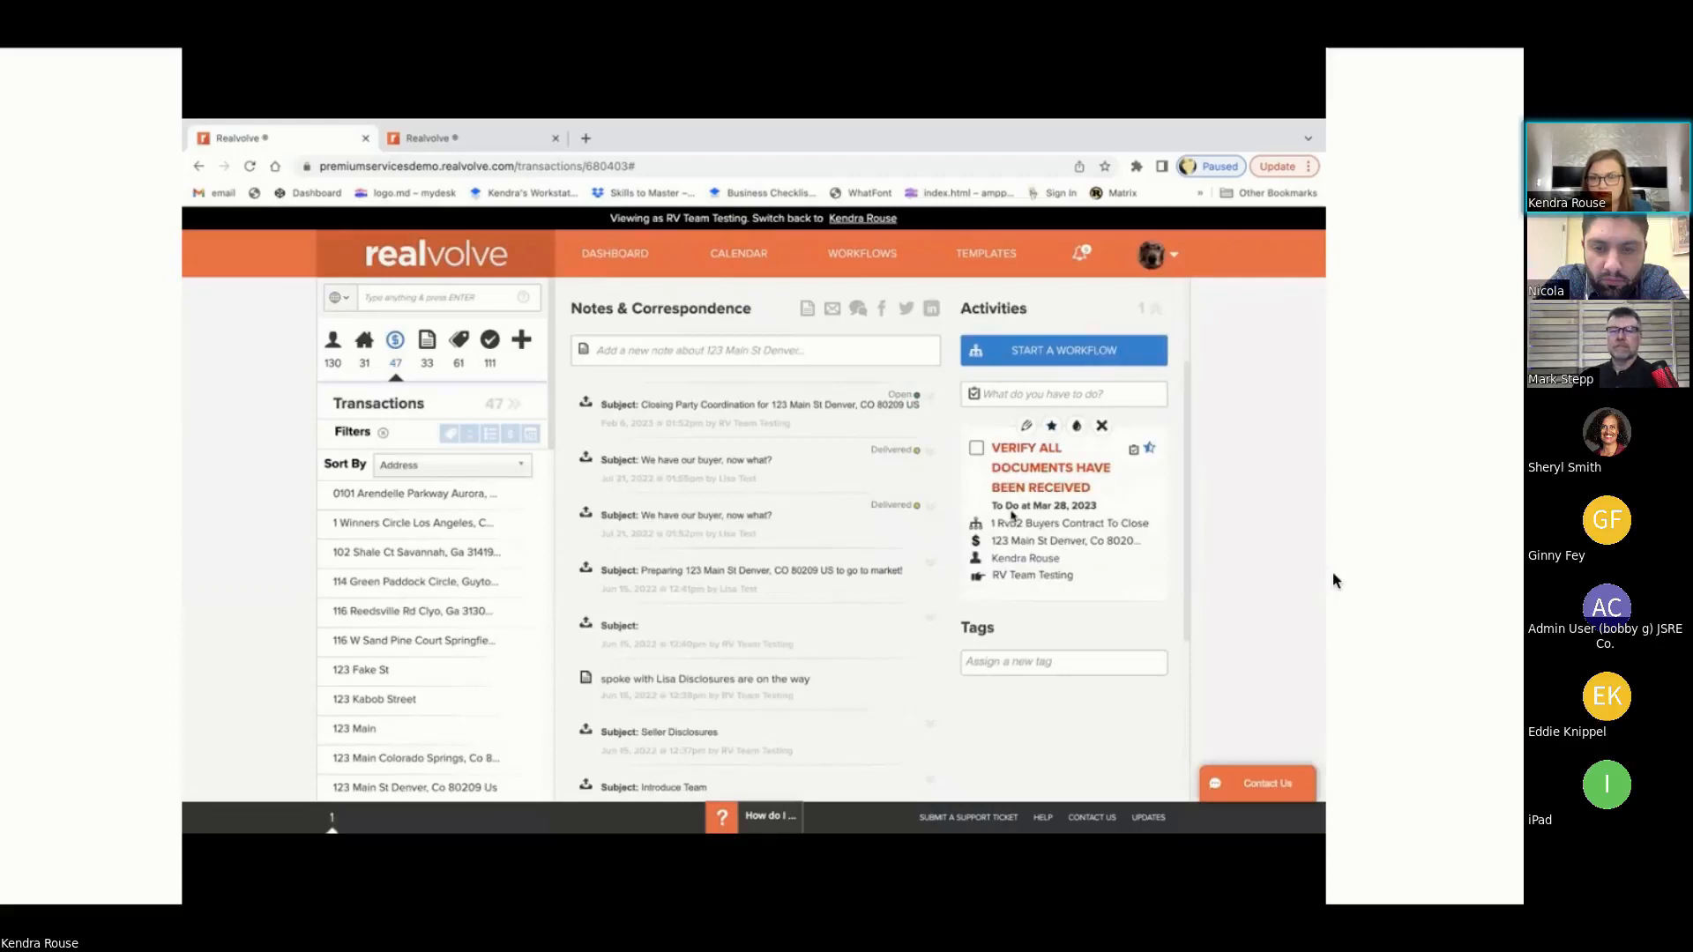
Step: Check off Purchase & Sale Agreement, Seller Property Disclosure and Commission Agreement, and run the "Email Buyer's Agent to Request Missing Documents" action
click(976, 456)
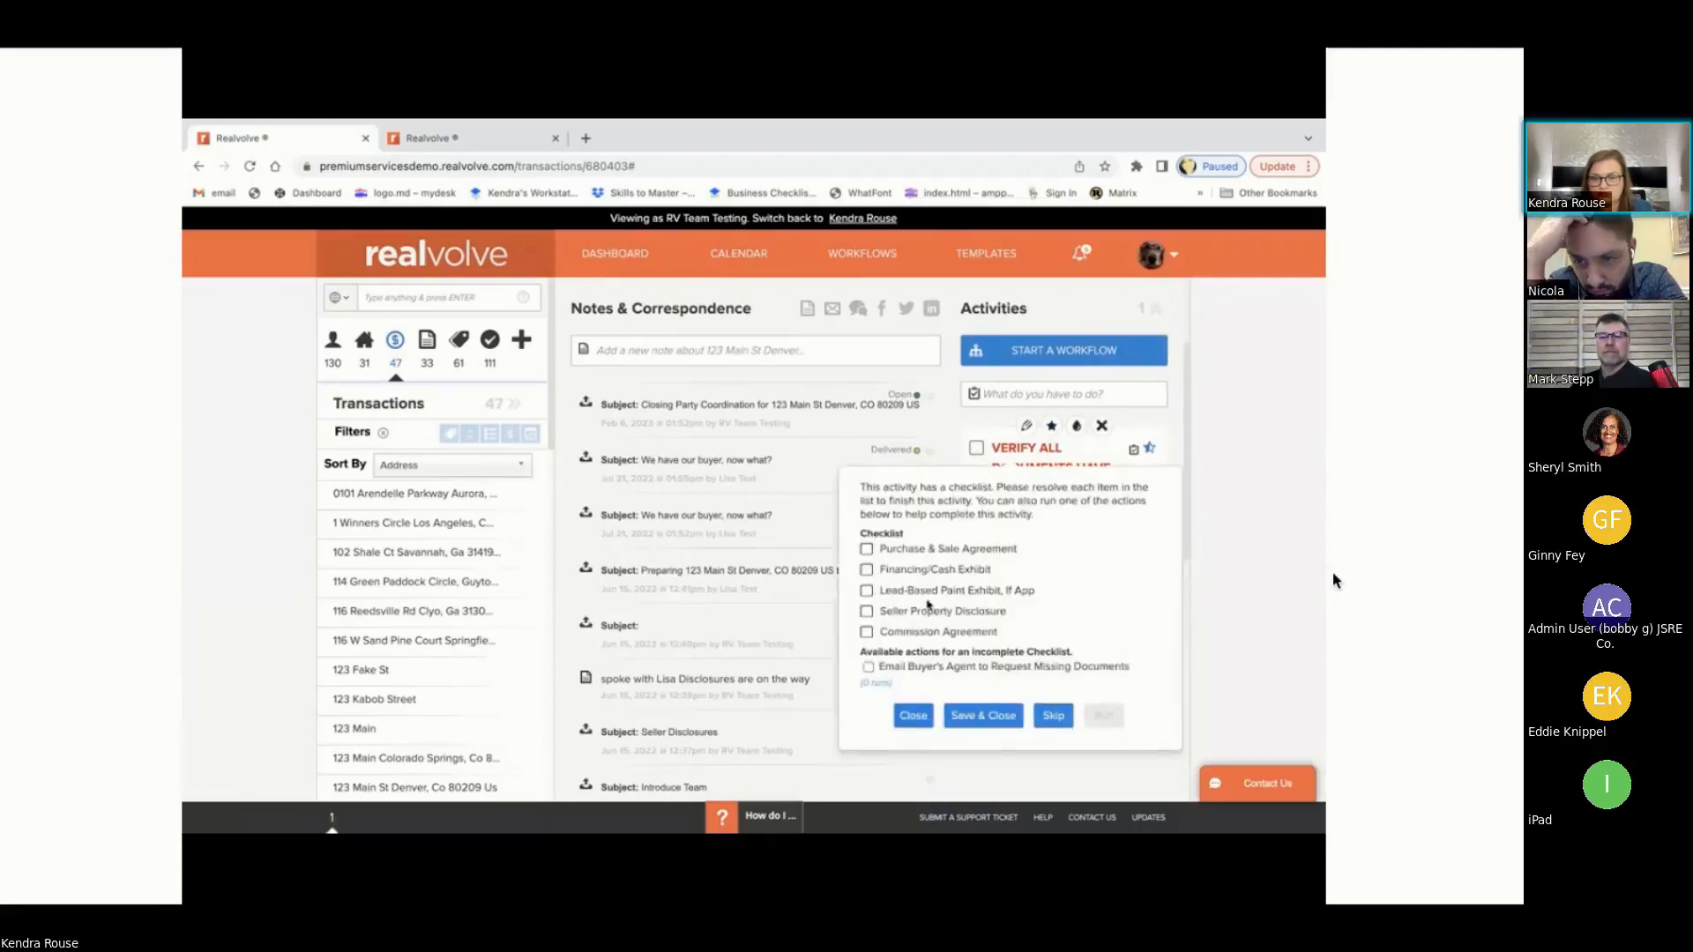
click(867, 550)
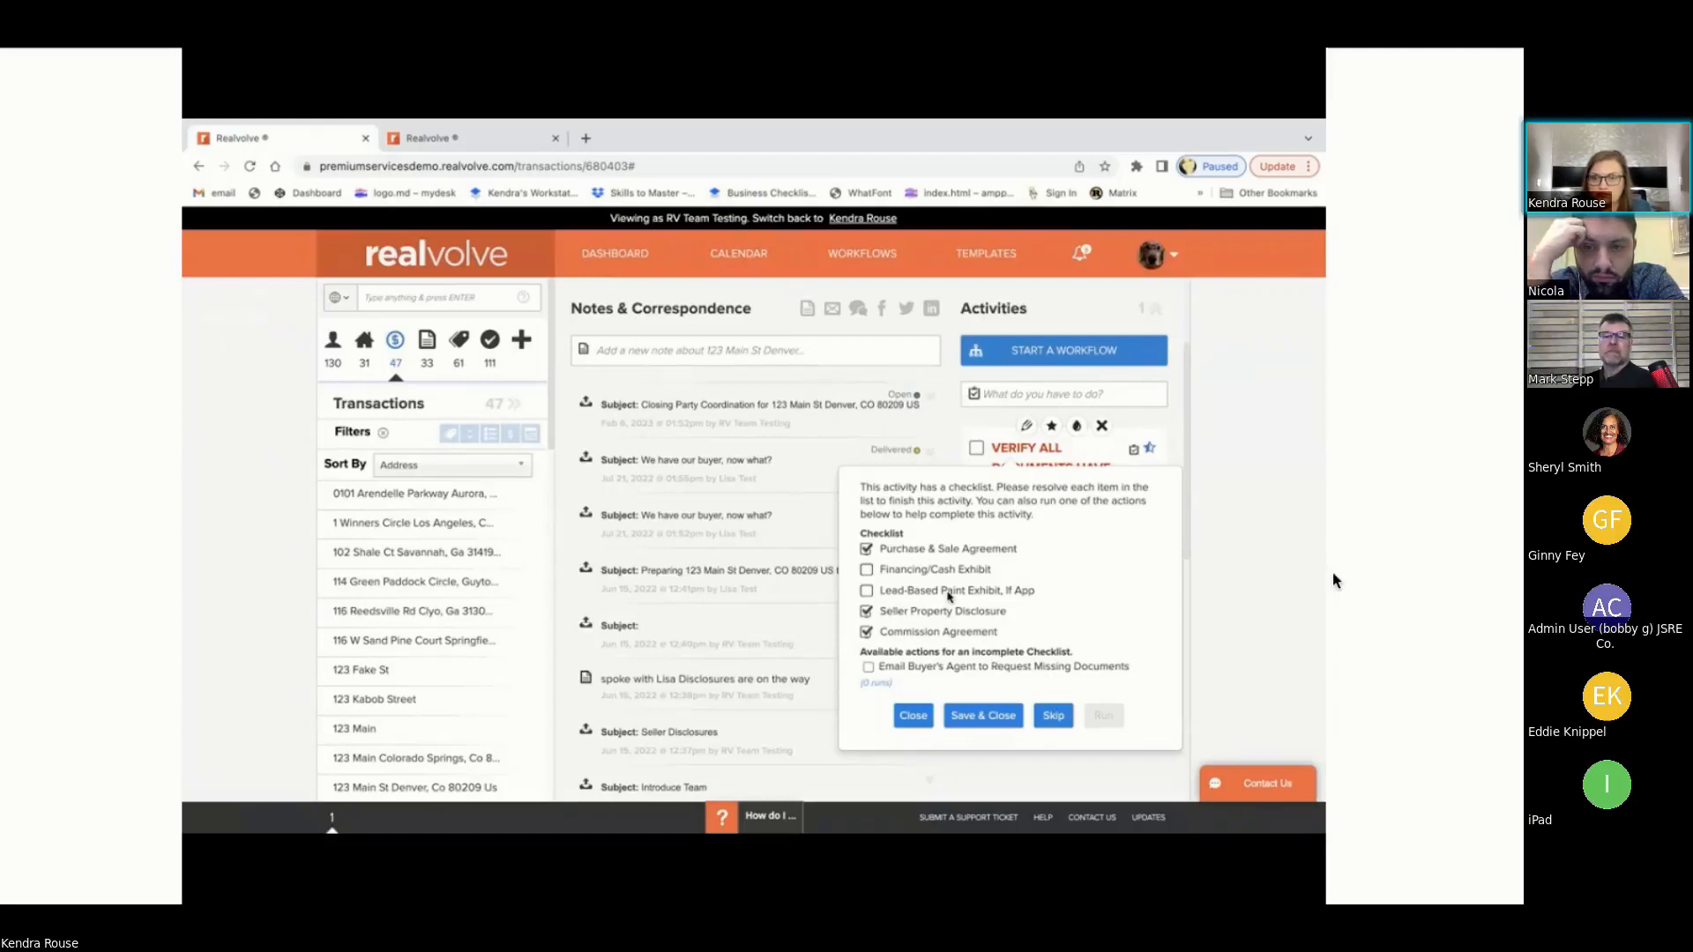
click(867, 668)
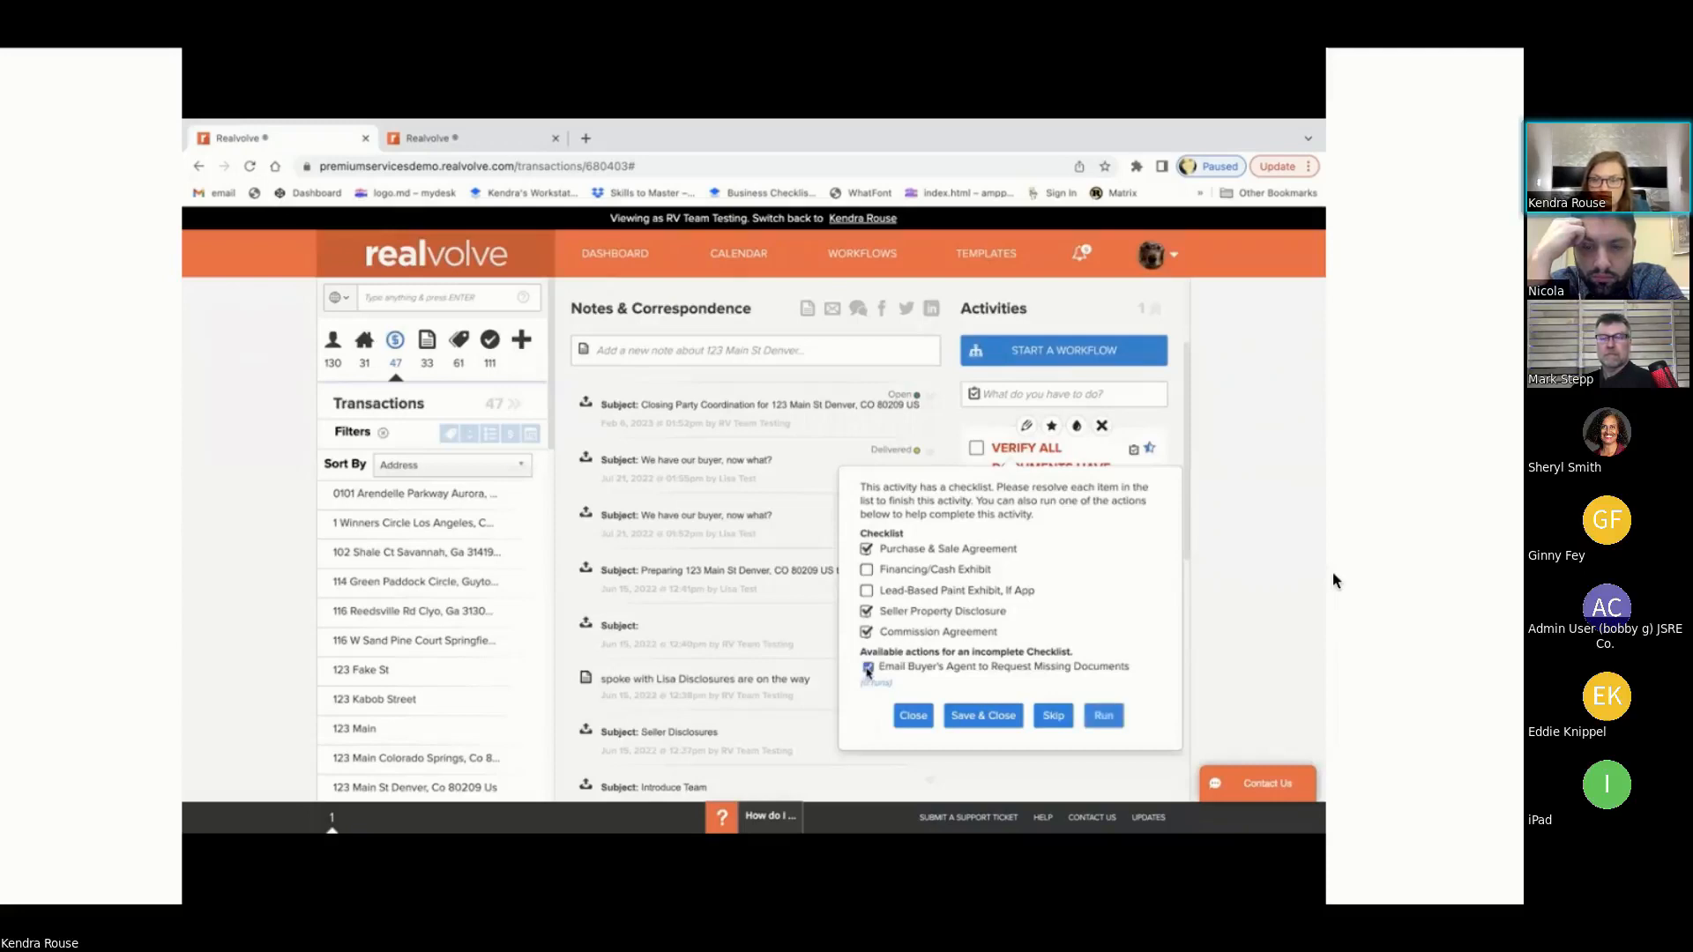
click(1106, 718)
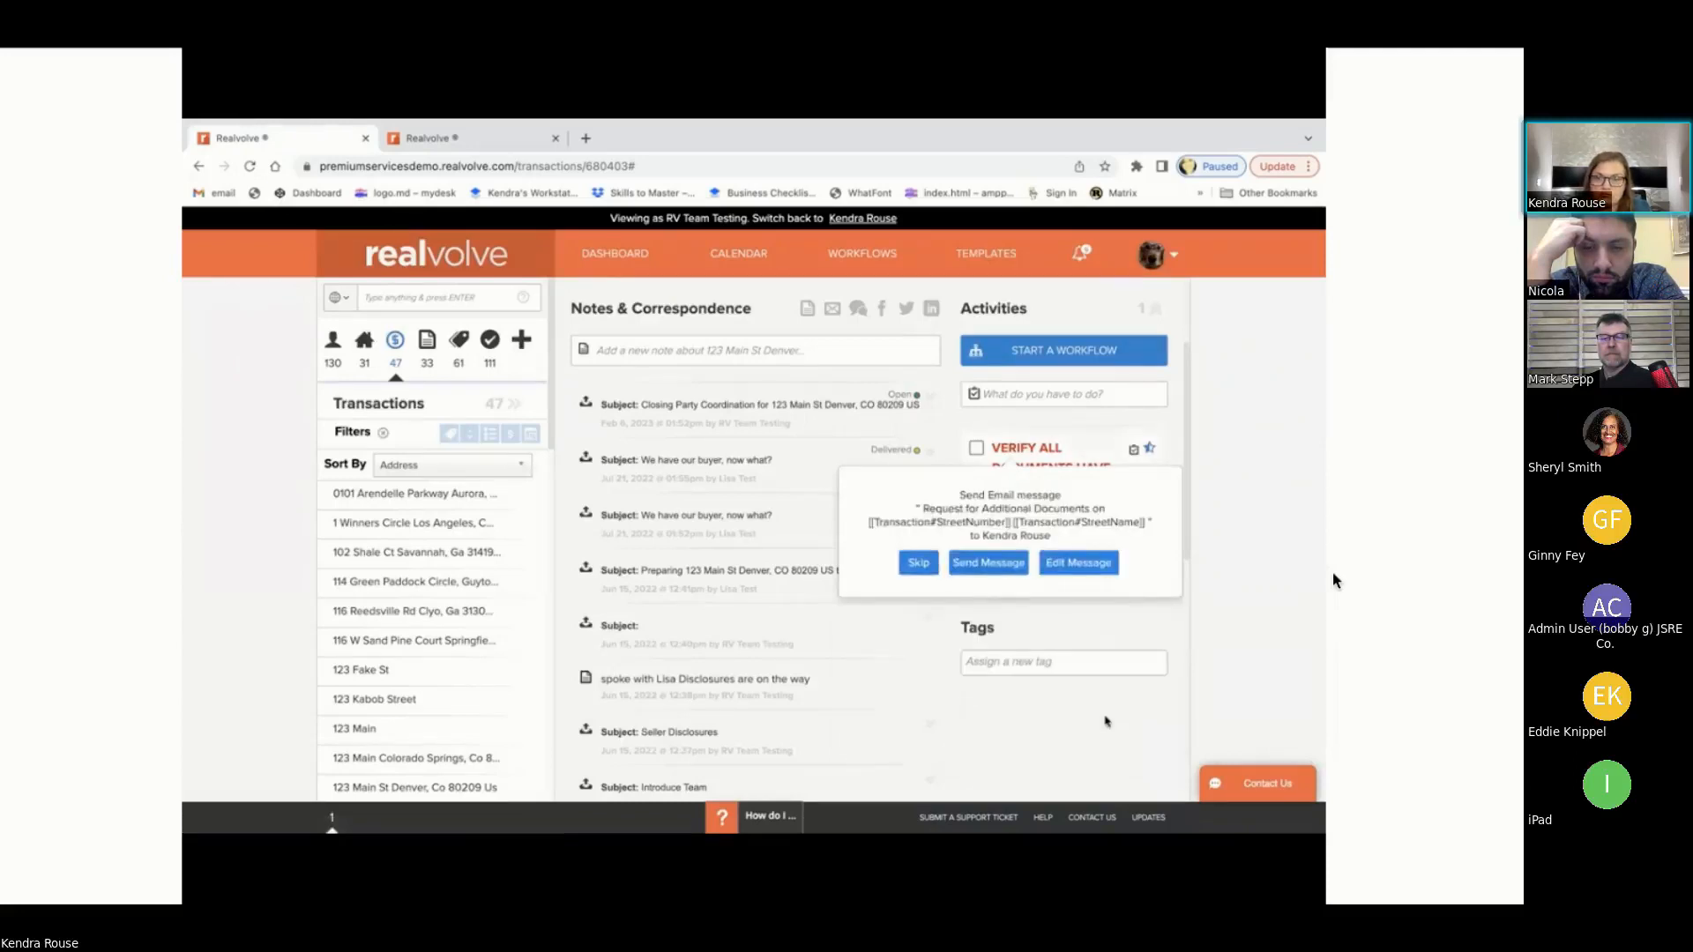
Step: Open the "Request for Additional Documents" email for editing and bring it up in its own browser tab
click(1079, 564)
scroll(1085, 424, down, 3)
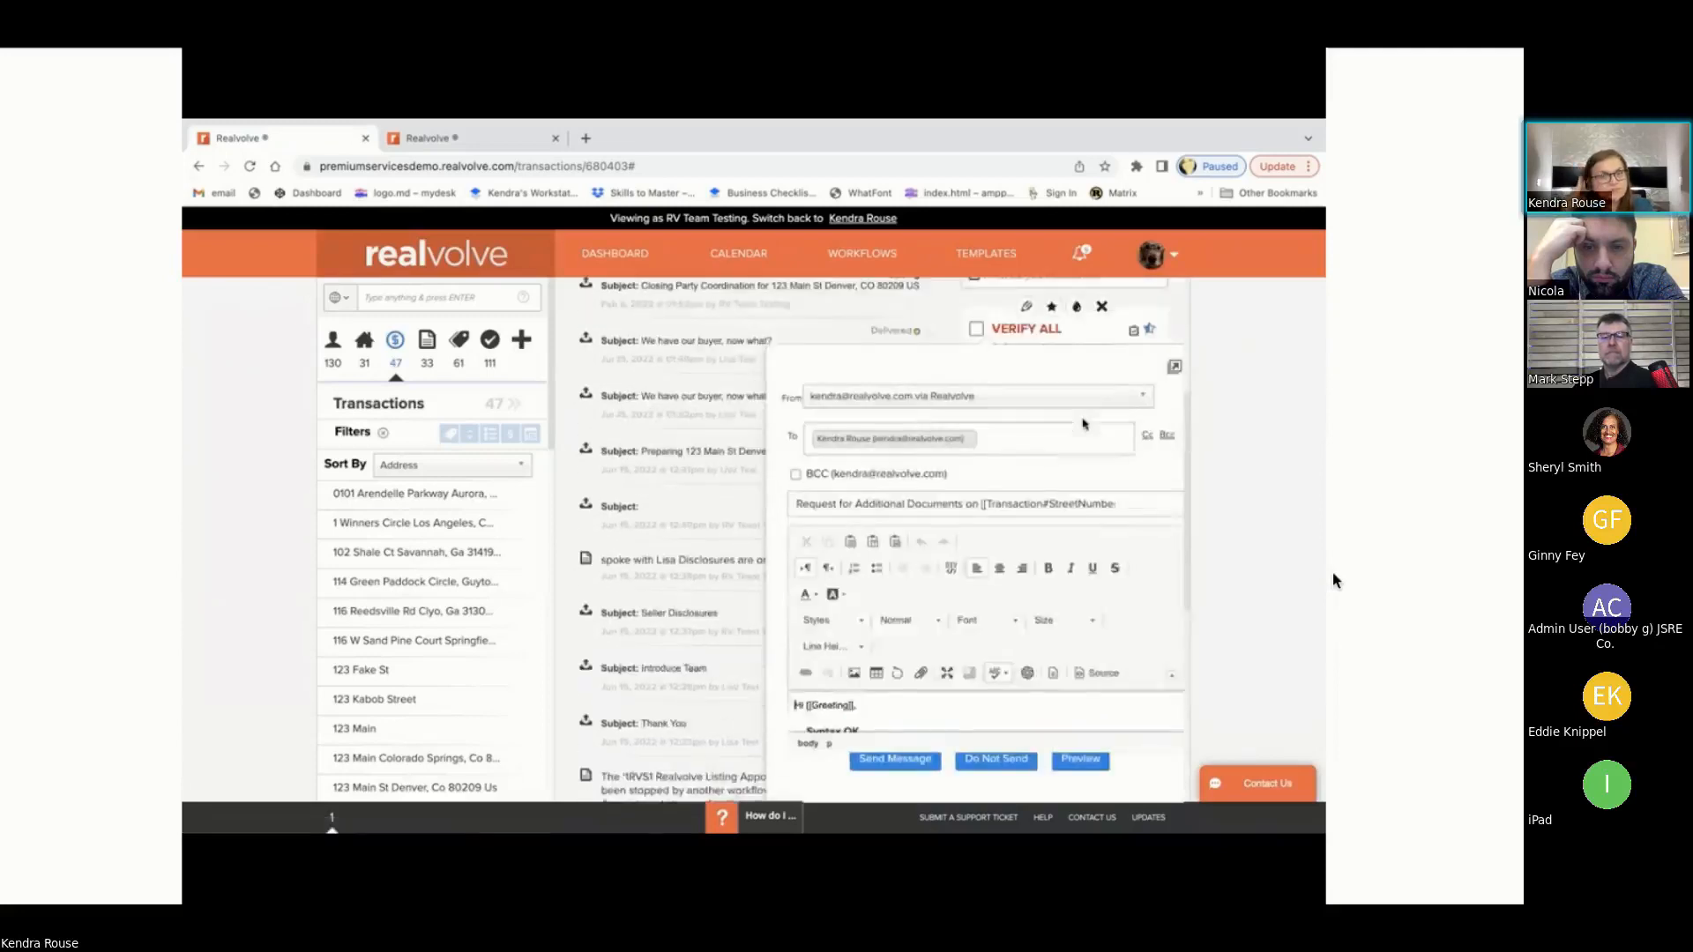
scroll(1083, 424, up, 1)
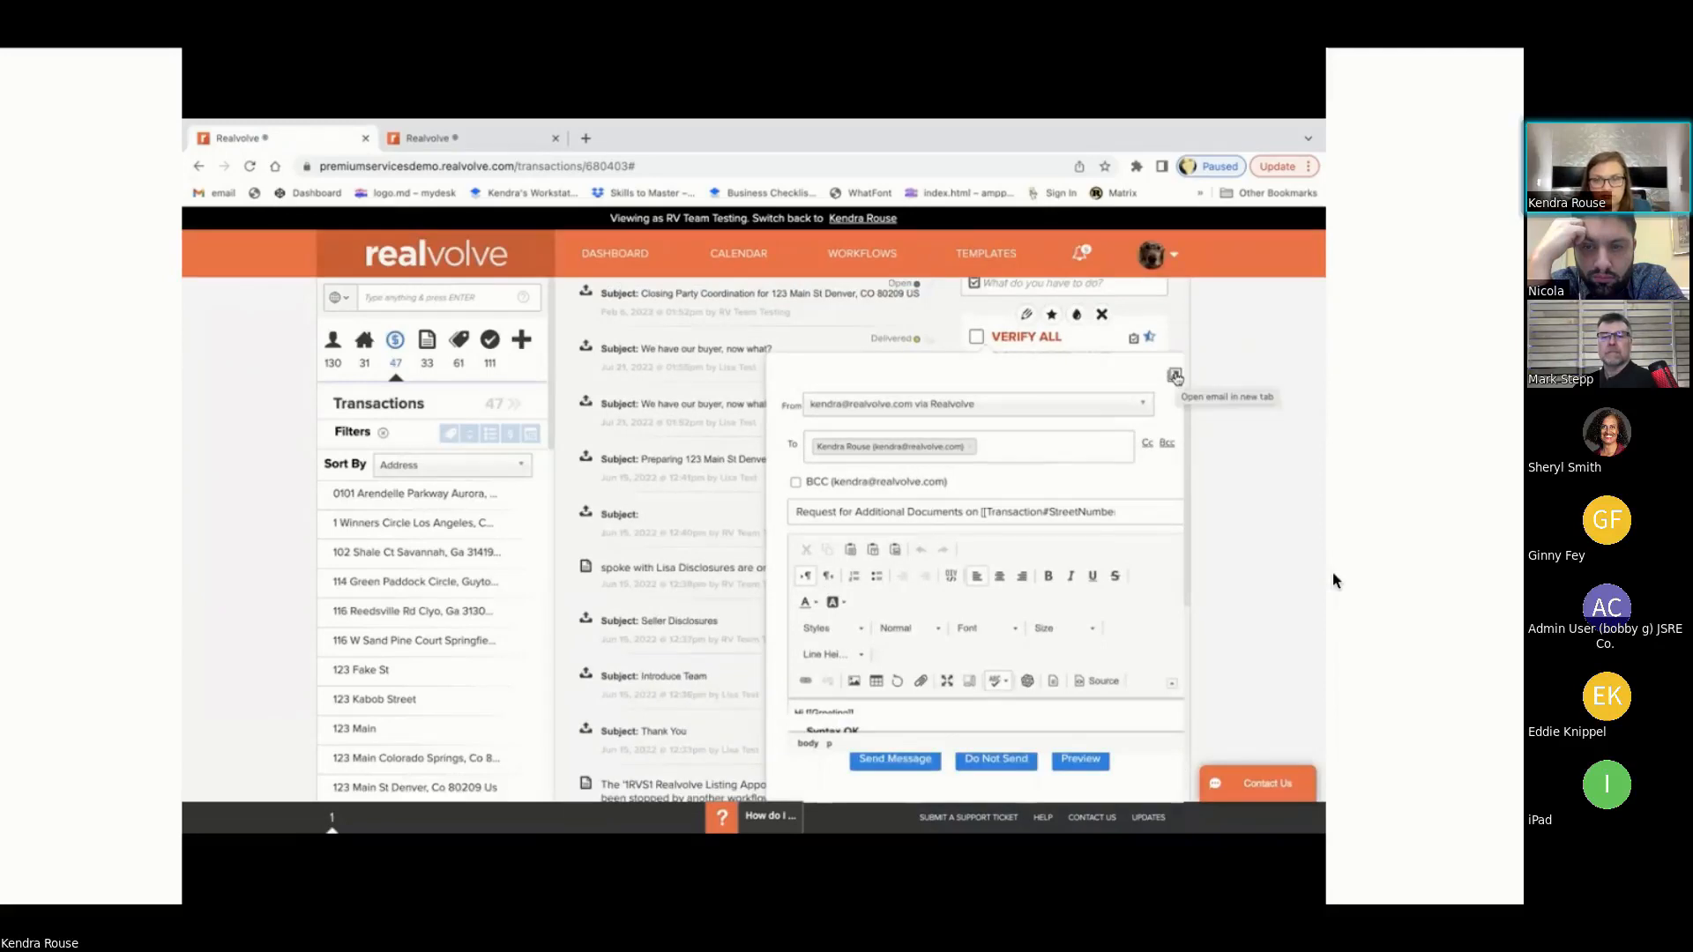
scroll(1086, 582, down, 3)
scroll(1098, 564, up, 4)
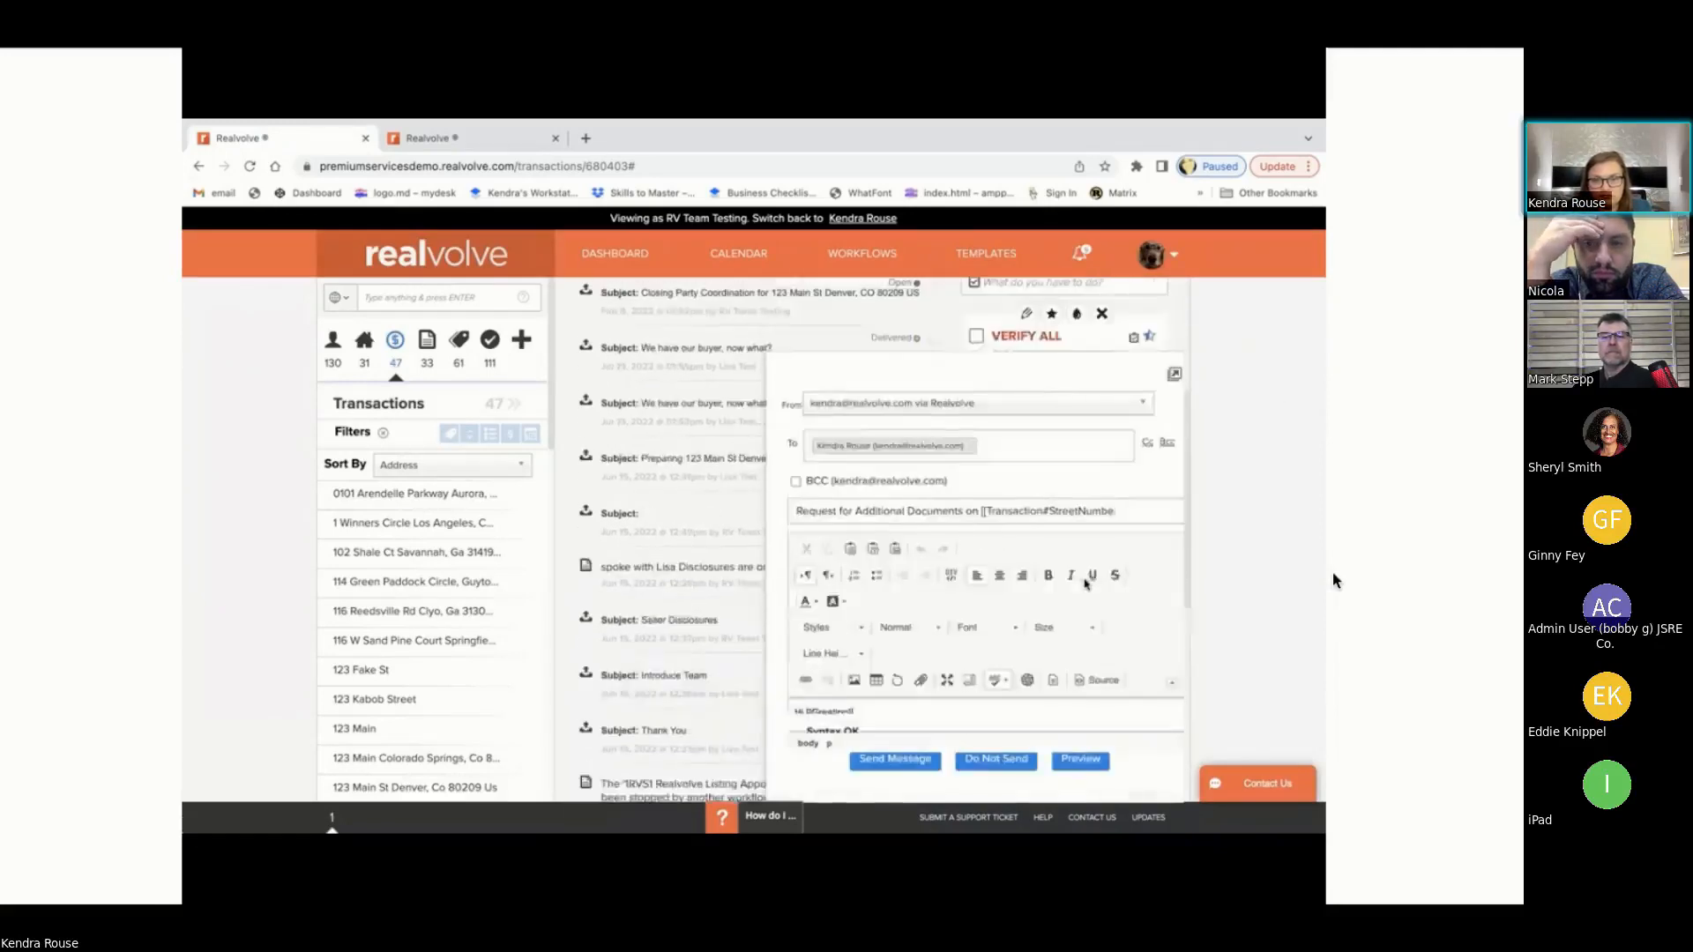
click(1174, 384)
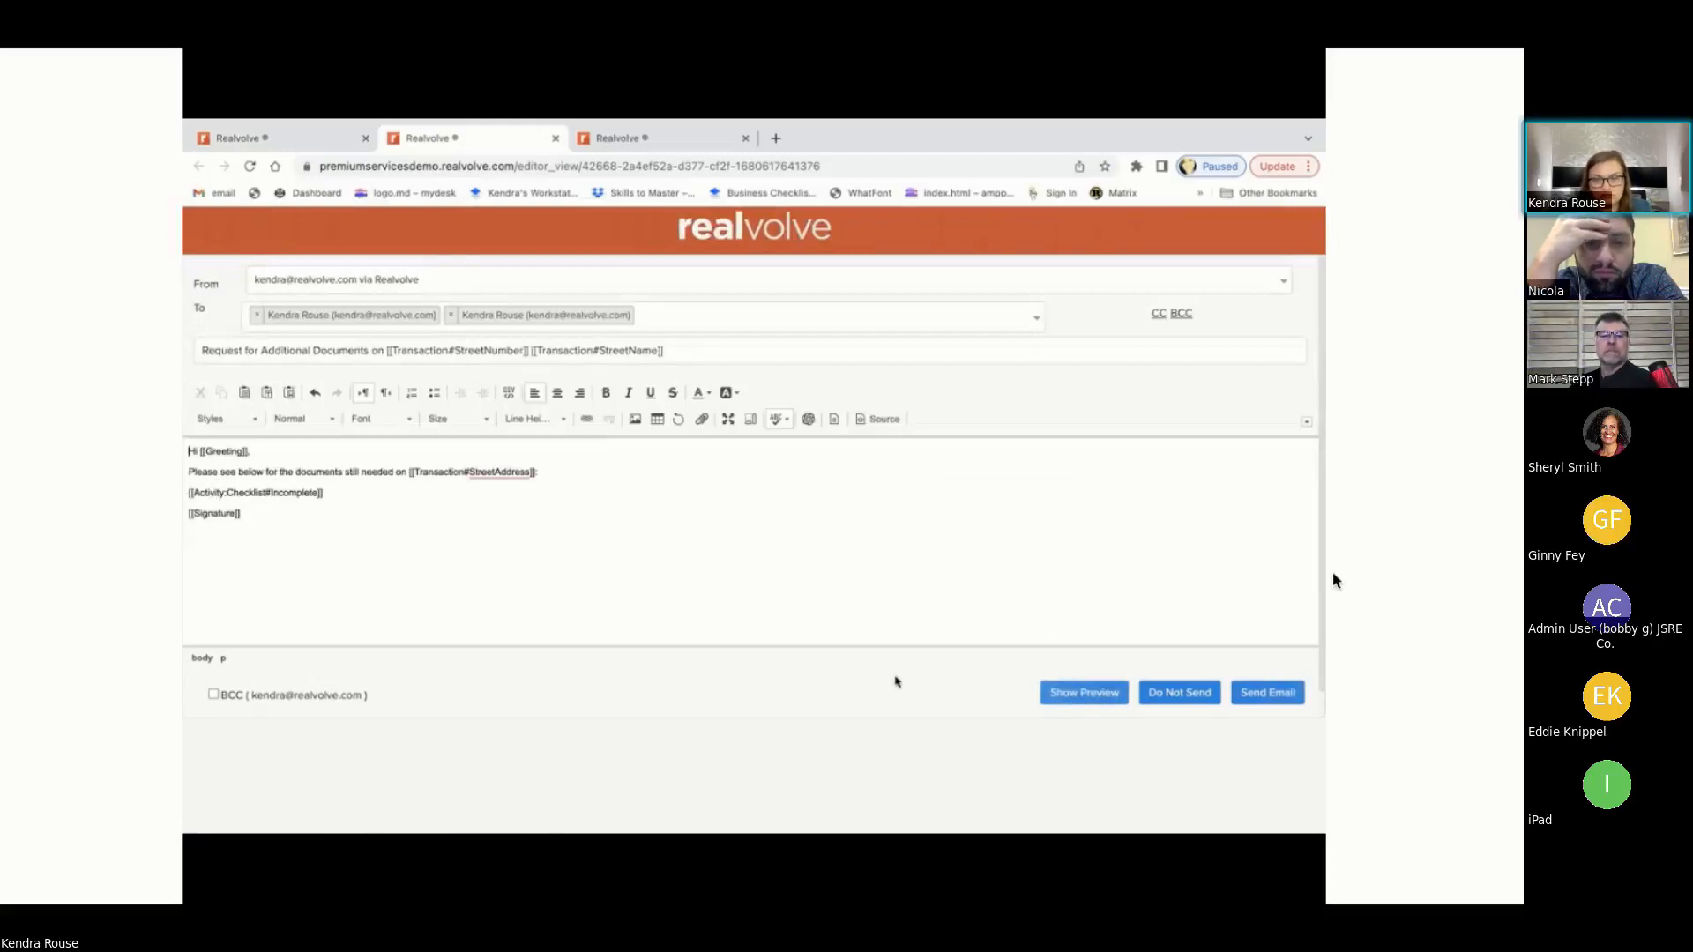
Step: Preview the email and examine how its merge fields and list of incomplete checklist items are filled in
click(1087, 695)
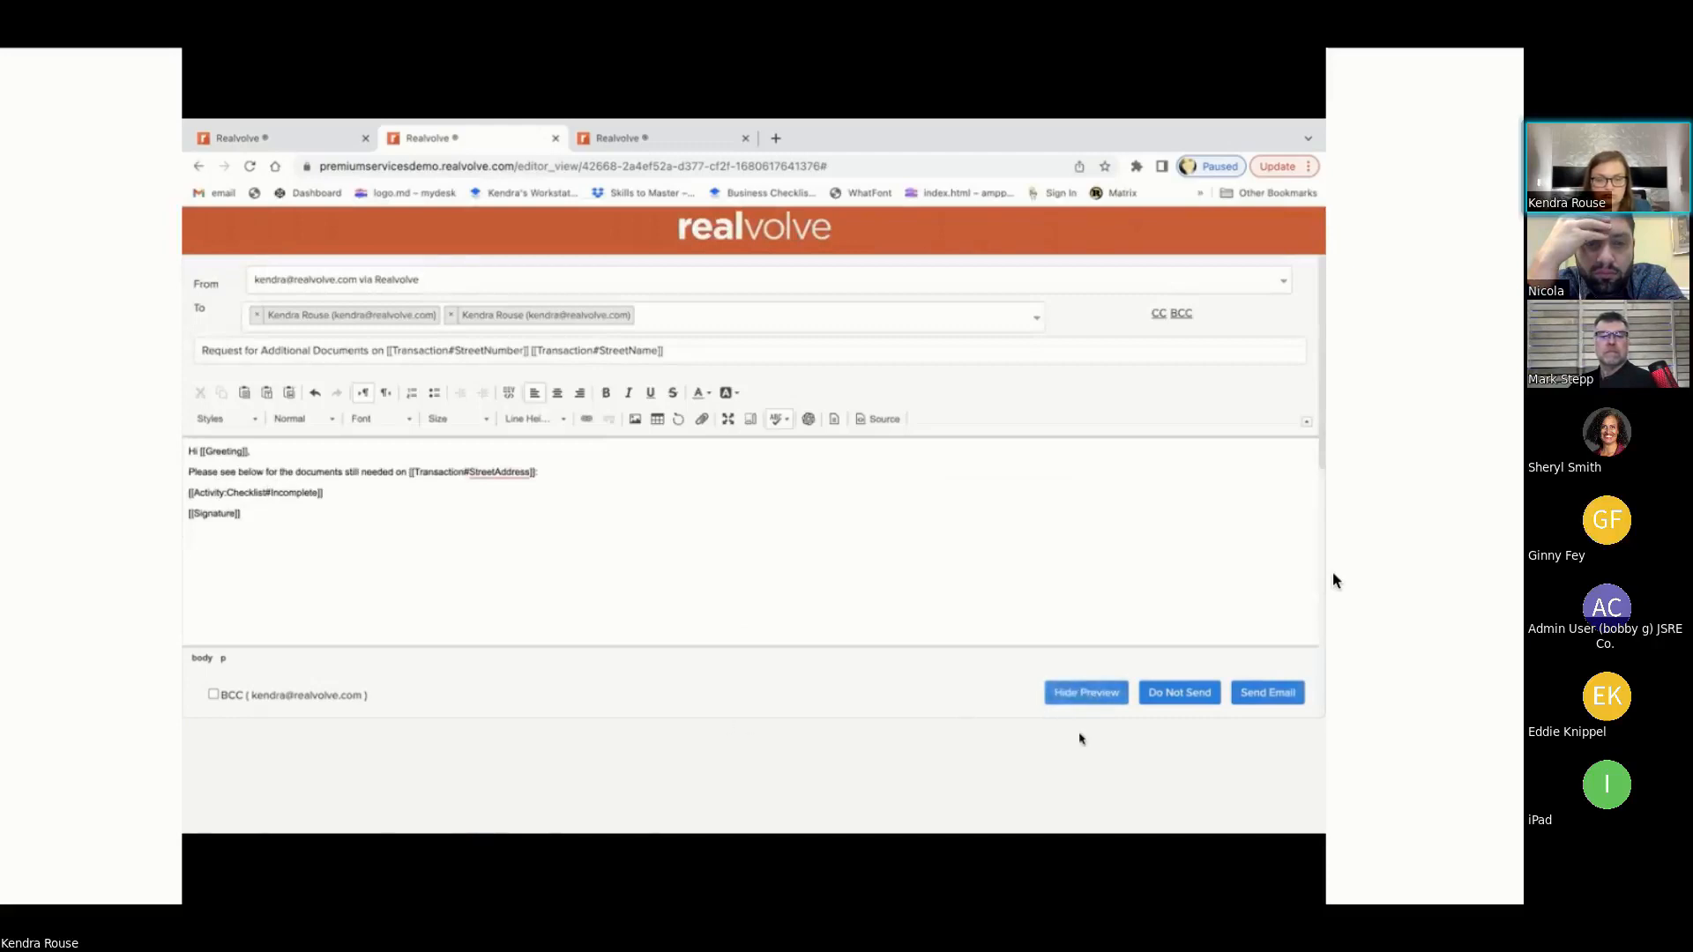
scroll(961, 569, down, 5)
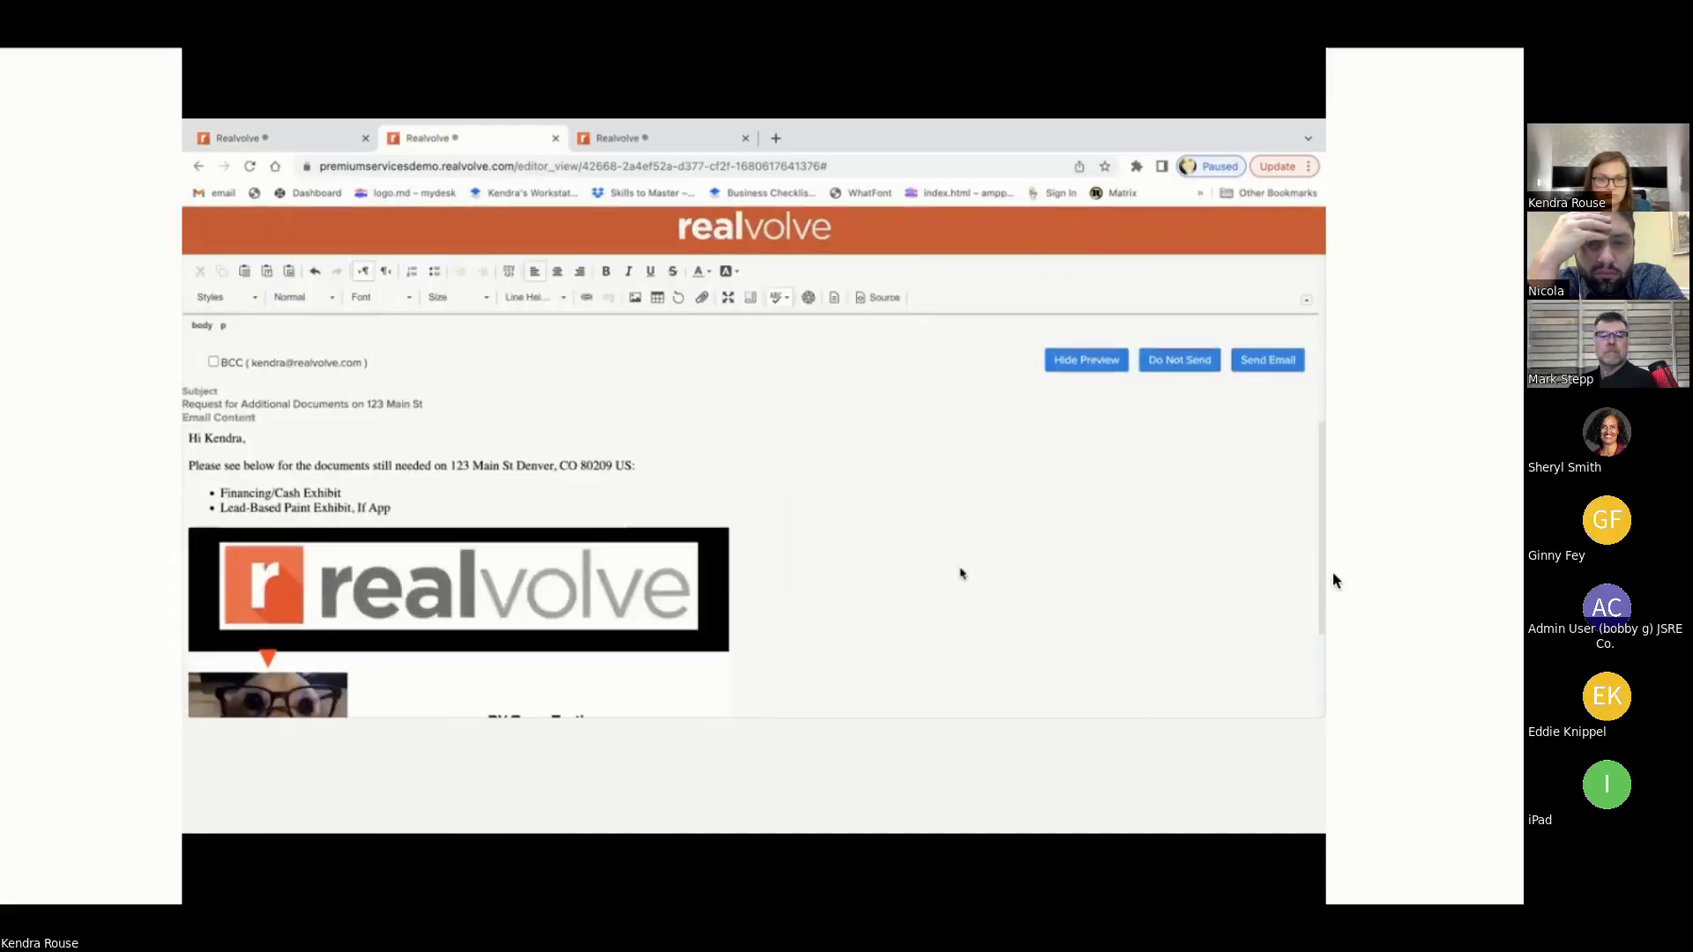
scroll(961, 573, up, 1)
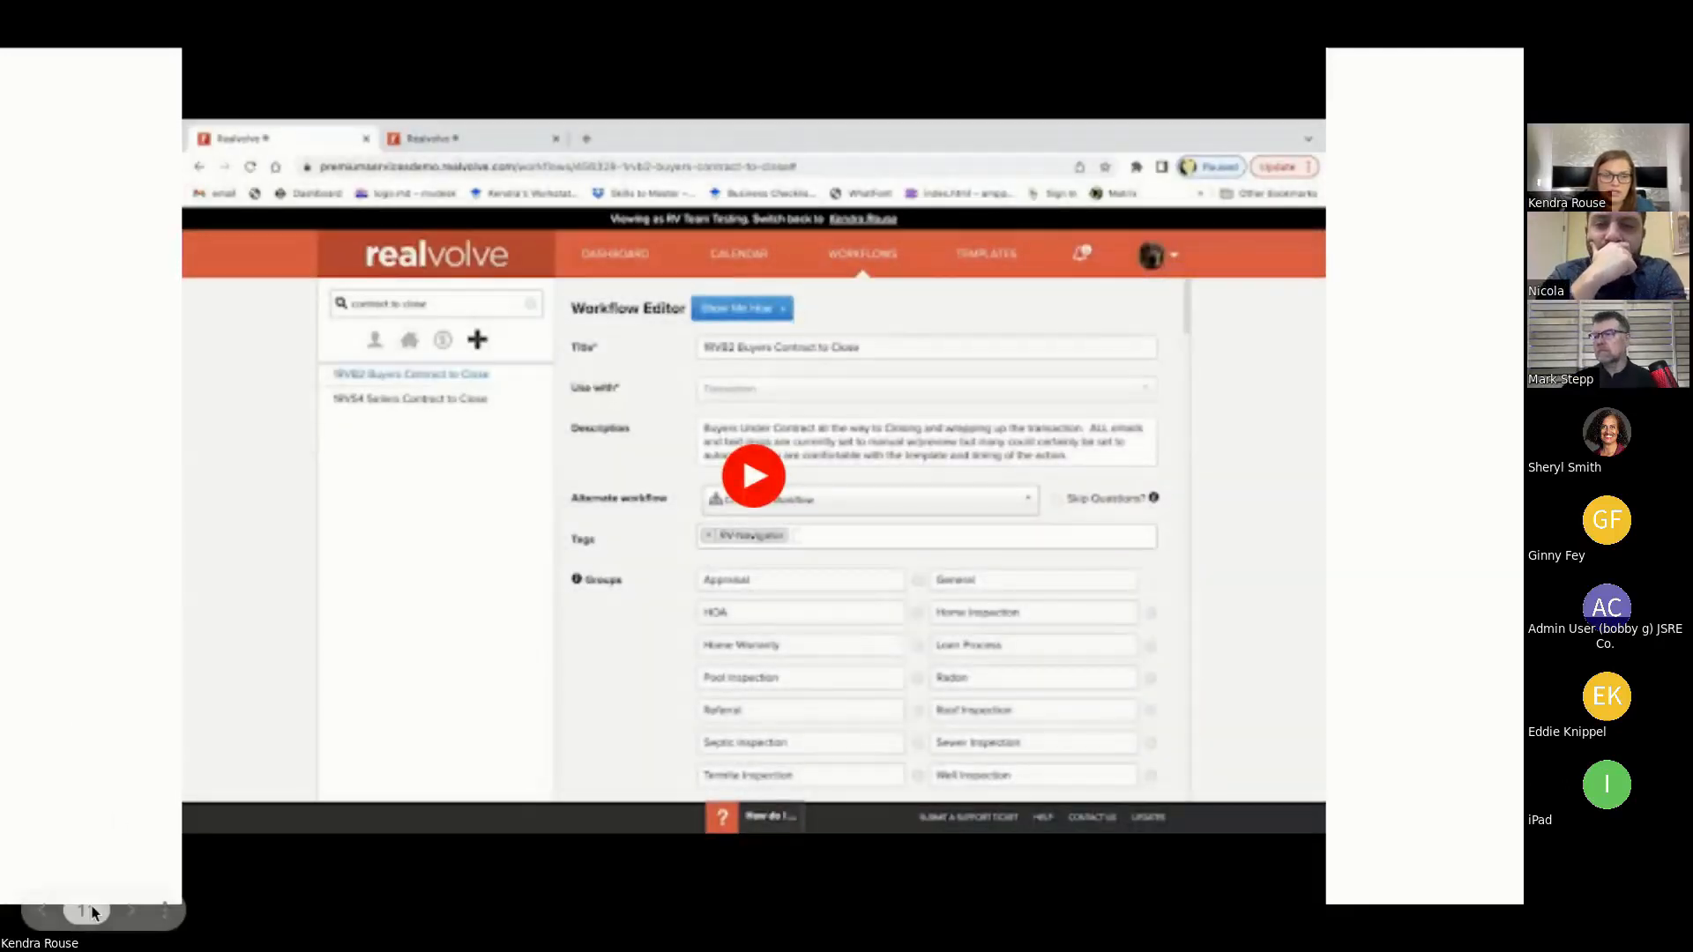
Step: Pause the embedded demo video on slide 11 and advance the slideshow to "Empowering your processes with mergefields"
click(129, 911)
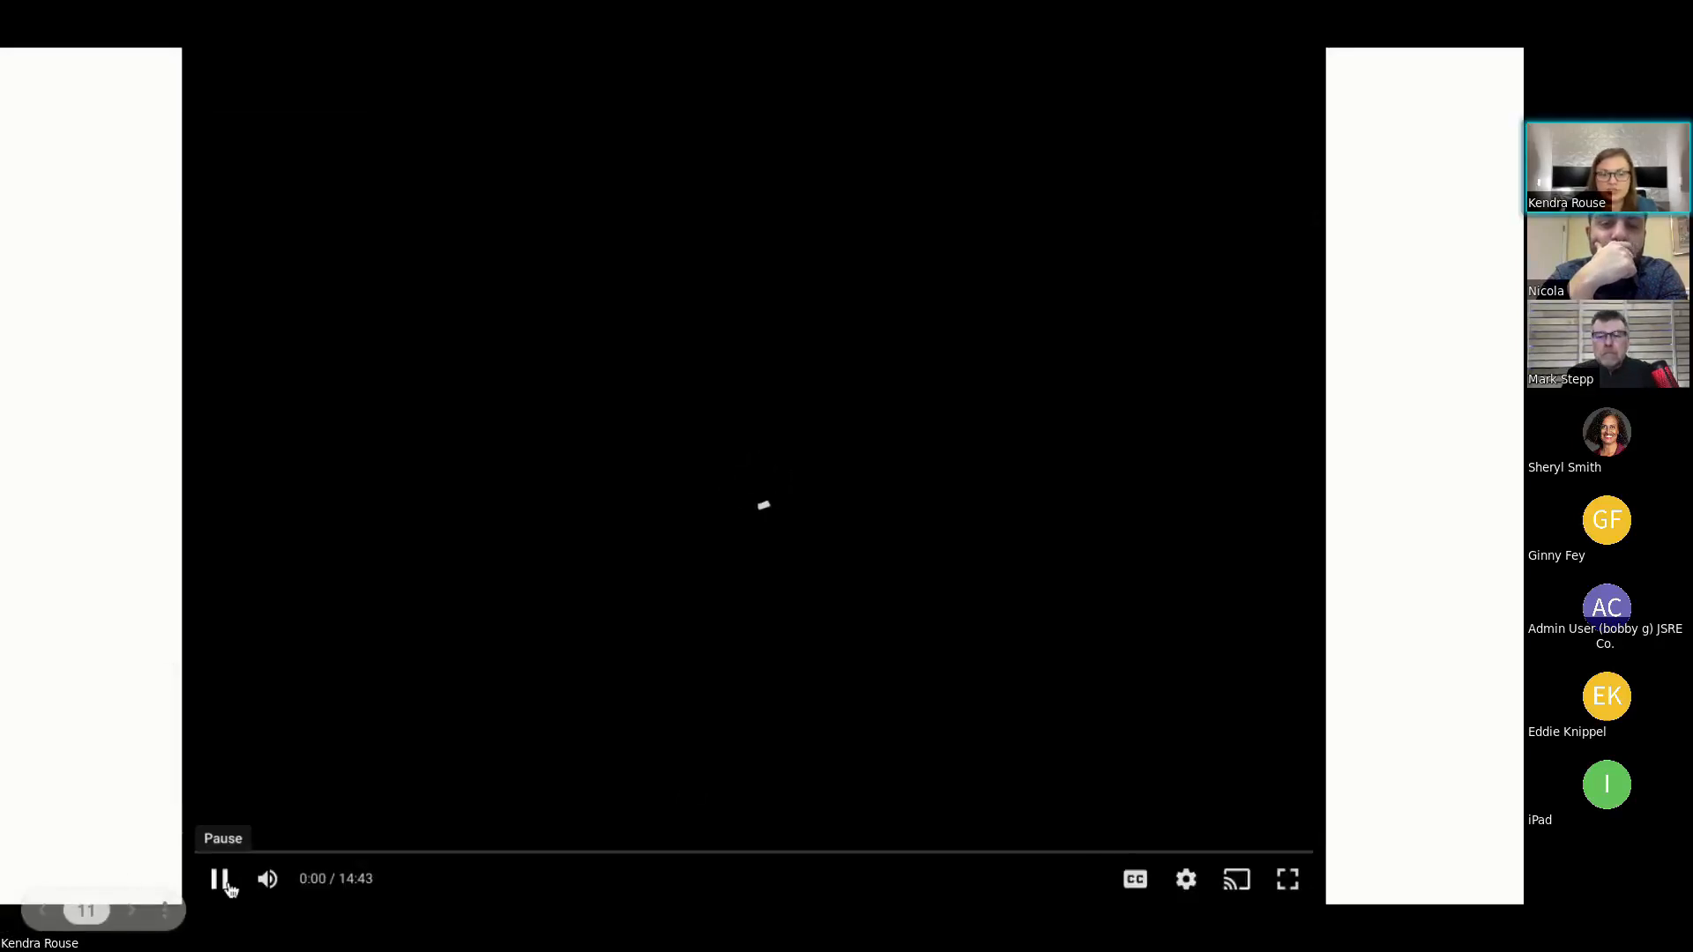
click(221, 879)
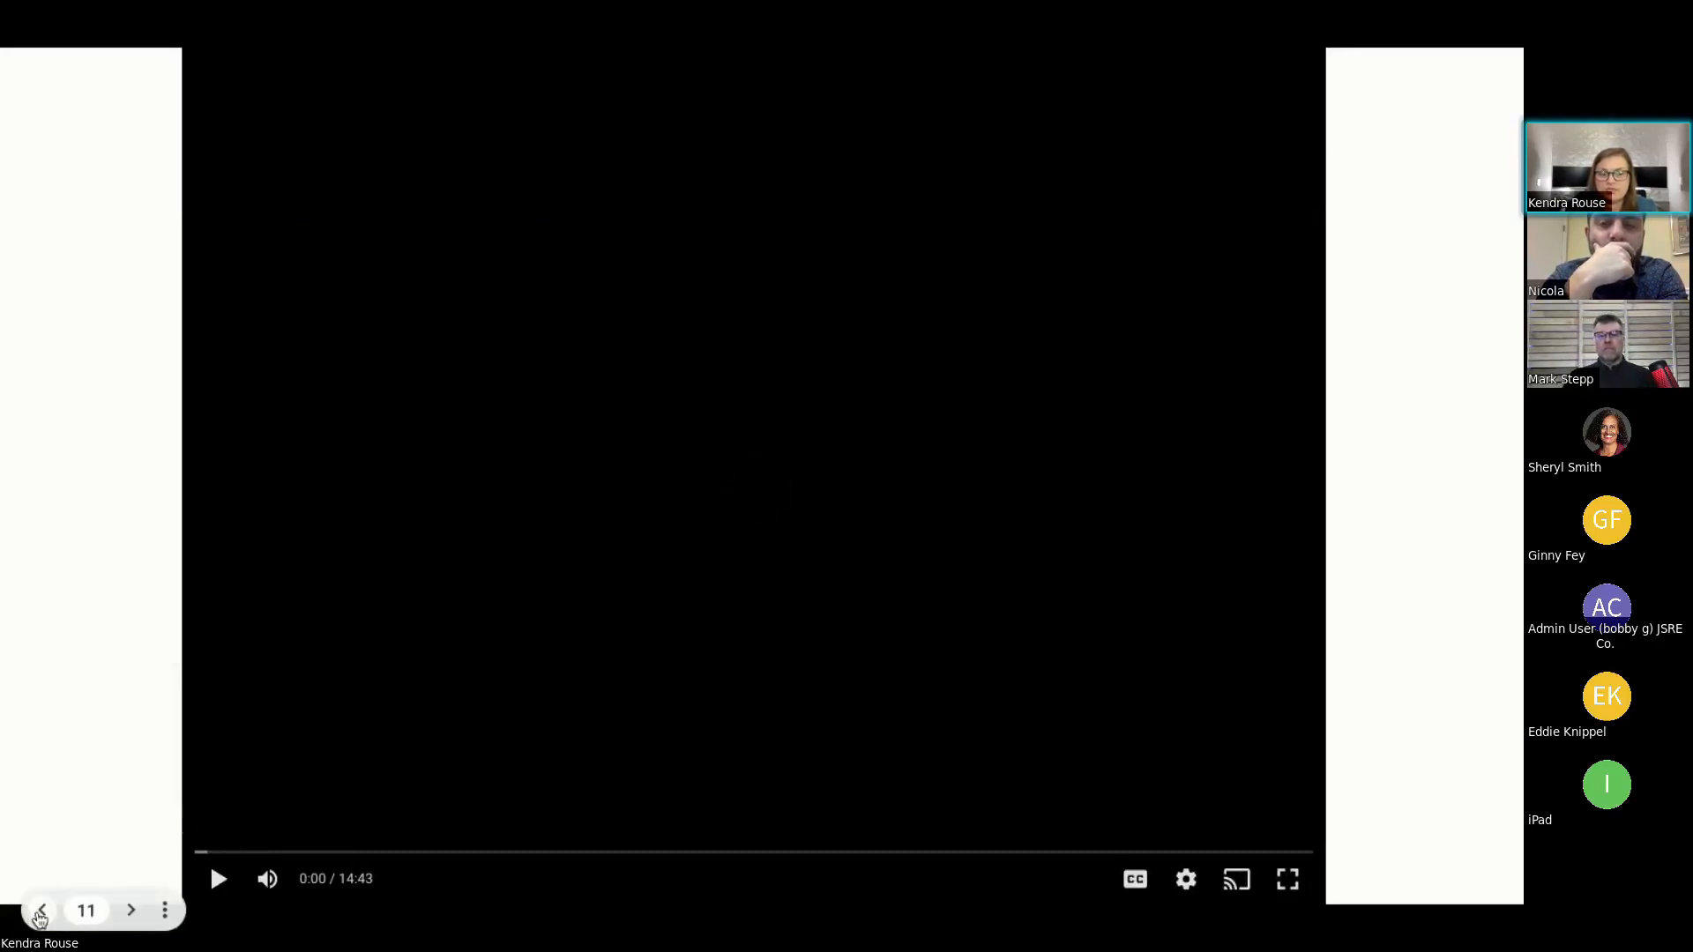
click(41, 910)
click(132, 910)
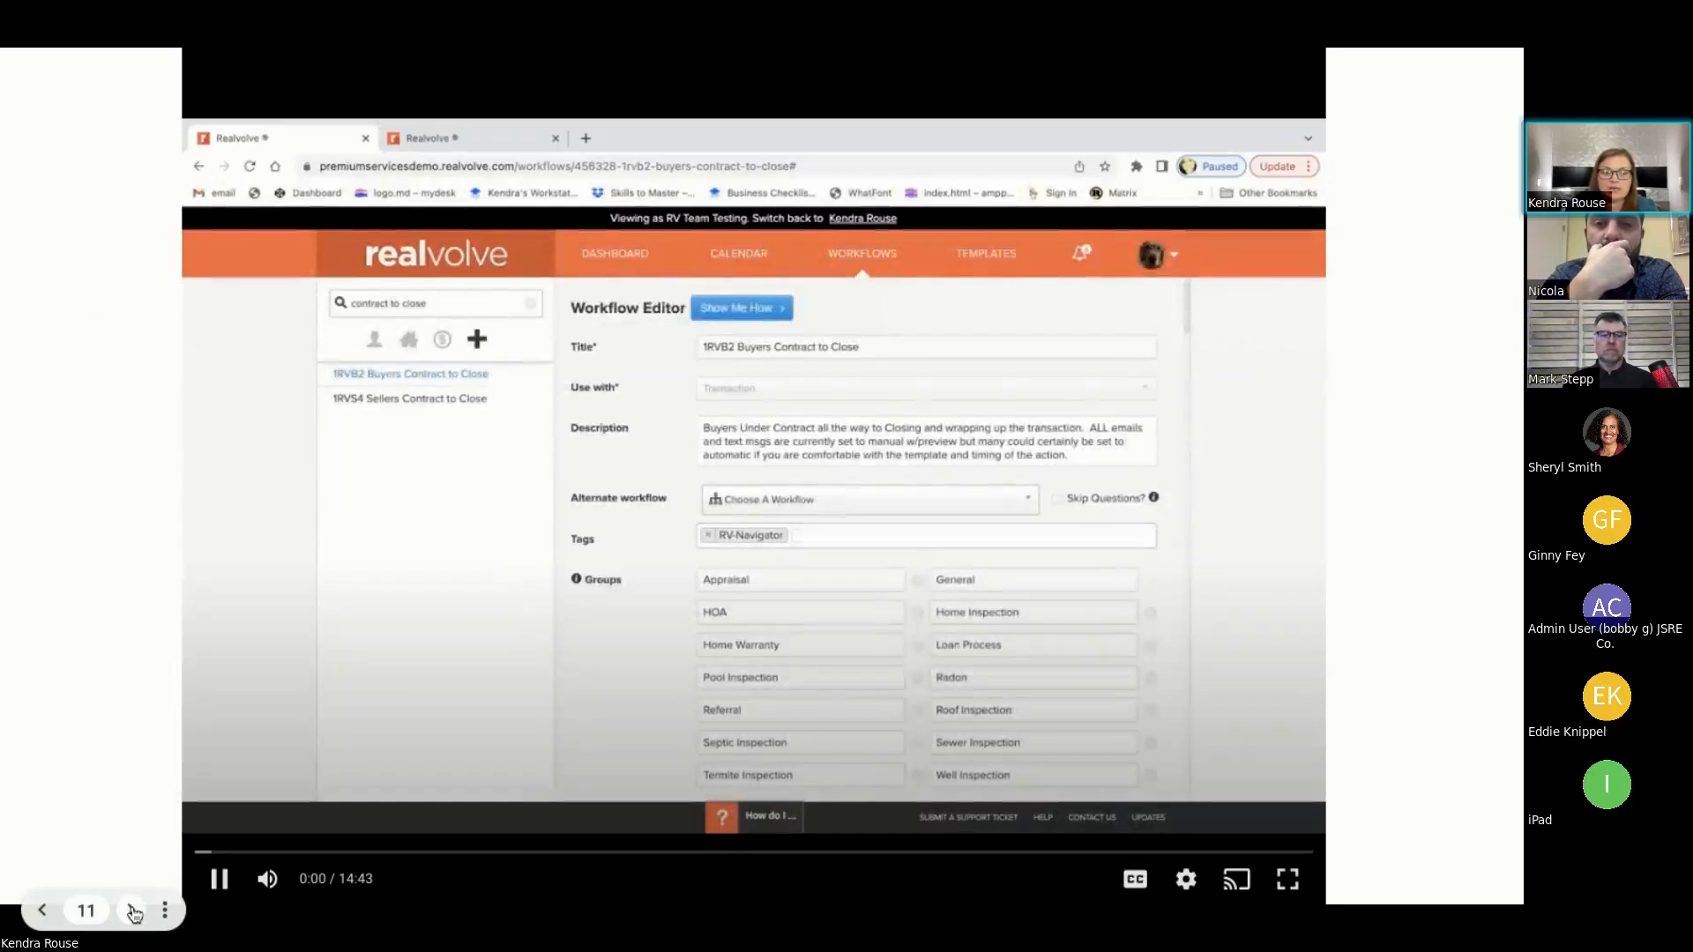
click(219, 879)
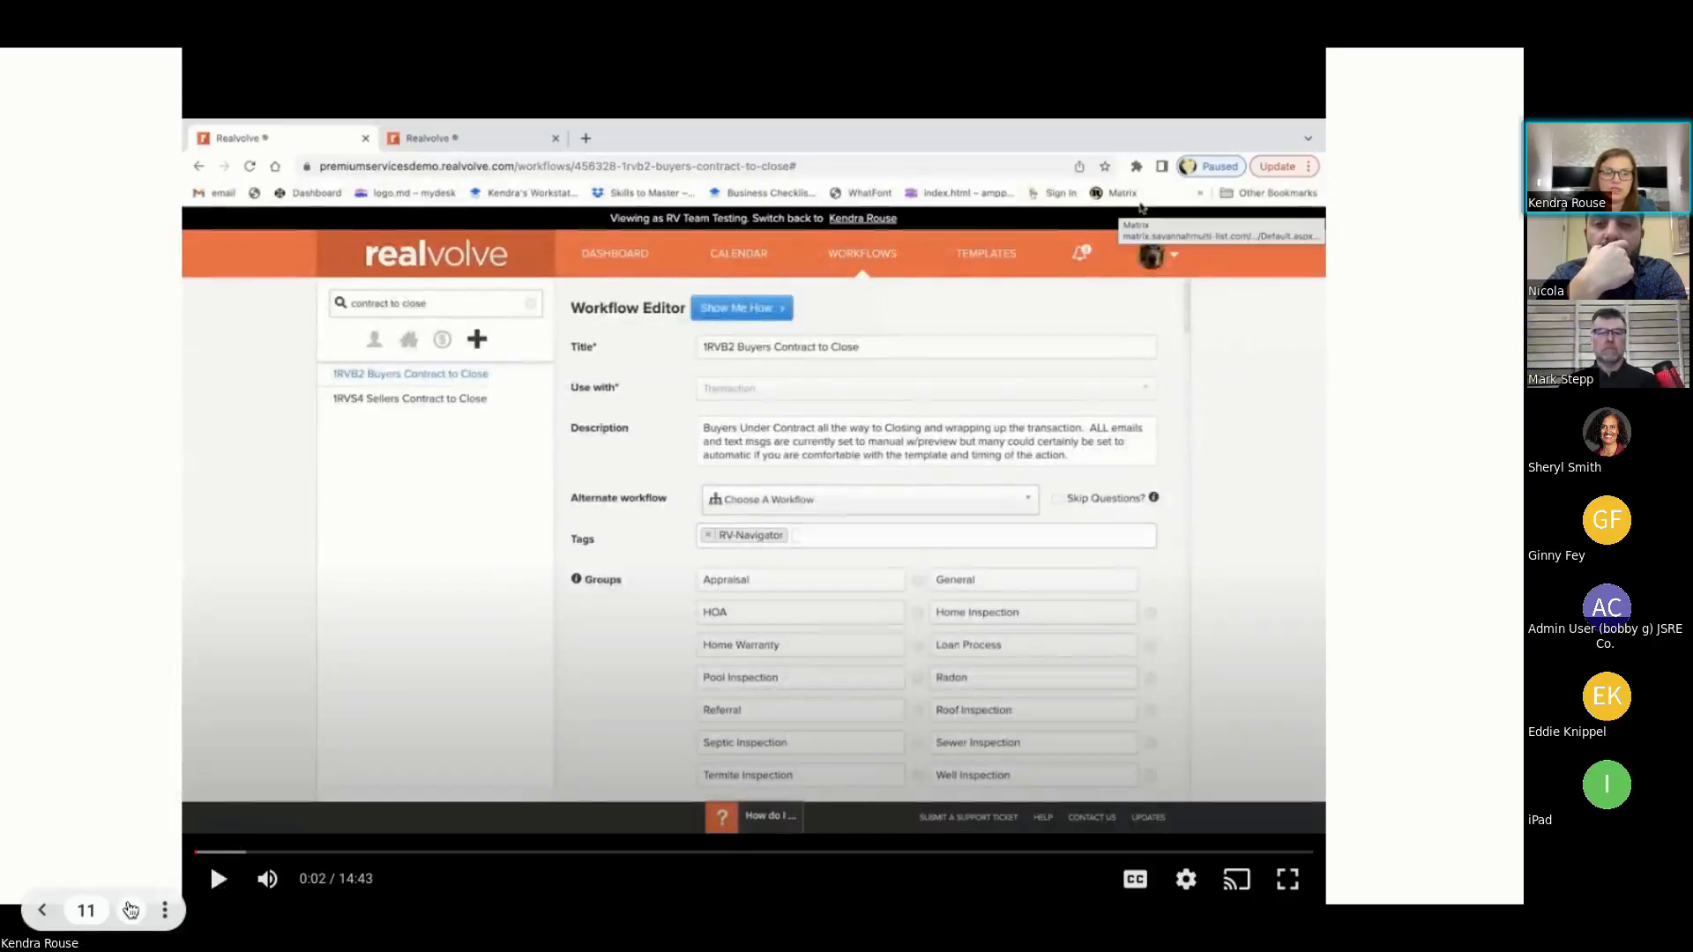
click(131, 910)
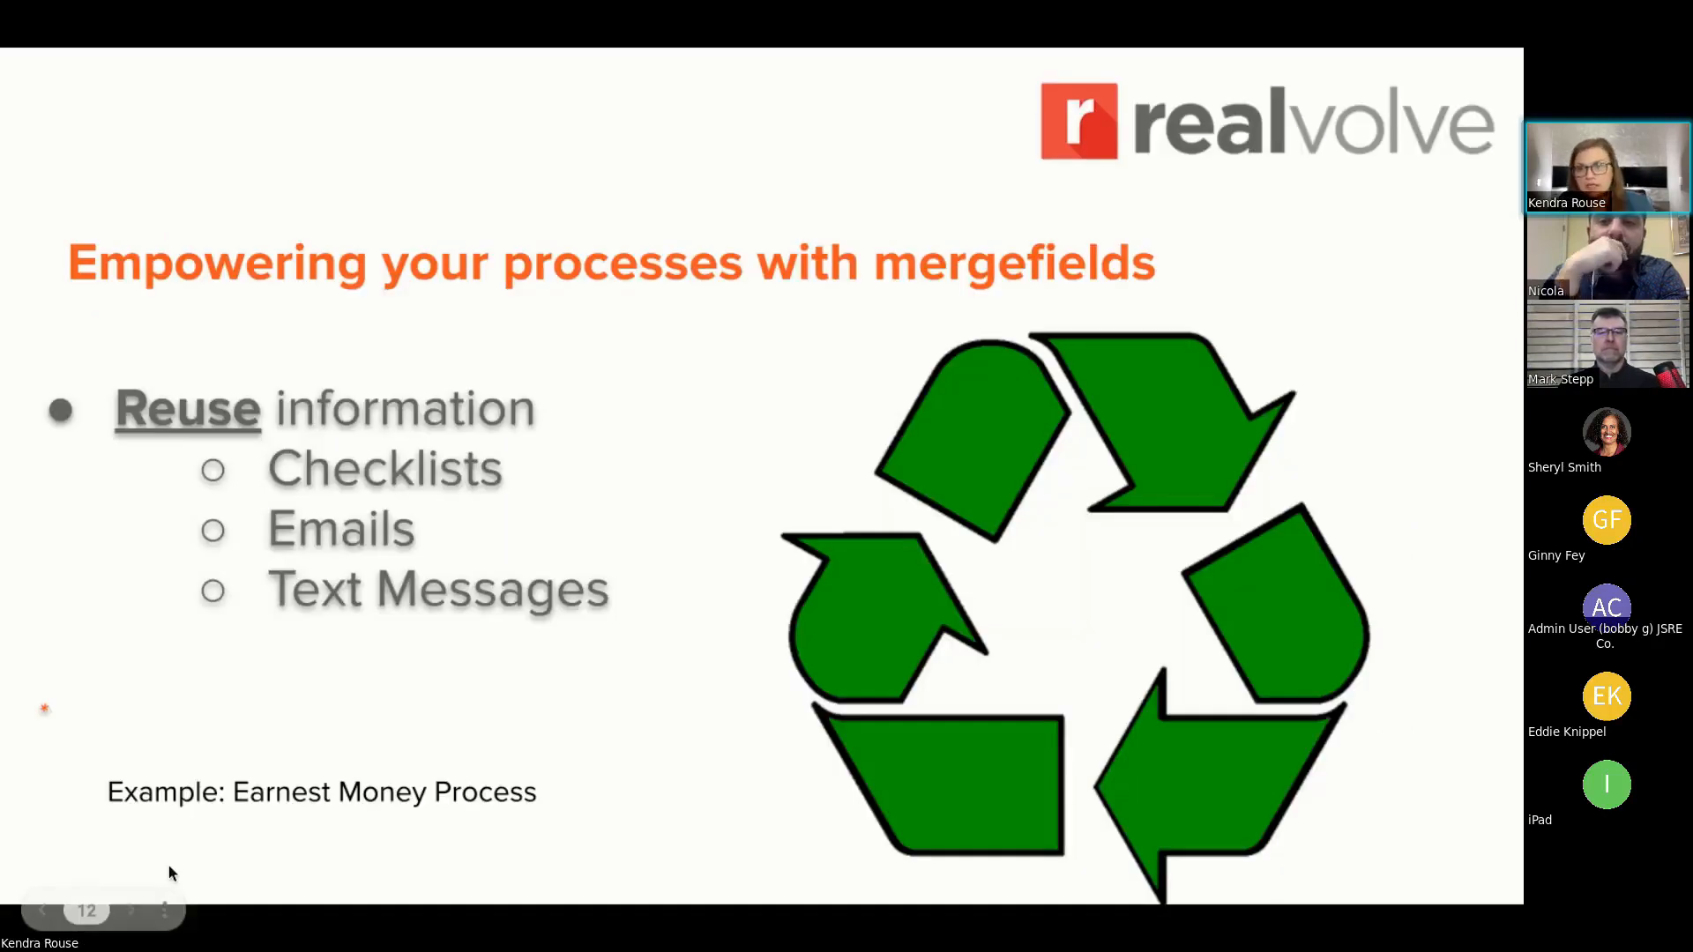
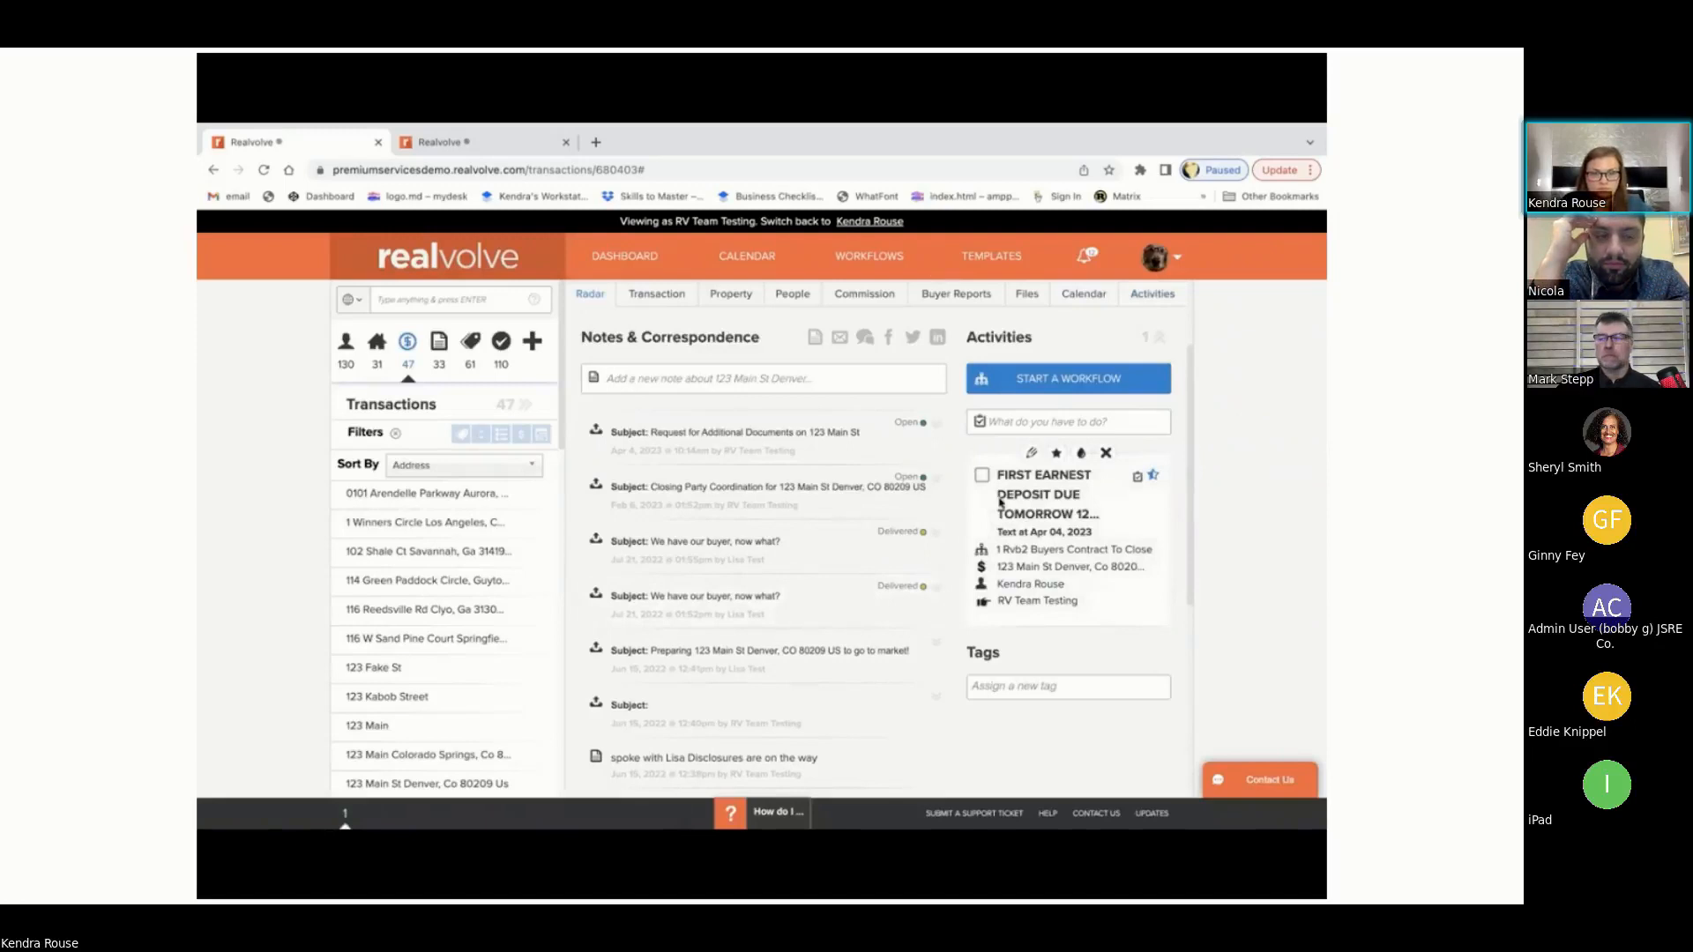
Step: Run the "Send Text Reminder to Buyer" action from the First Earnest Deposit activity's checklist, and open the message for editing before sending it
click(982, 476)
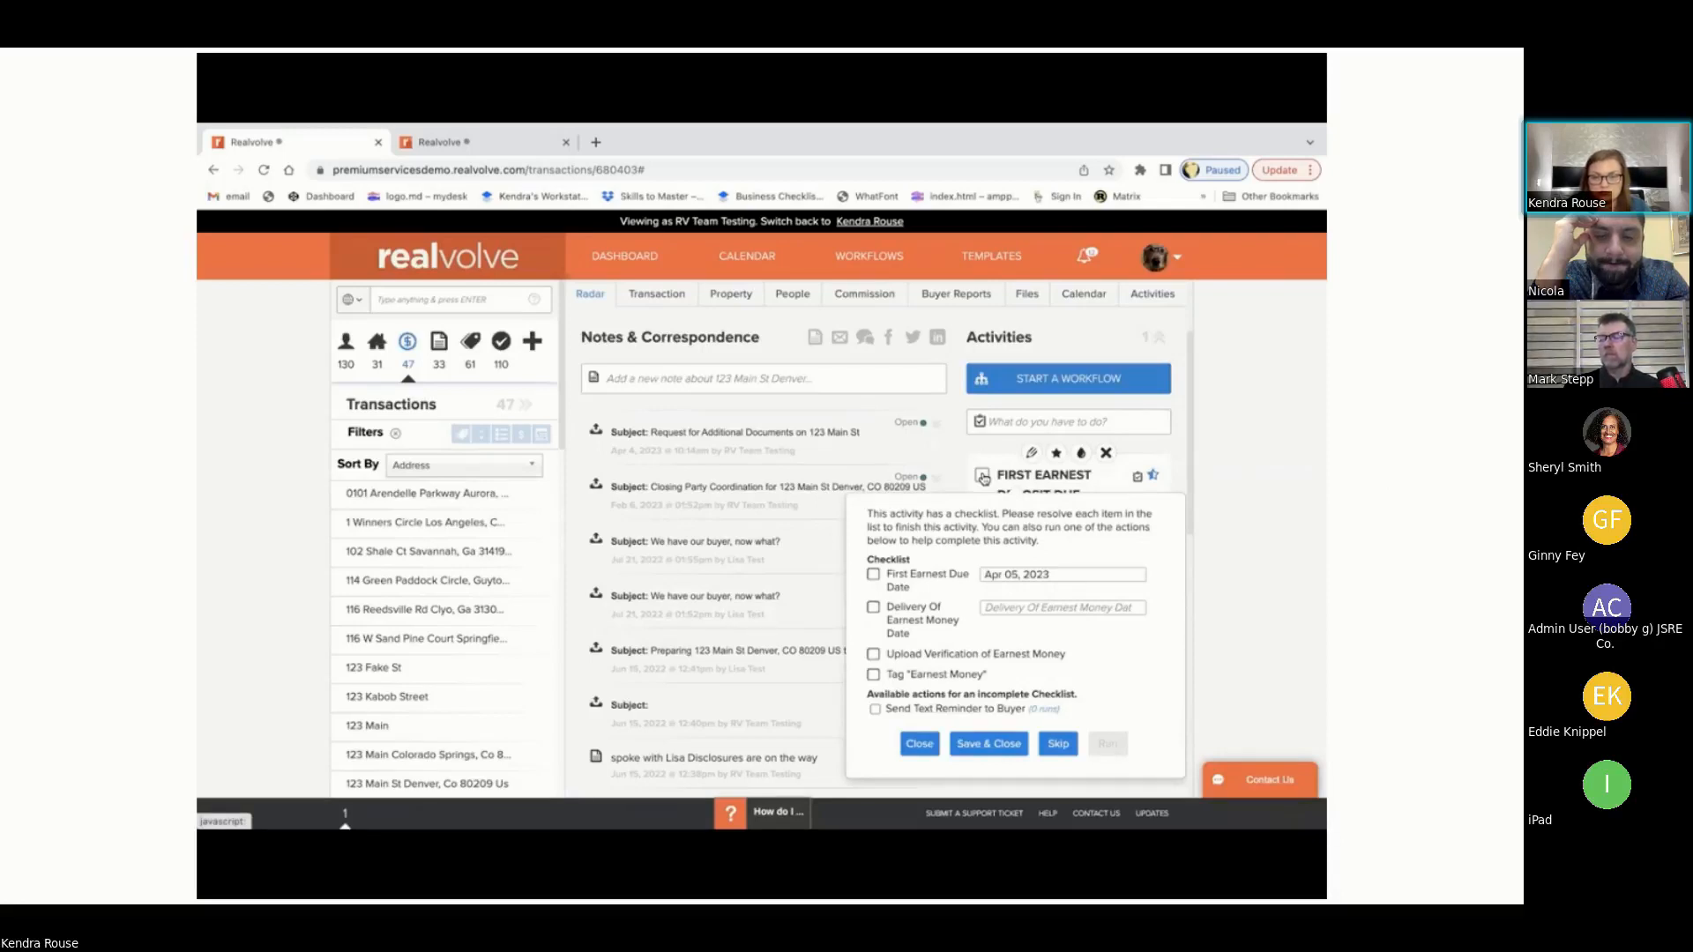
click(984, 479)
click(984, 479)
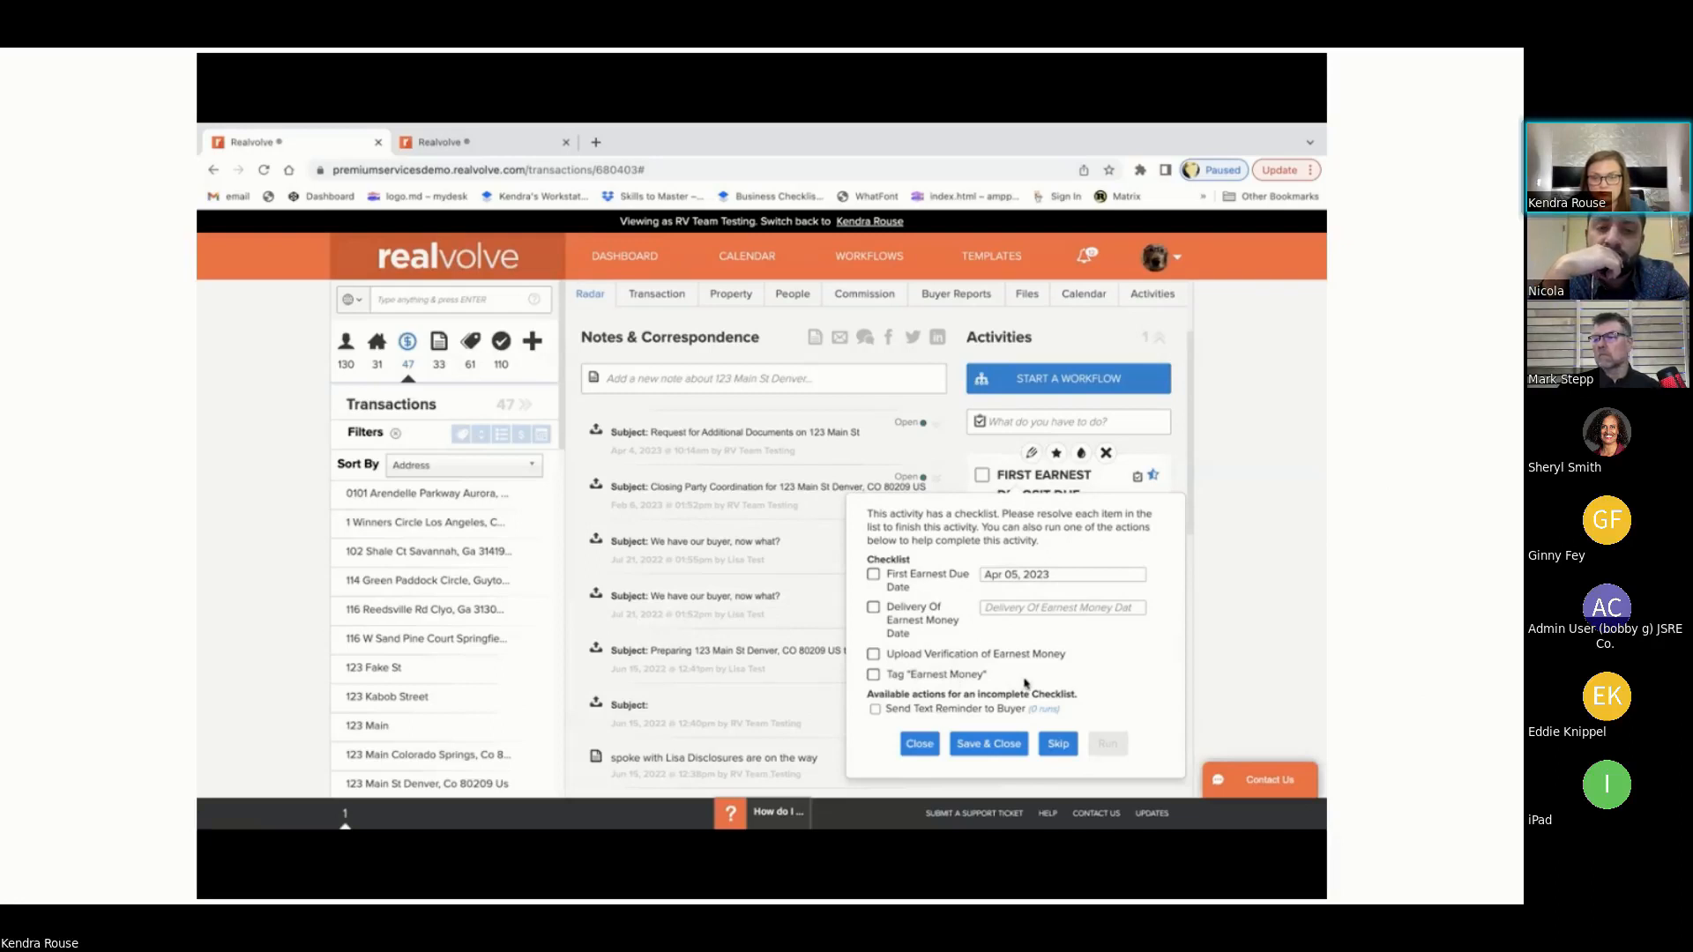
click(874, 710)
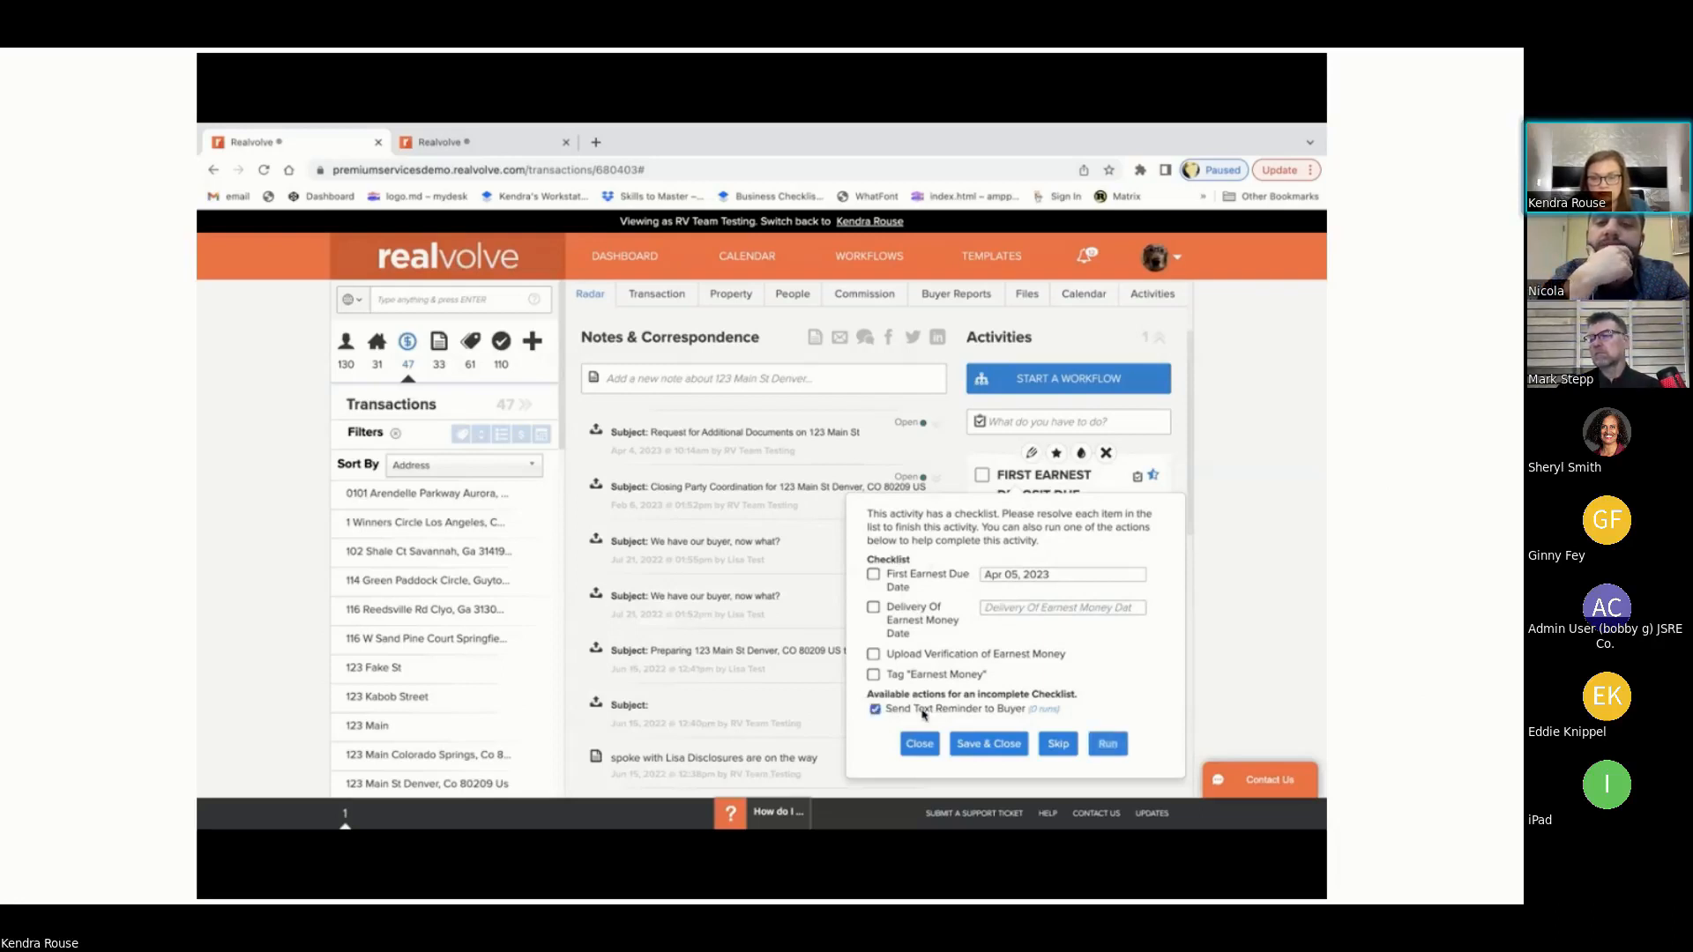
click(1106, 743)
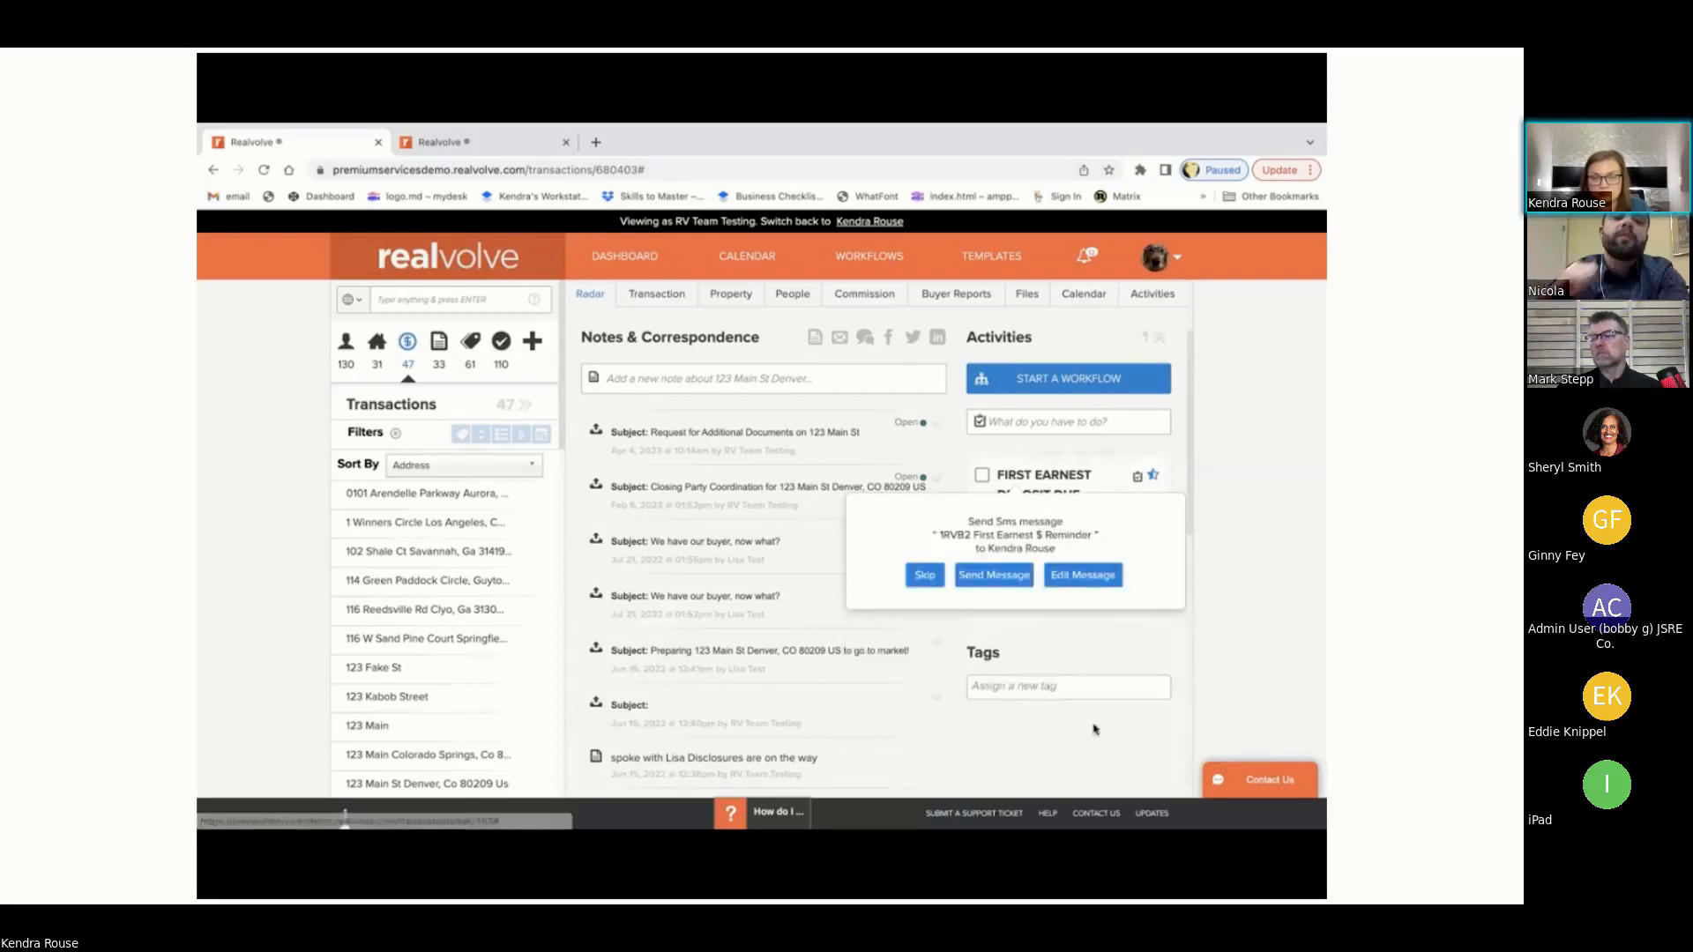
click(1078, 574)
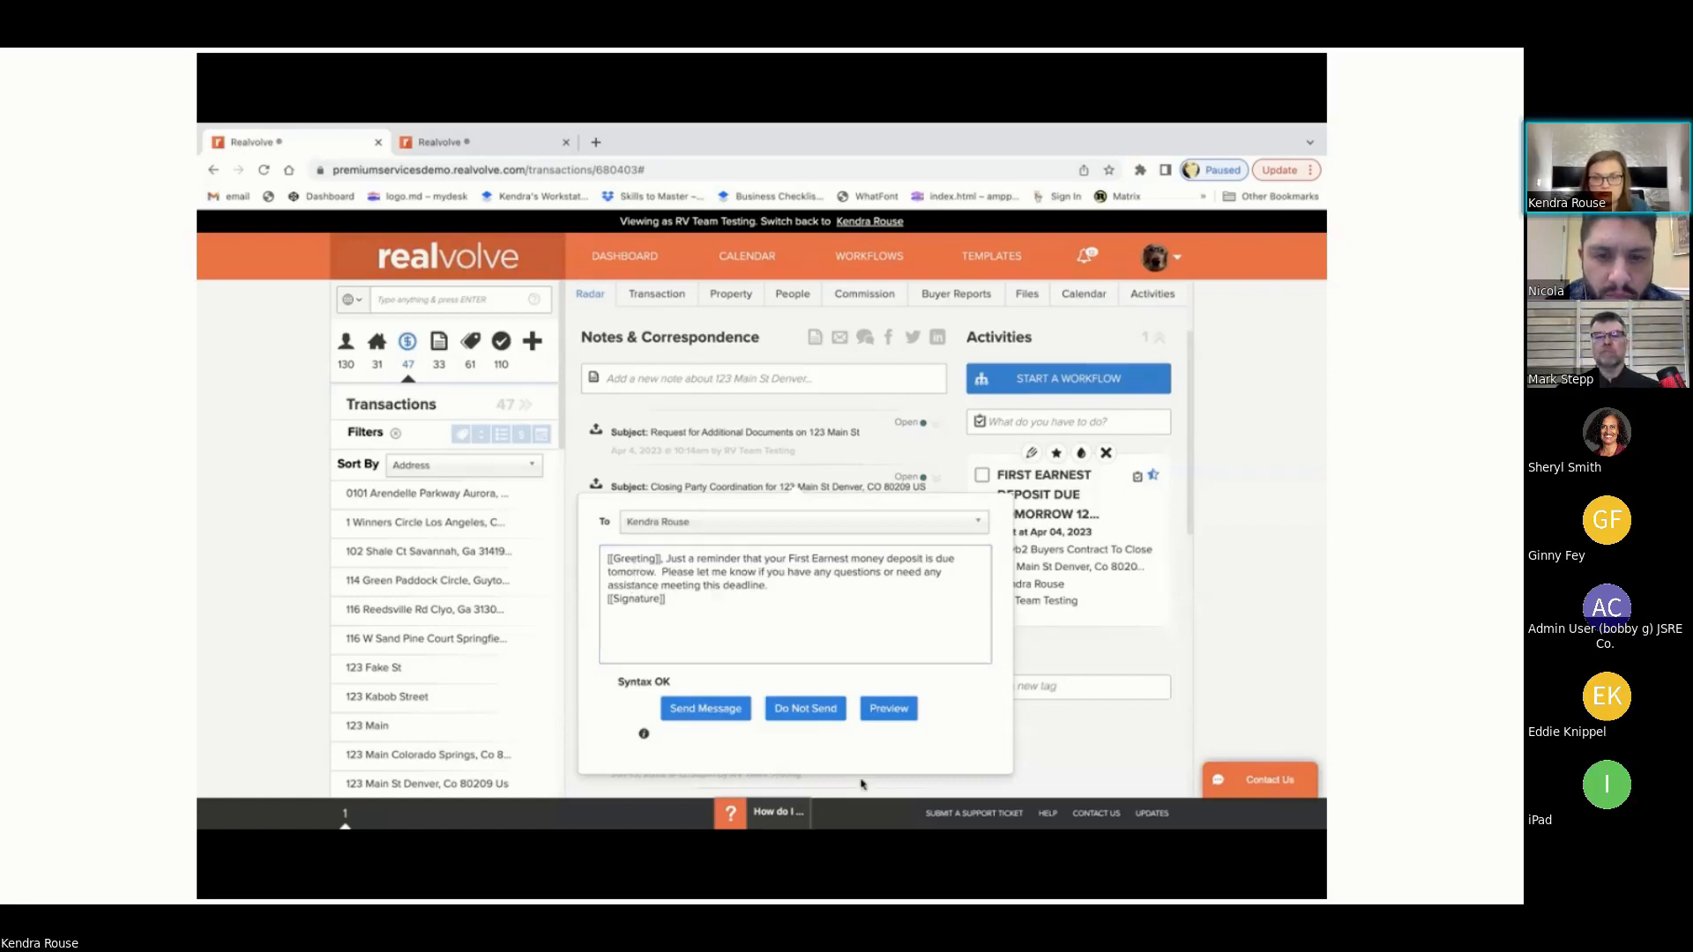
click(700, 716)
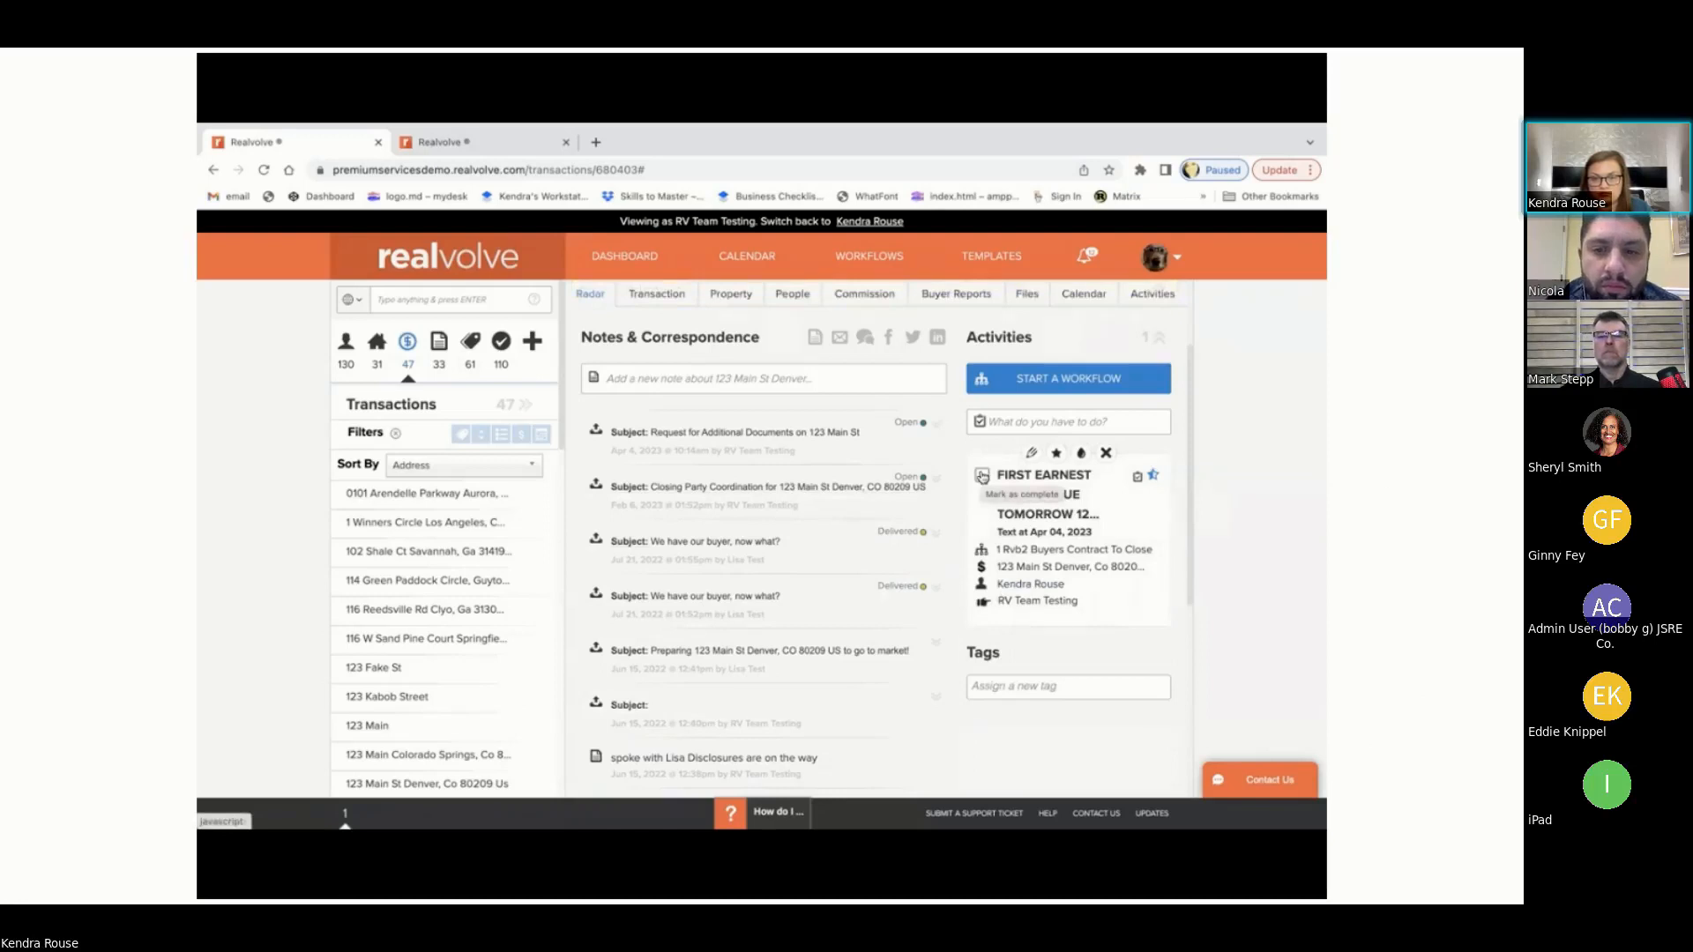
Step: Find "earnest" among the 1RVB2 Buyers Contract to Close workflow's activities and open "First Earnest Deposit Due Tomorrow" for editing
click(481, 142)
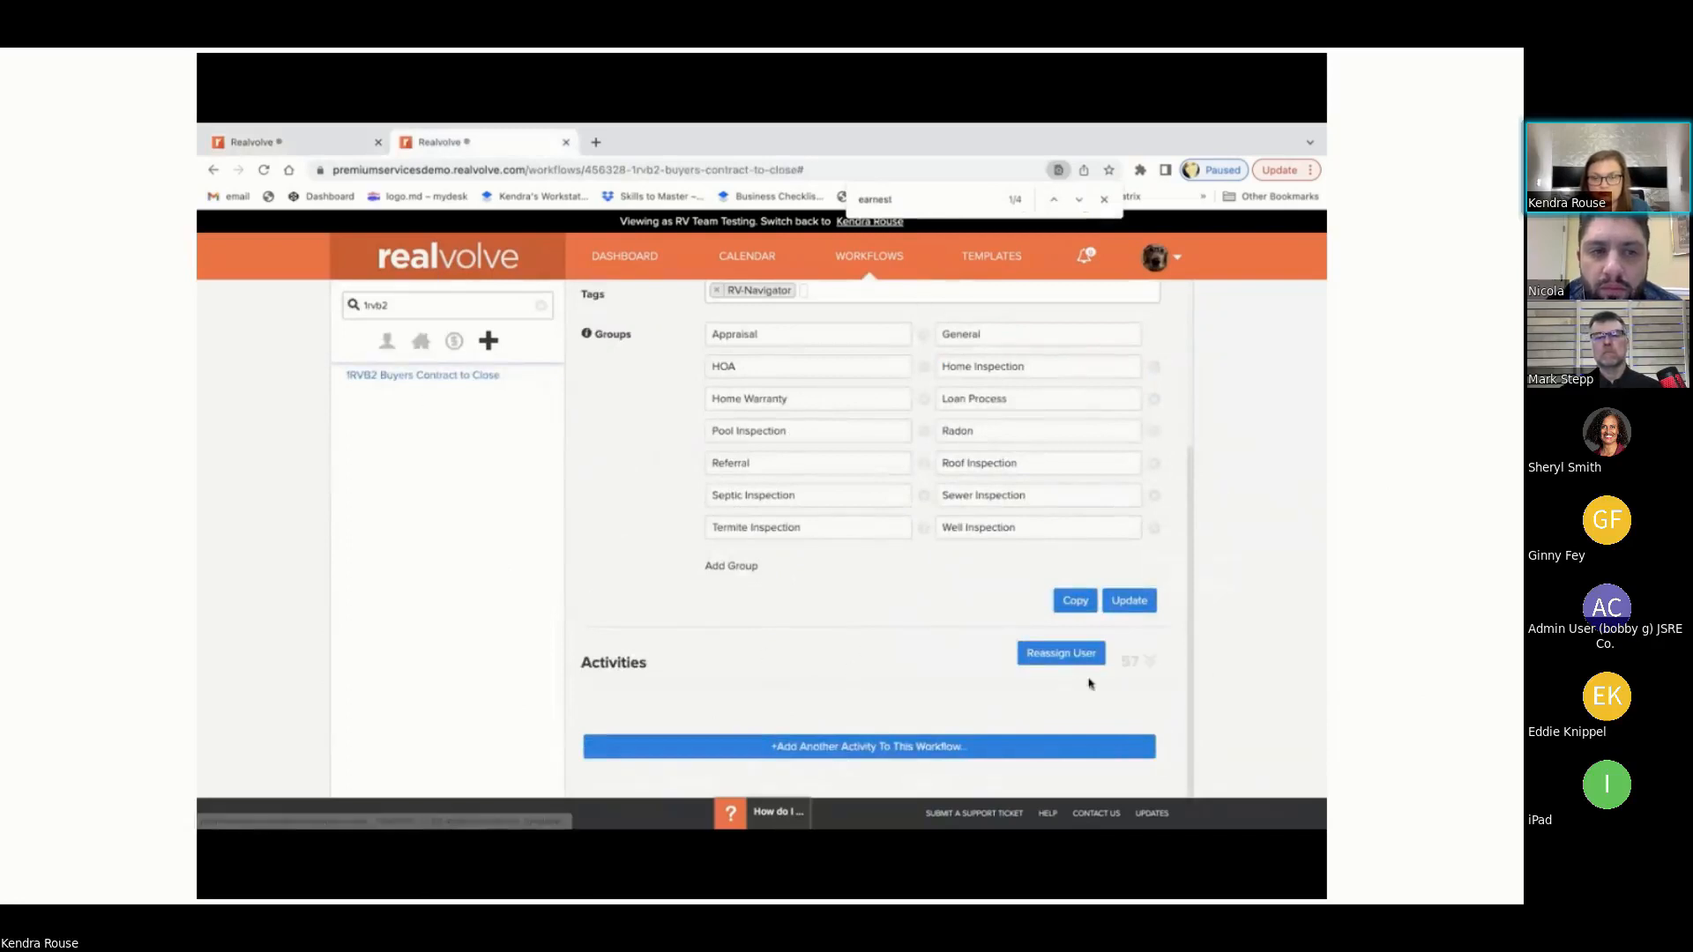
click(1149, 667)
key(ctrl+f)
text(earest)
scroll(866, 709, down, 10)
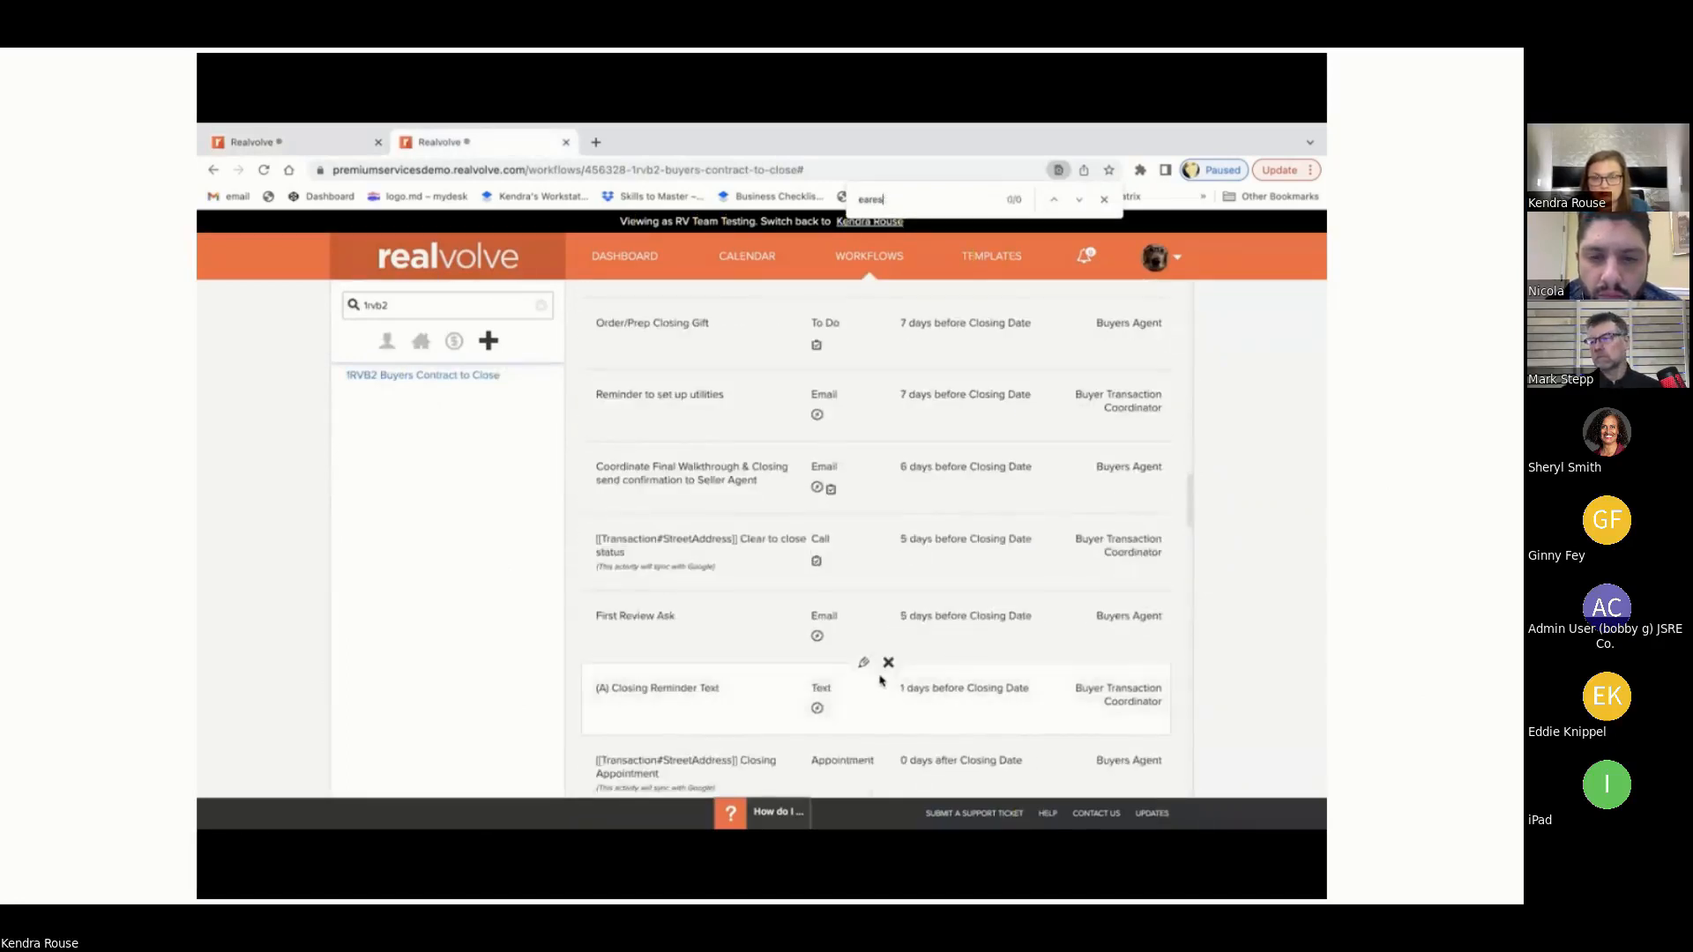
key(BackSpace)
key(BackSpace)
key(BackSpace)
text(nest)
scroll(881, 681, down, 7)
scroll(880, 680, up, 7)
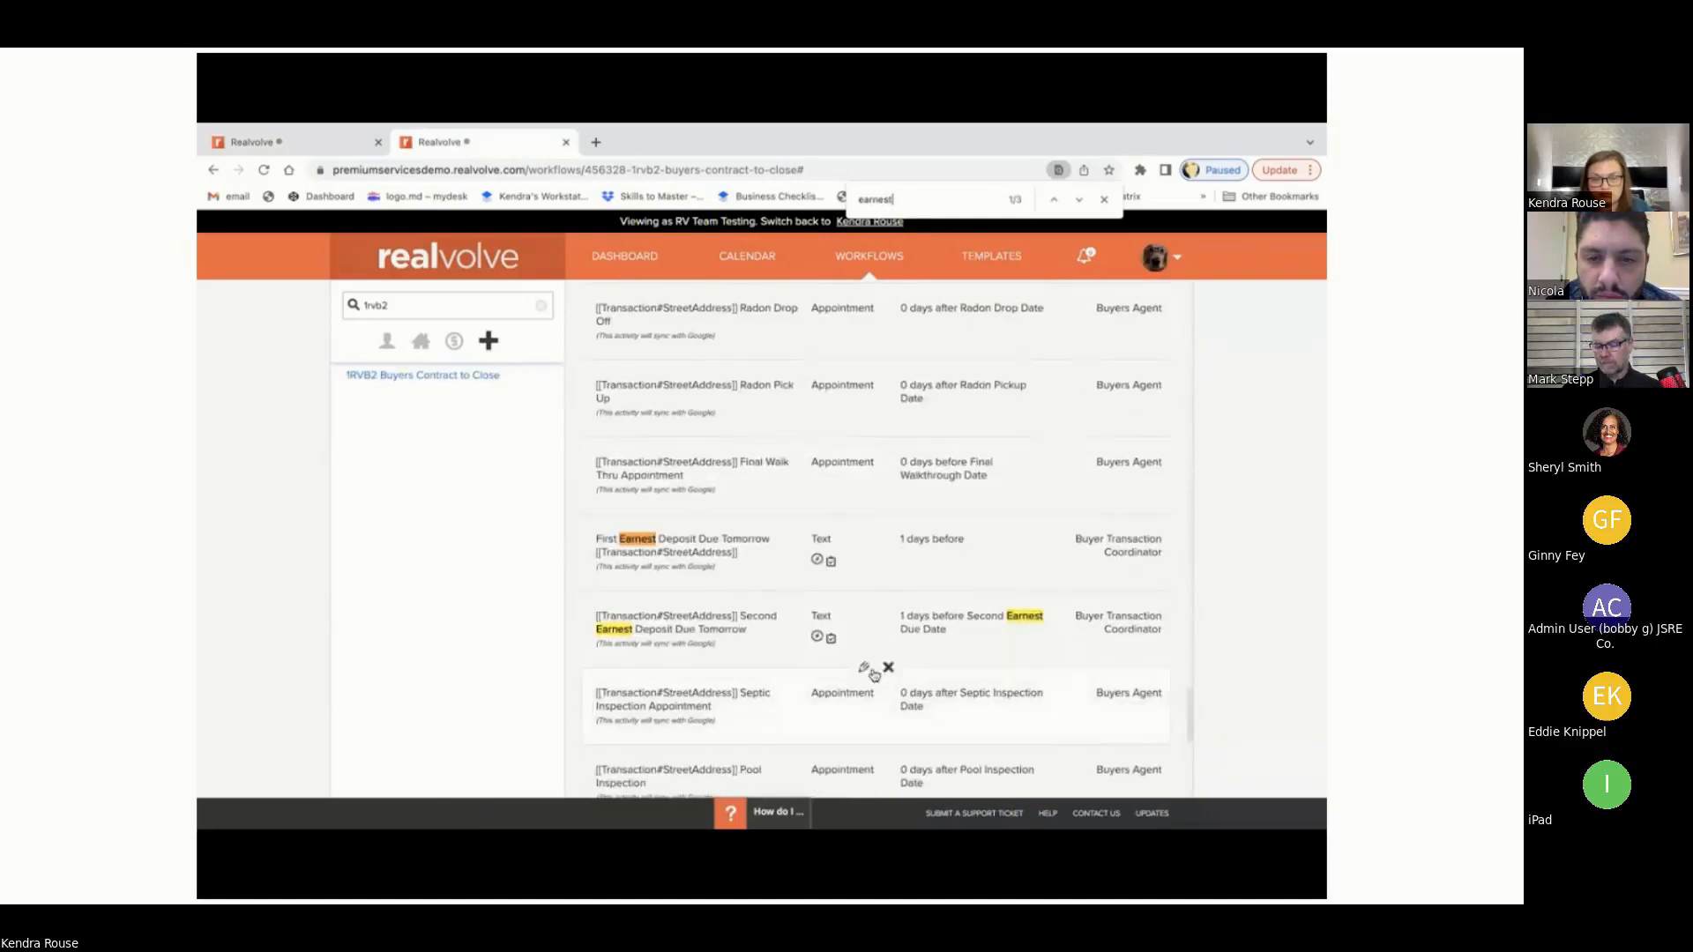
click(861, 514)
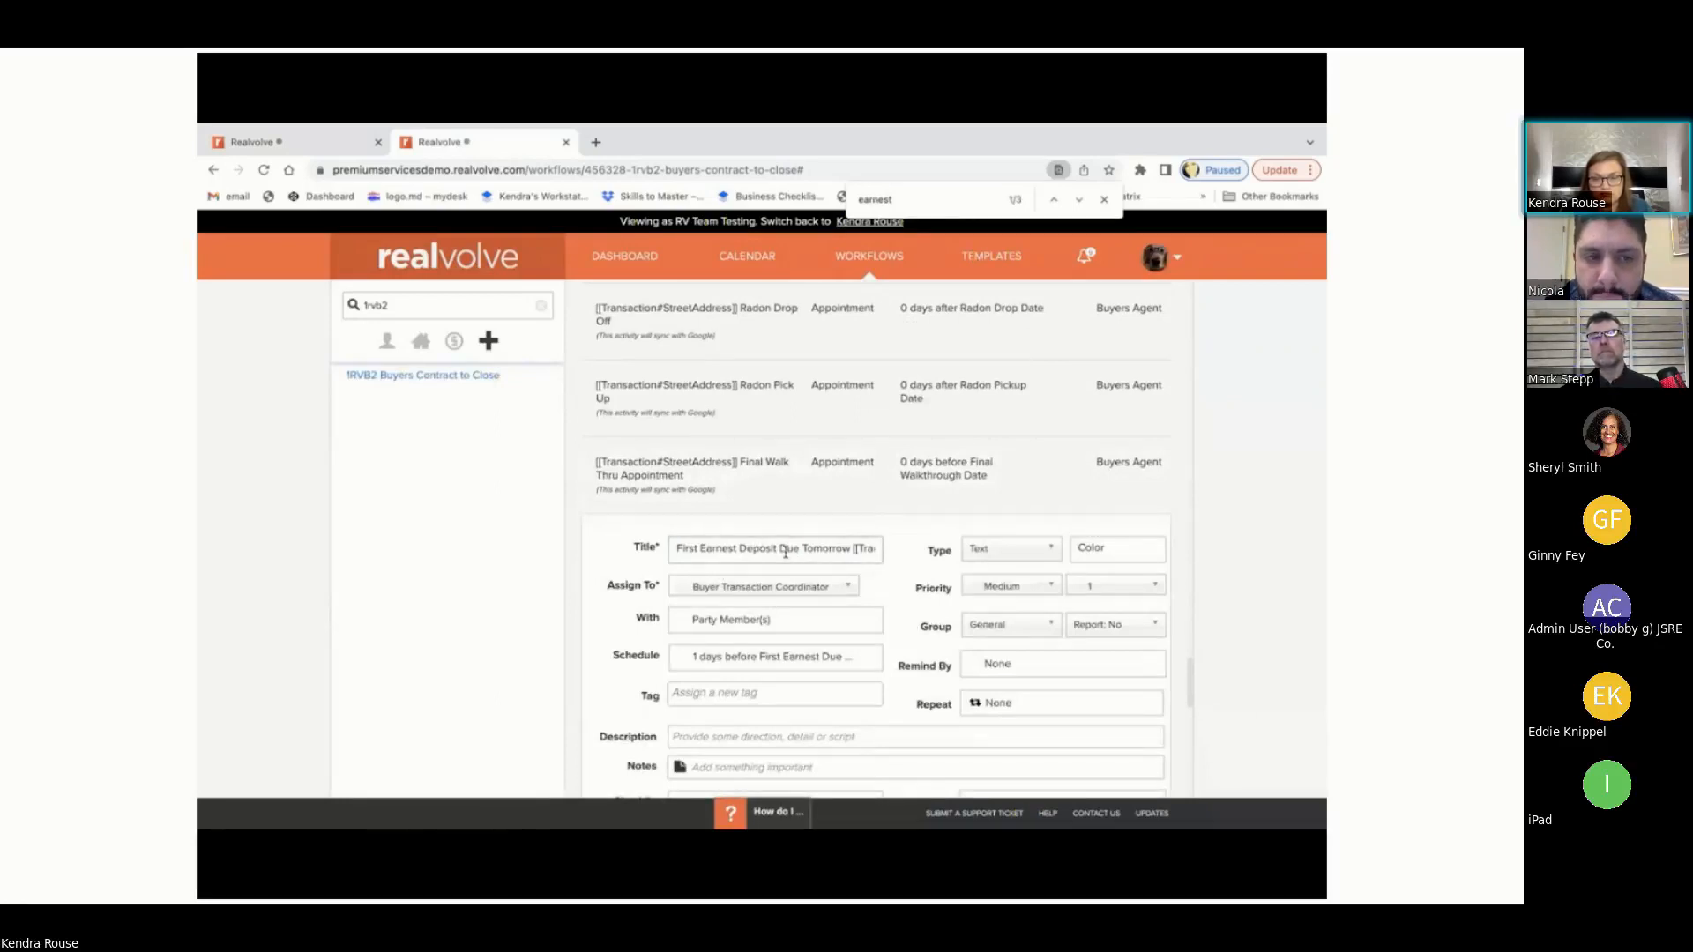
Step: Examine the [[Transaction#StreetAddress]] merge field in the activity's title
scroll(871, 546, down, 1)
drag(849, 495, 722, 491)
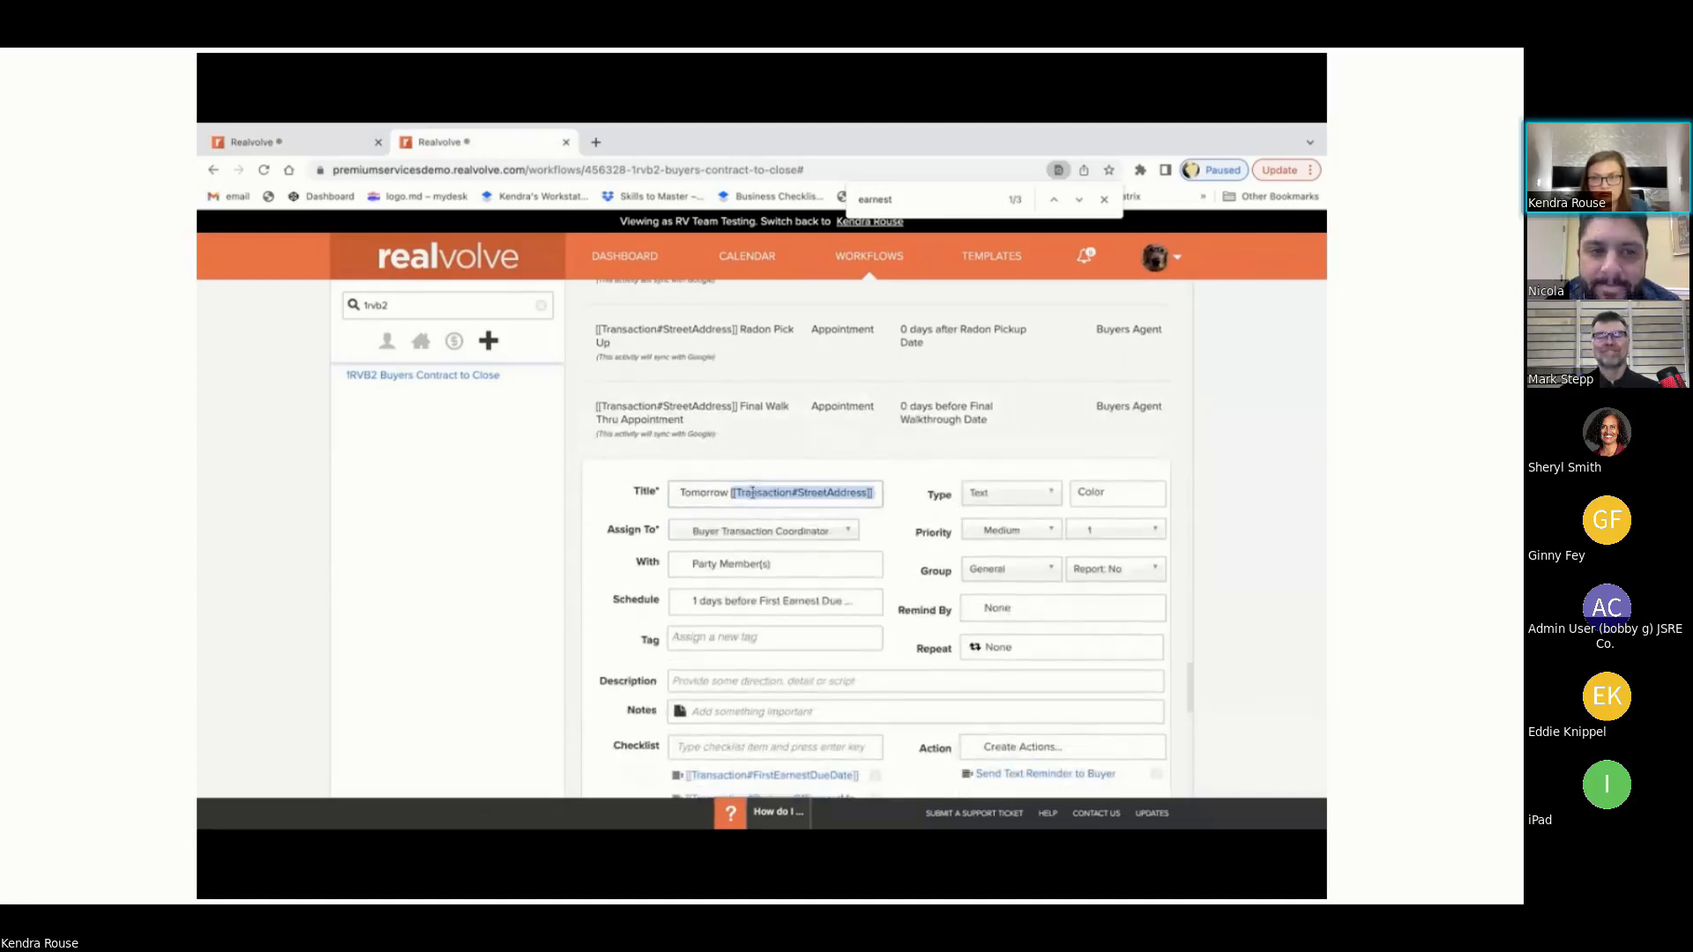
click(909, 491)
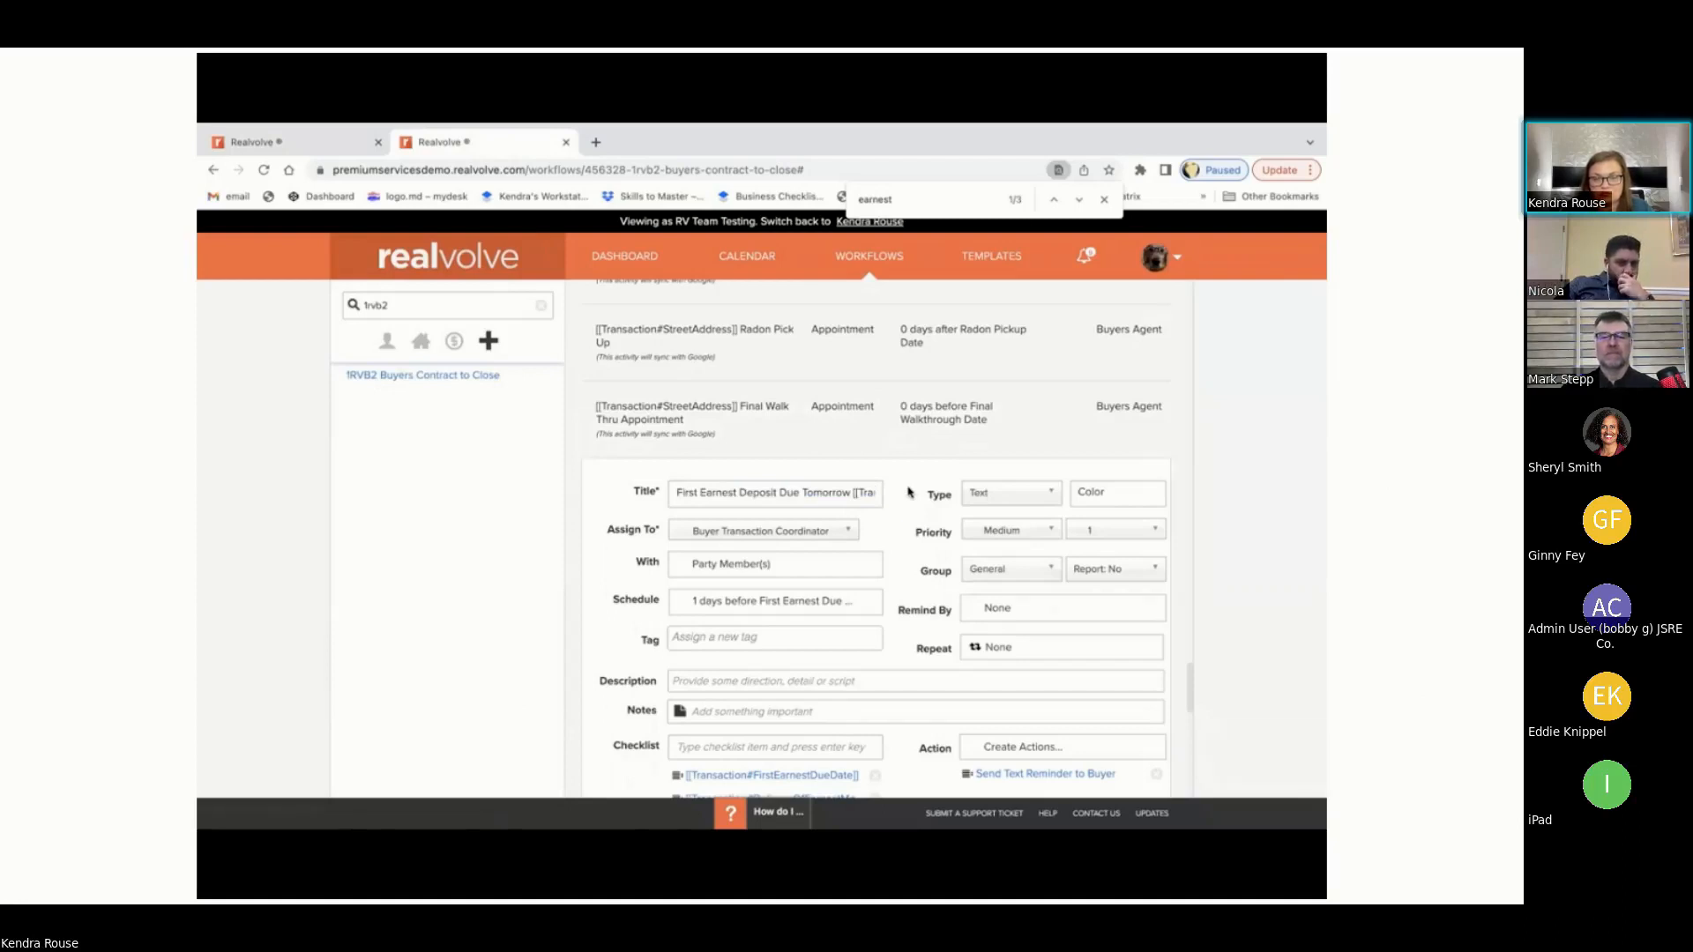
Step: Review which party members the activity is with and how its scheduled date is computed
scroll(909, 491, down, 3)
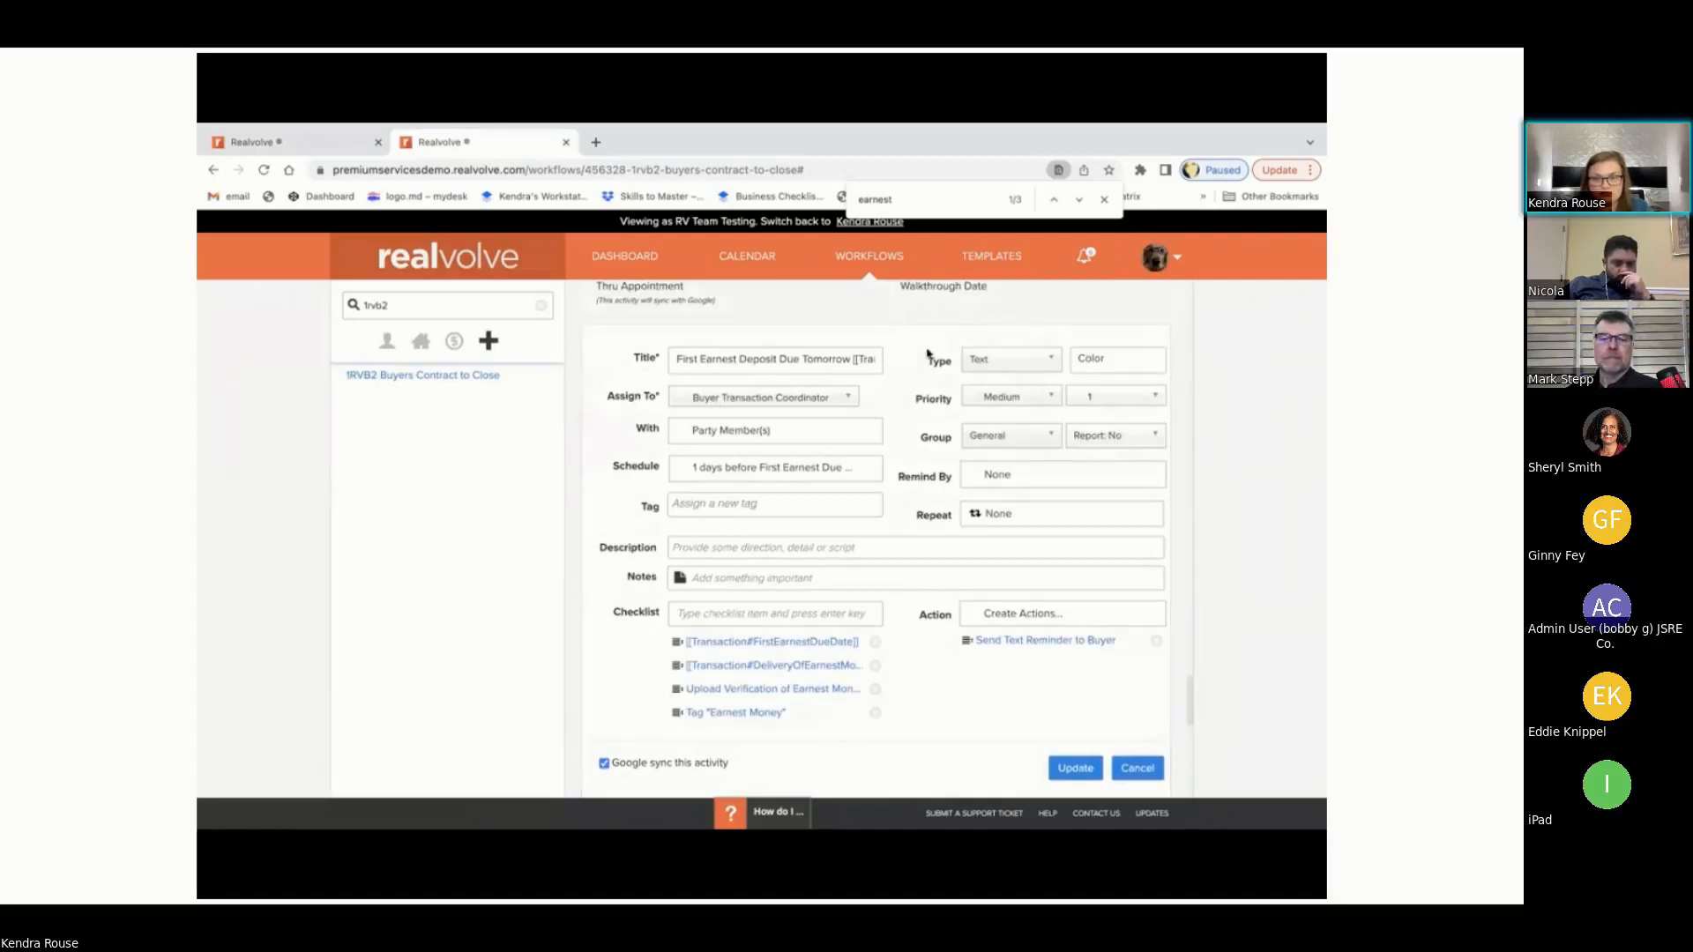
click(735, 434)
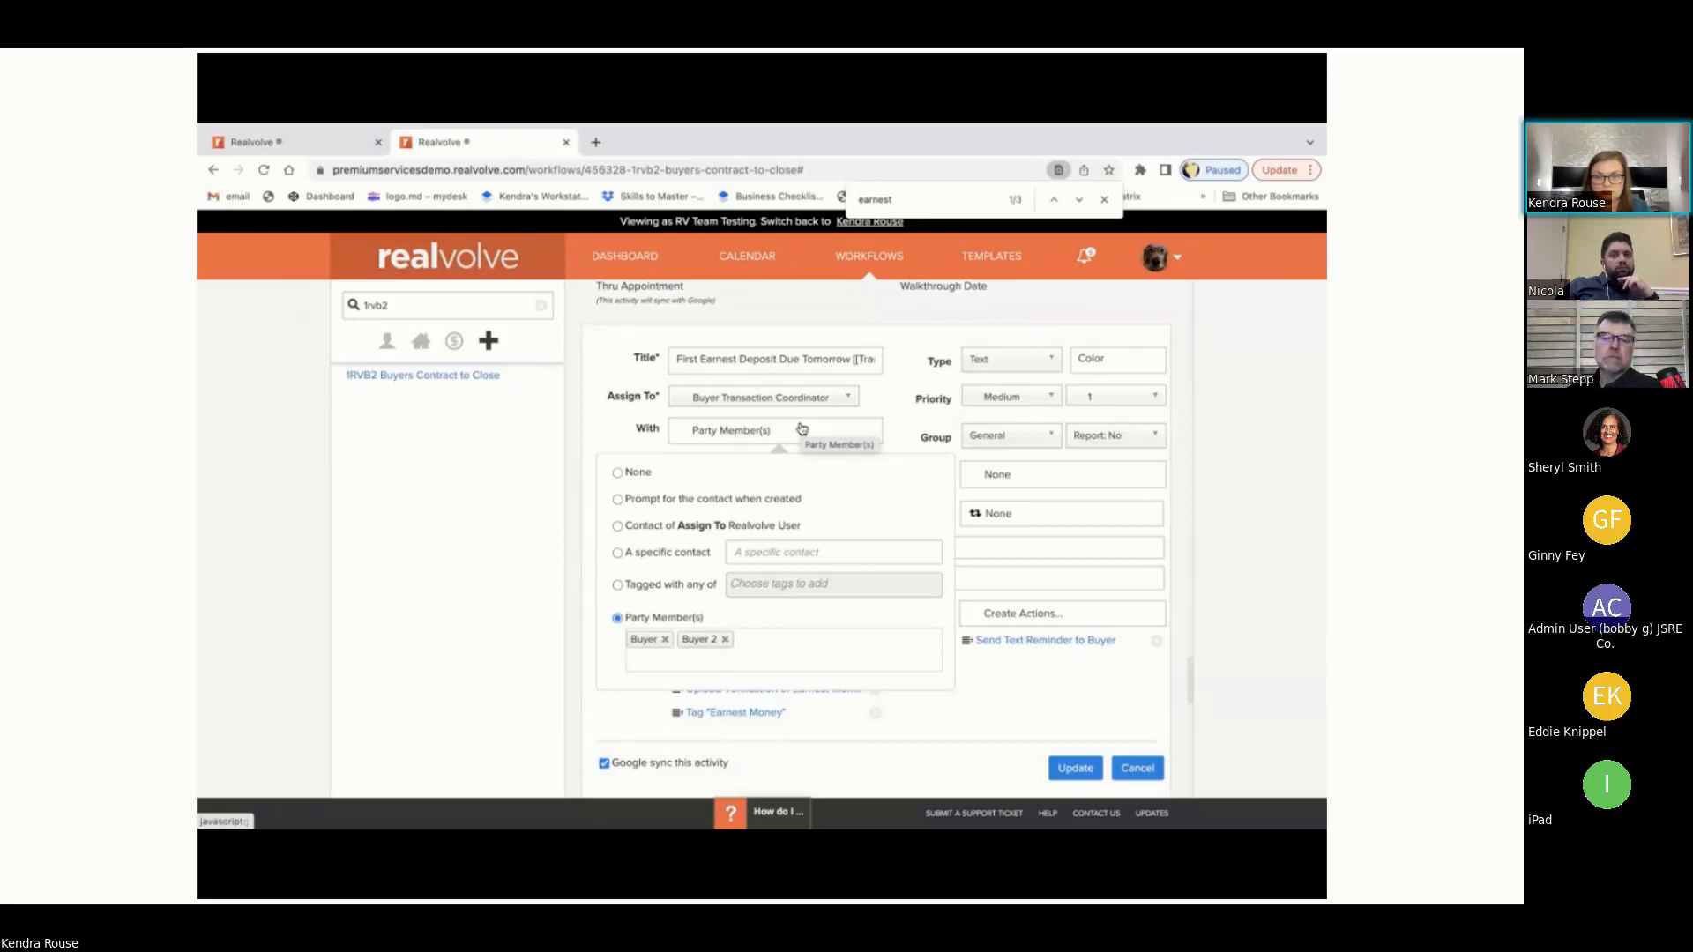
click(751, 432)
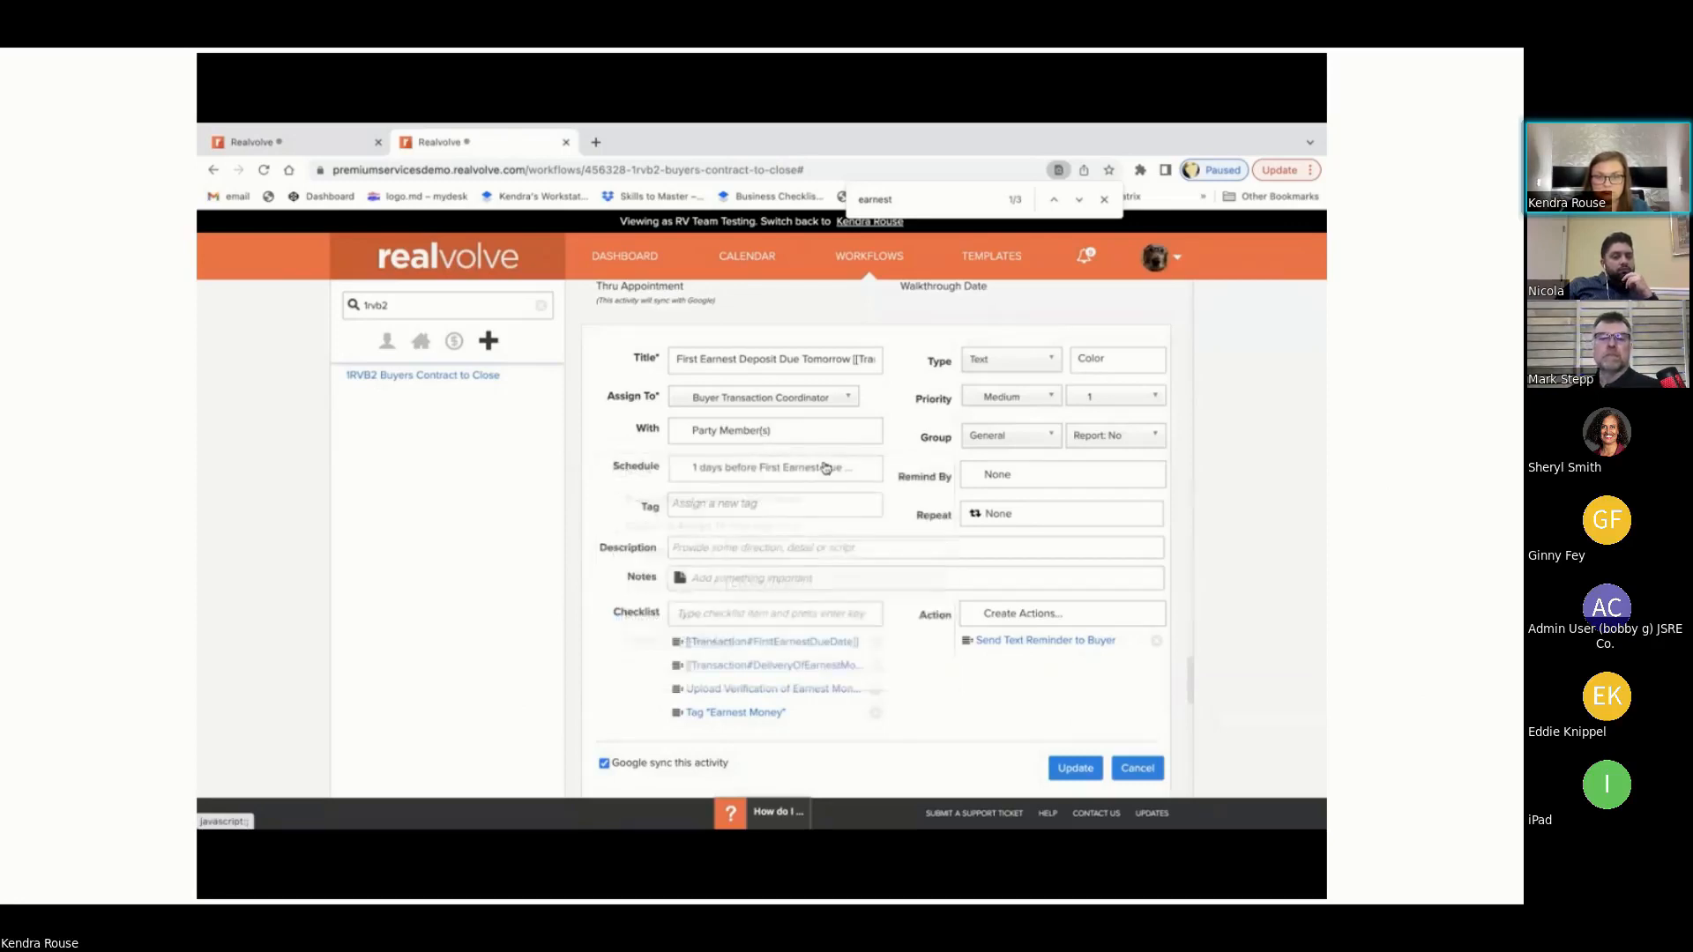
click(727, 472)
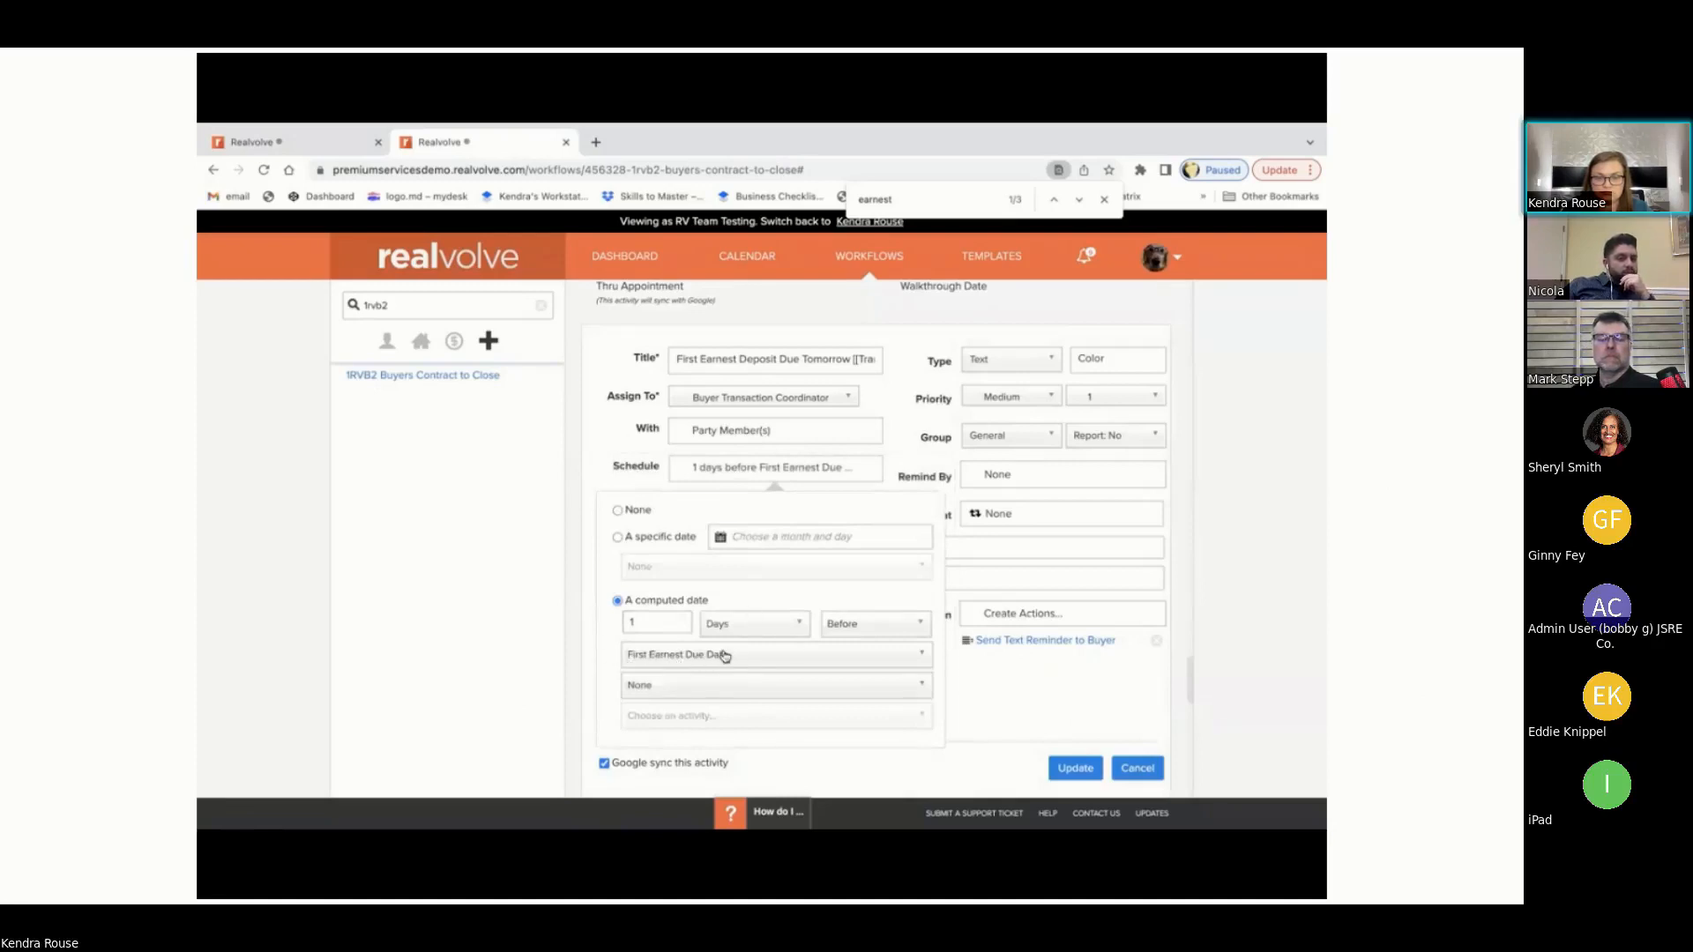
click(717, 474)
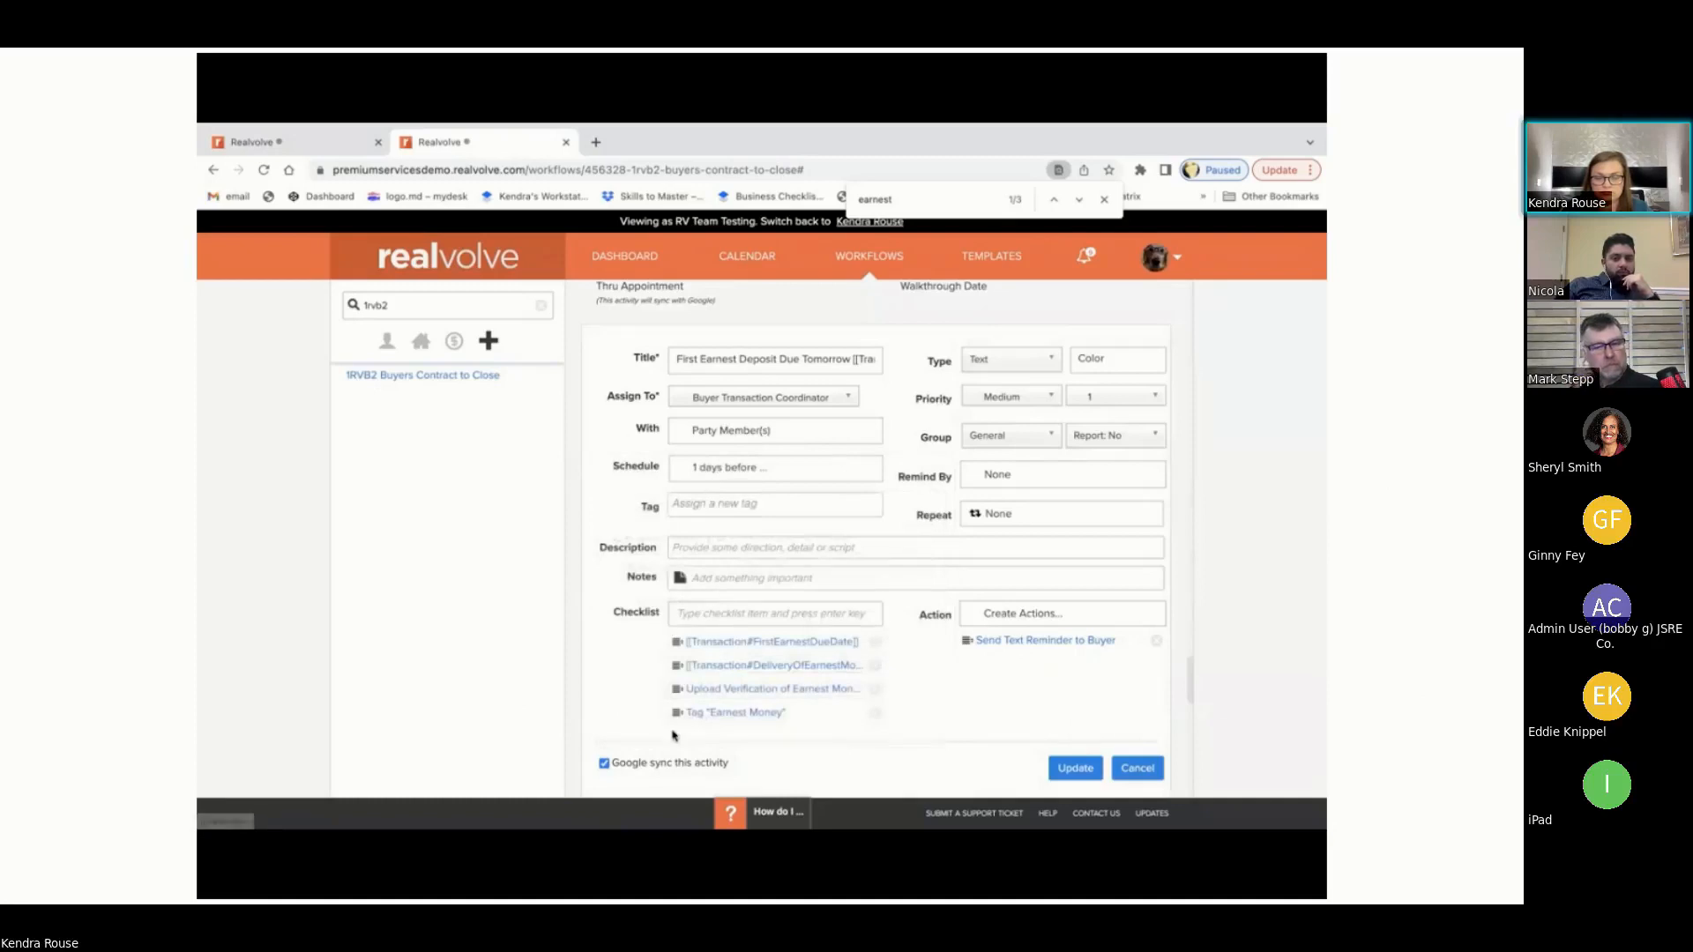
Step: Examine the merge field behind the Delivery of Earnest Money Date checklist item and close the item
scroll(673, 729, down, 1)
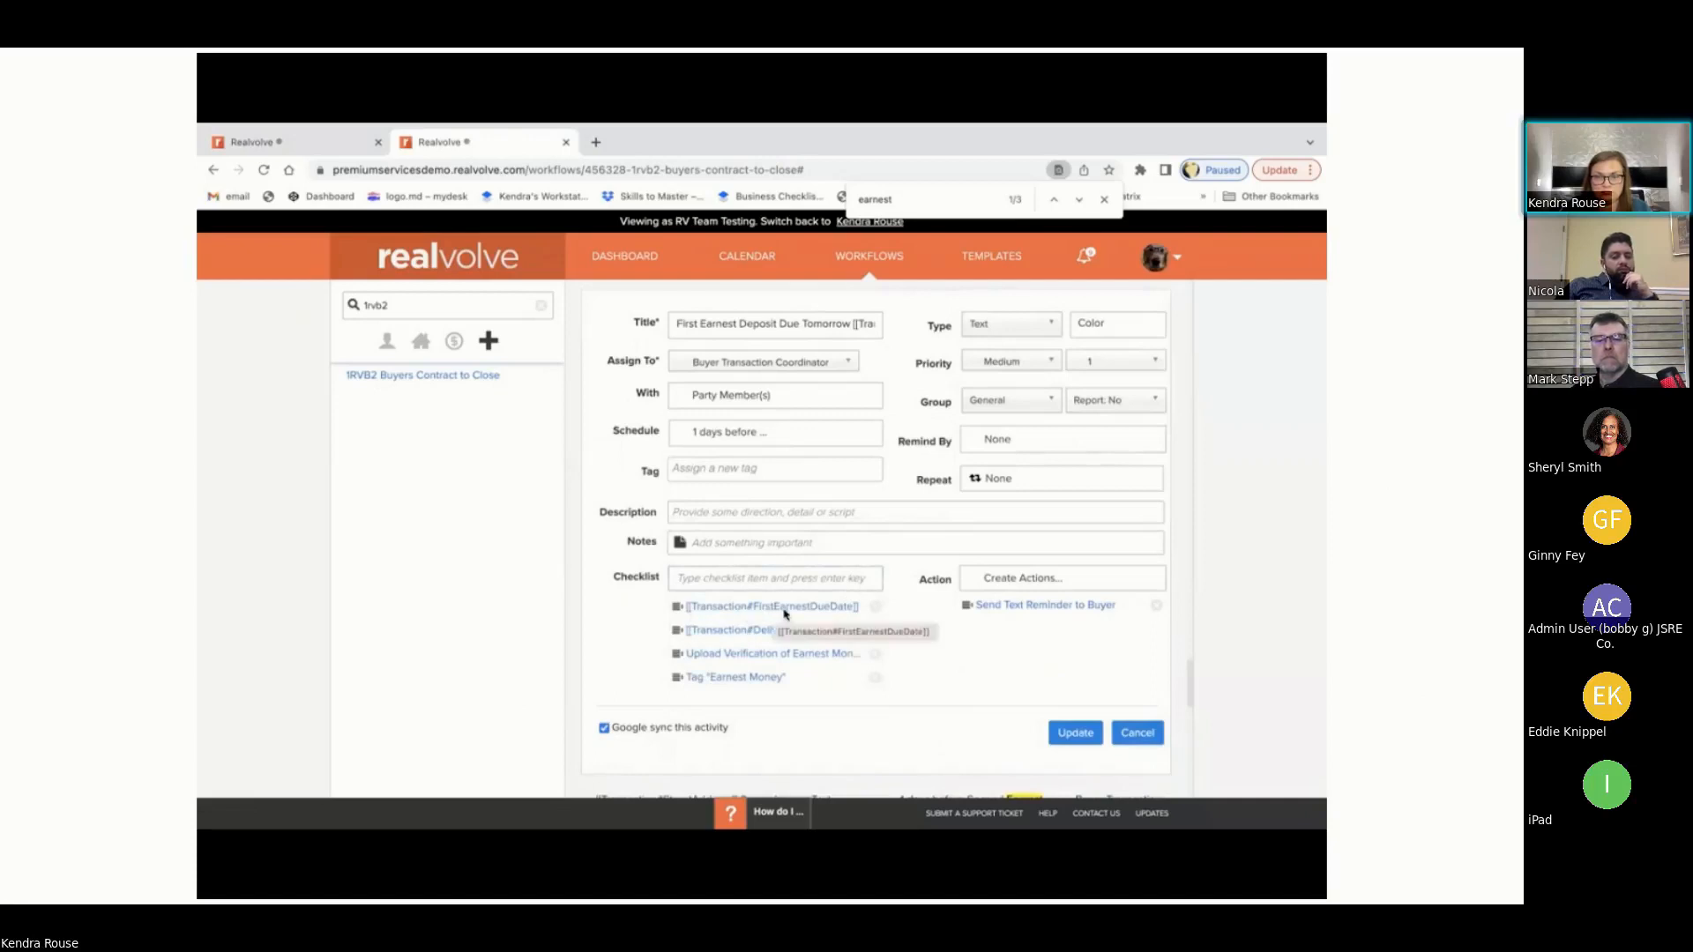
click(749, 631)
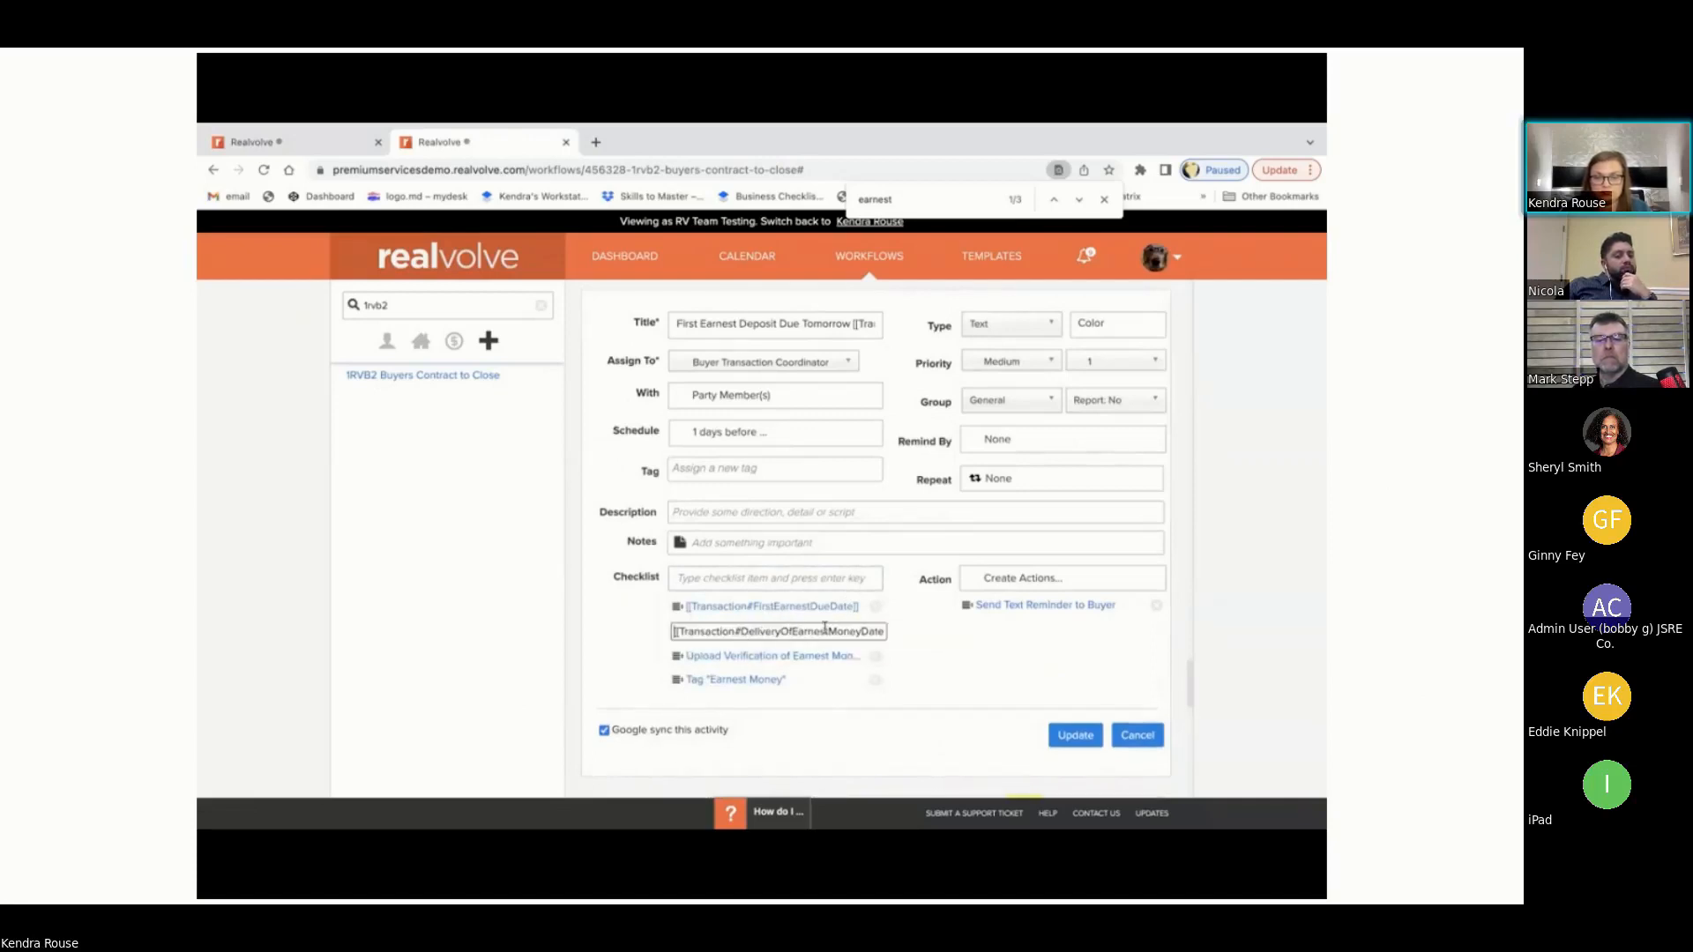
click(771, 591)
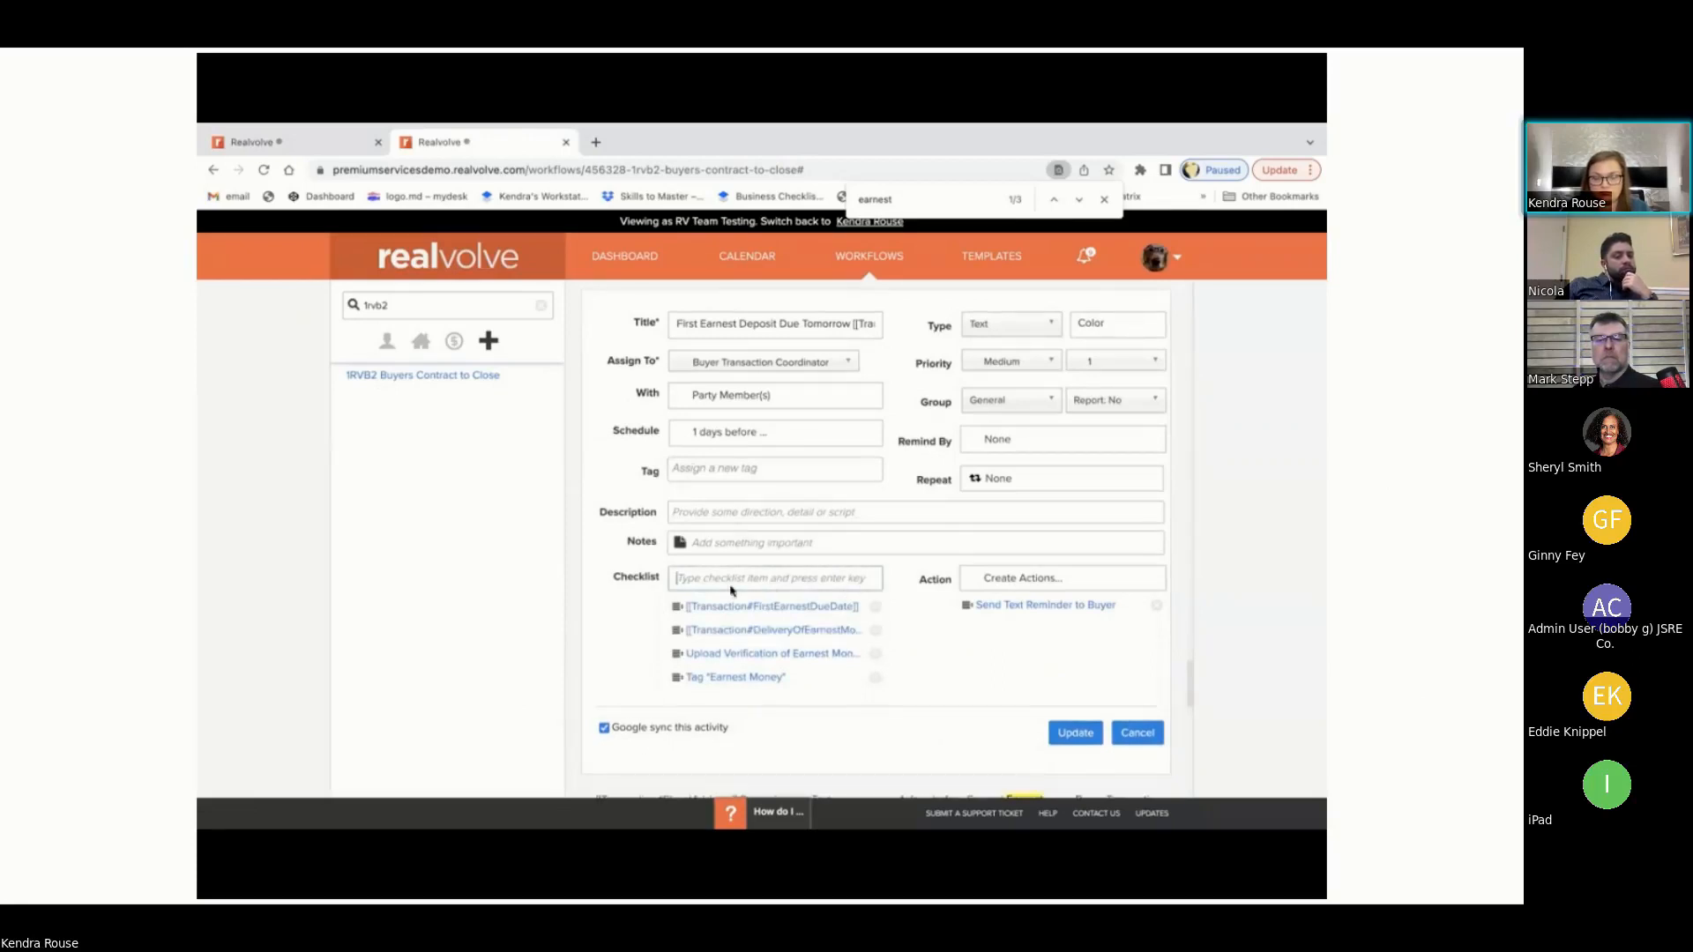
Step: Browse the merge fields offered for "[[ear" in a new checklist item and clear the entry
click(685, 579)
text([[)
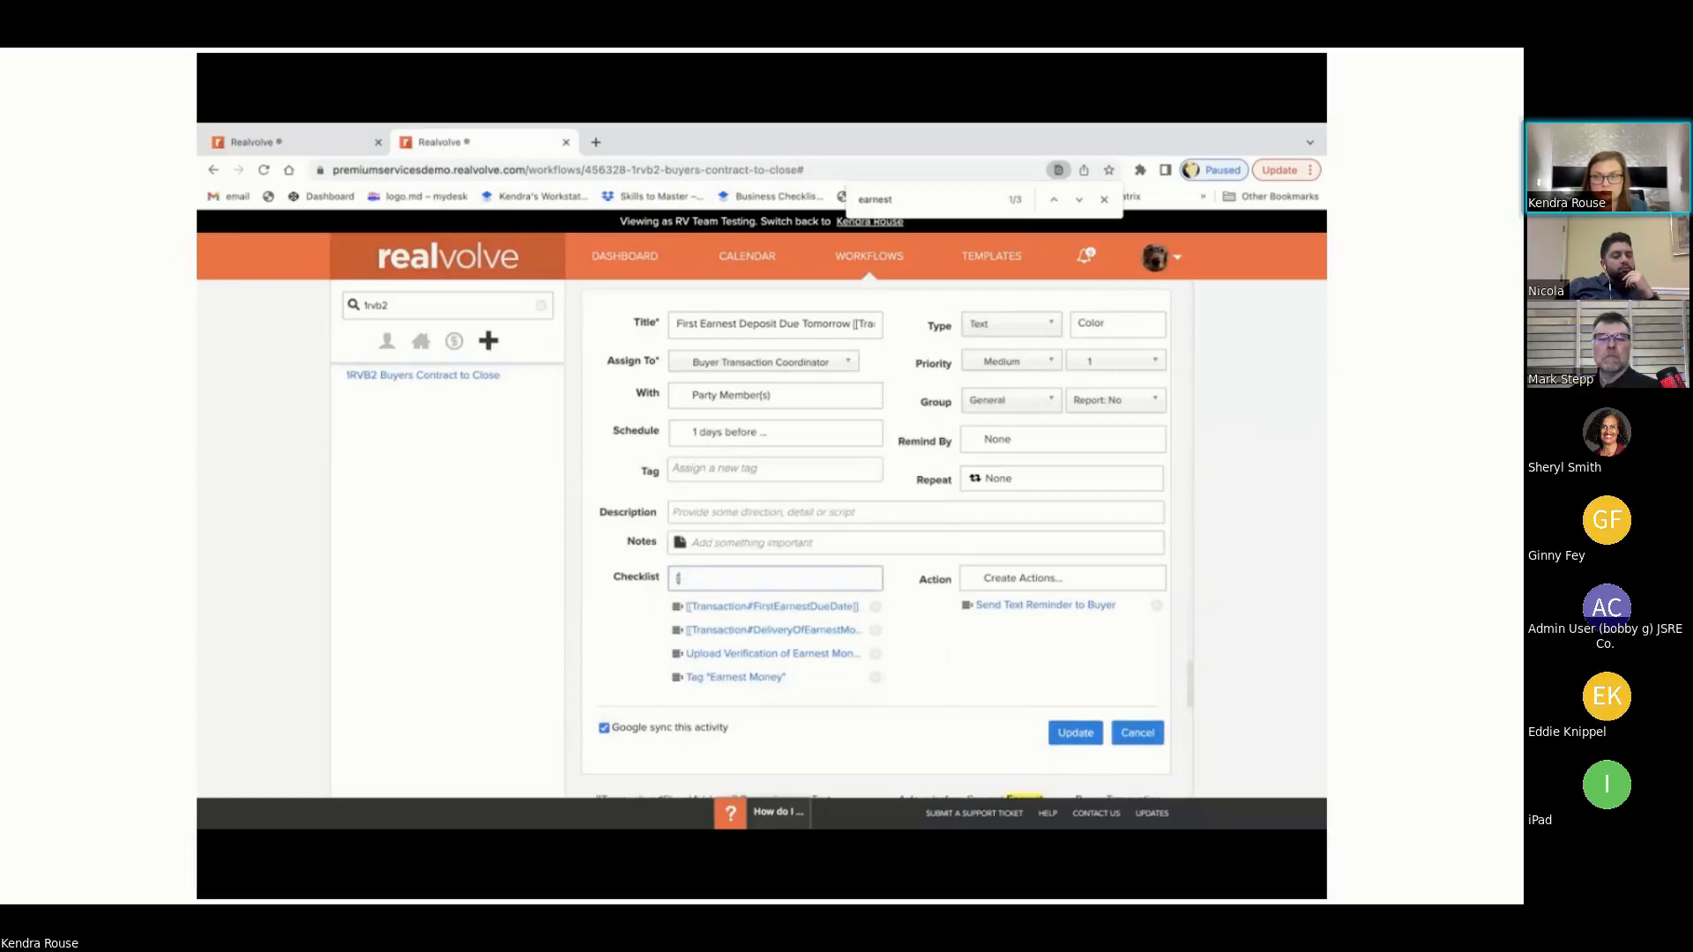
text(eas)
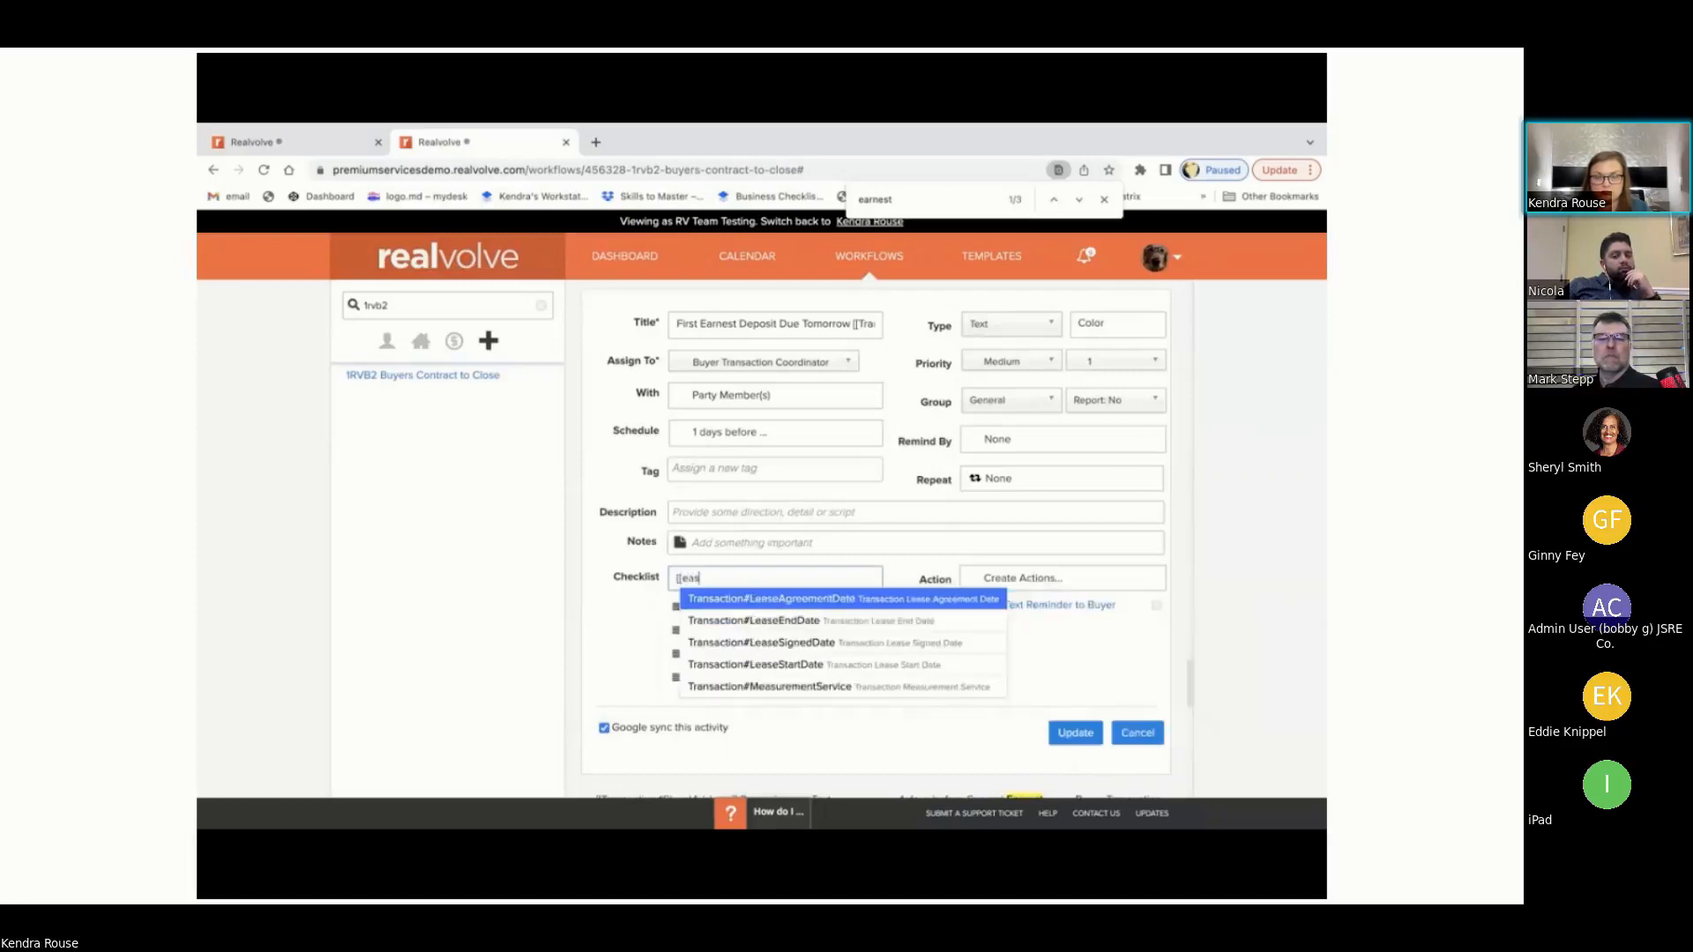
key(BackSpace)
text(r)
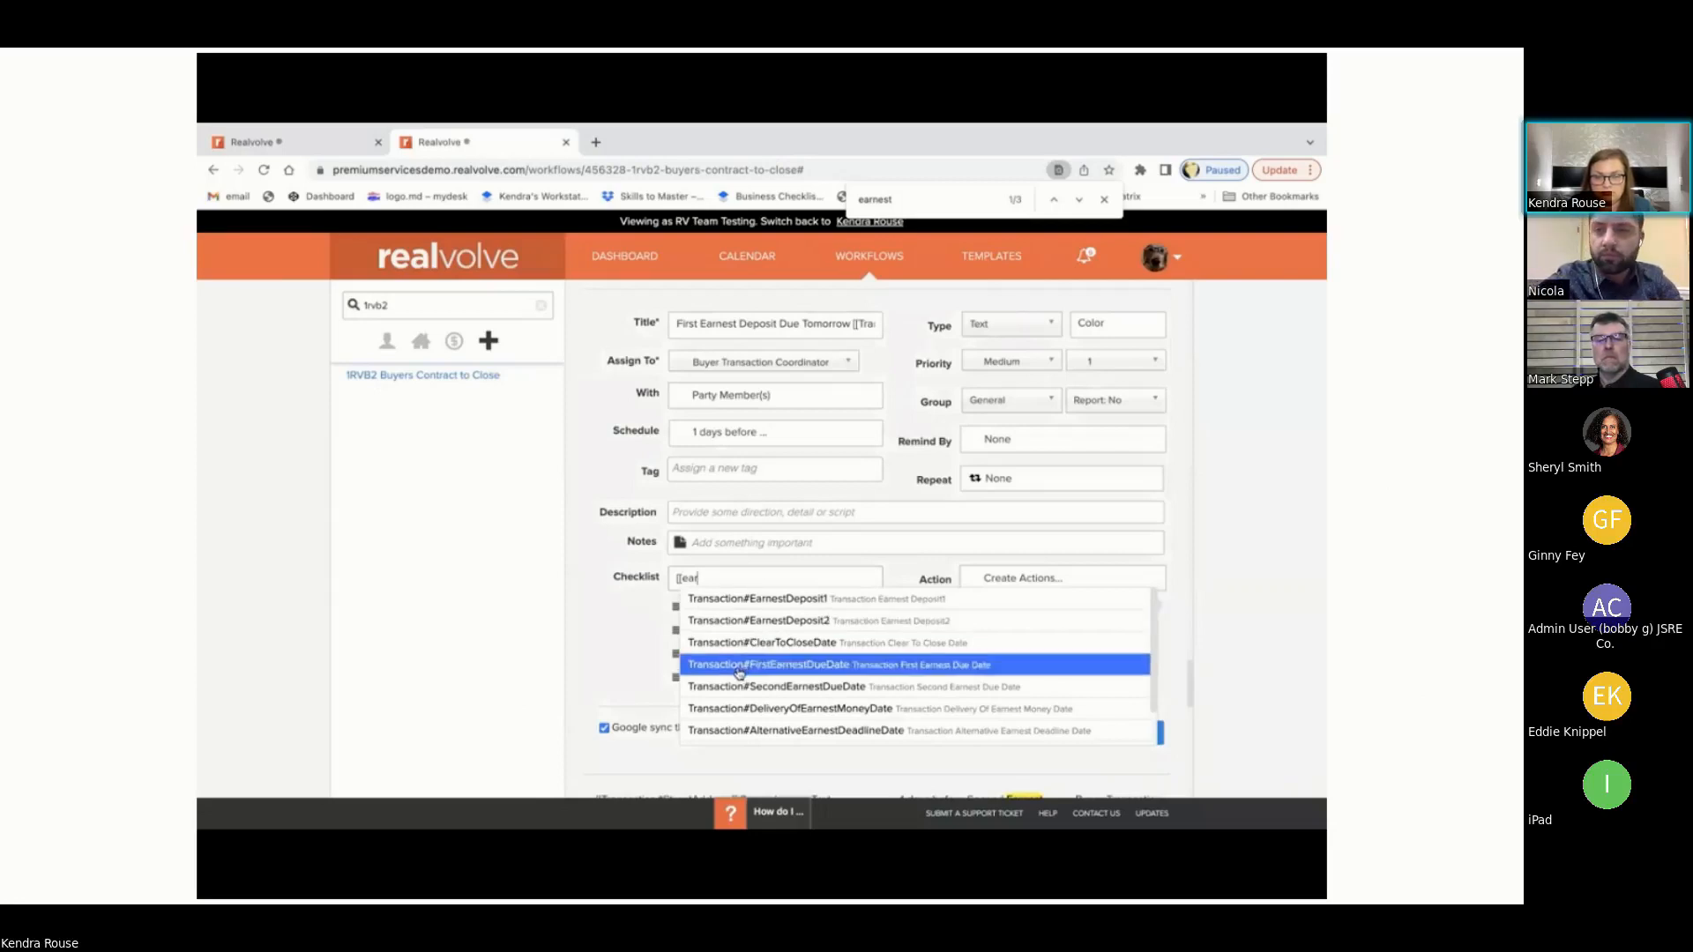
scroll(739, 673, down, 2)
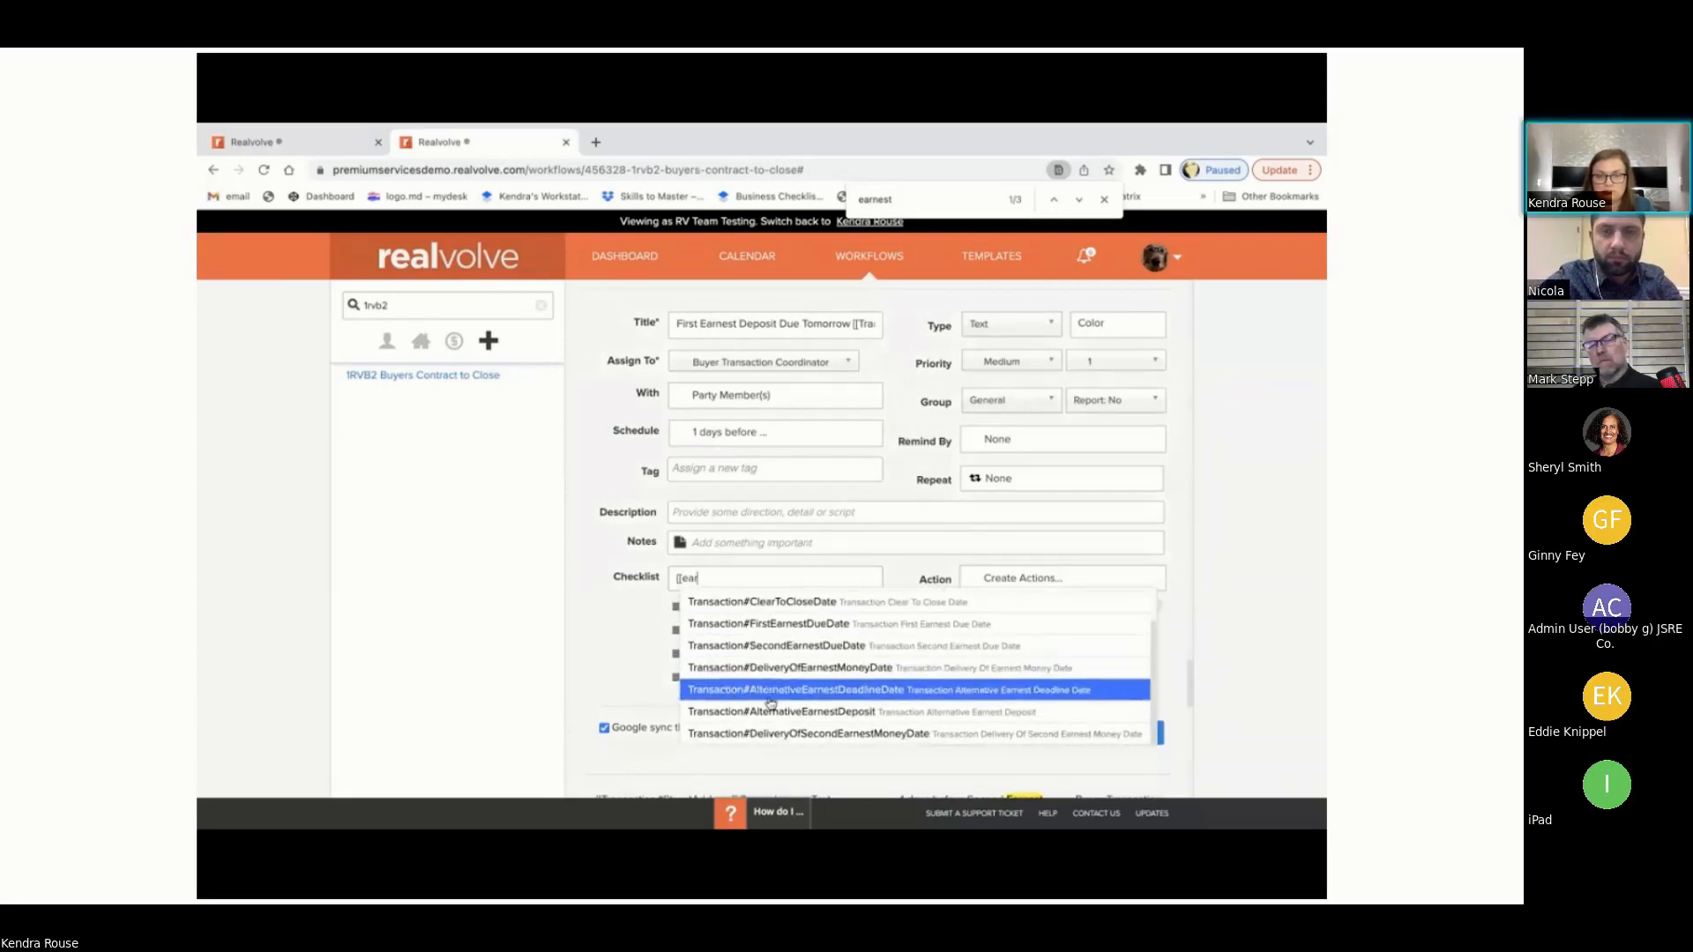
scroll(771, 703, up, 2)
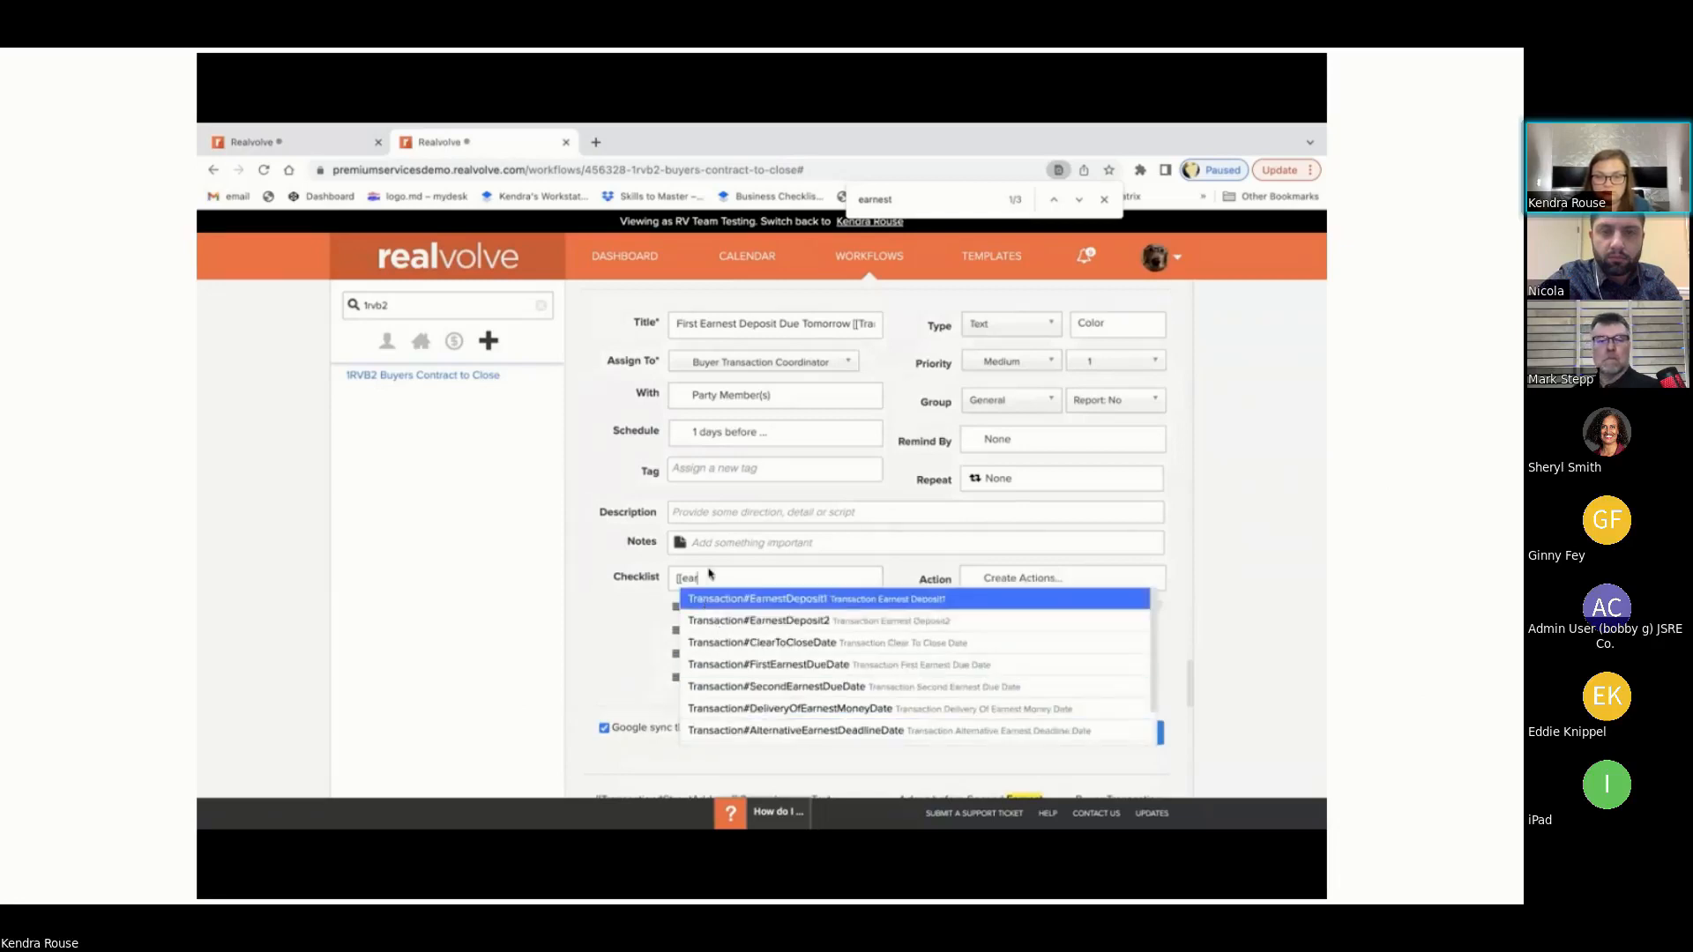
scroll(739, 662, down, 2)
scroll(739, 662, up, 2)
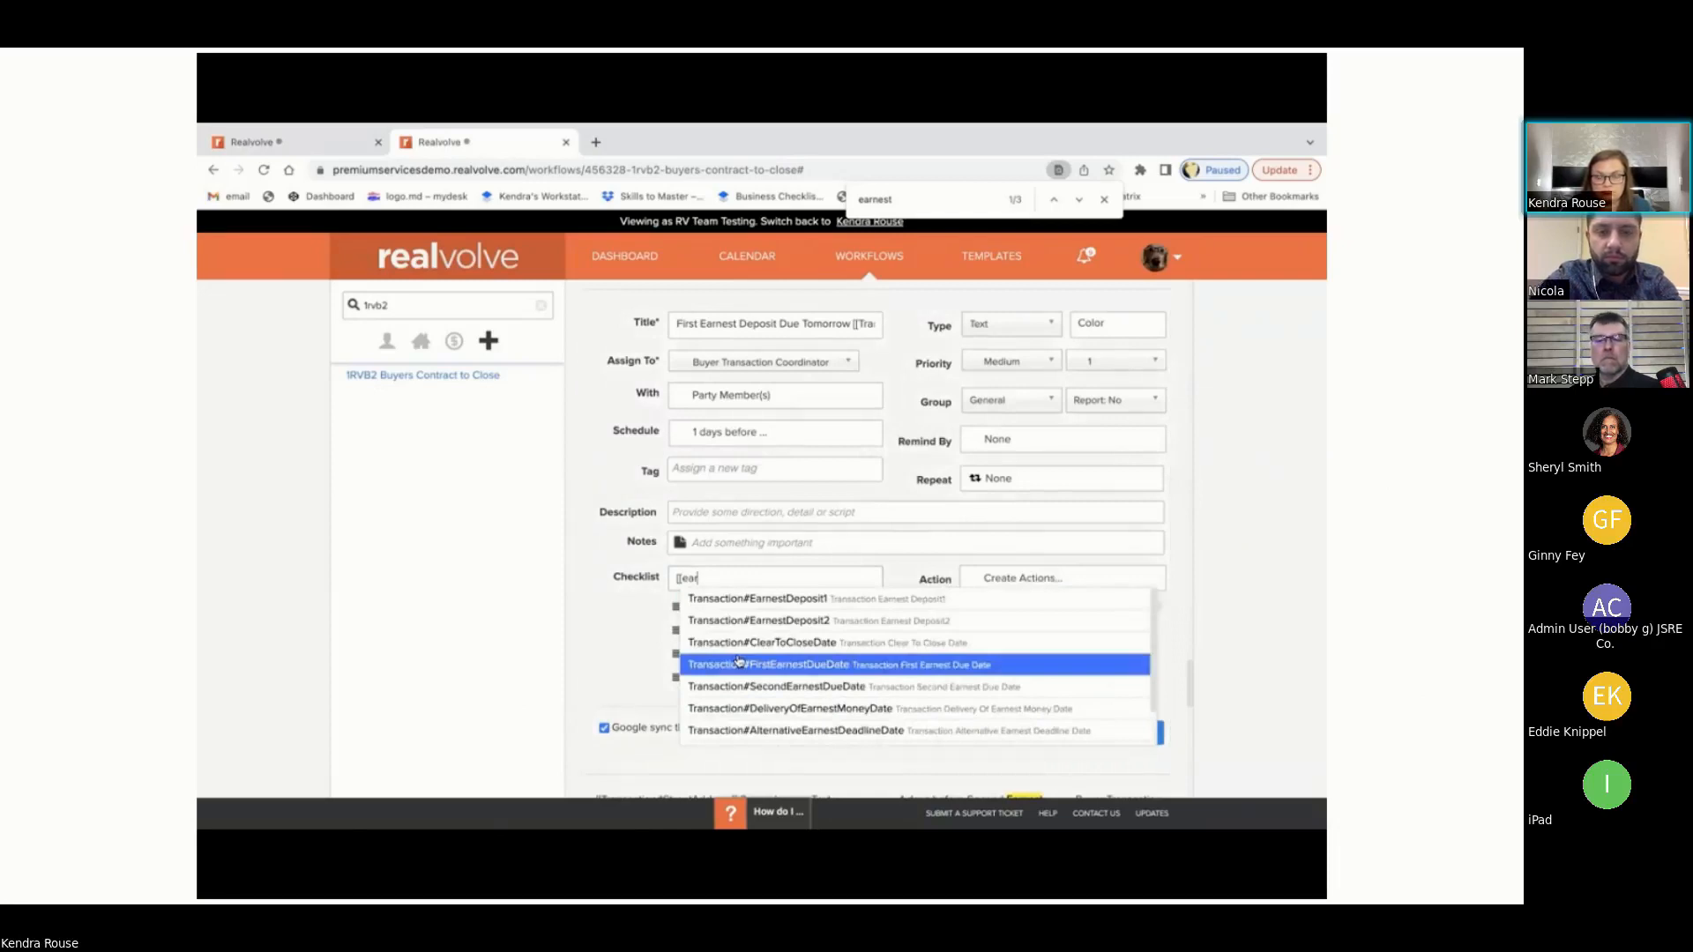
click(739, 662)
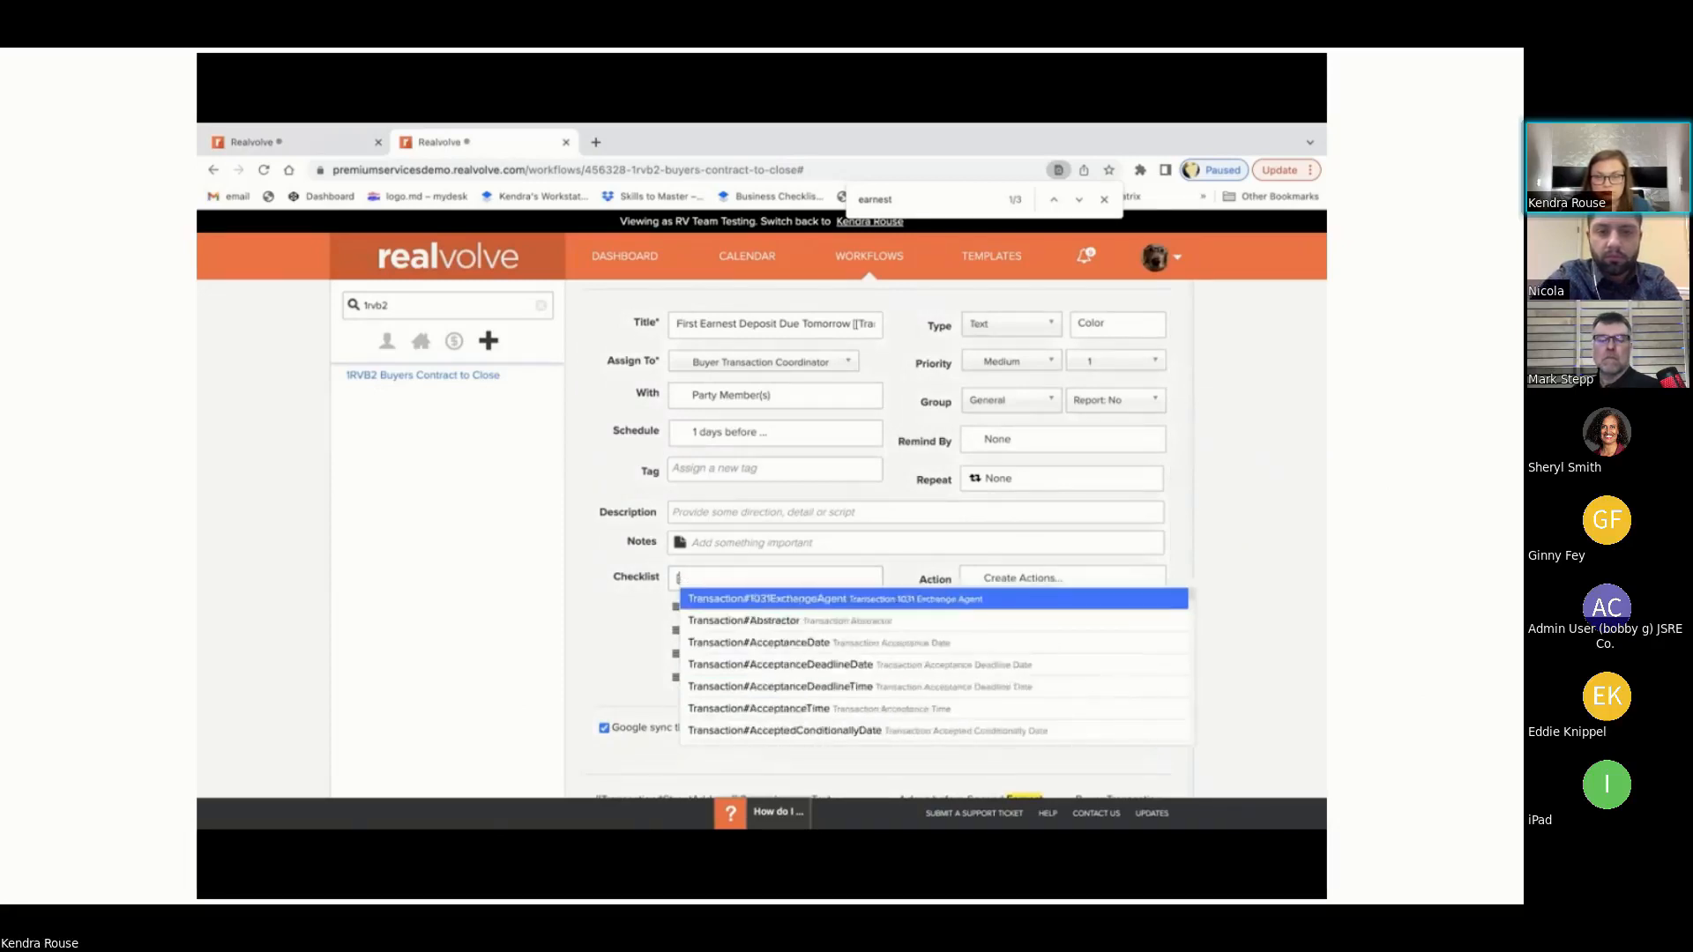
key(Return)
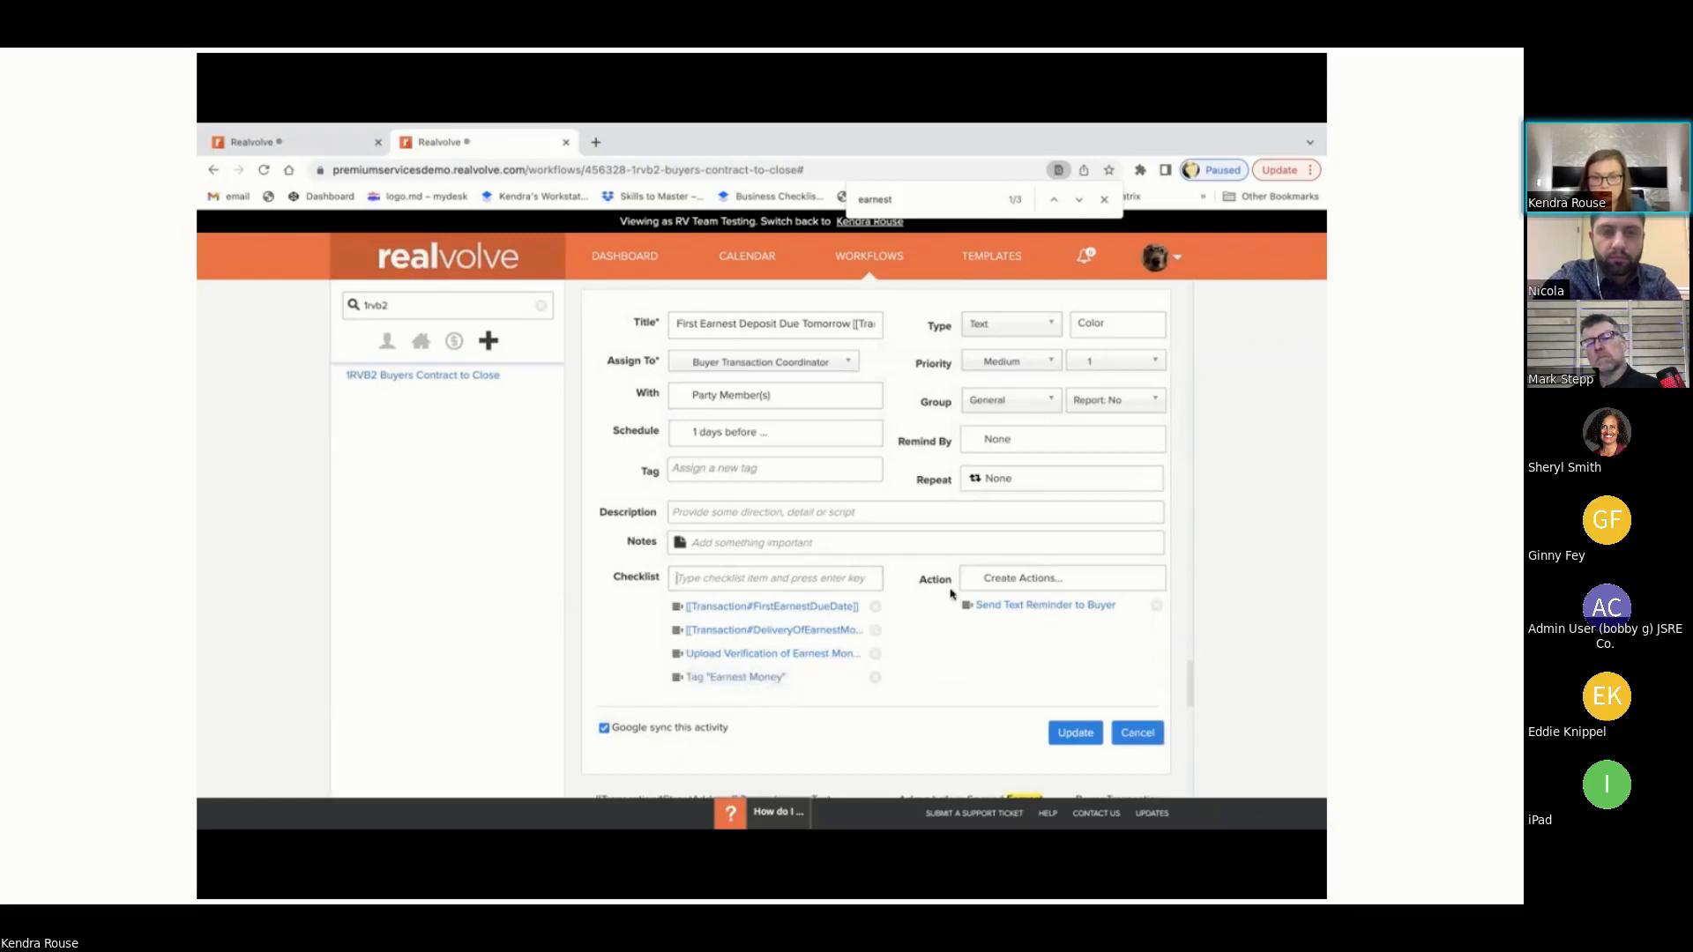
Step: Open the "Send Text Reminder to Buyer" action and review its SMS message, incomplete-checklist and reschedule settings
click(1036, 609)
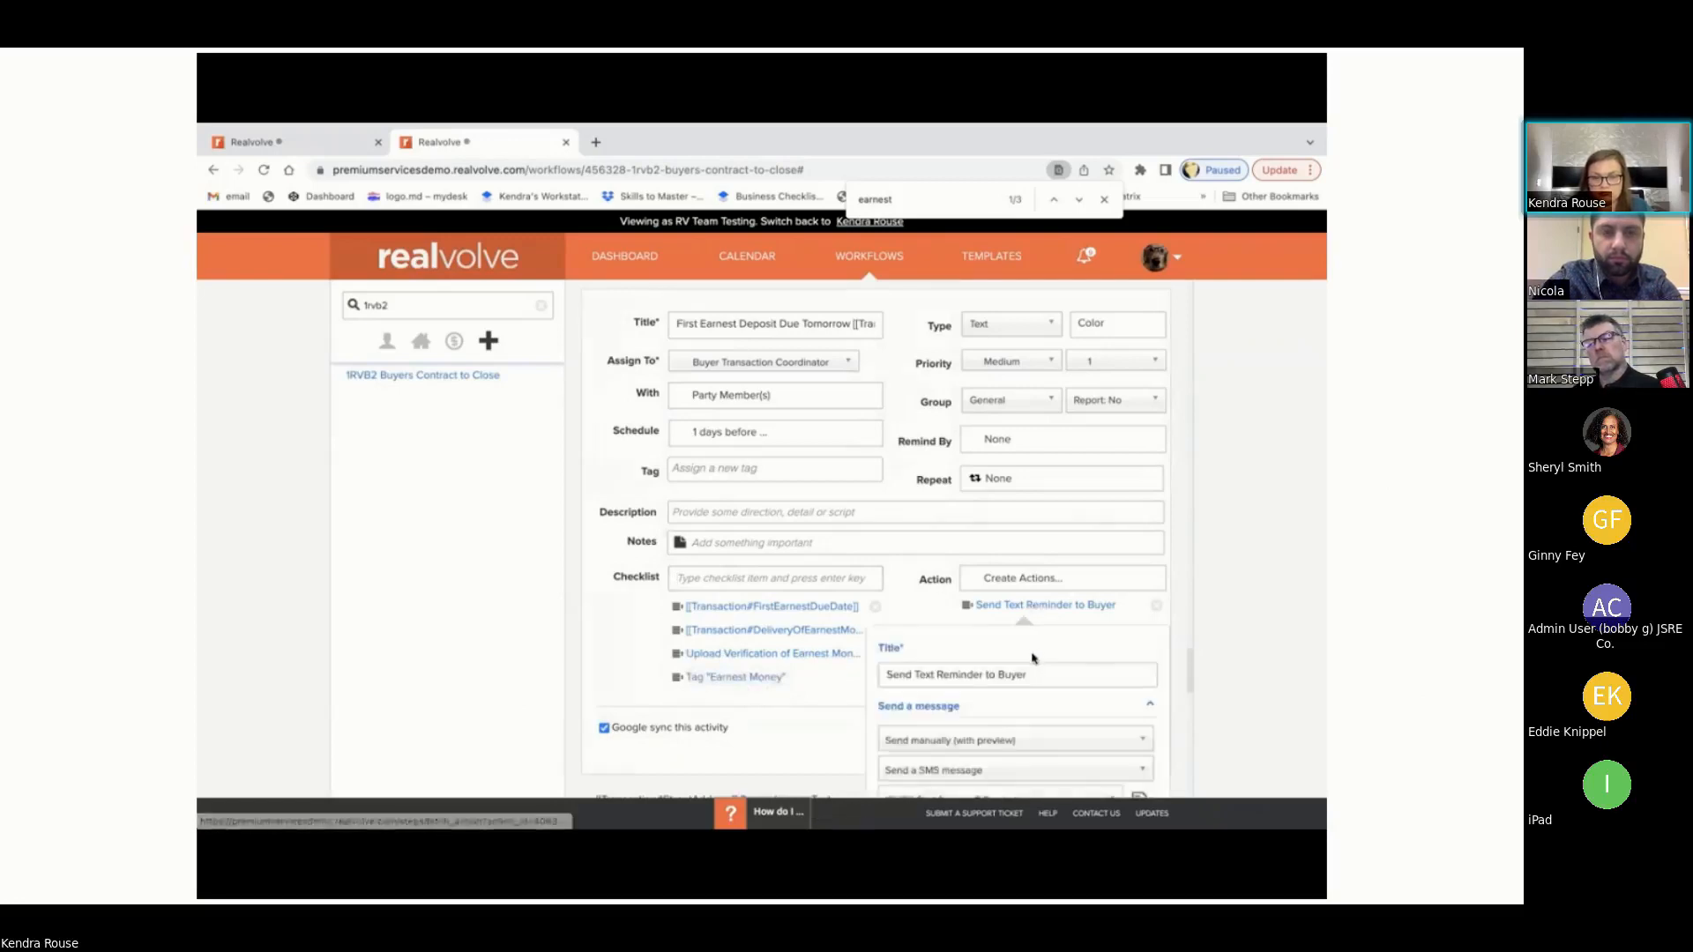
scroll(1034, 658, down, 2)
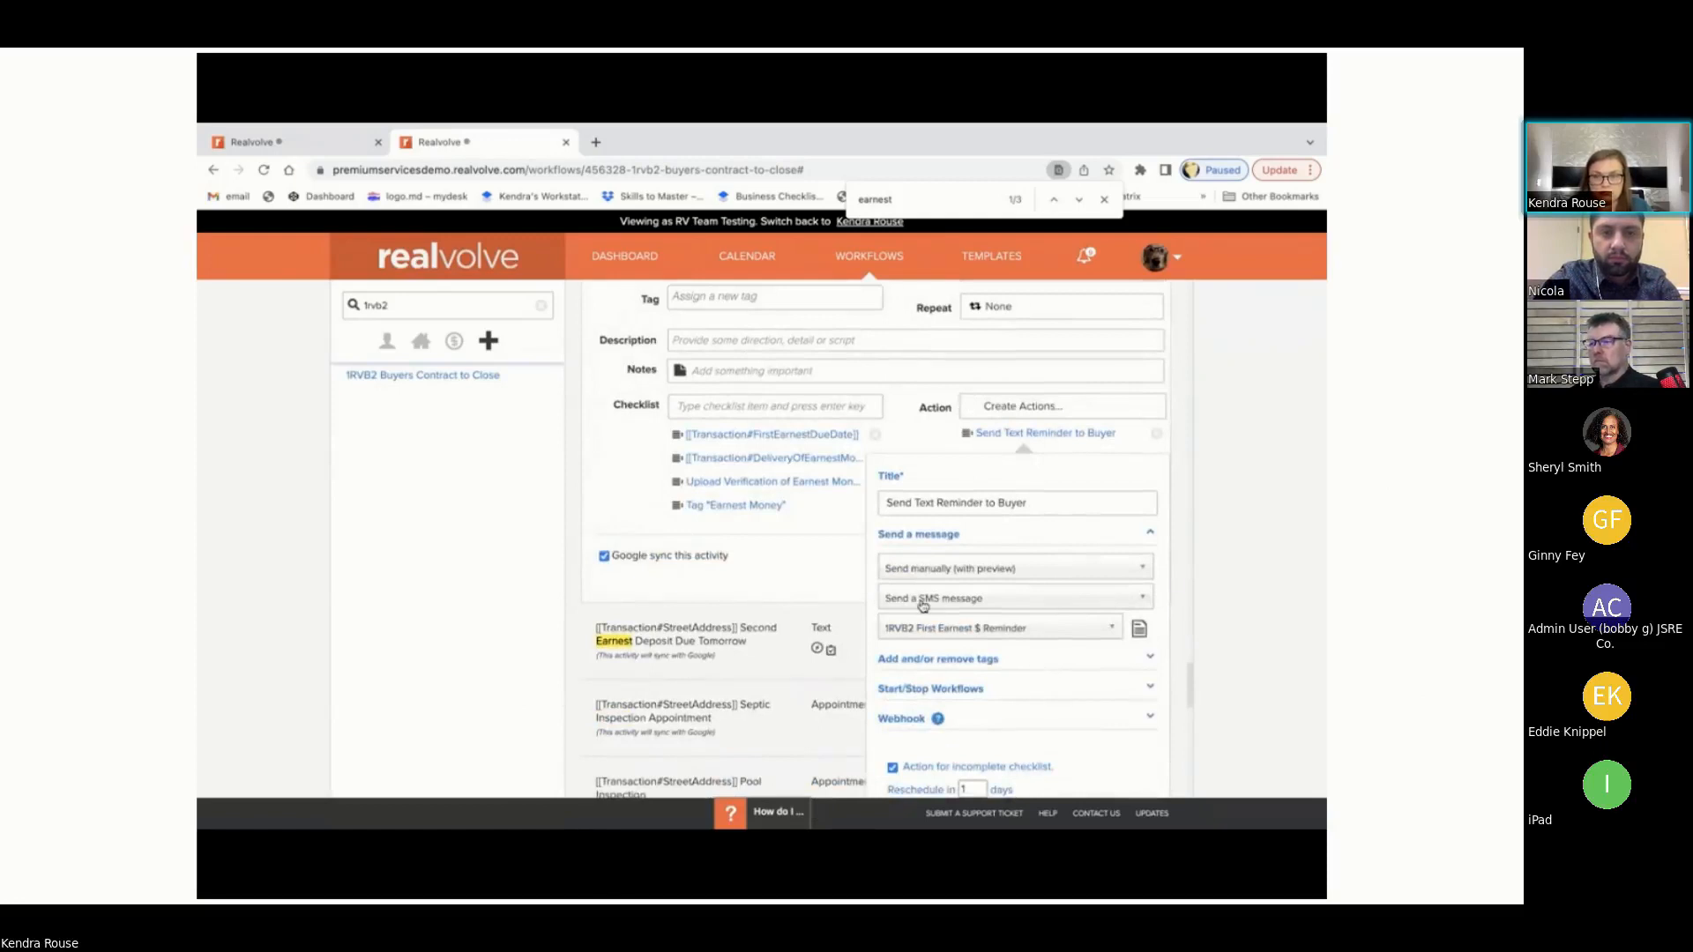
scroll(1024, 649, down, 1)
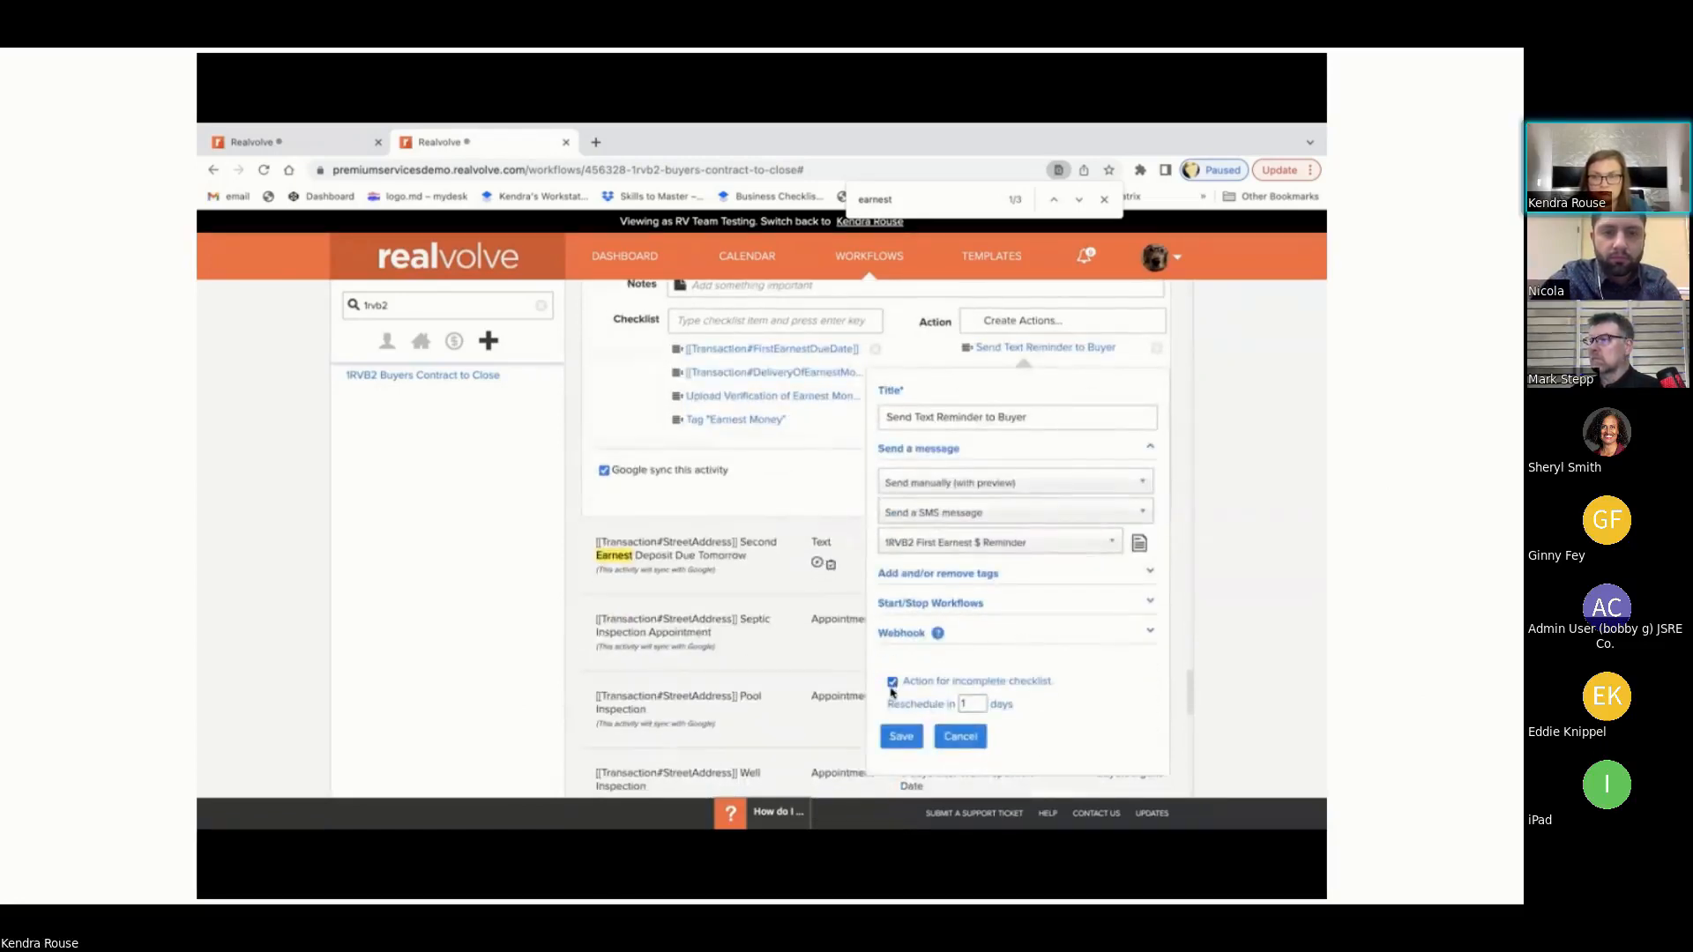
scroll(940, 553, up, 1)
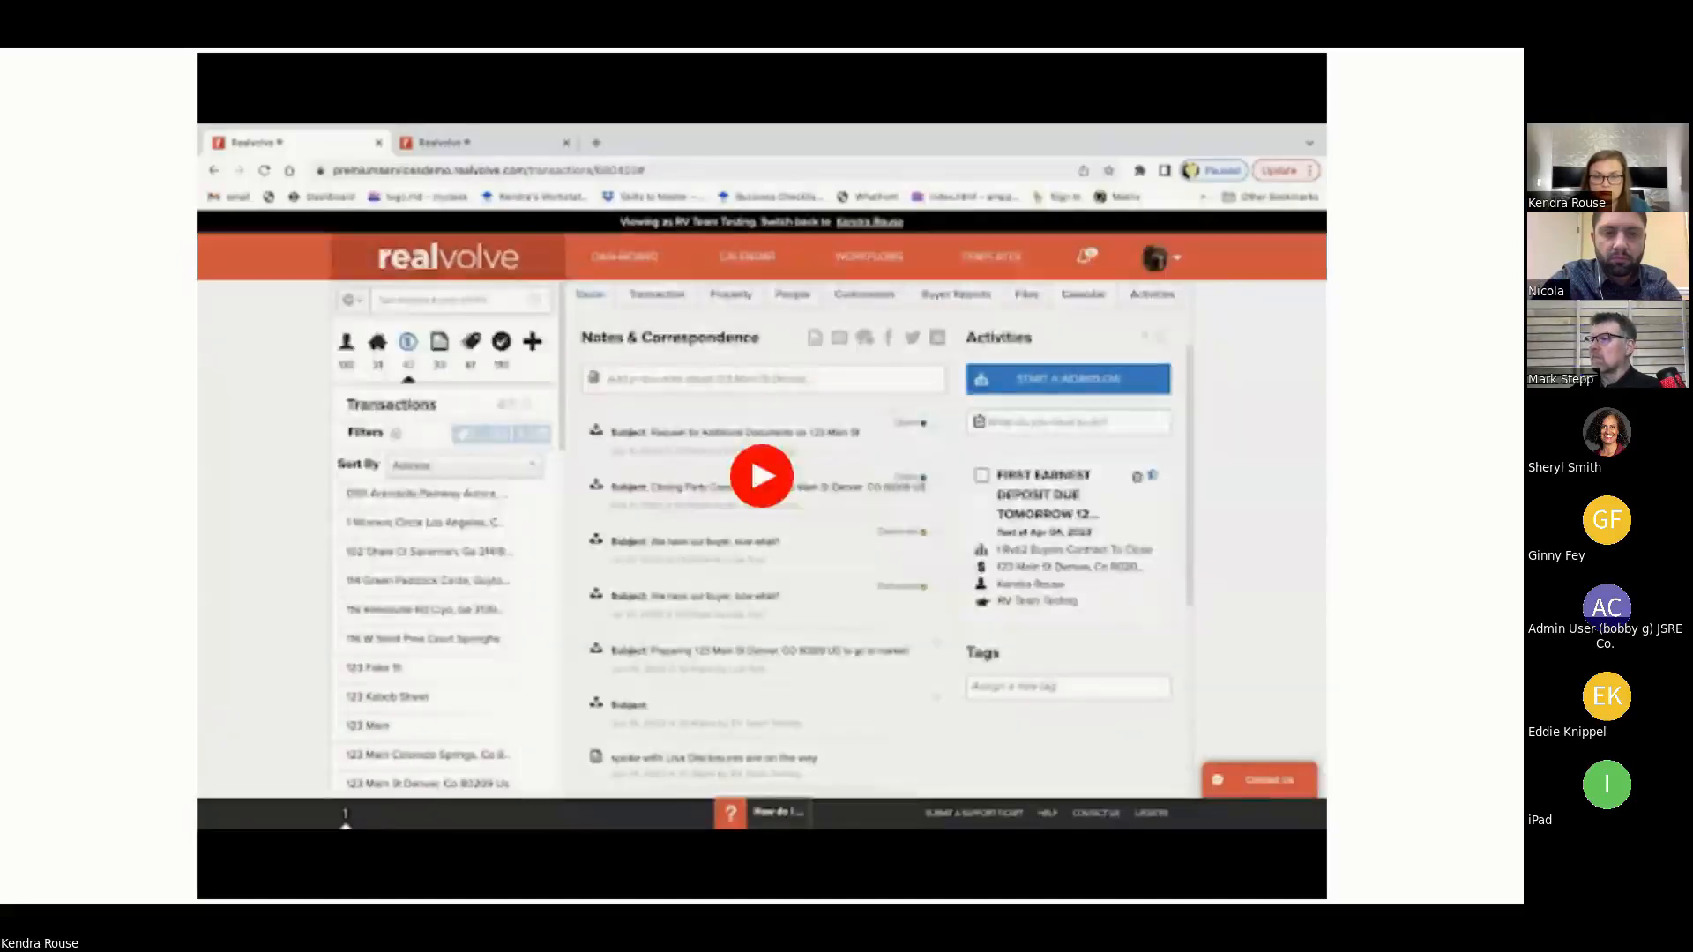
Step: Advance the slideshow past the demo video to the "Today's Takeaways" slide
click(131, 910)
click(234, 873)
click(130, 910)
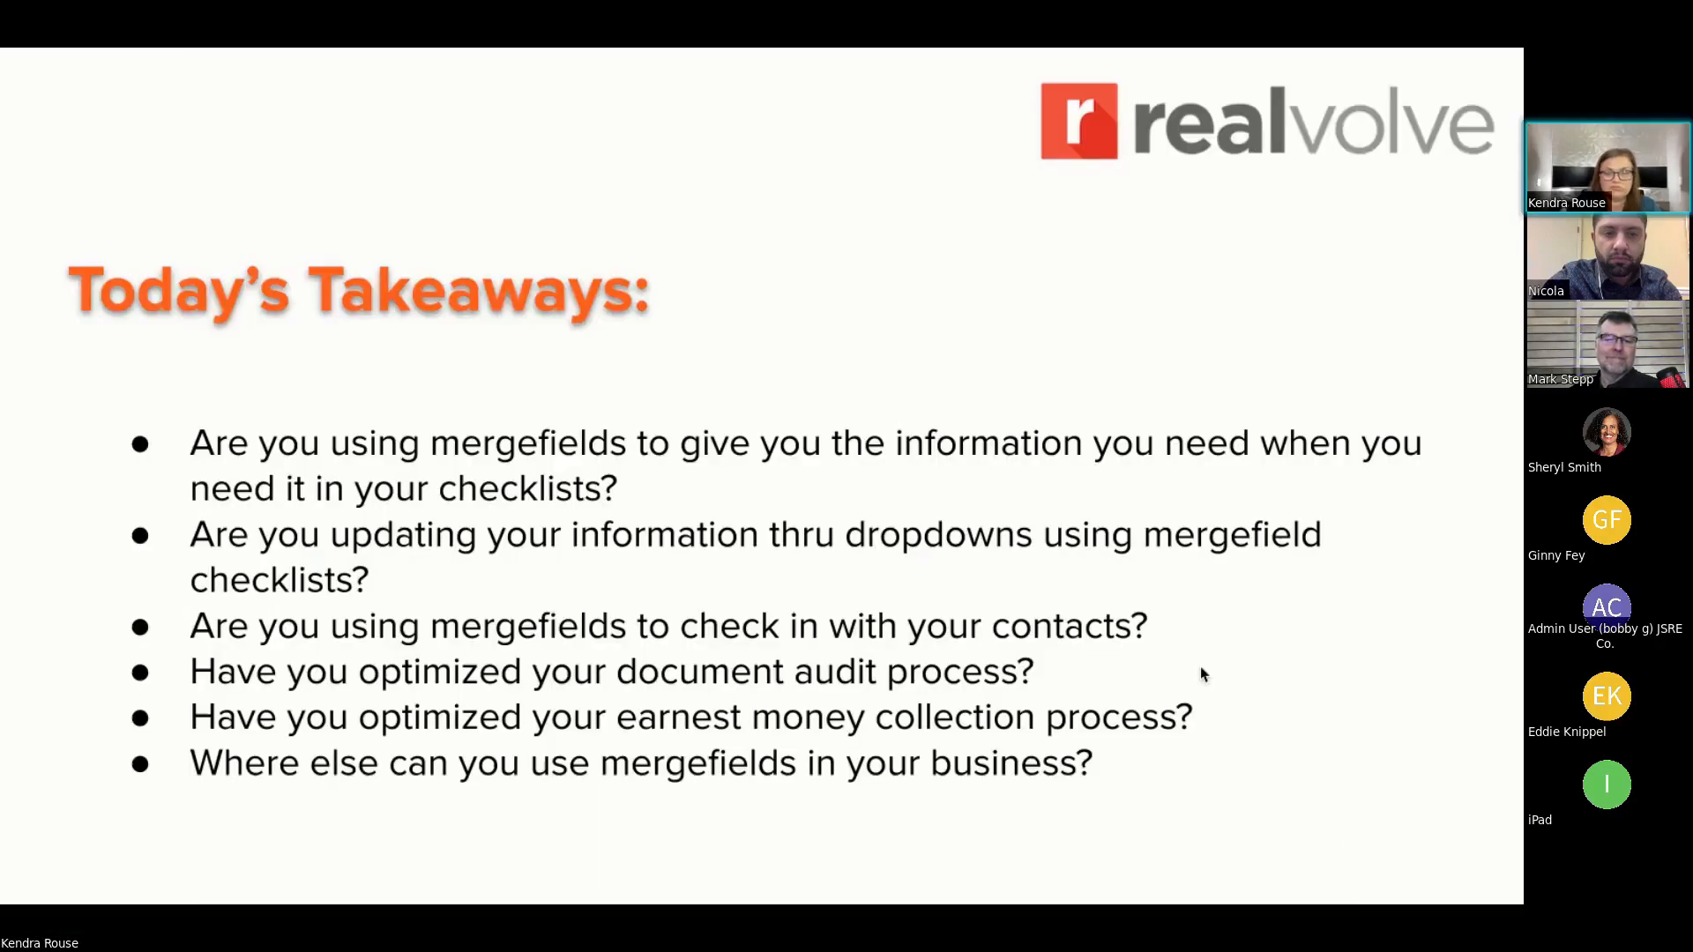